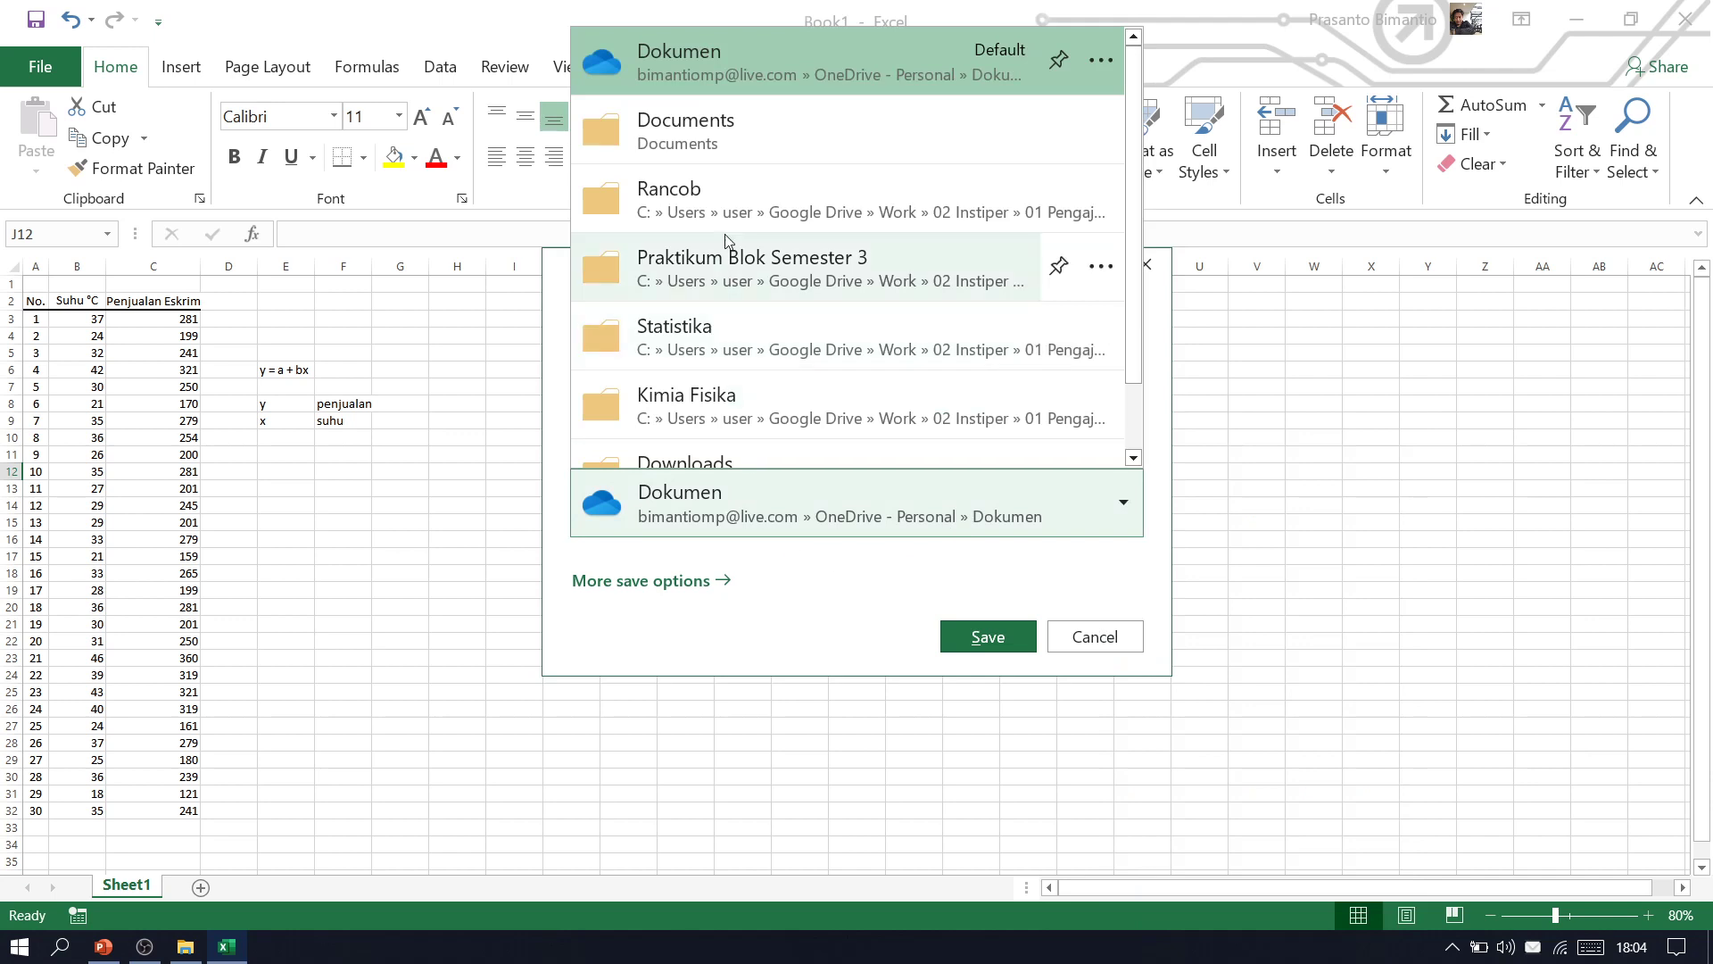
Save the workbook as Single Linear Reg in the Rancob folder
{"action": "left_click", "coordinate": [728, 214]}
{"action": "left_click", "coordinate": [698, 394]}
{"action": "type", "text": "Si"}
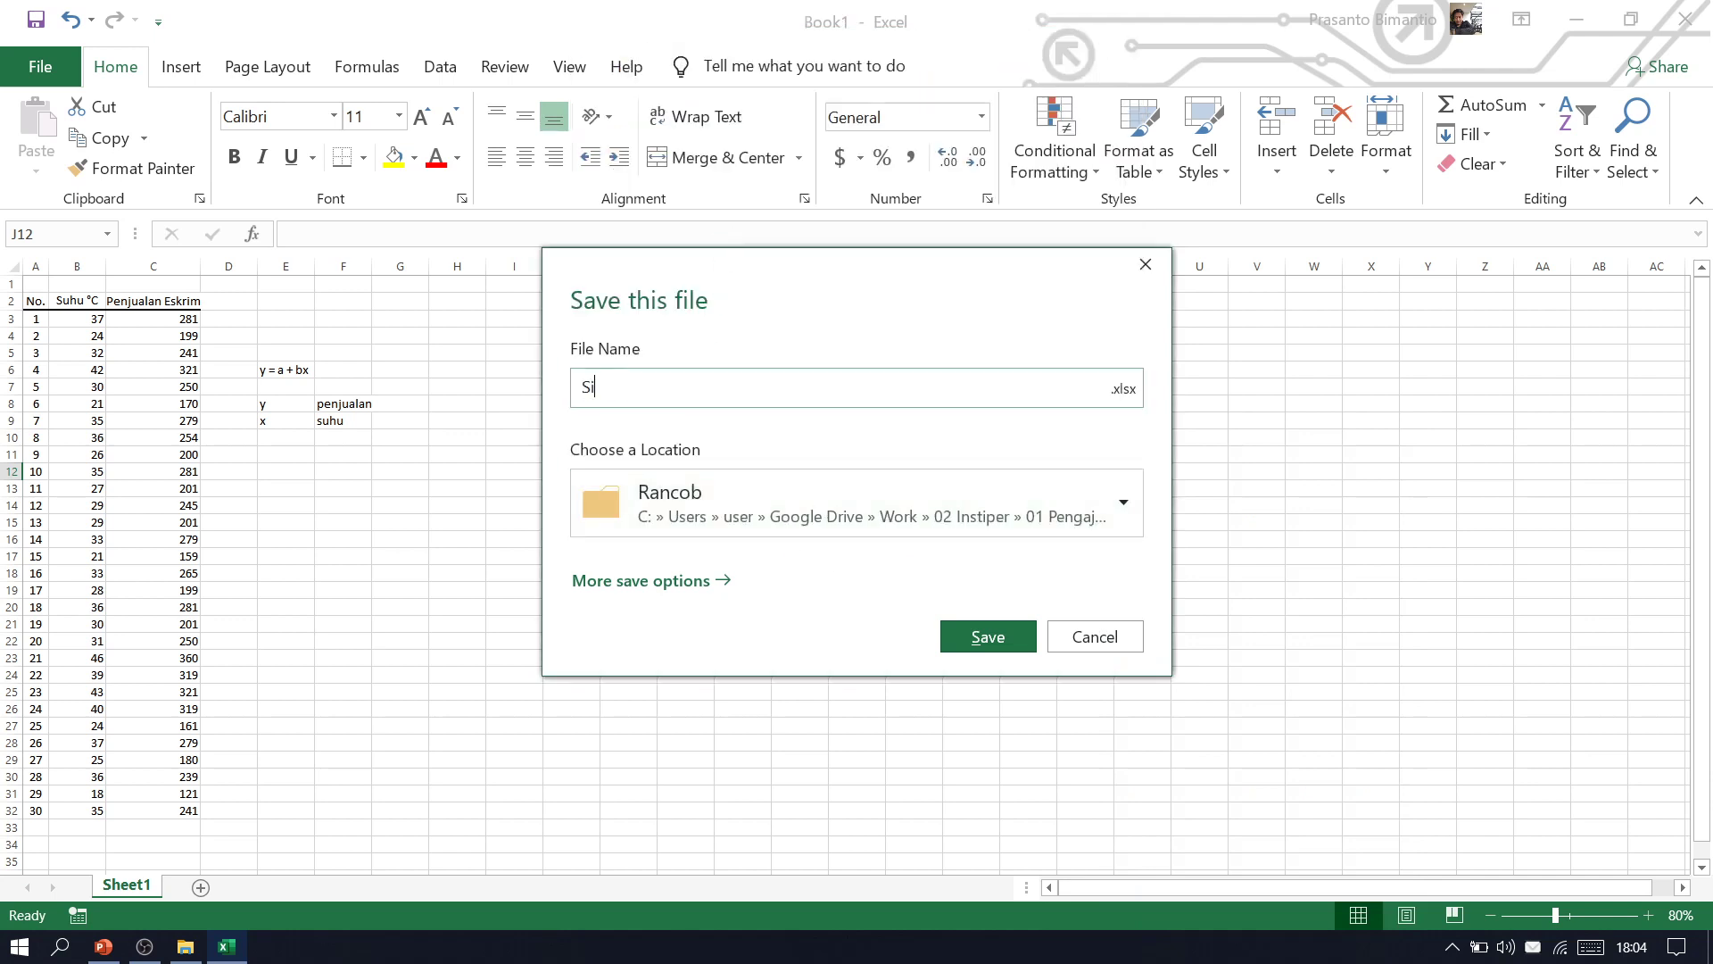
{"action": "type", "text": "ngle Linear Reg"}
{"action": "key", "text": "Return"}
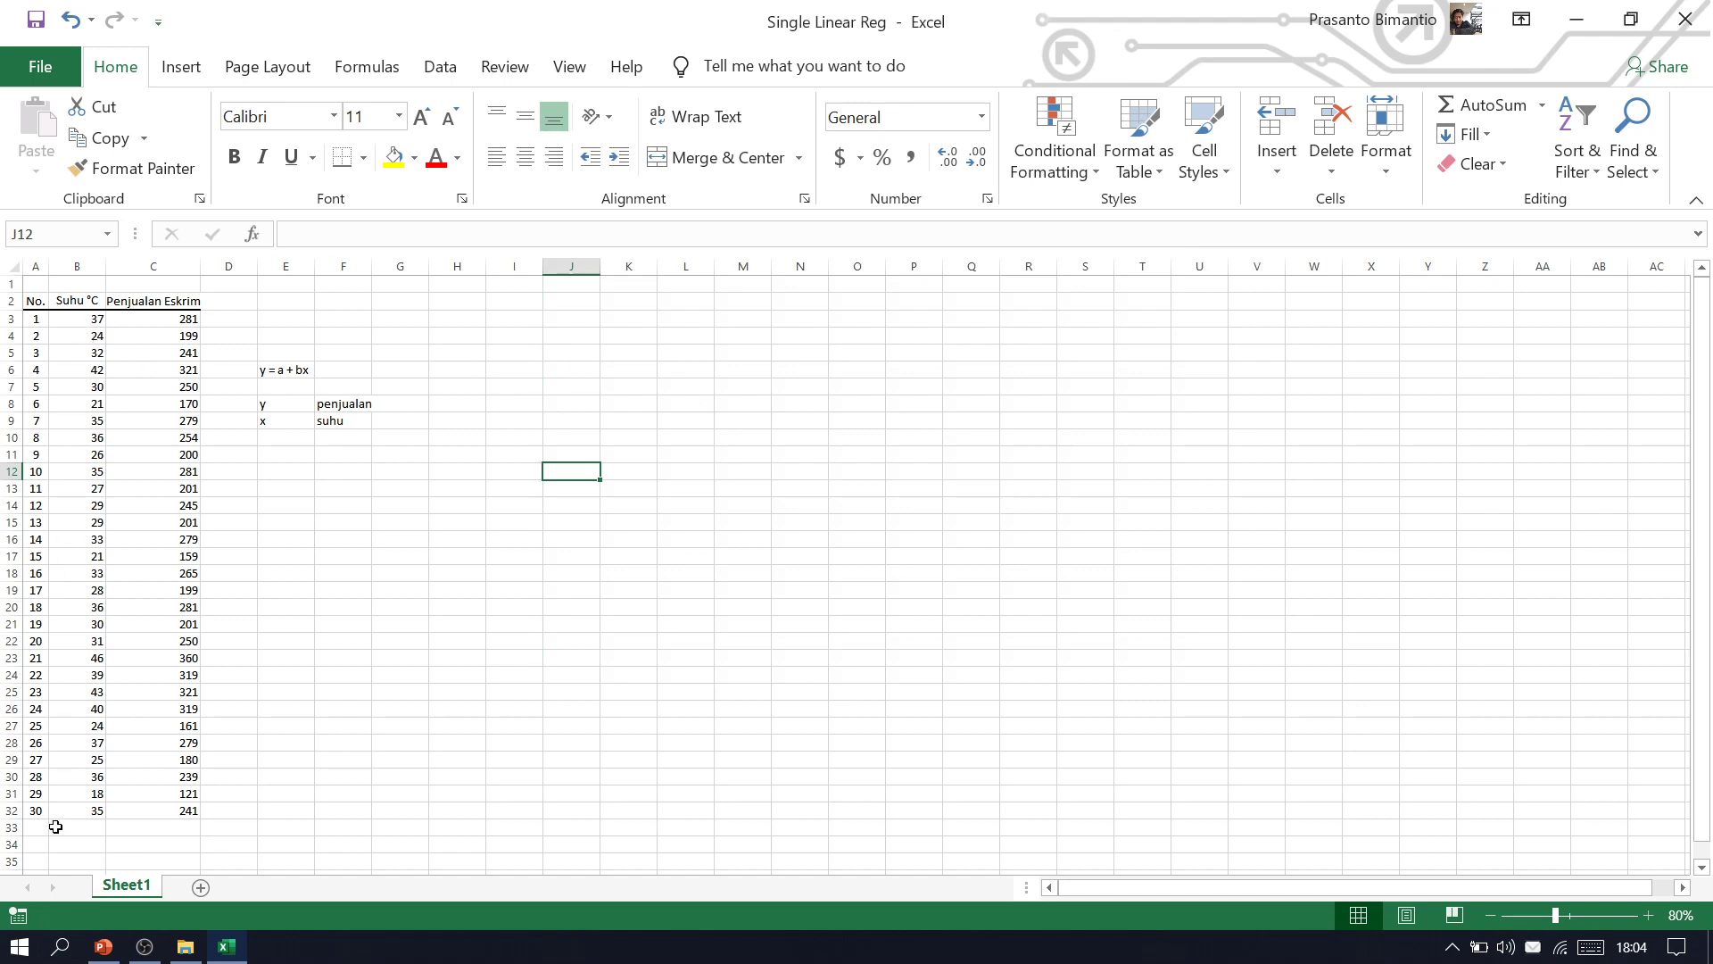
Examine the Suhu °C and Penjualan Eskrim columns, comparing temperature and ice cream sales values row by row
{"action": "left_click", "coordinate": [60, 299]}
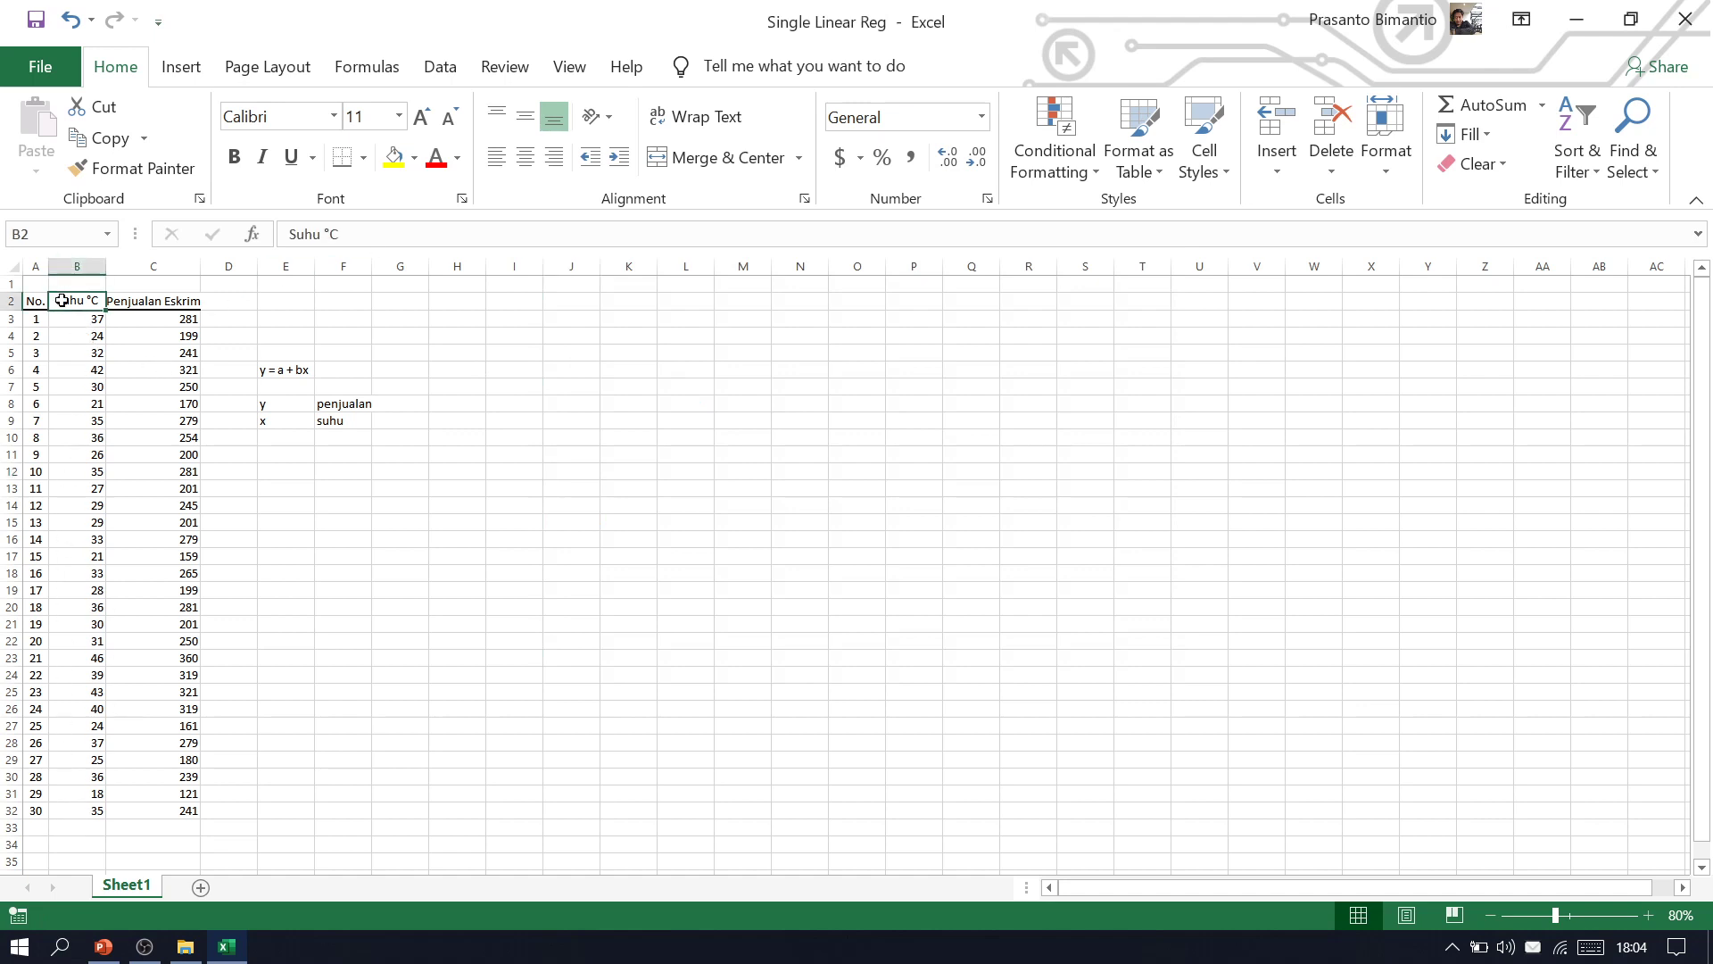
{"action": "left_click_drag", "start_coordinate": [92, 325], "coordinate": [96, 808]}
{"action": "left_click_drag", "start_coordinate": [170, 323], "coordinate": [167, 586]}
{"action": "left_click", "coordinate": [180, 738]}
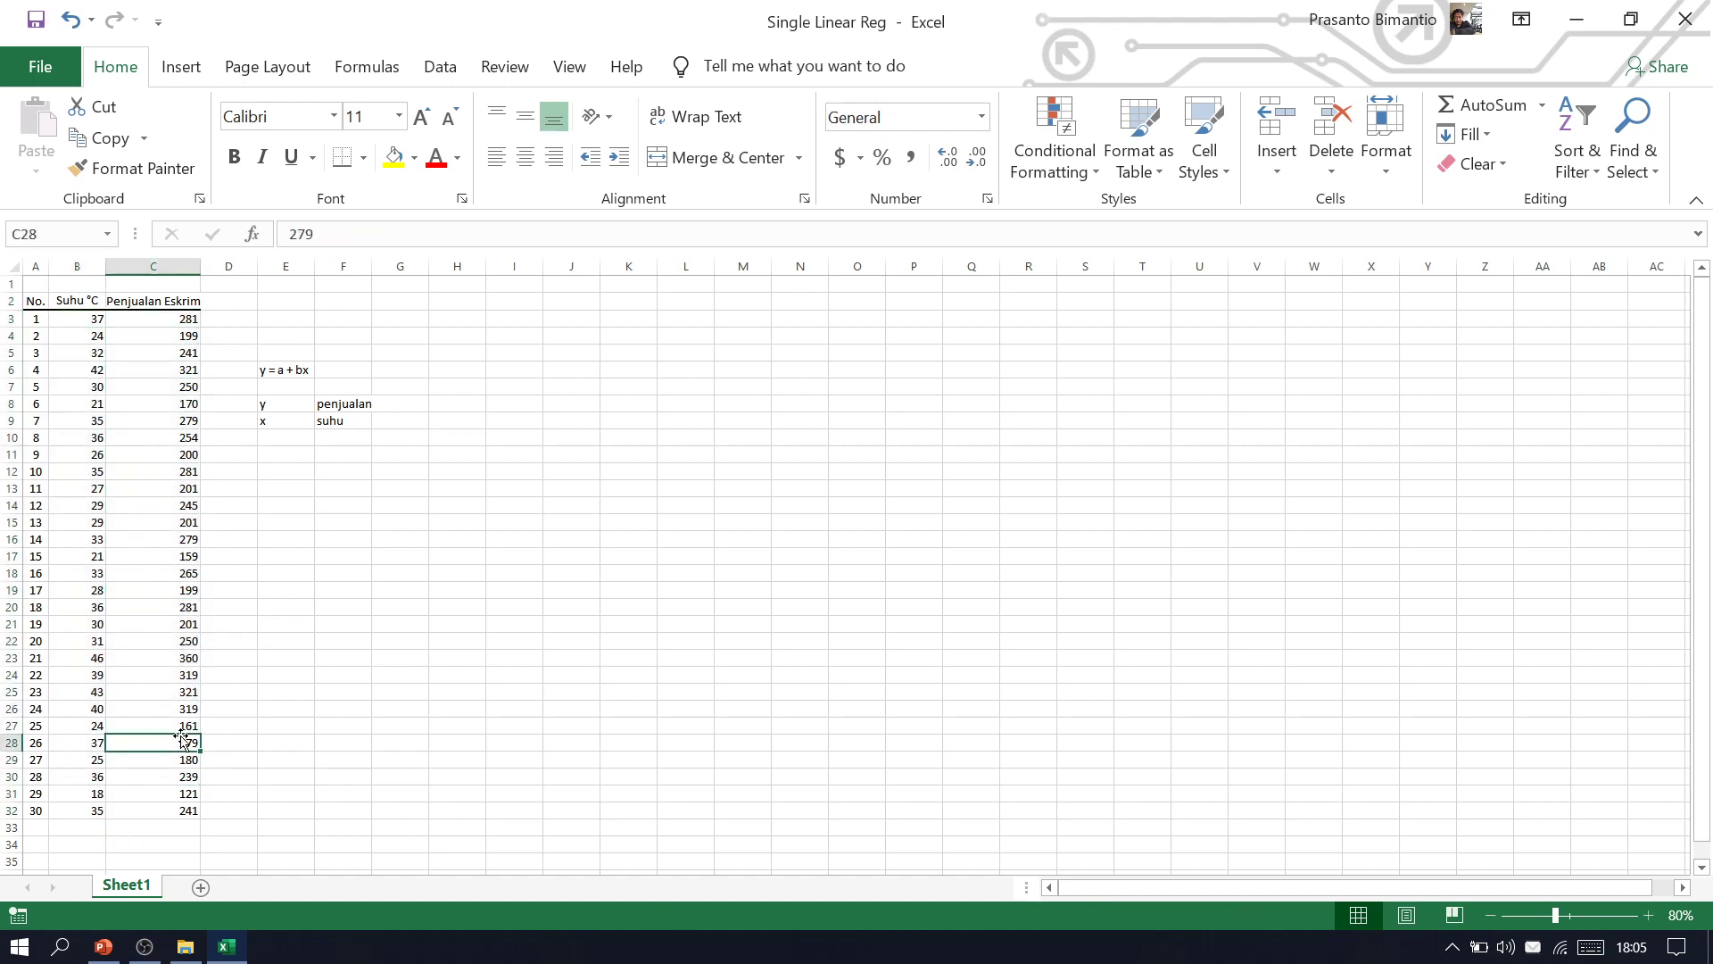
{"action": "left_click", "coordinate": [178, 336]}
{"action": "left_click", "coordinate": [179, 469]}
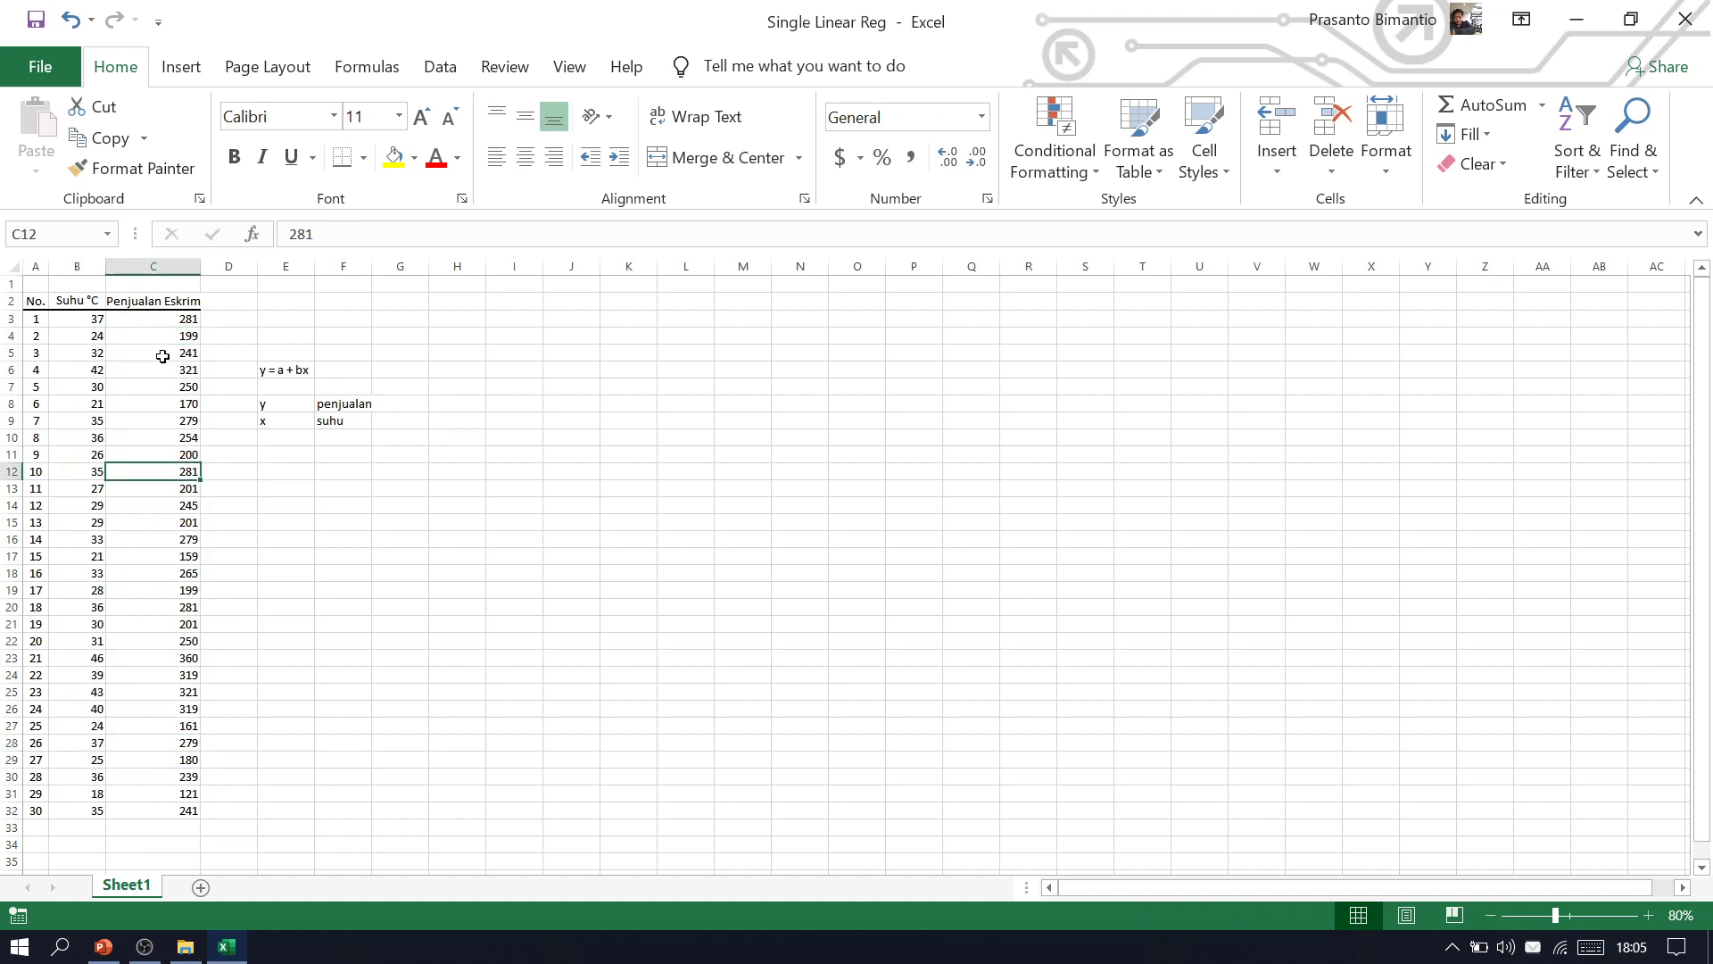
{"action": "left_click", "coordinate": [156, 337]}
{"action": "left_click", "coordinate": [98, 336]}
{"action": "left_click", "coordinate": [164, 352]}
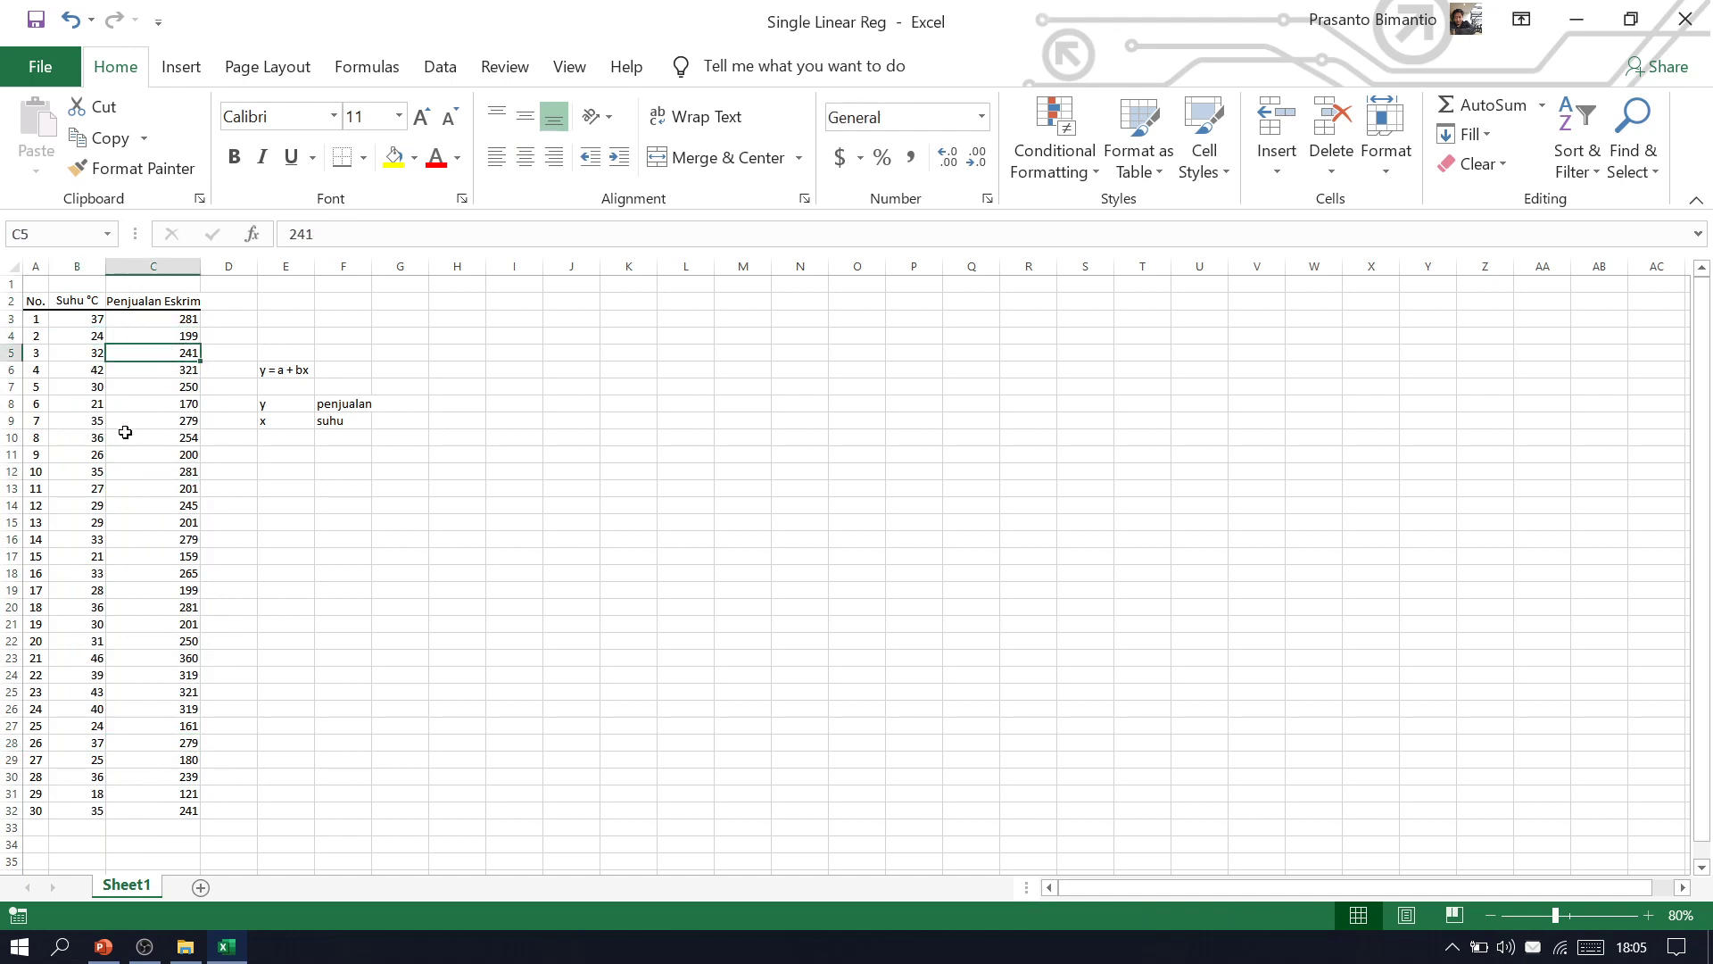
{"action": "left_click", "coordinate": [133, 437]}
{"action": "left_click", "coordinate": [129, 454]}
{"action": "left_click", "coordinate": [133, 537]}
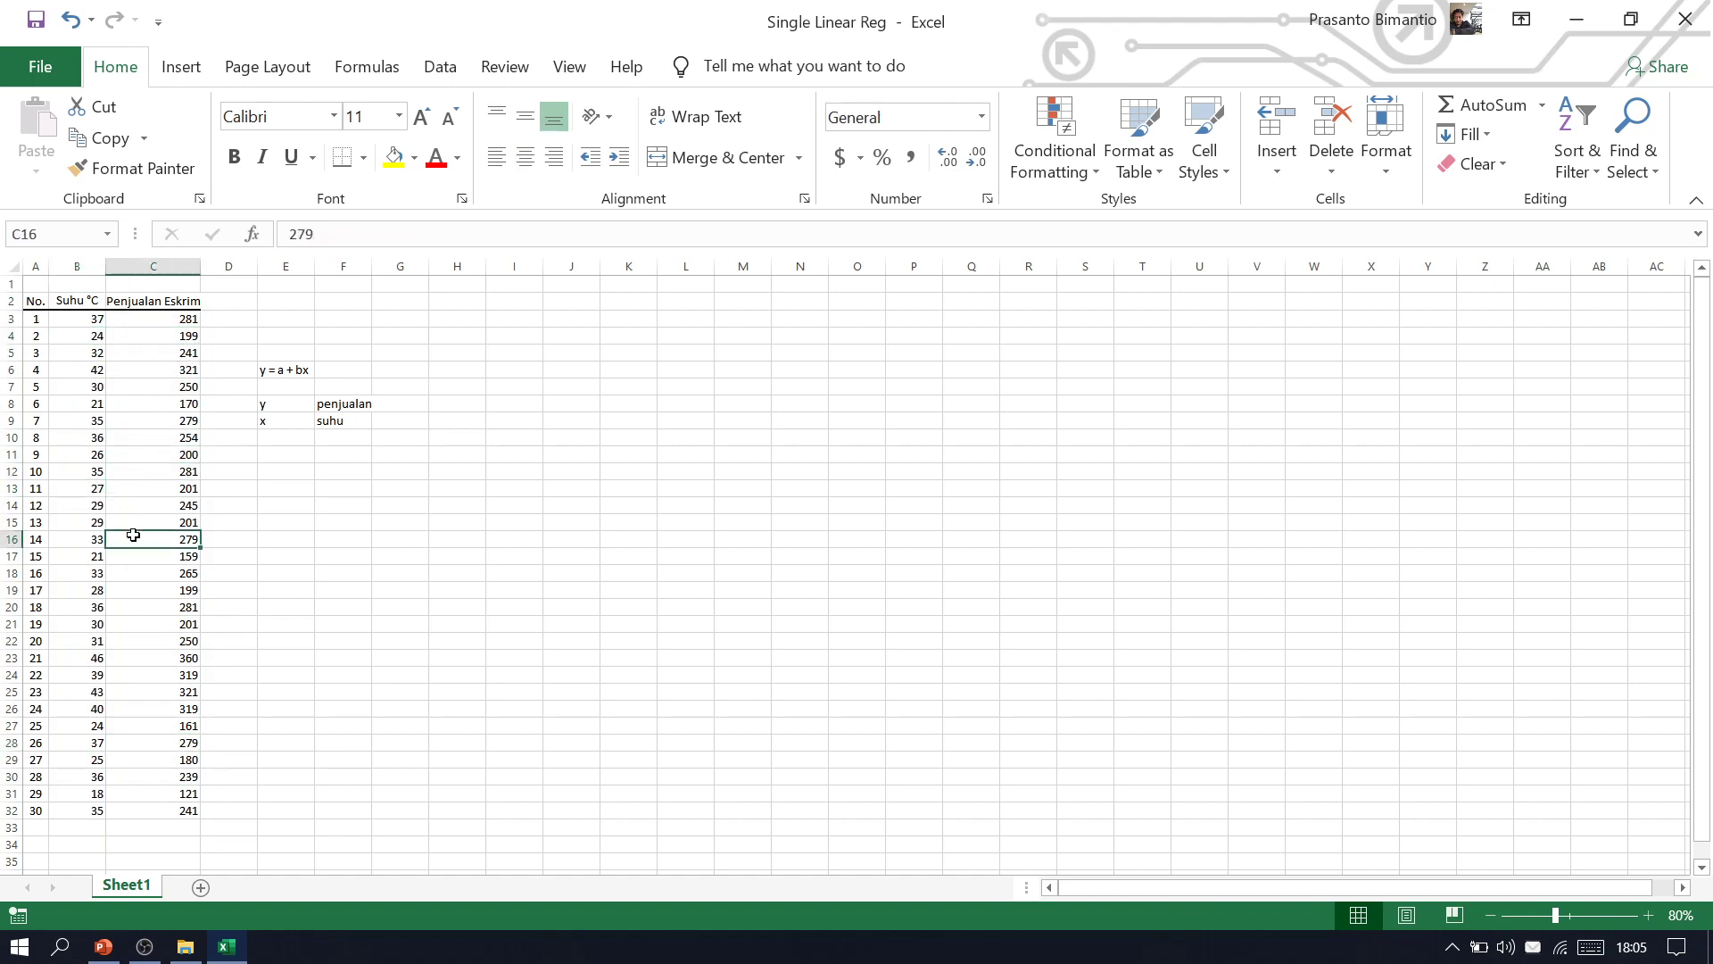
{"action": "left_click", "coordinate": [98, 639]}
{"action": "left_click", "coordinate": [151, 638]}
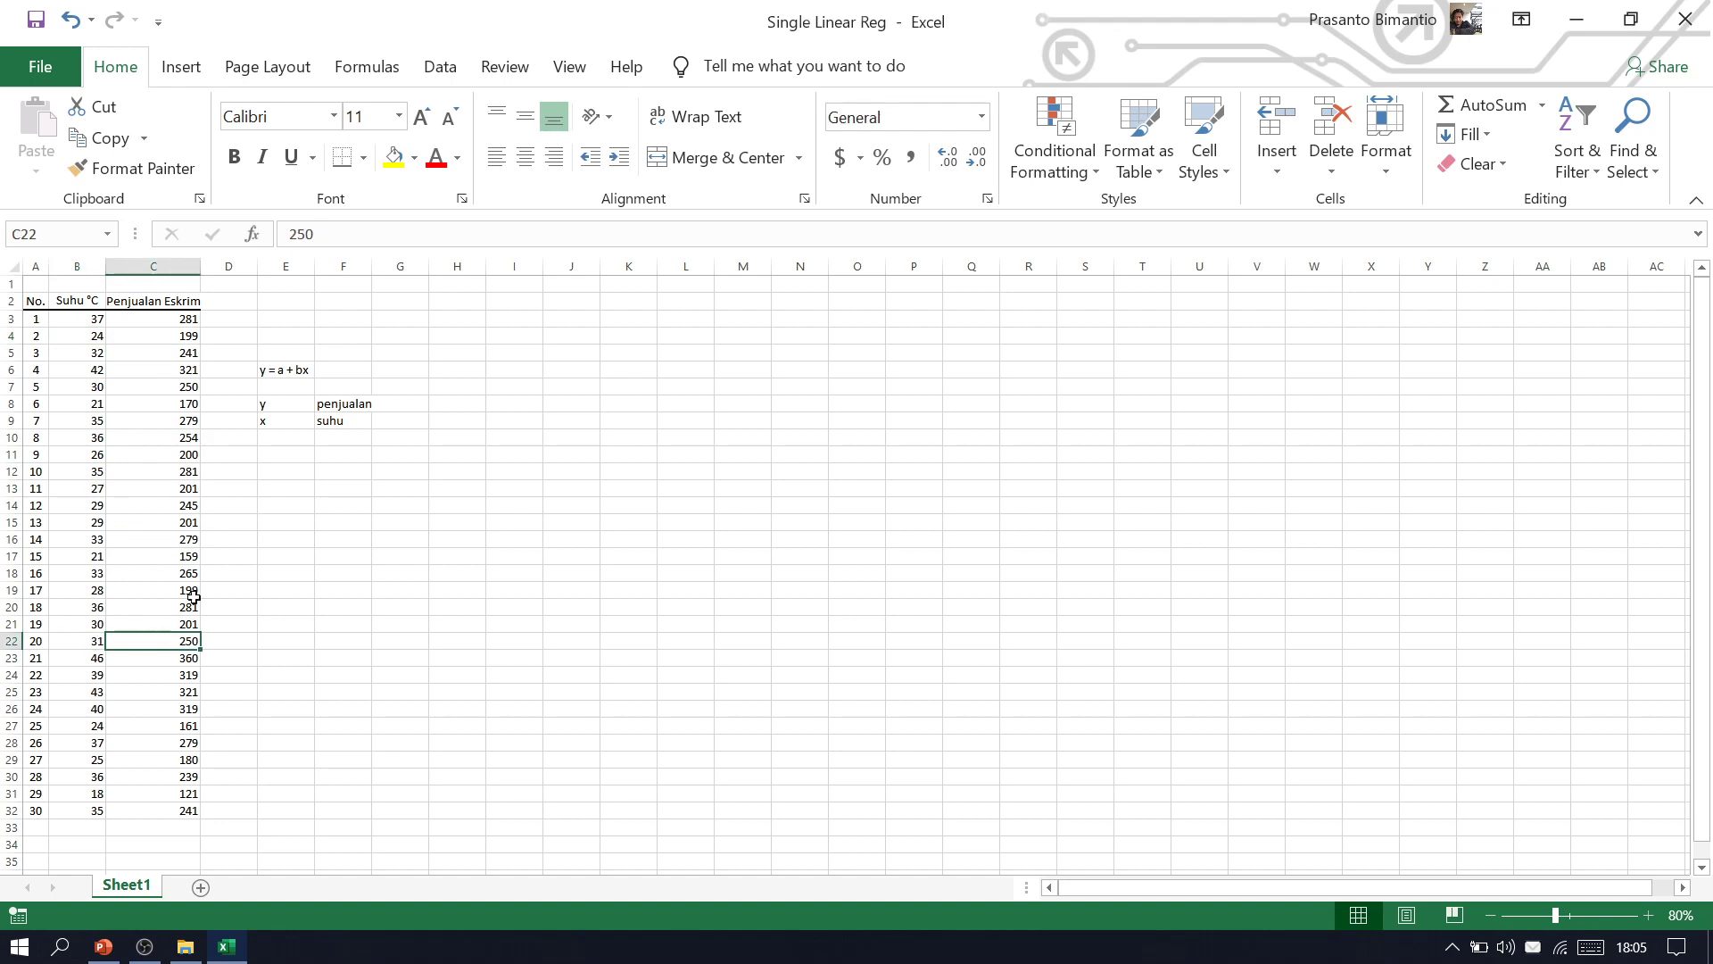
{"action": "left_click", "coordinate": [344, 576]}
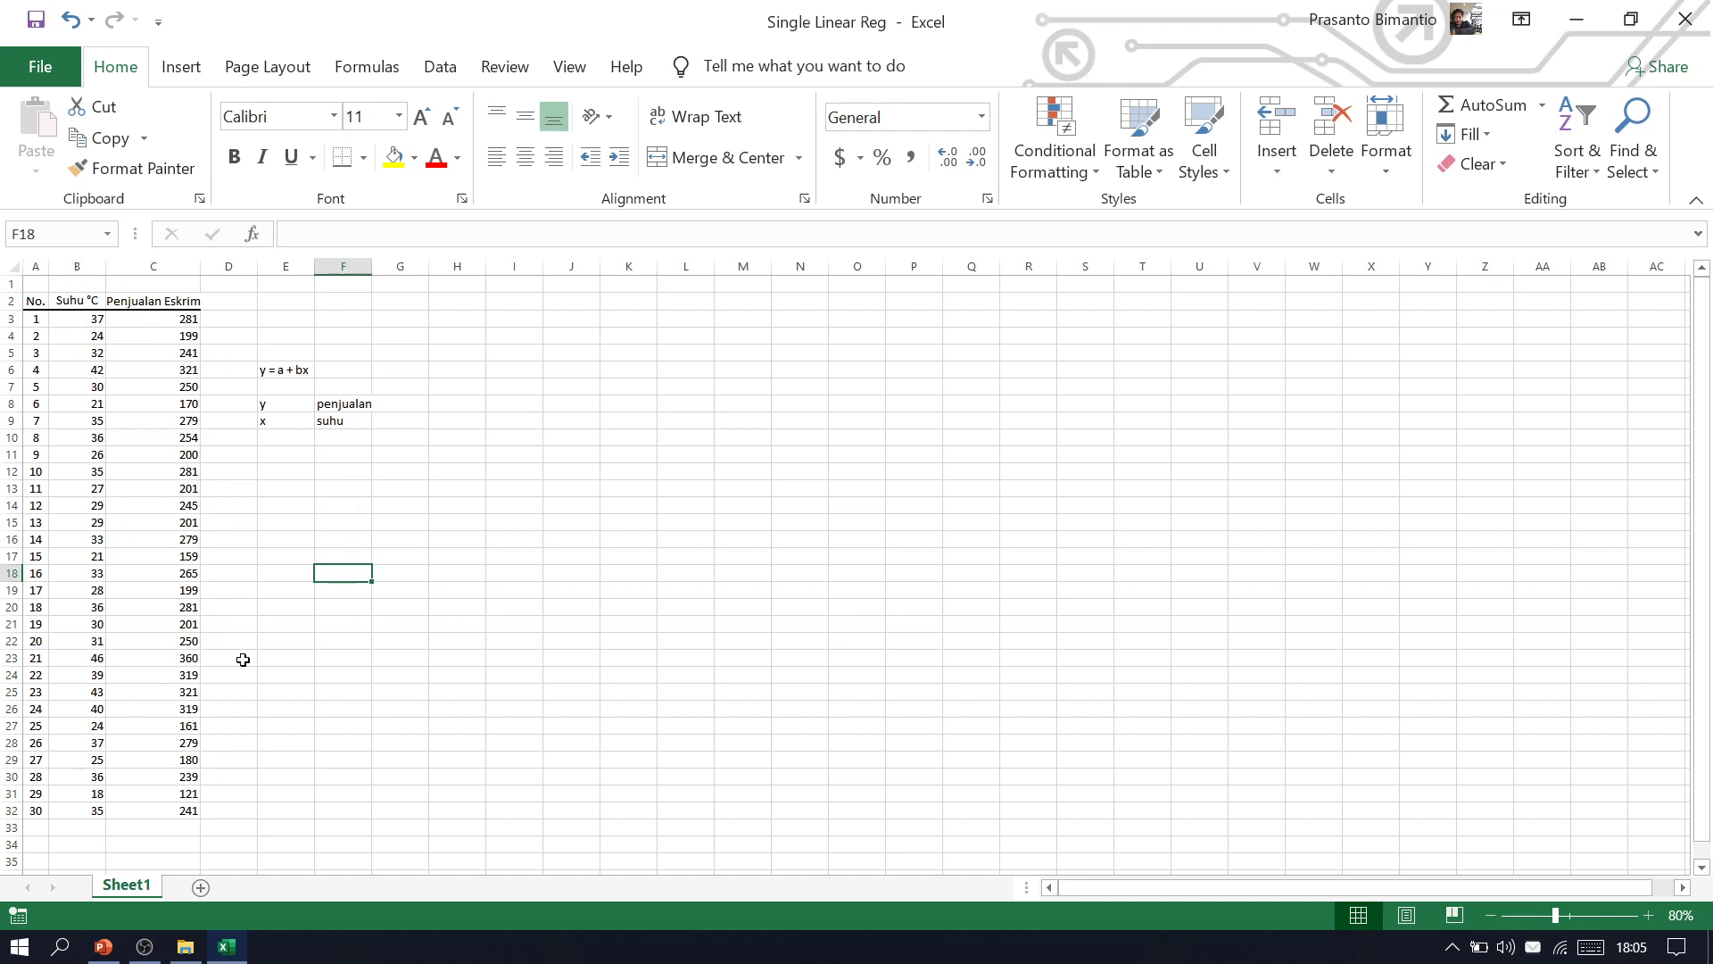
Review the regression equation y = a + bx and the variables assigned to y and x
{"action": "left_click", "coordinate": [268, 373]}
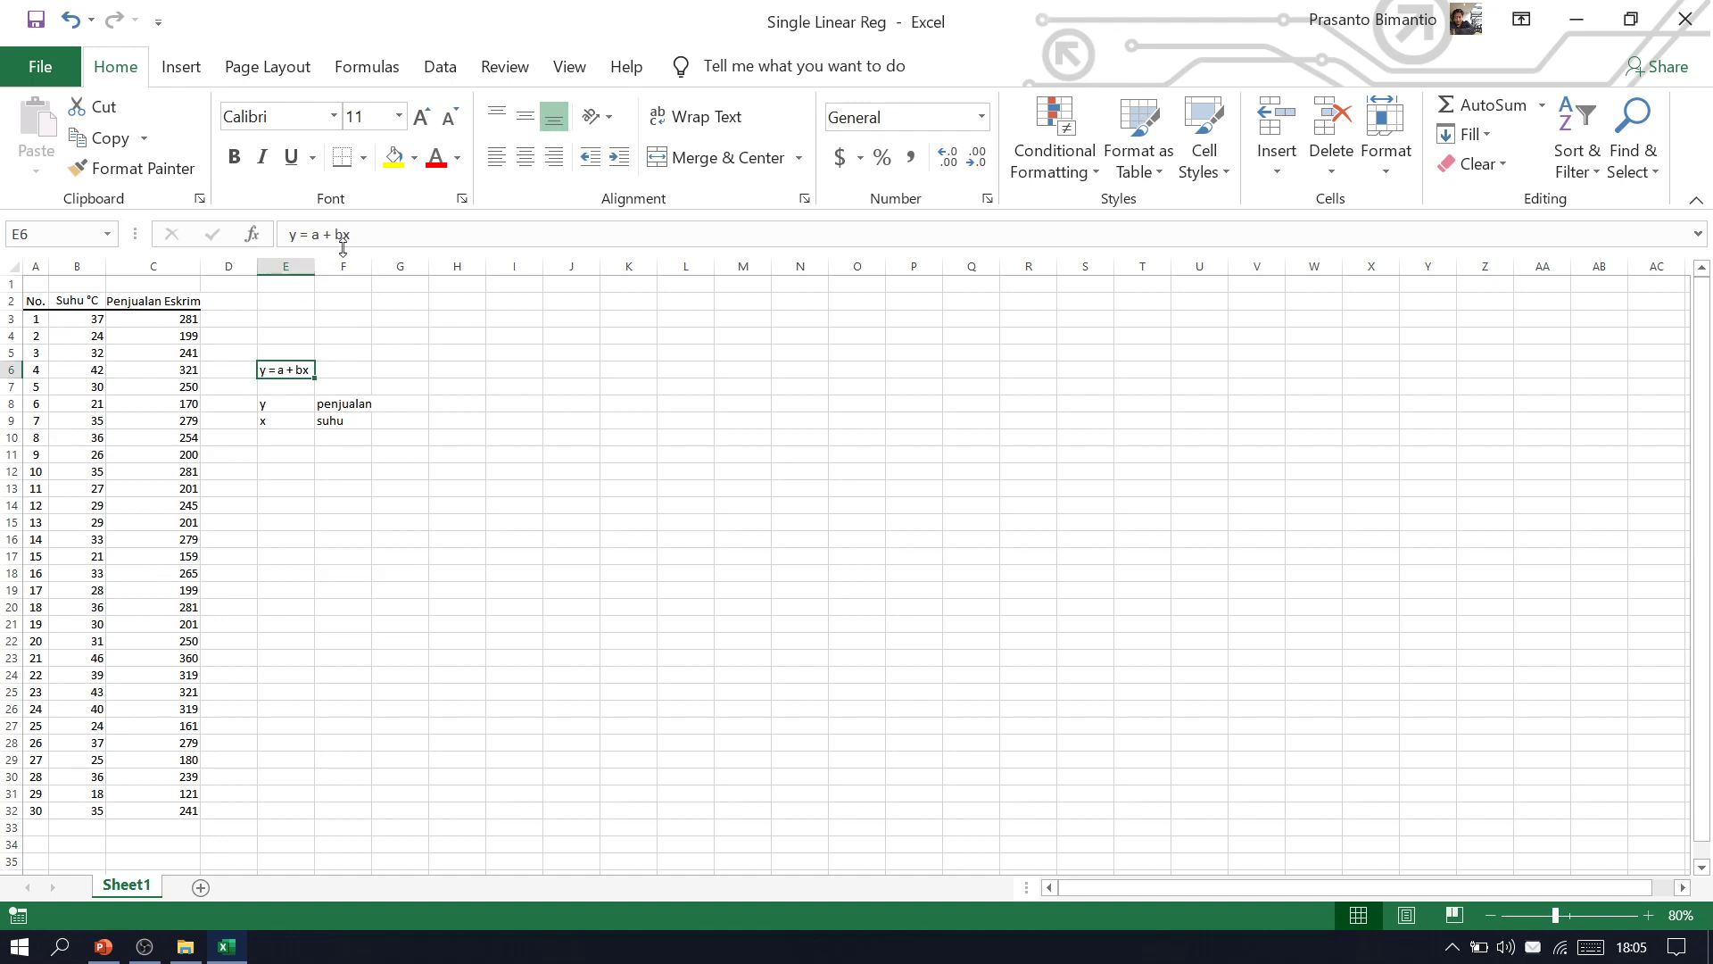
{"action": "left_click", "coordinate": [341, 300]}
{"action": "left_click", "coordinate": [335, 409]}
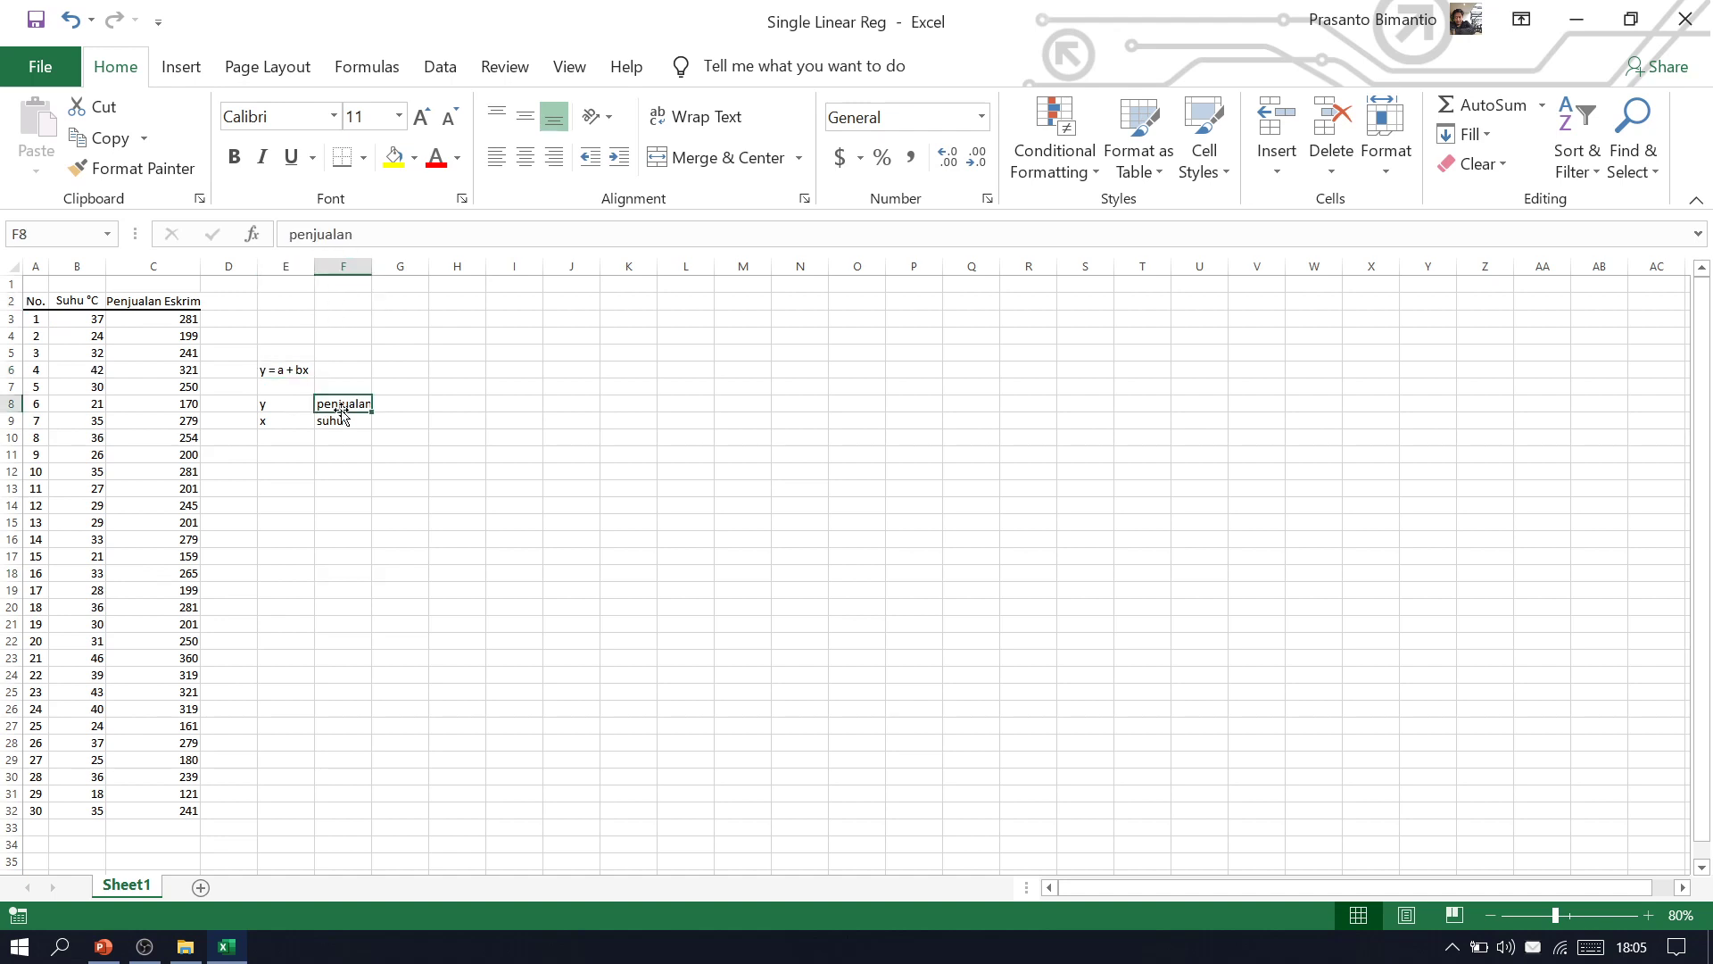
{"action": "left_click", "coordinate": [340, 428]}
{"action": "left_click", "coordinate": [299, 442]}
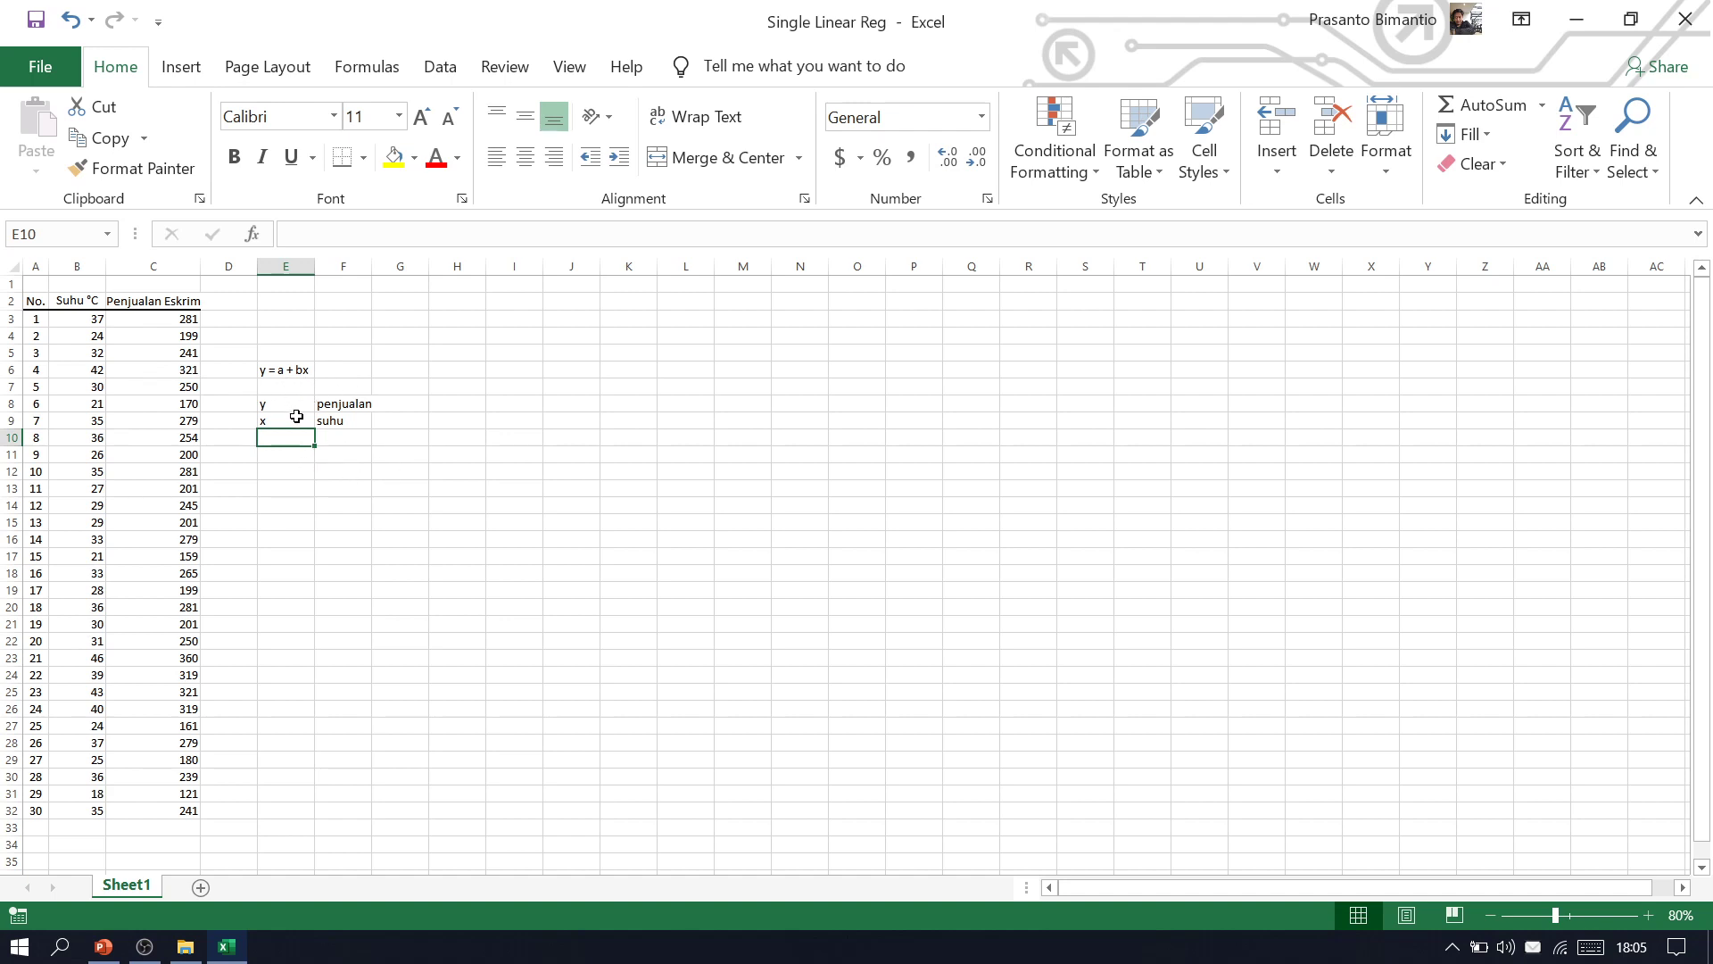
{"action": "left_click", "coordinate": [350, 420]}
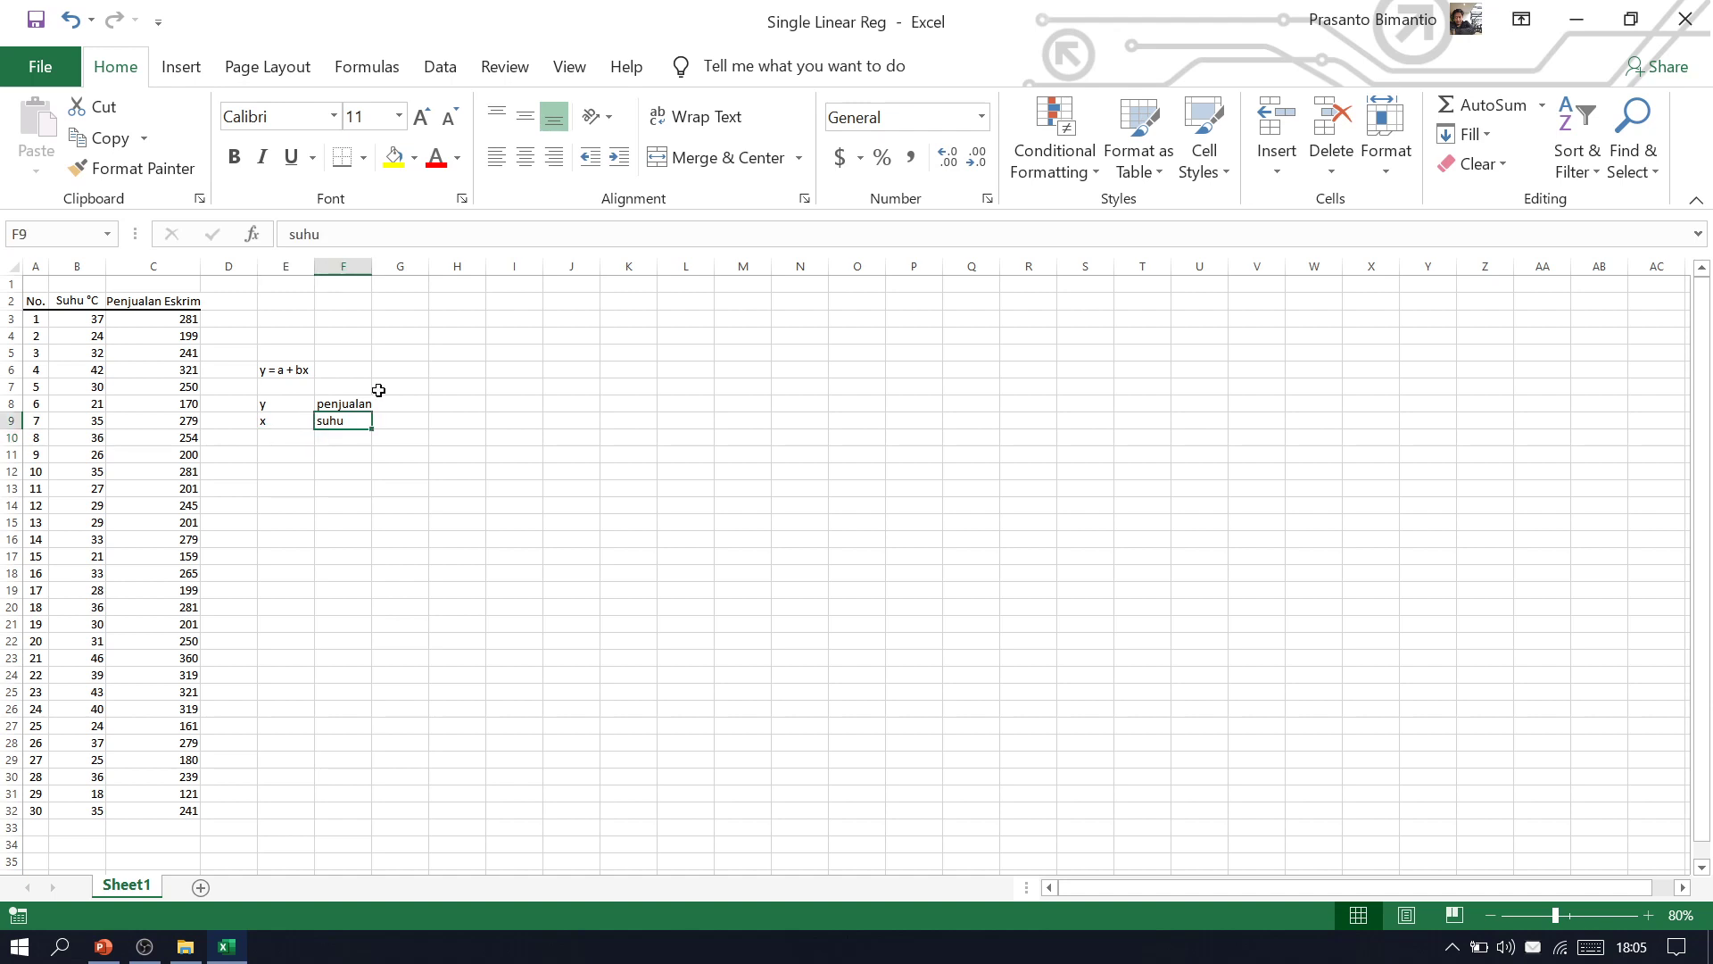
{"action": "left_click", "coordinate": [378, 390]}
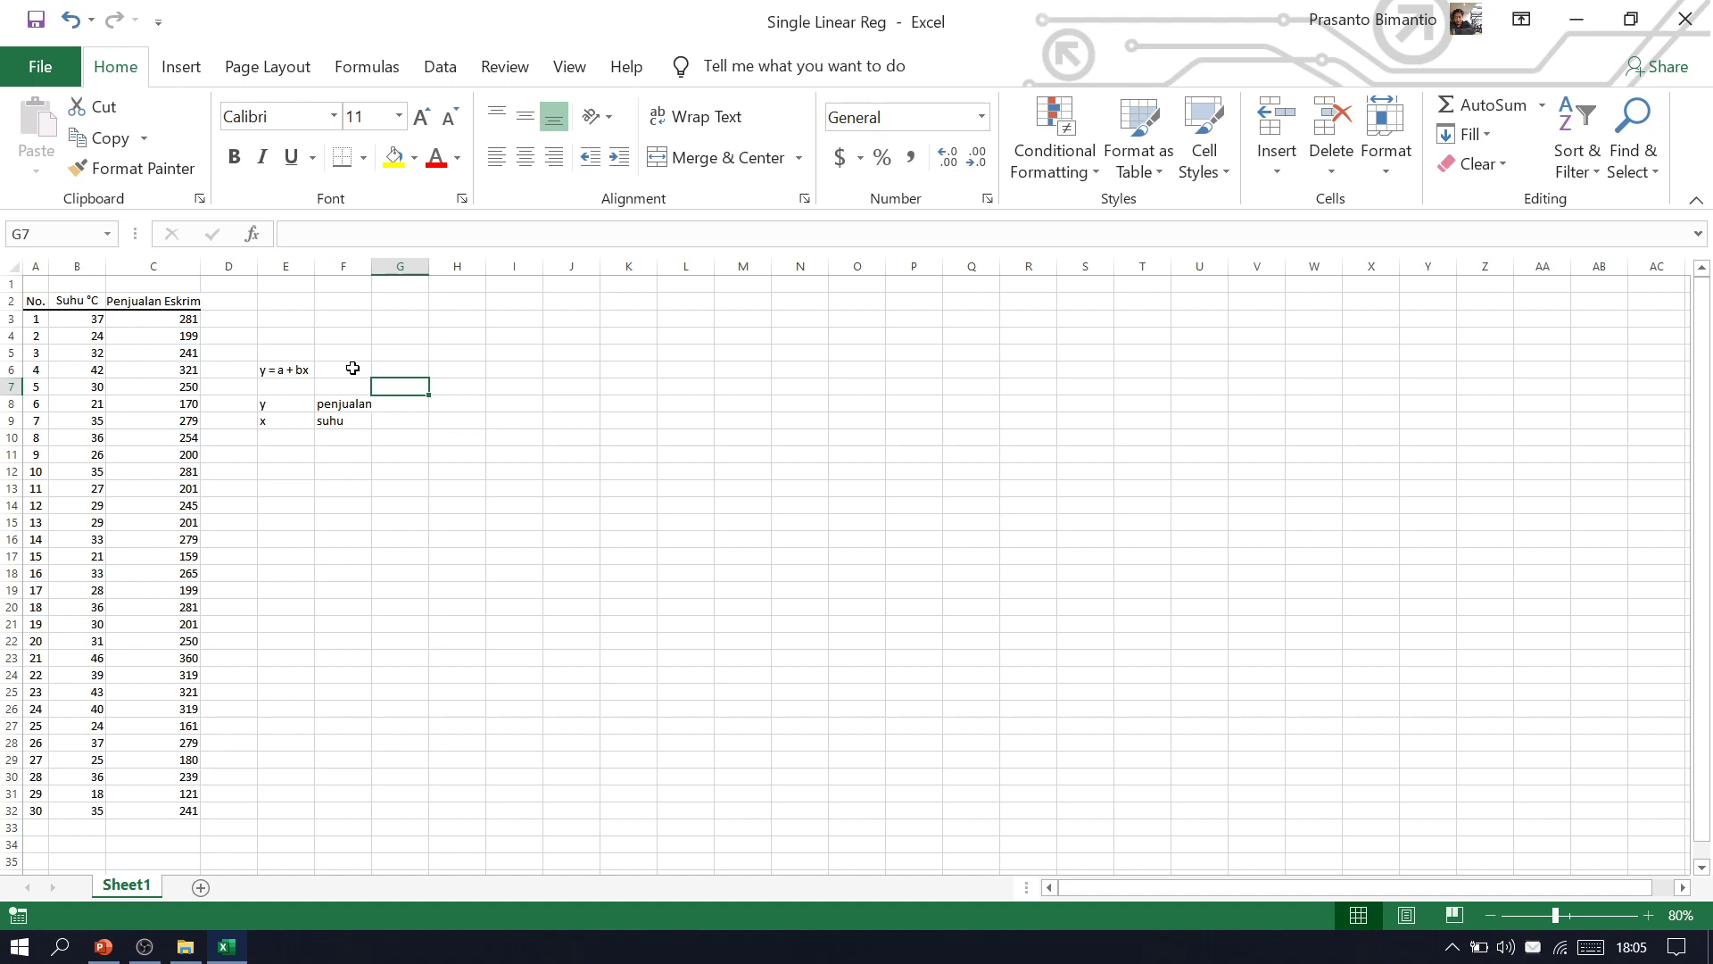
Launch IBM SPSS Statistics 23 and dismiss its welcome dialog to reach an empty dataset
{"action": "left_click", "coordinate": [20, 946]}
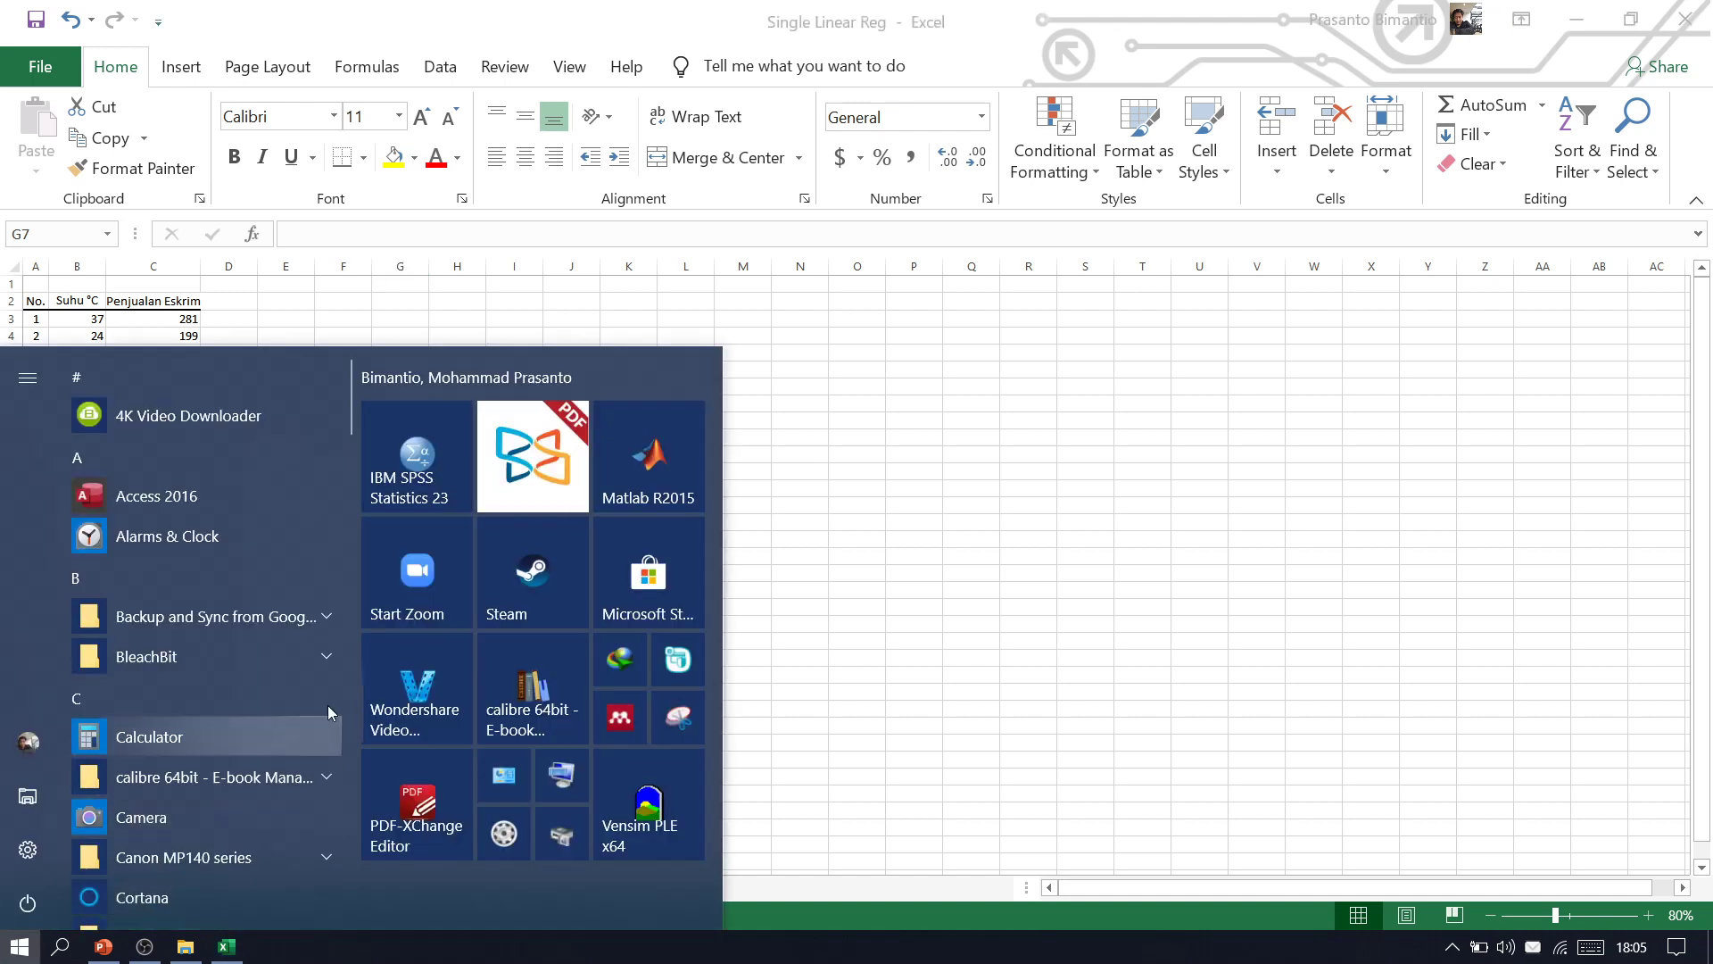
{"action": "left_click", "coordinate": [448, 529]}
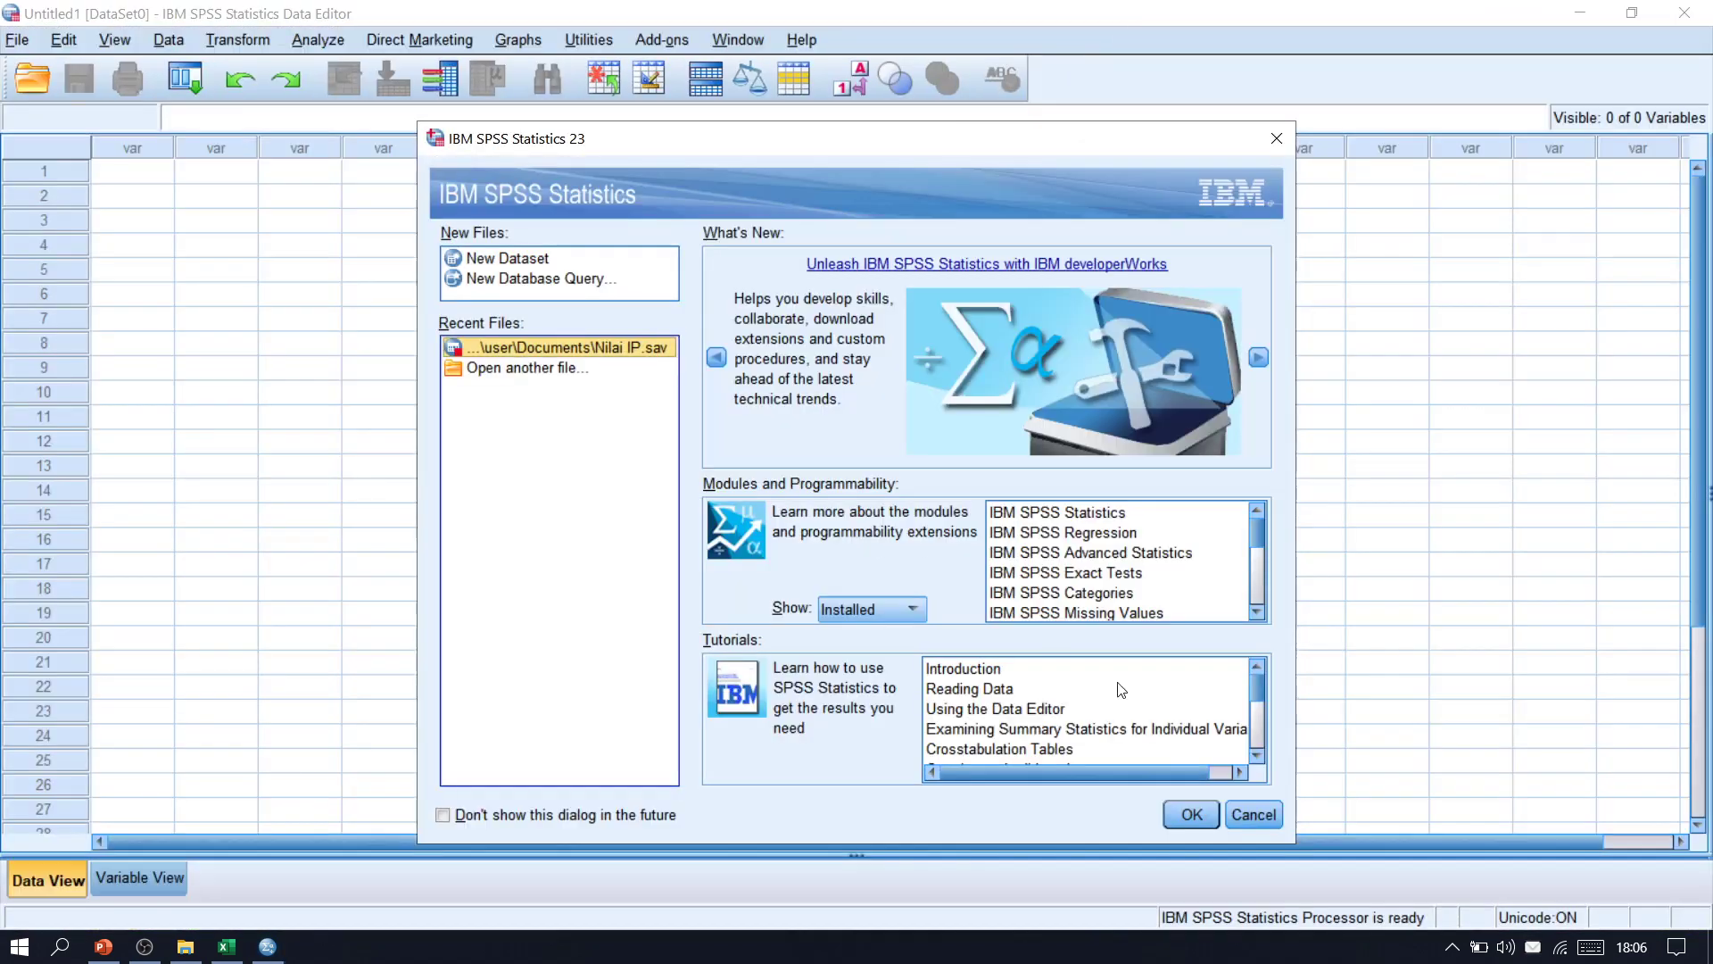
{"action": "left_click", "coordinate": [1238, 815]}
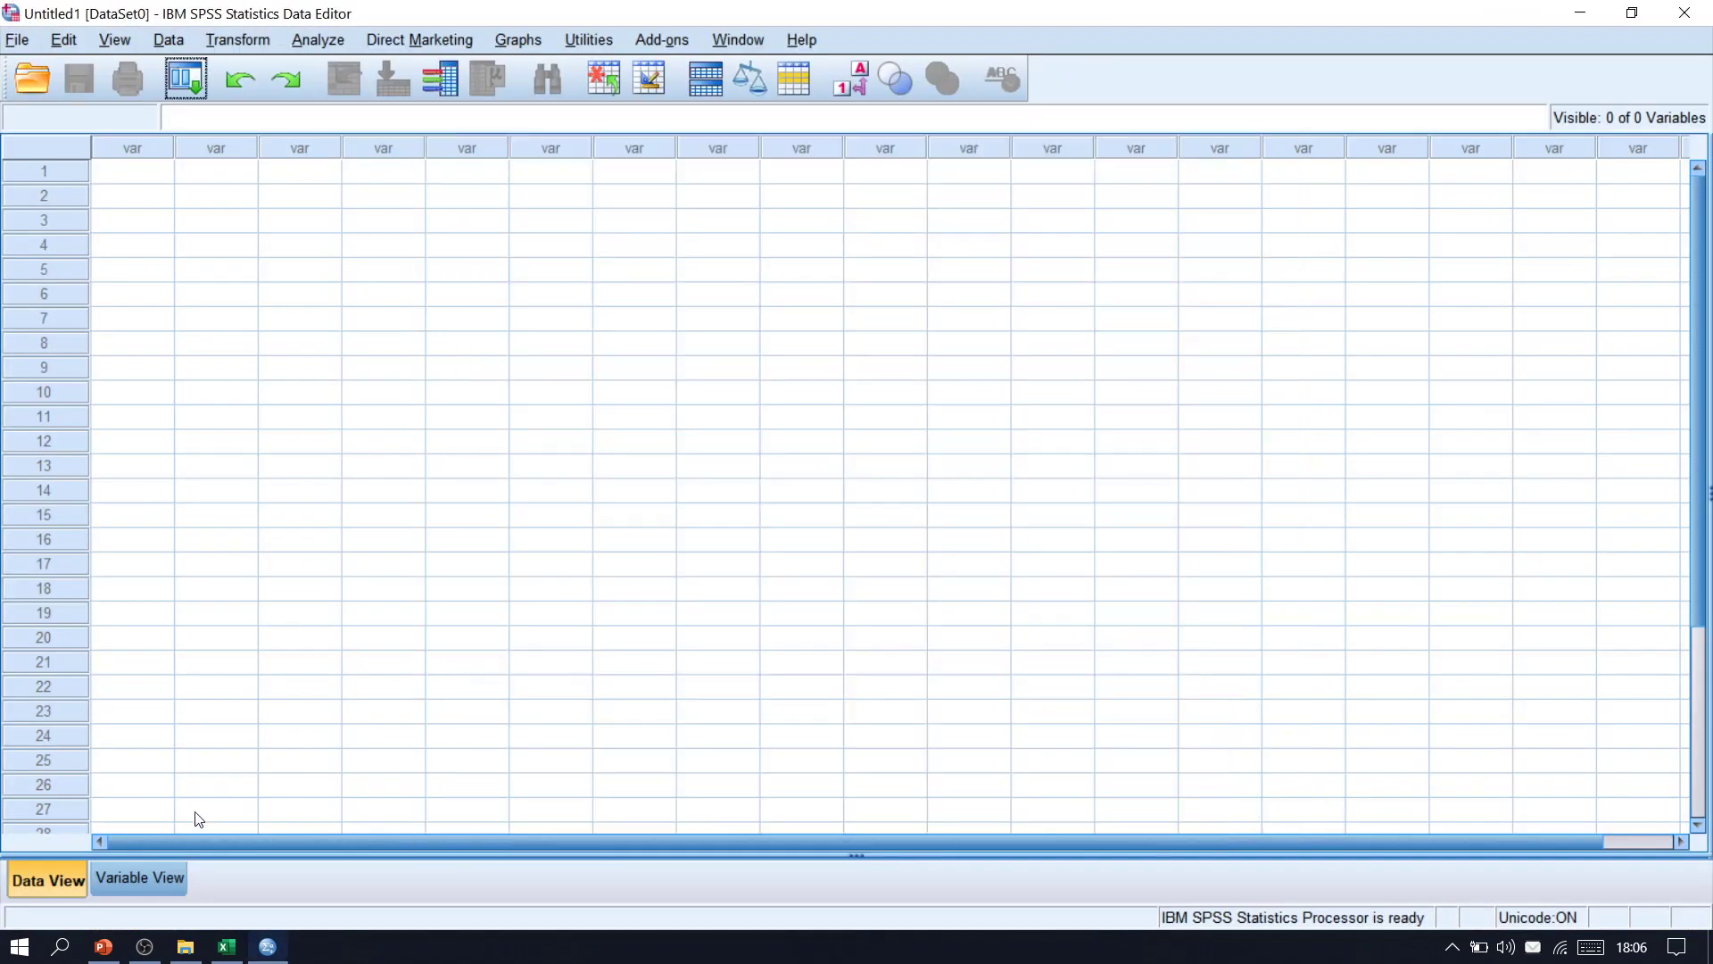
In the Variable View, add a numeric variable named suhu with 0 decimals
{"action": "left_click", "coordinate": [141, 877]}
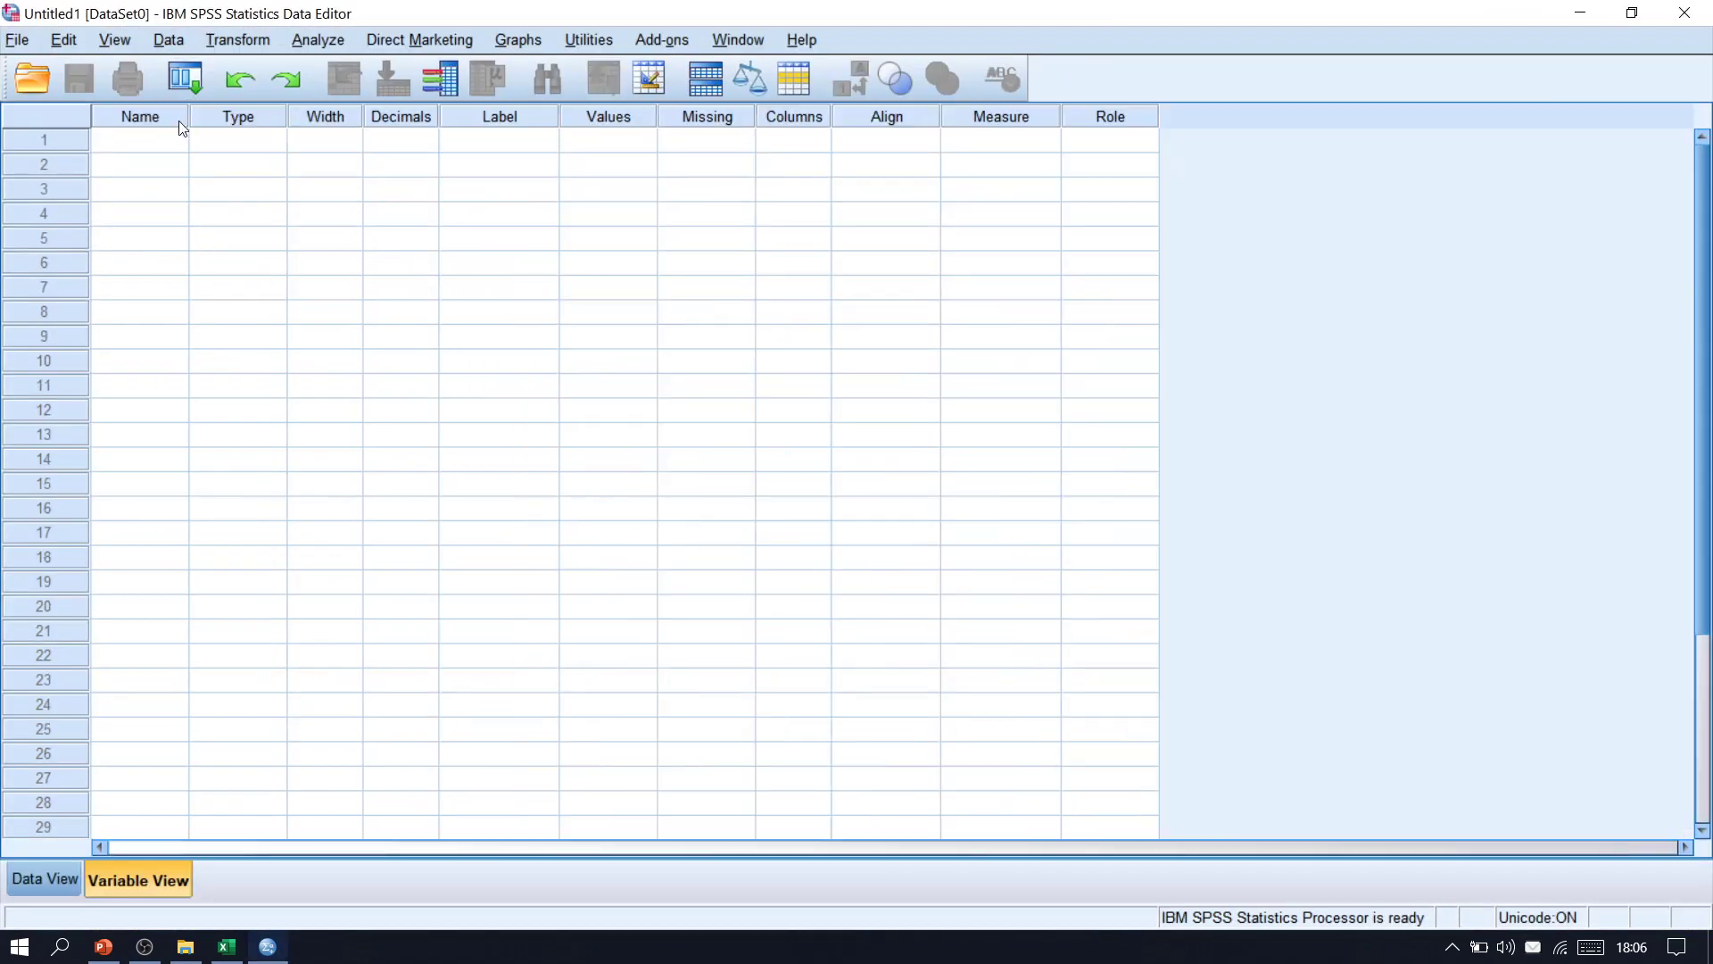
{"action": "key", "text": "alt+Tab"}
{"action": "key", "text": "alt+Tab"}
{"action": "left_click", "coordinate": [169, 142]}
{"action": "type", "text": "suhu"}
{"action": "key", "text": "Tab"}
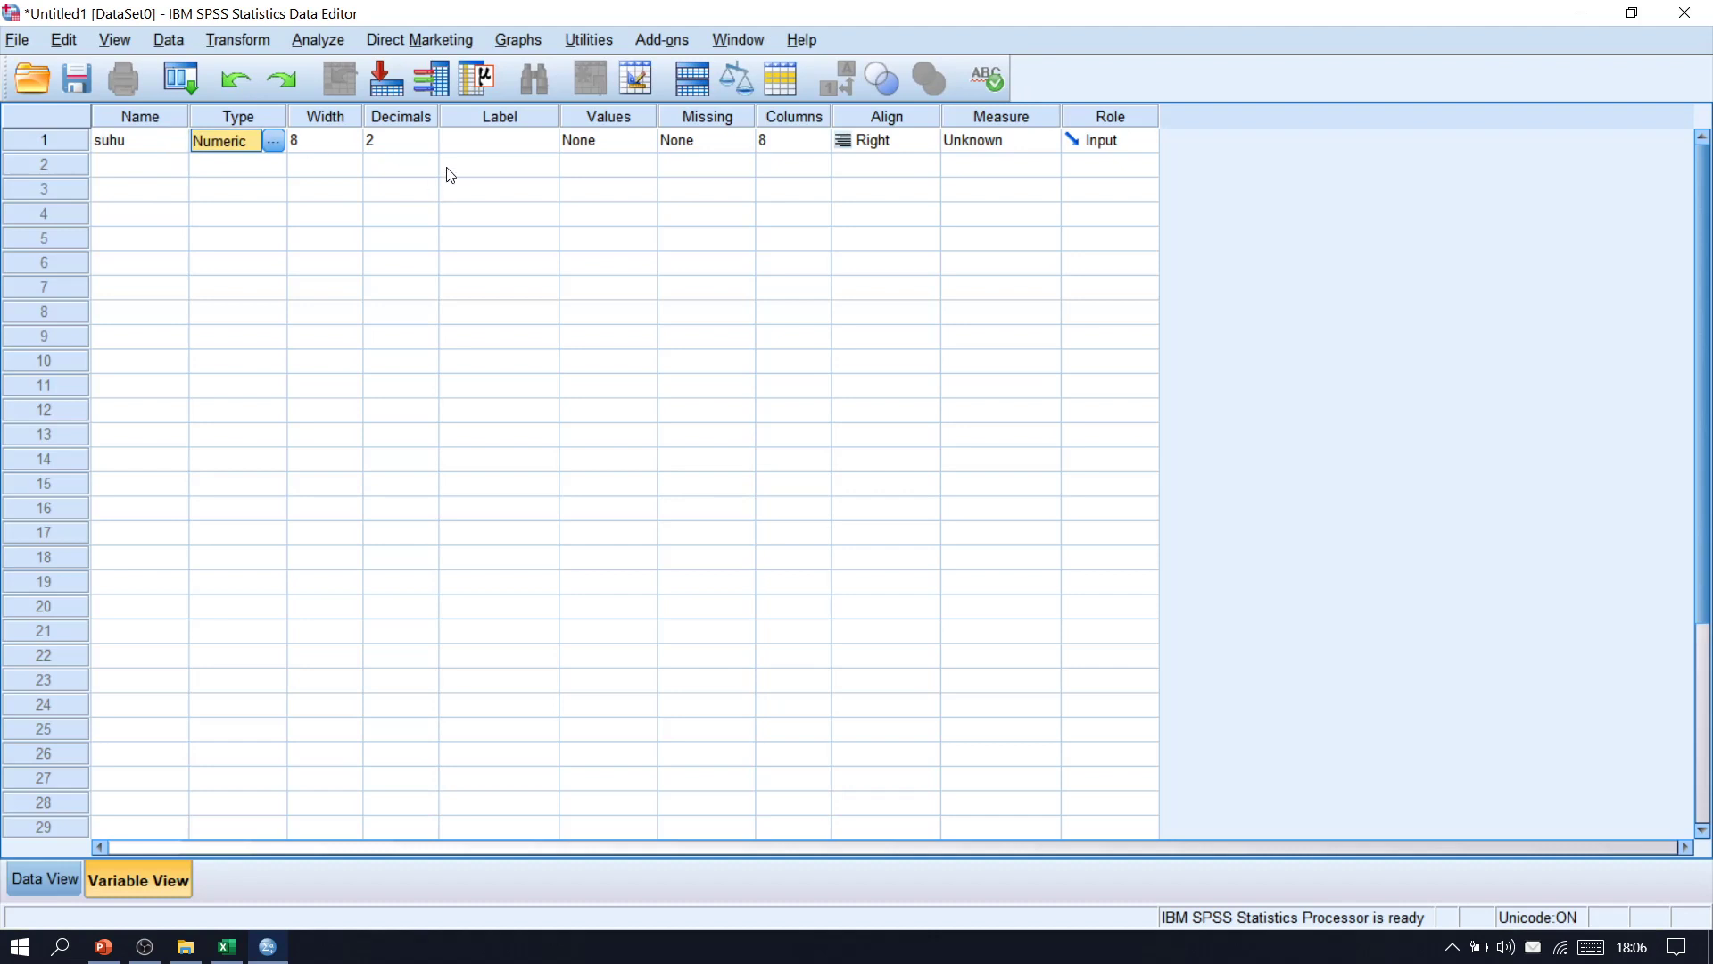
{"action": "left_click", "coordinate": [431, 142]}
{"action": "left_click", "coordinate": [431, 145]}
{"action": "left_click", "coordinate": [431, 144]}
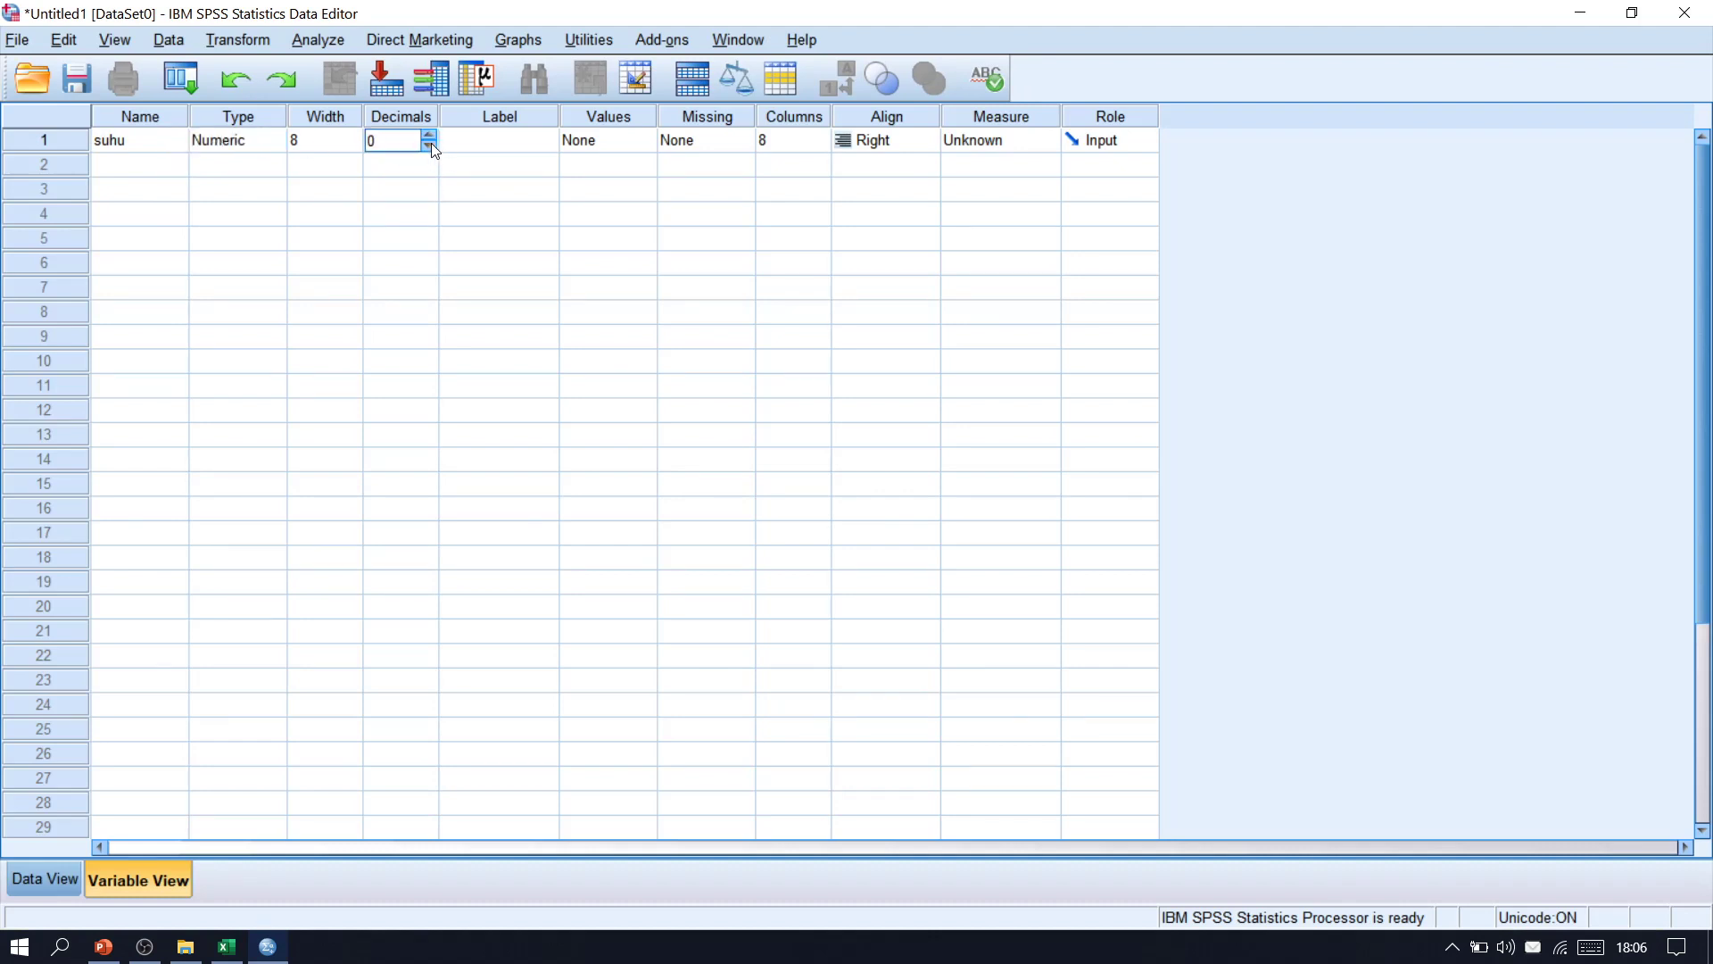
Set the suhu variable's measure to Scale and its label to suhu
{"action": "left_click", "coordinate": [973, 148]}
{"action": "left_click", "coordinate": [974, 161]}
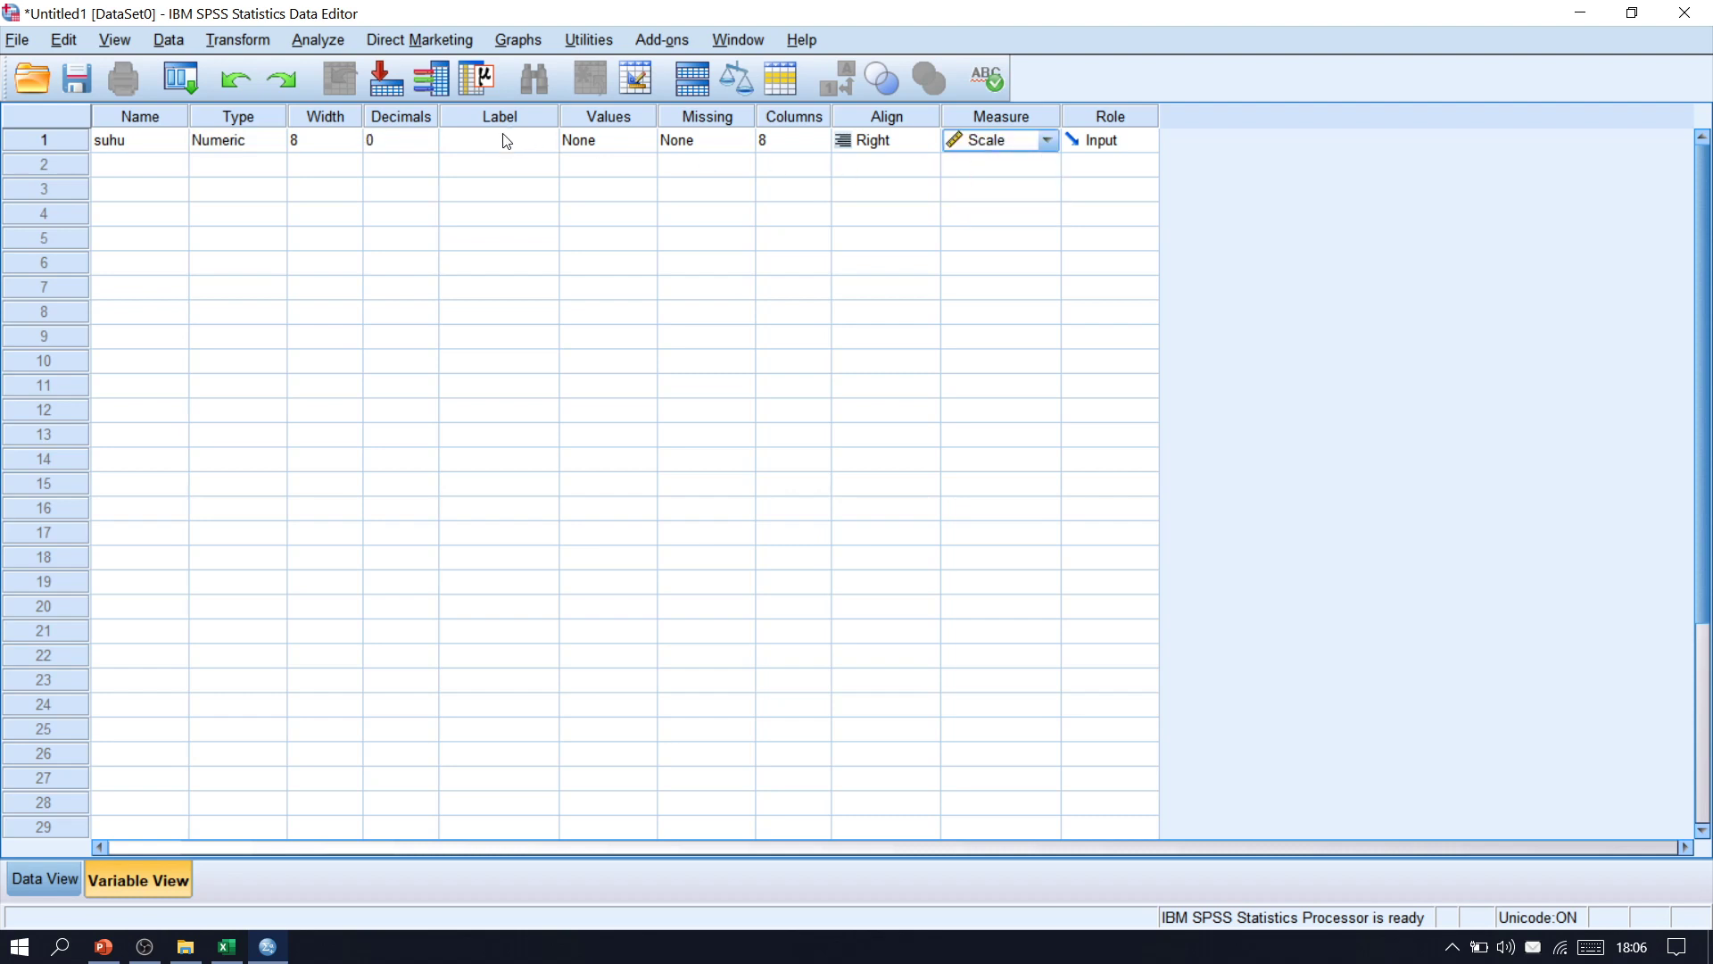
{"action": "left_click", "coordinate": [498, 135]}
{"action": "type", "text": "suhu"}
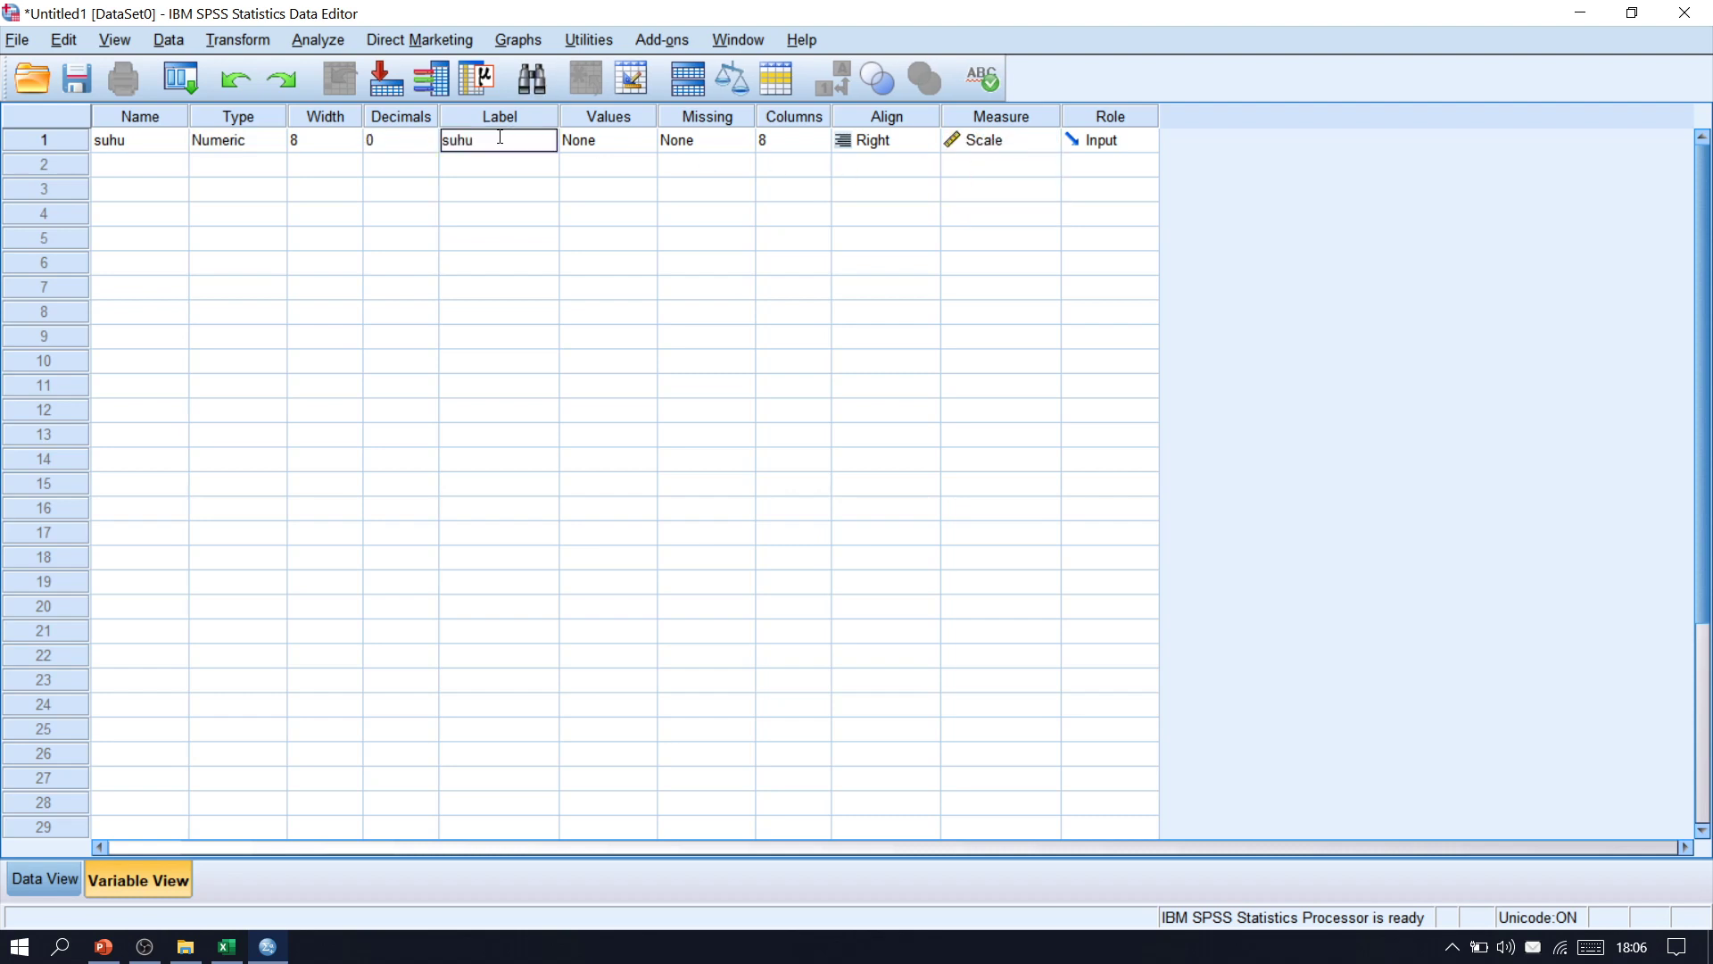
{"action": "left_click", "coordinate": [149, 188]}
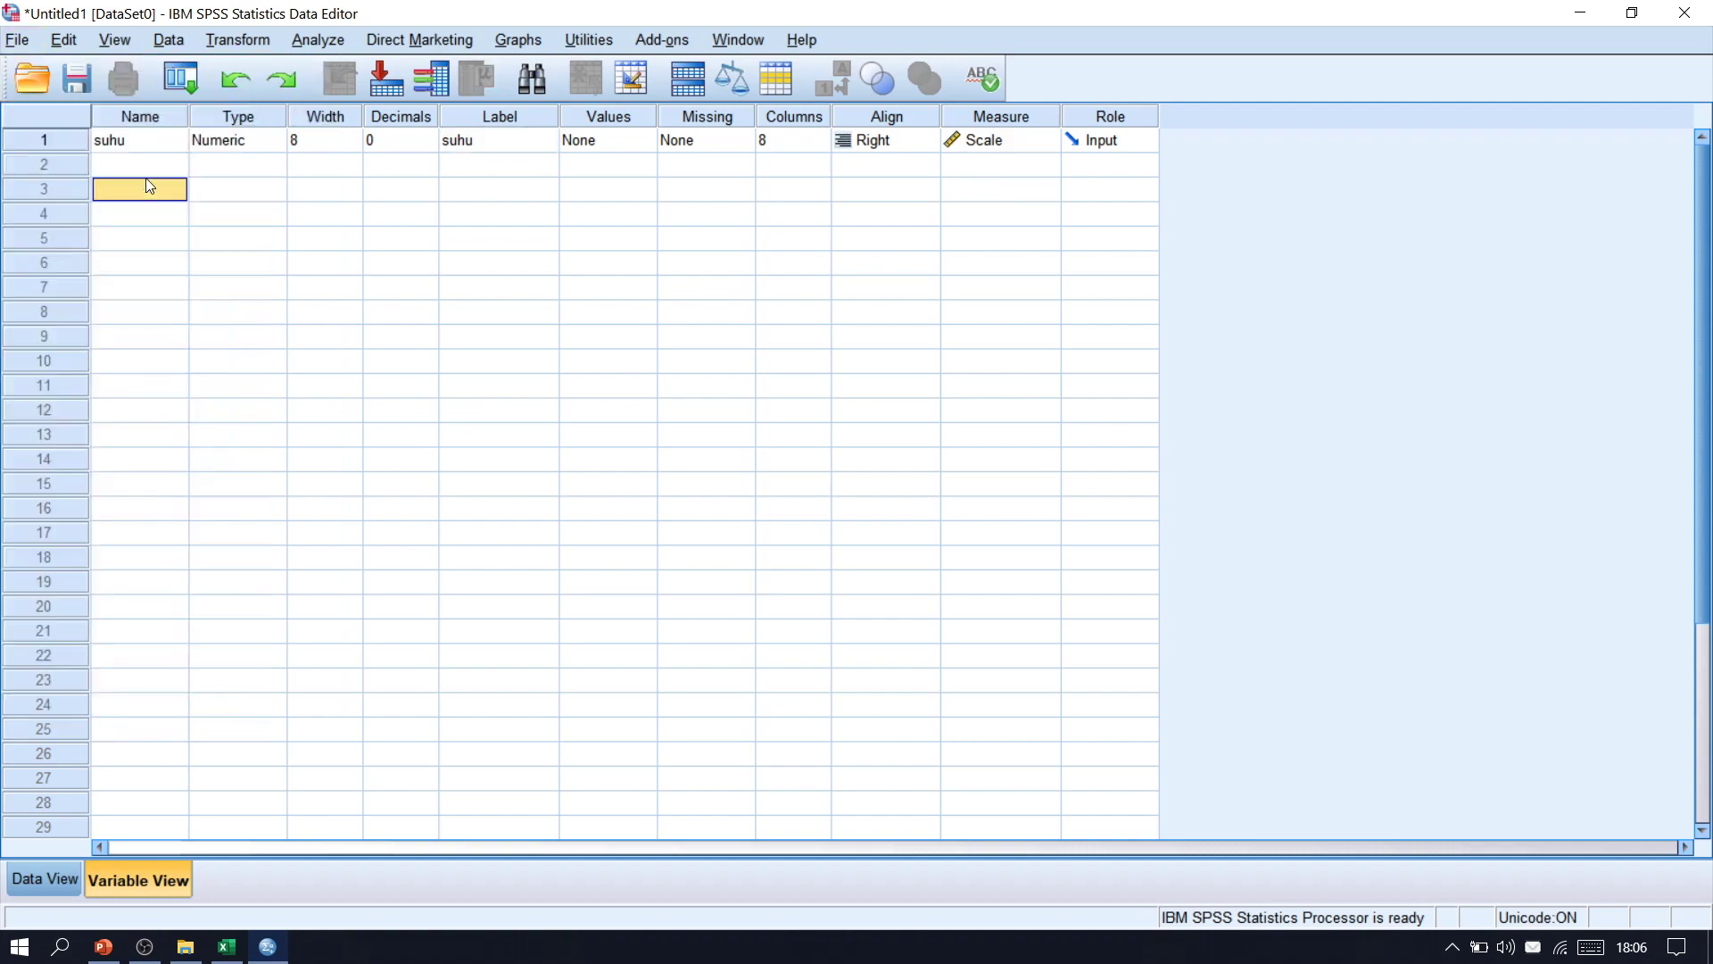
Add a second variable named penjualan and label it penjualan
{"action": "key", "text": "alt+Tab"}
{"action": "key", "text": "alt+Tab"}
{"action": "left_click", "coordinate": [173, 171]}
{"action": "type", "text": "penjua"}
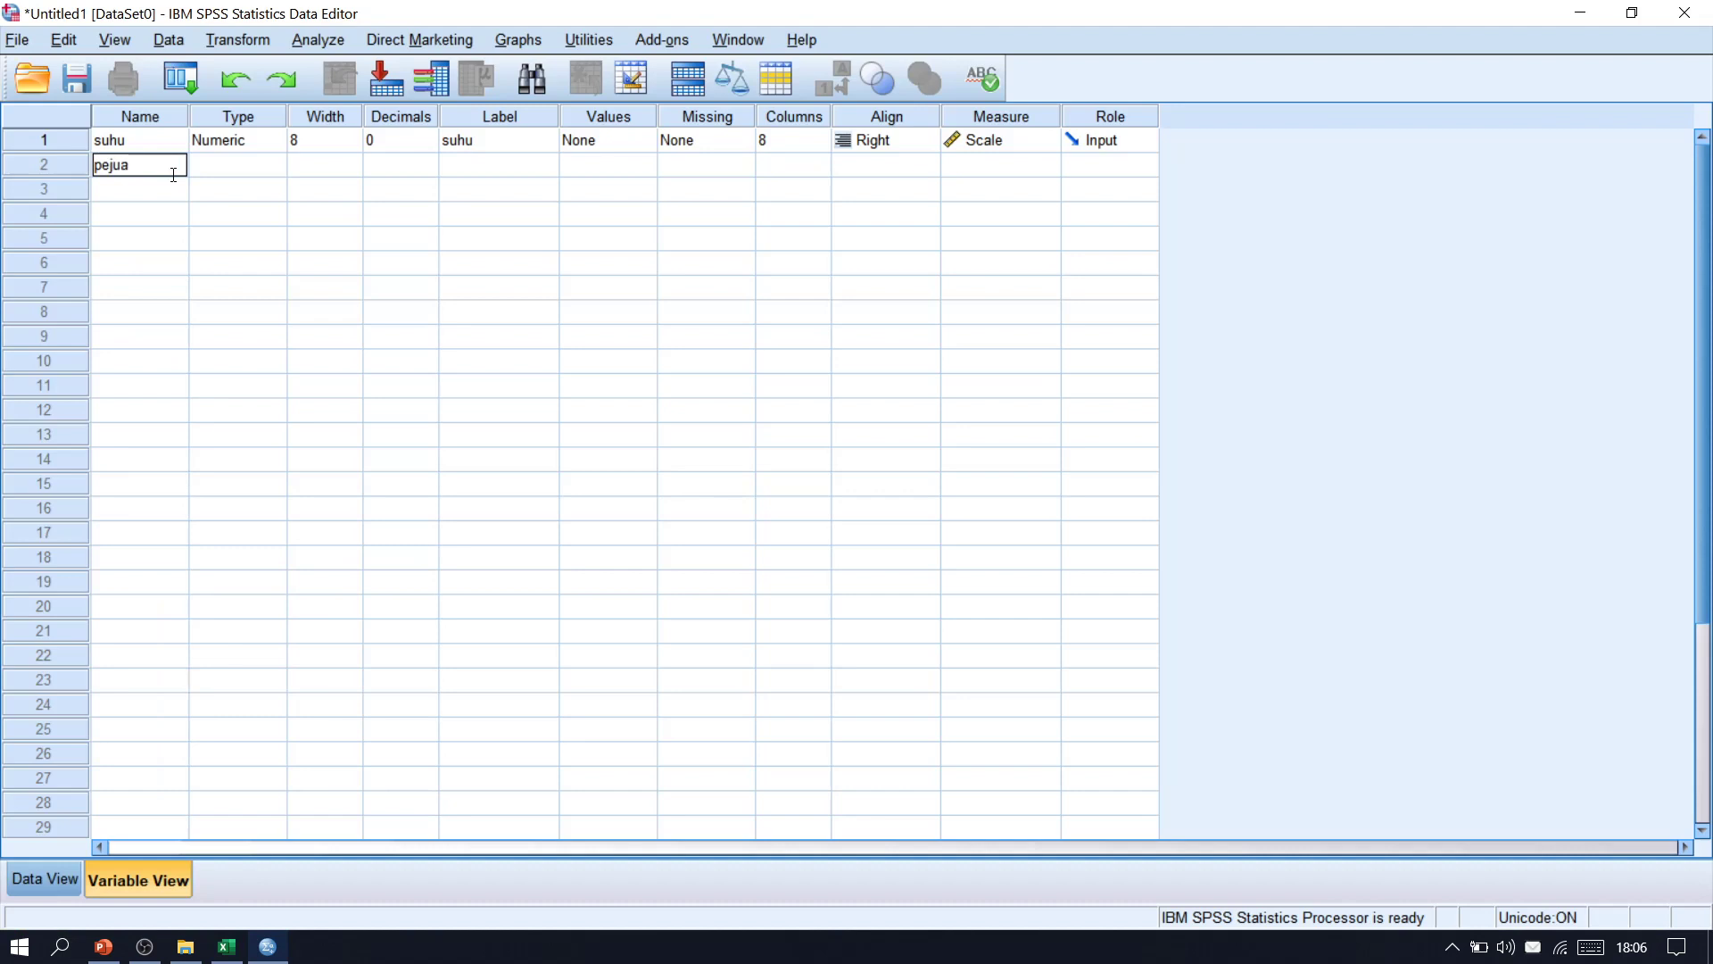
{"action": "type", "text": "lan"}
{"action": "left_click", "coordinate": [108, 164]}
{"action": "type", "text": "n"}
{"action": "left_click", "coordinate": [467, 149]}
{"action": "left_click", "coordinate": [466, 159]}
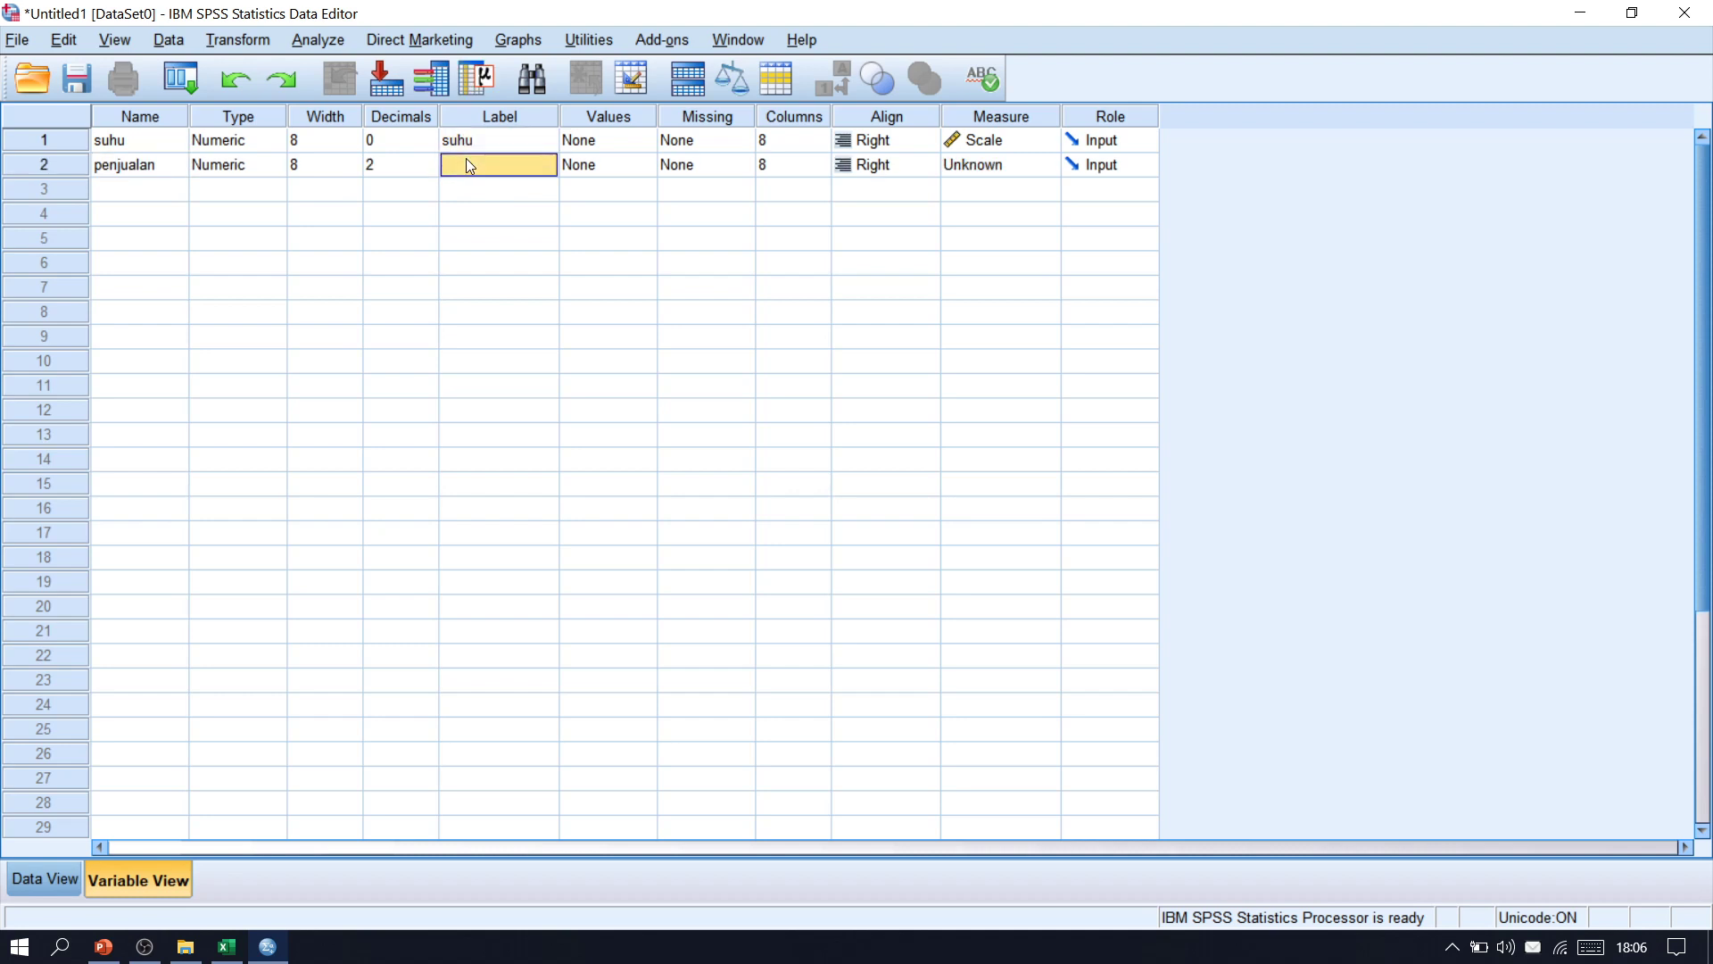
{"action": "type", "text": "penjualan"}
Set the penjualan variable to 0 decimals and its measure to Scale
{"action": "left_click", "coordinate": [427, 169]}
{"action": "left_click", "coordinate": [429, 177]}
{"action": "left_click", "coordinate": [430, 176]}
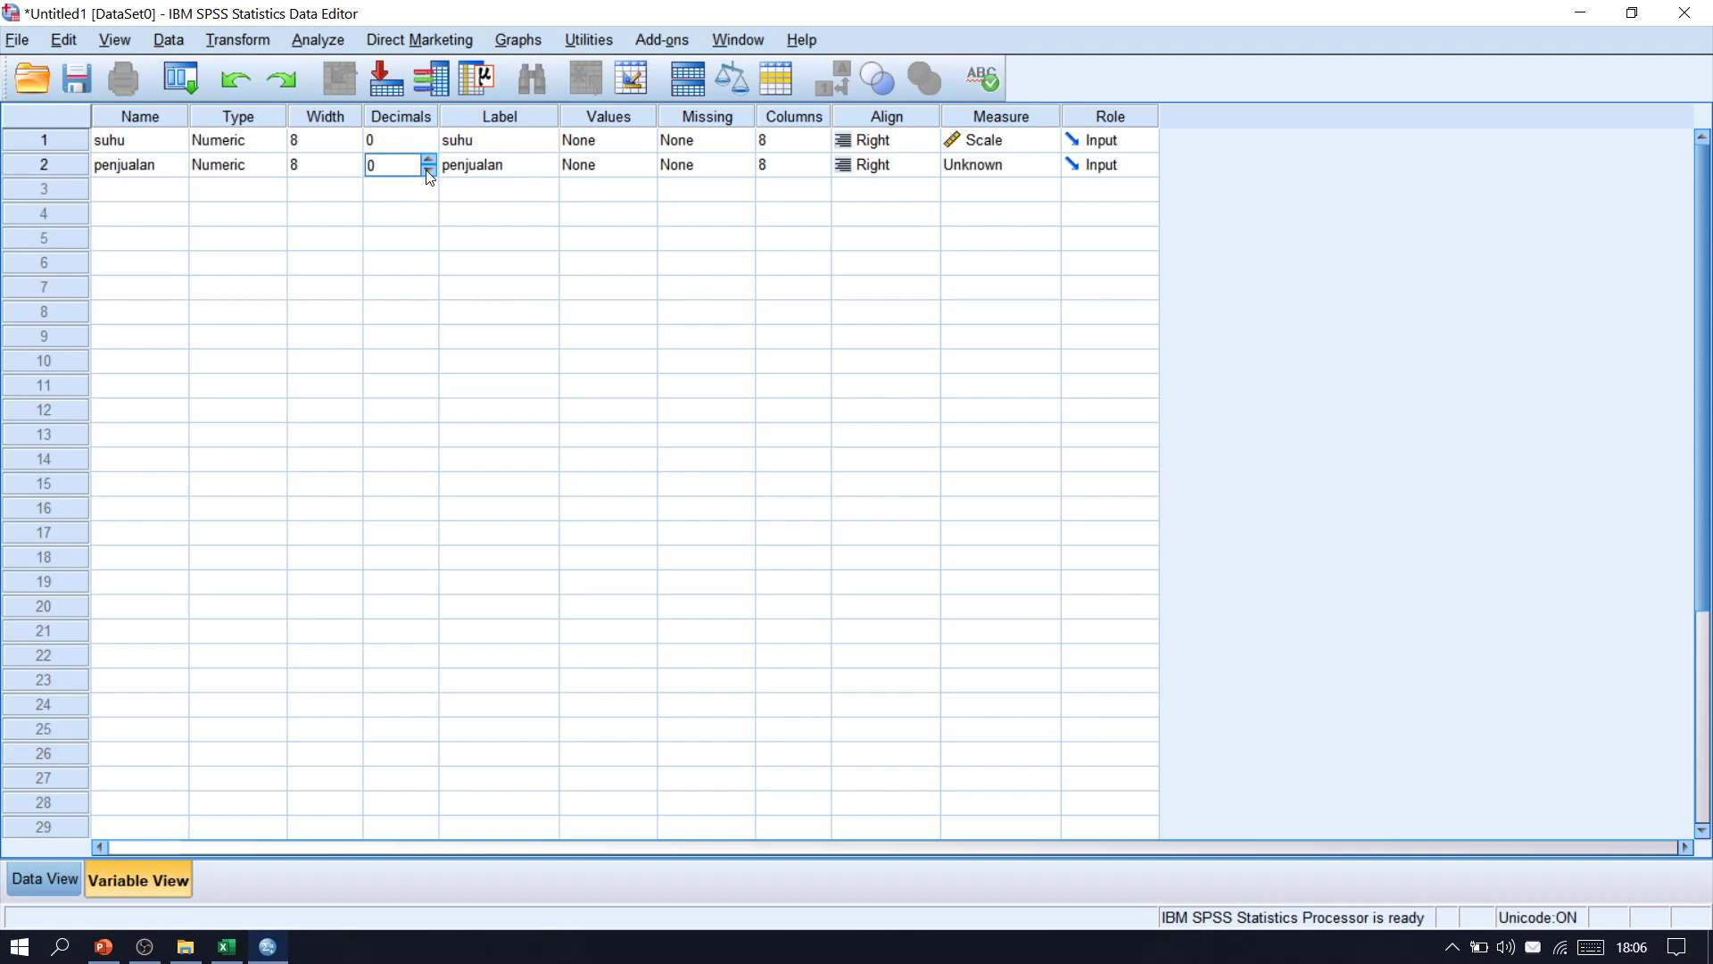
{"action": "left_click", "coordinate": [1008, 169]}
{"action": "key", "text": "alt+Tab"}
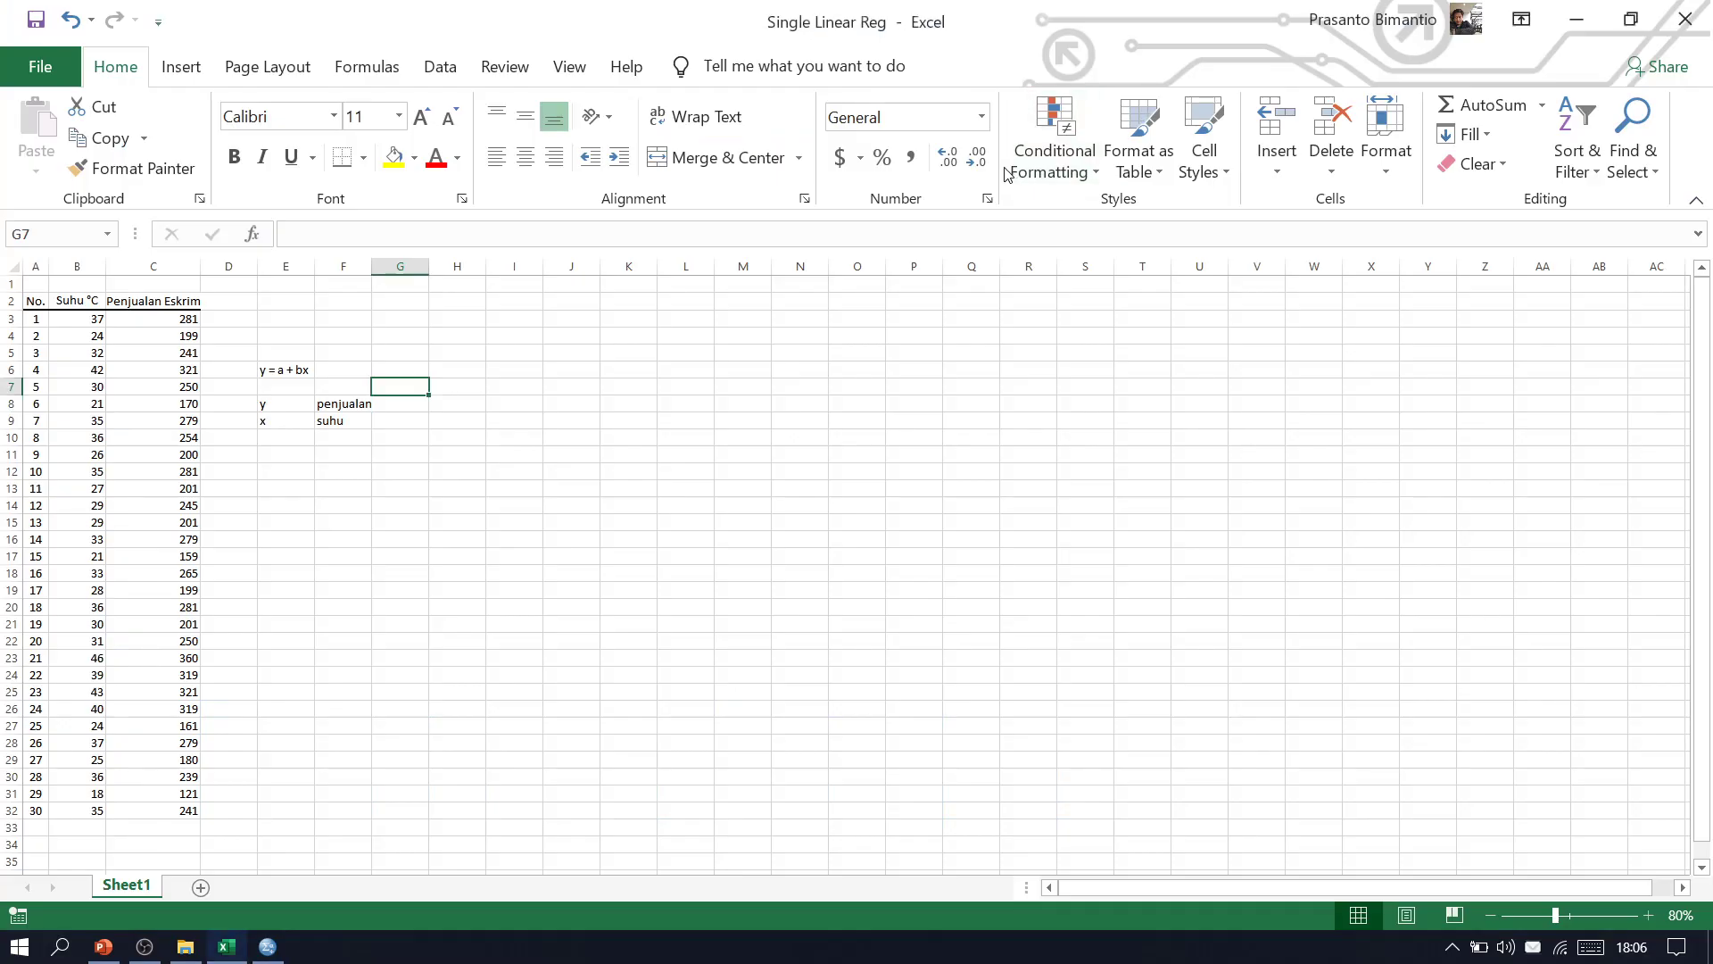
{"action": "key", "text": "alt+Tab"}
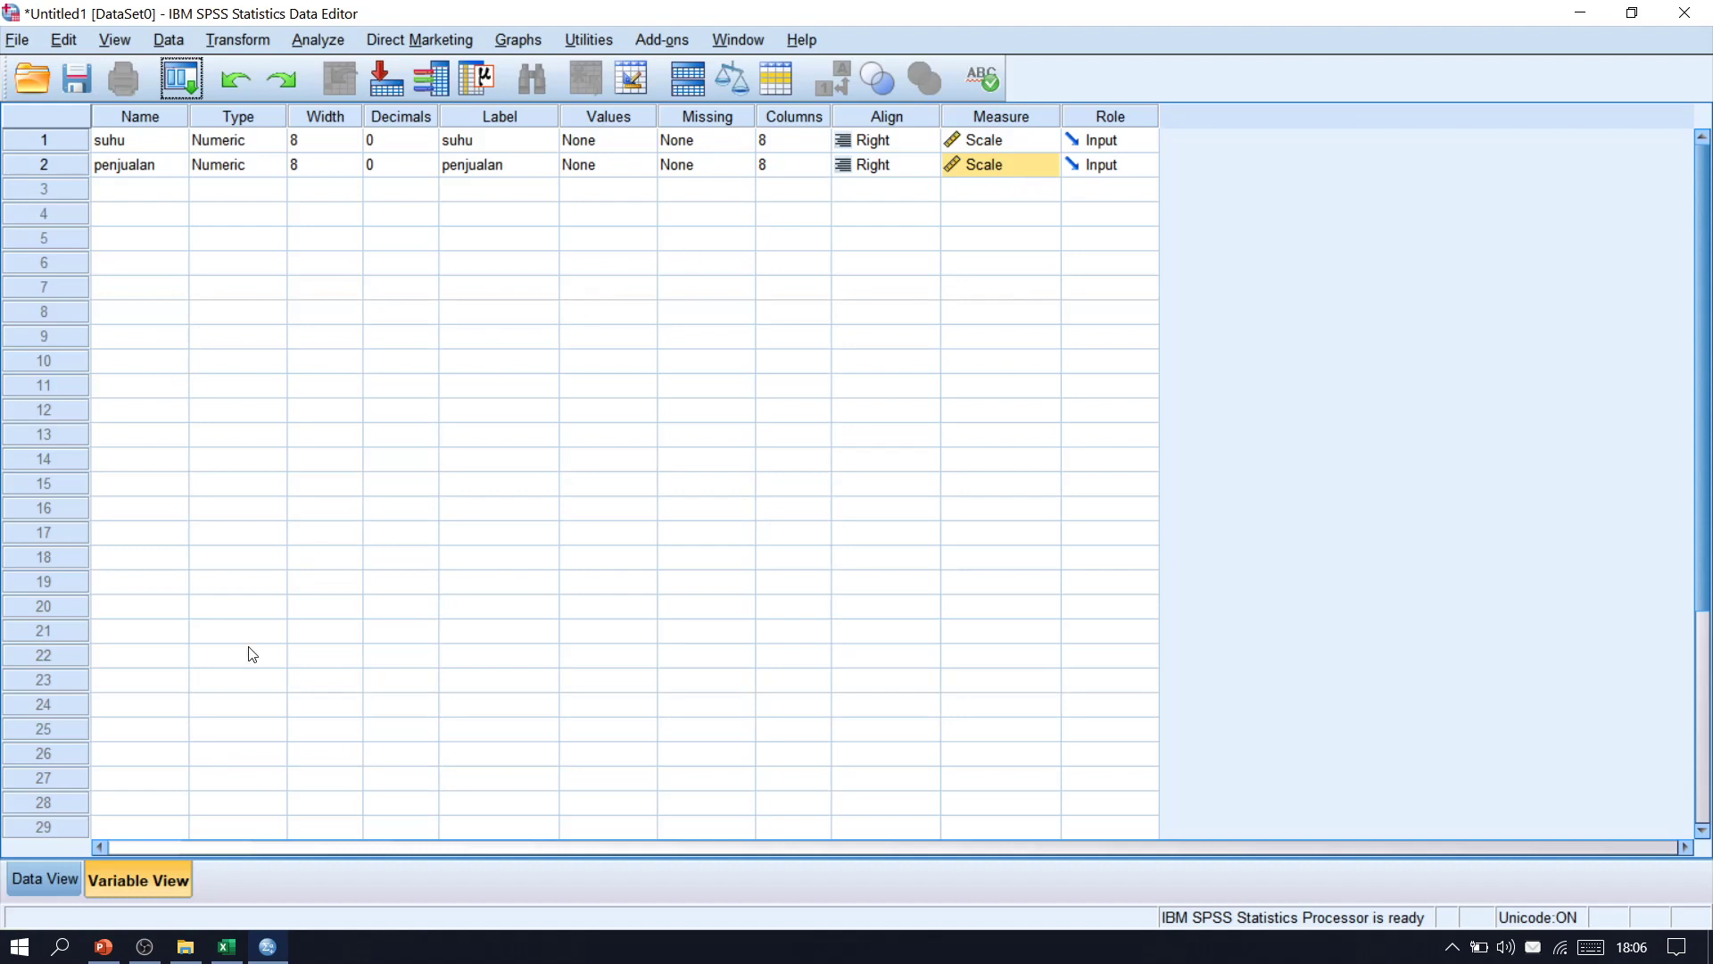
Show the SPSS Data View and copy the temperature and sales values in B3:C32 from the Excel workbook
{"action": "left_click", "coordinate": [50, 876]}
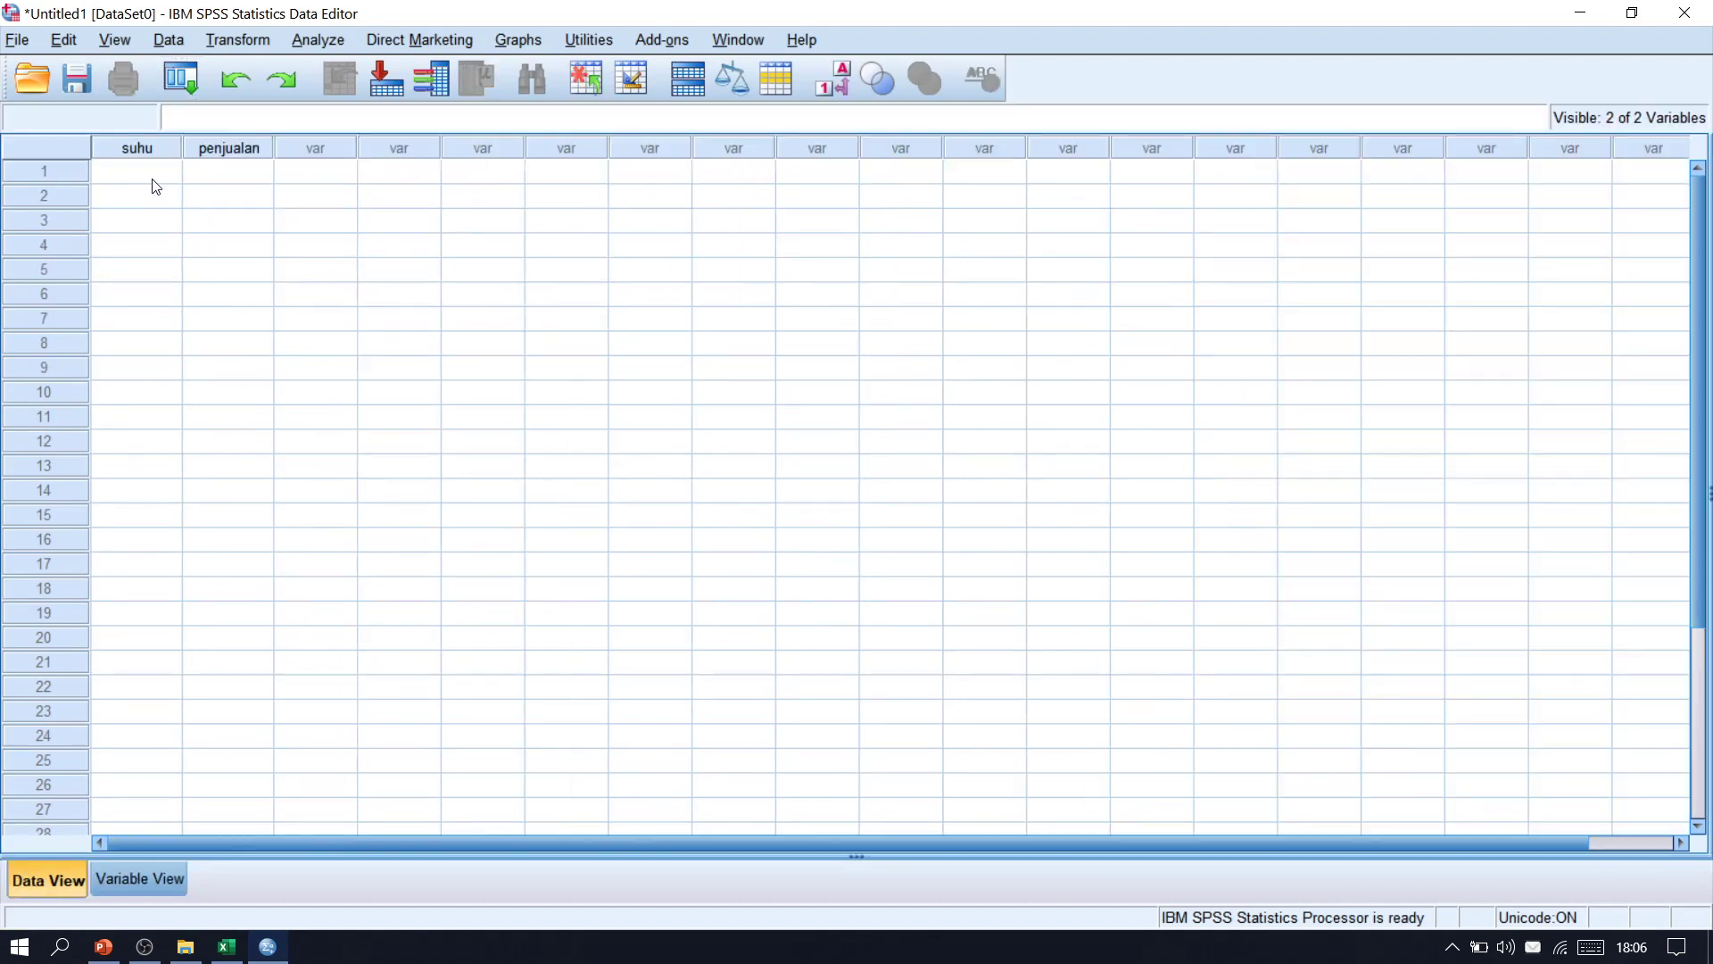
{"action": "left_click", "coordinate": [225, 946]}
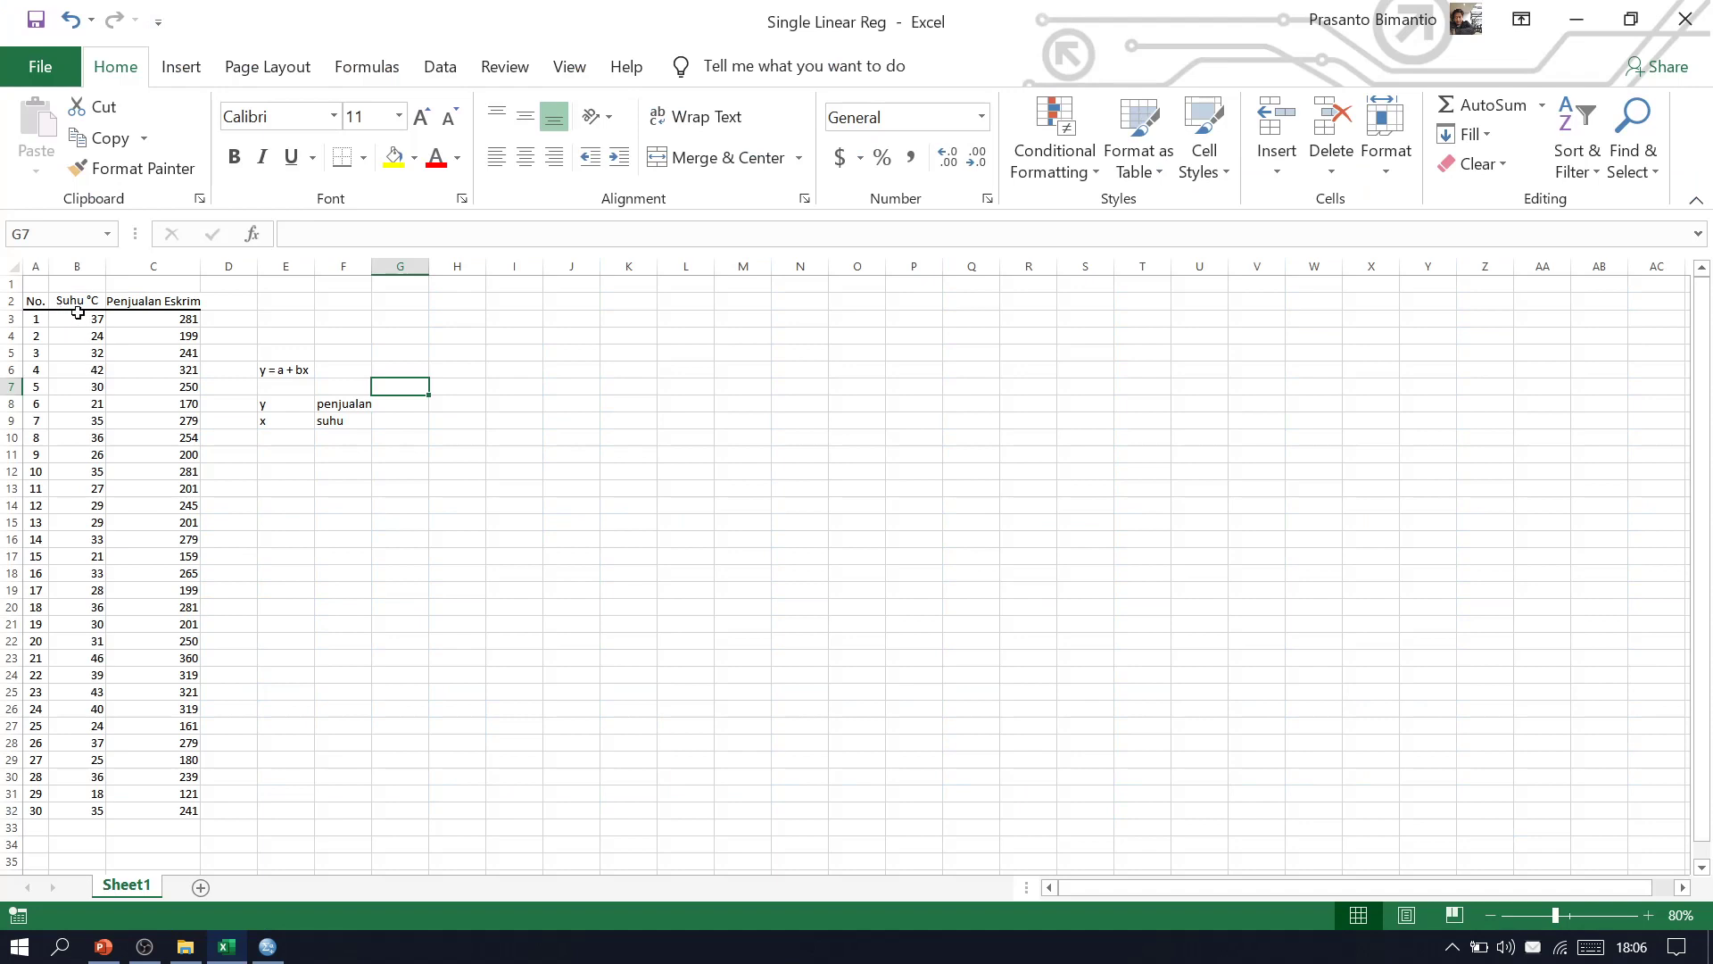
{"action": "left_click_drag", "start_coordinate": [78, 323], "coordinate": [141, 807]}
{"action": "key", "text": "ctrl+c"}
{"action": "right_click", "coordinate": [141, 806]}
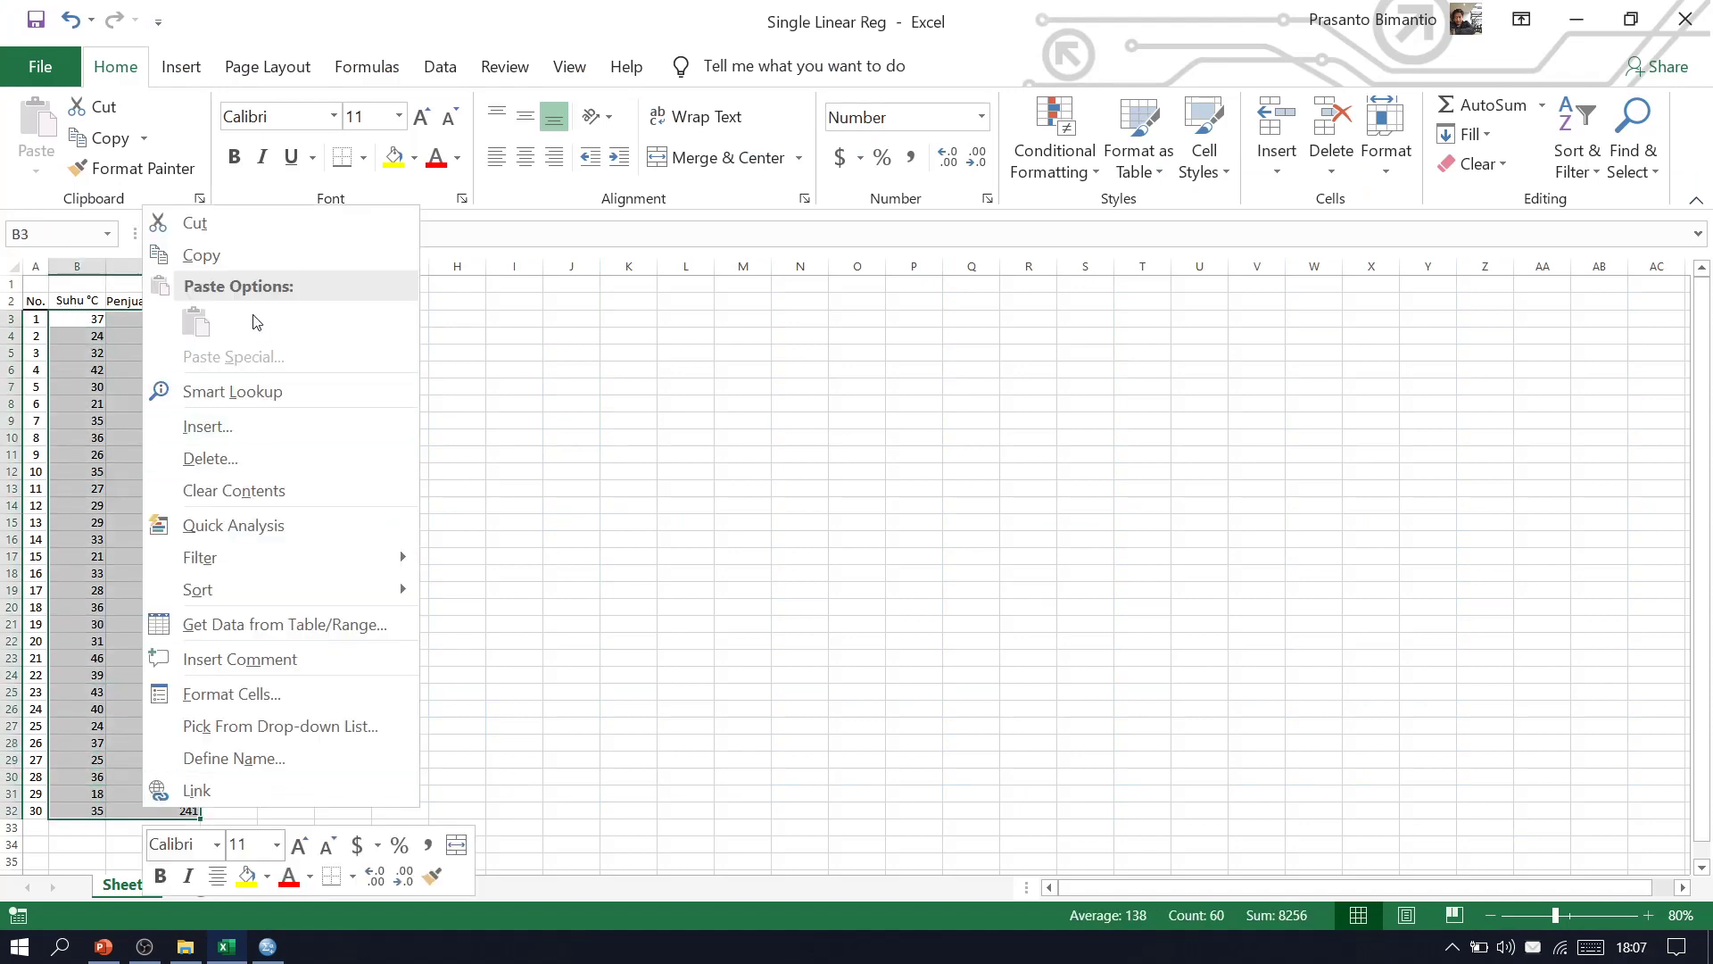
{"action": "left_click", "coordinate": [222, 257]}
Back in SPSS, paste the copied values into the suhu and penjualan columns from row 1 and check the rows
{"action": "key", "text": "alt+Tab"}
{"action": "left_click", "coordinate": [138, 162]}
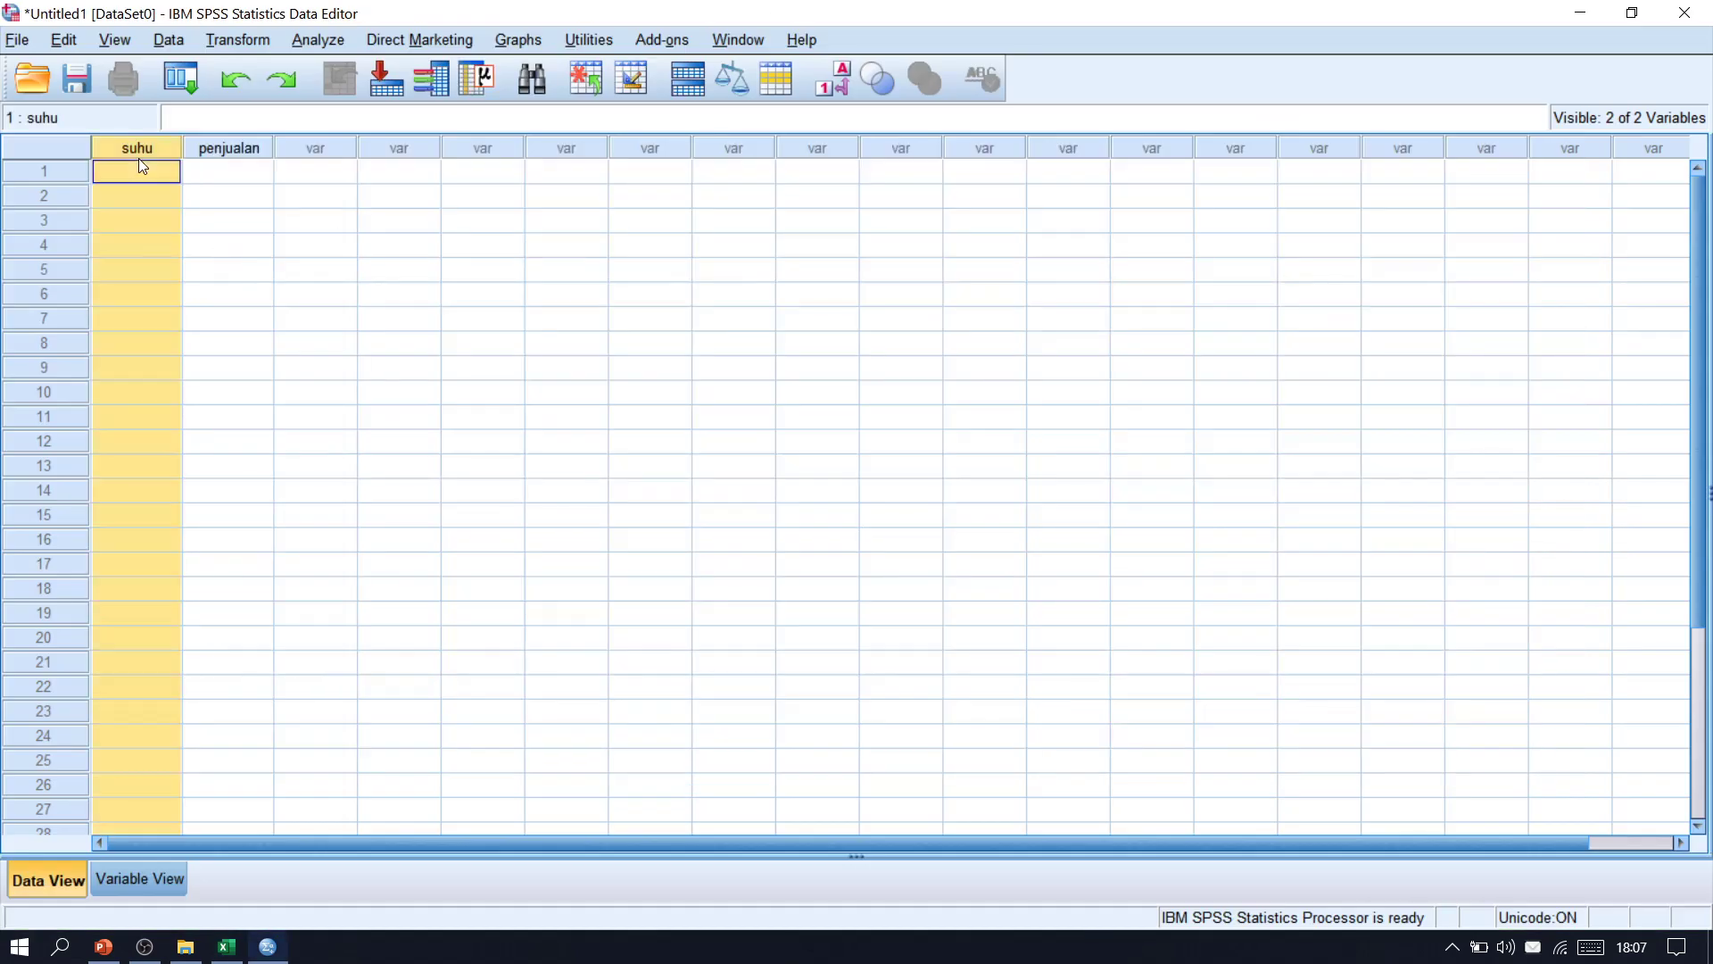
{"action": "right_click", "coordinate": [139, 166]}
{"action": "left_click", "coordinate": [161, 264]}
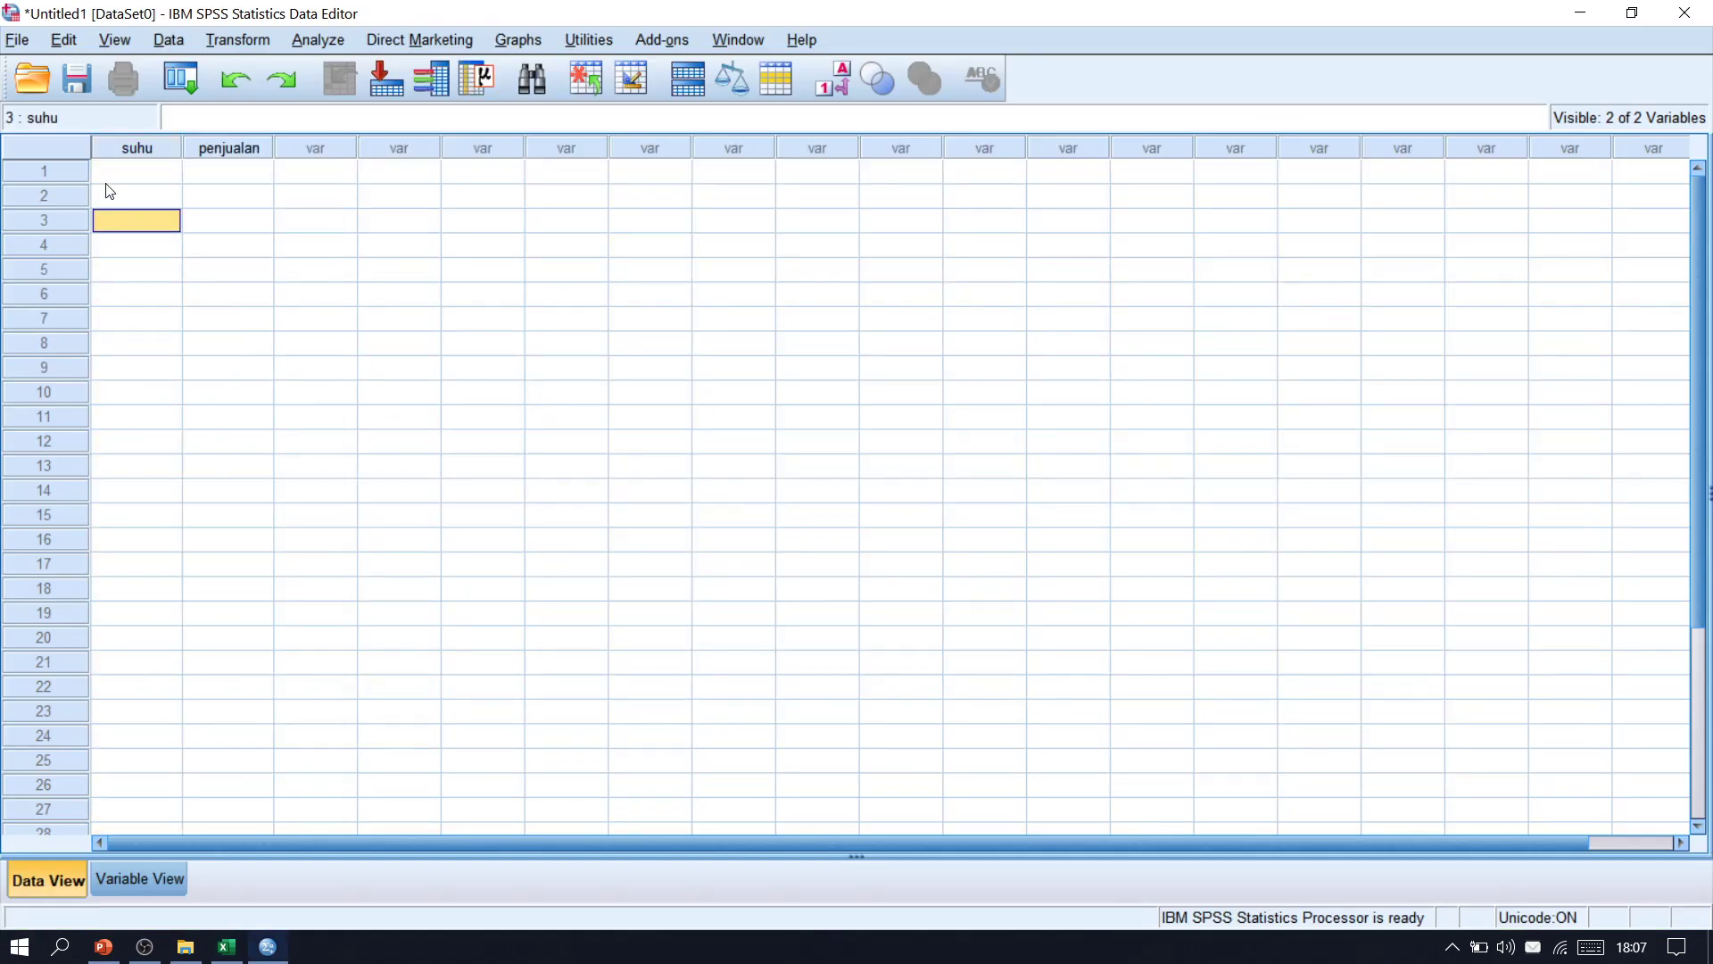
{"action": "right_click", "coordinate": [108, 183]}
{"action": "left_click", "coordinate": [171, 248]}
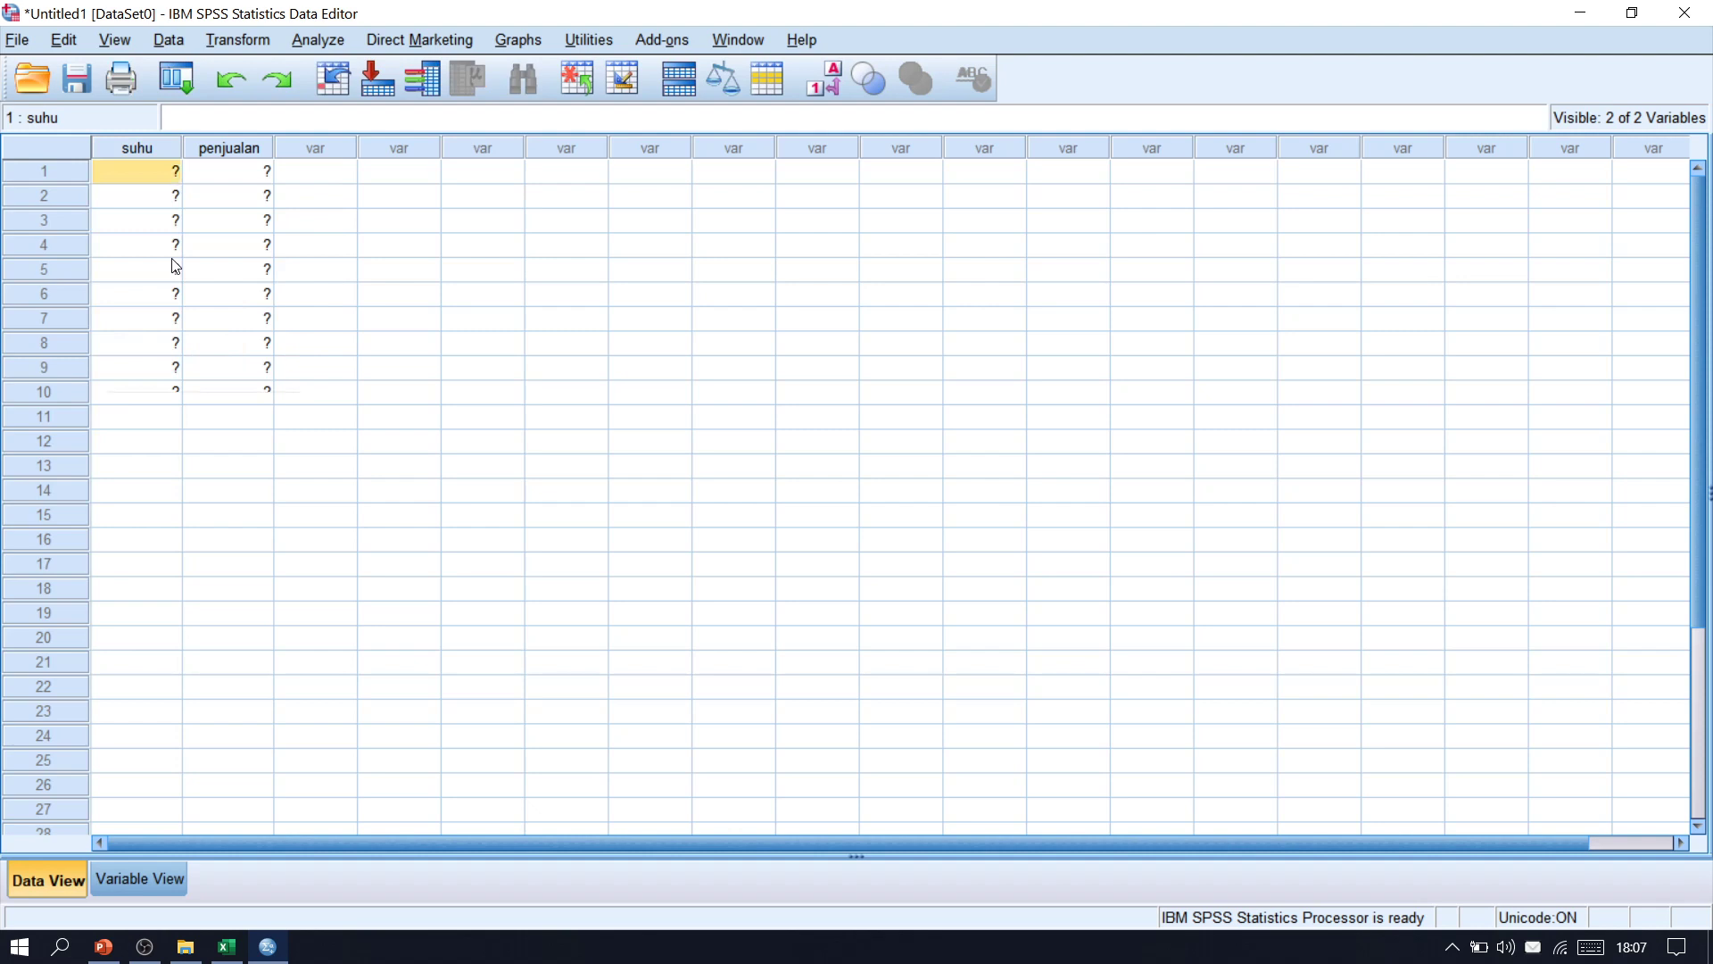
{"action": "left_click", "coordinate": [468, 321]}
{"action": "scroll", "coordinate": [227, 500], "scroll_direction": "down", "scroll_amount": 5}
{"action": "scroll", "coordinate": [232, 517], "scroll_direction": "up", "scroll_amount": 5}
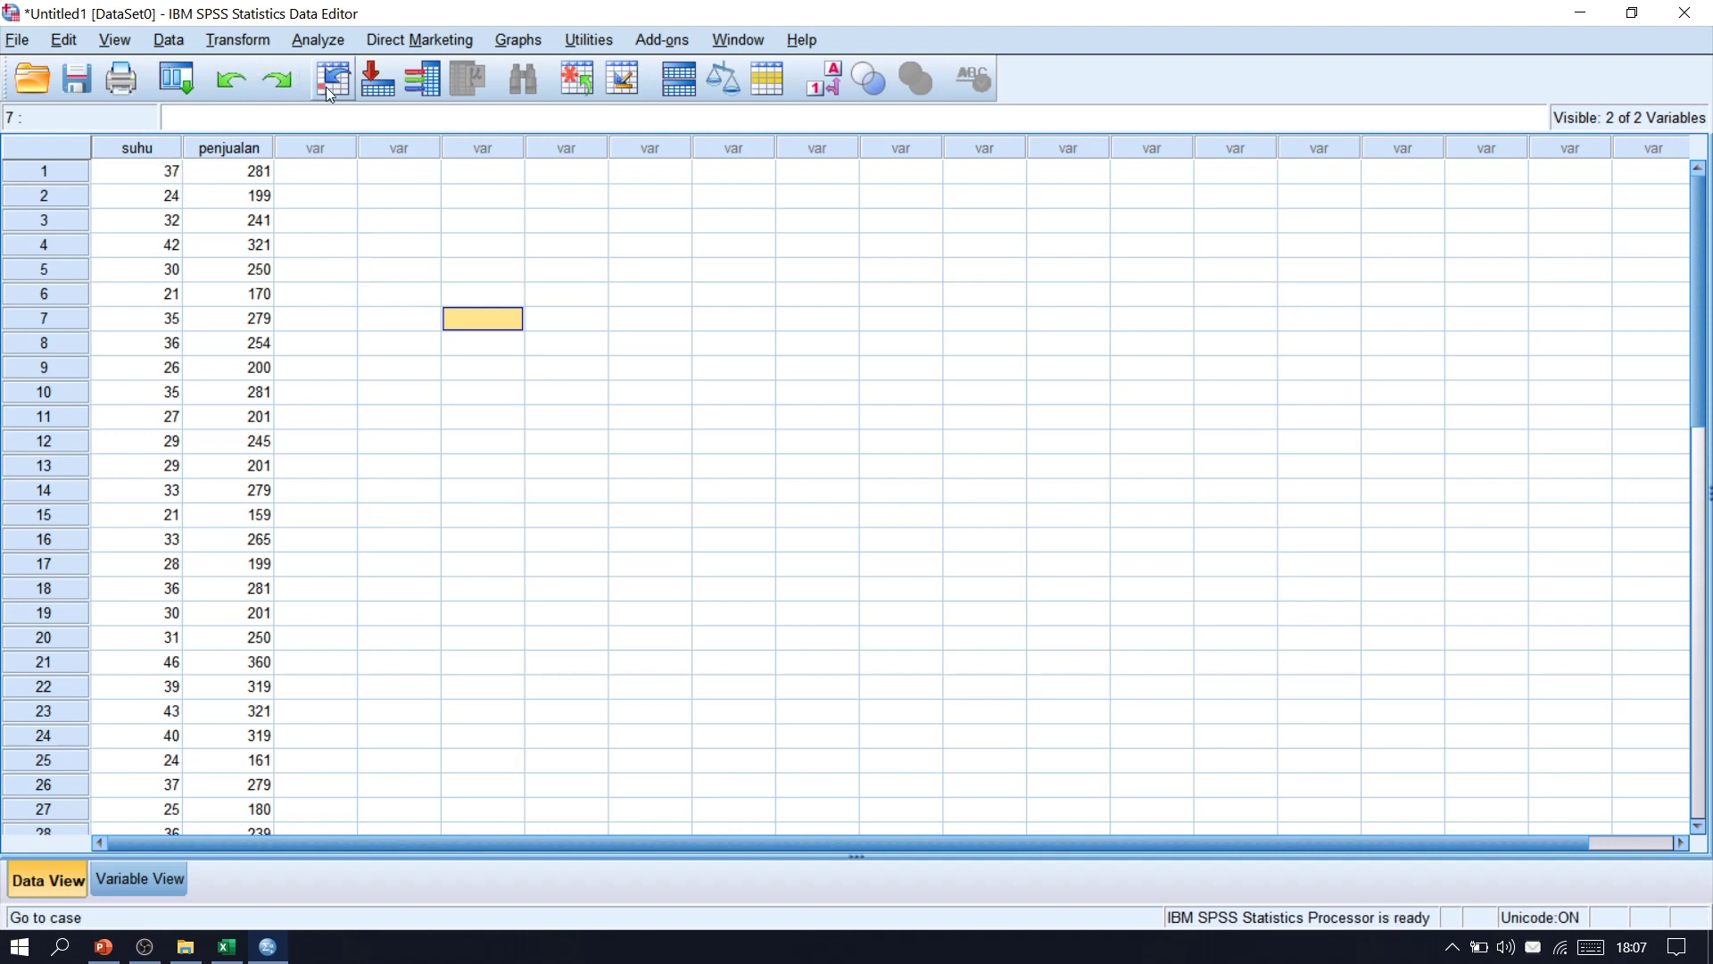
Set up a Linear Regression with penjualan as the dependent variable and suhu as the independent variable
{"action": "left_click", "coordinate": [330, 44]}
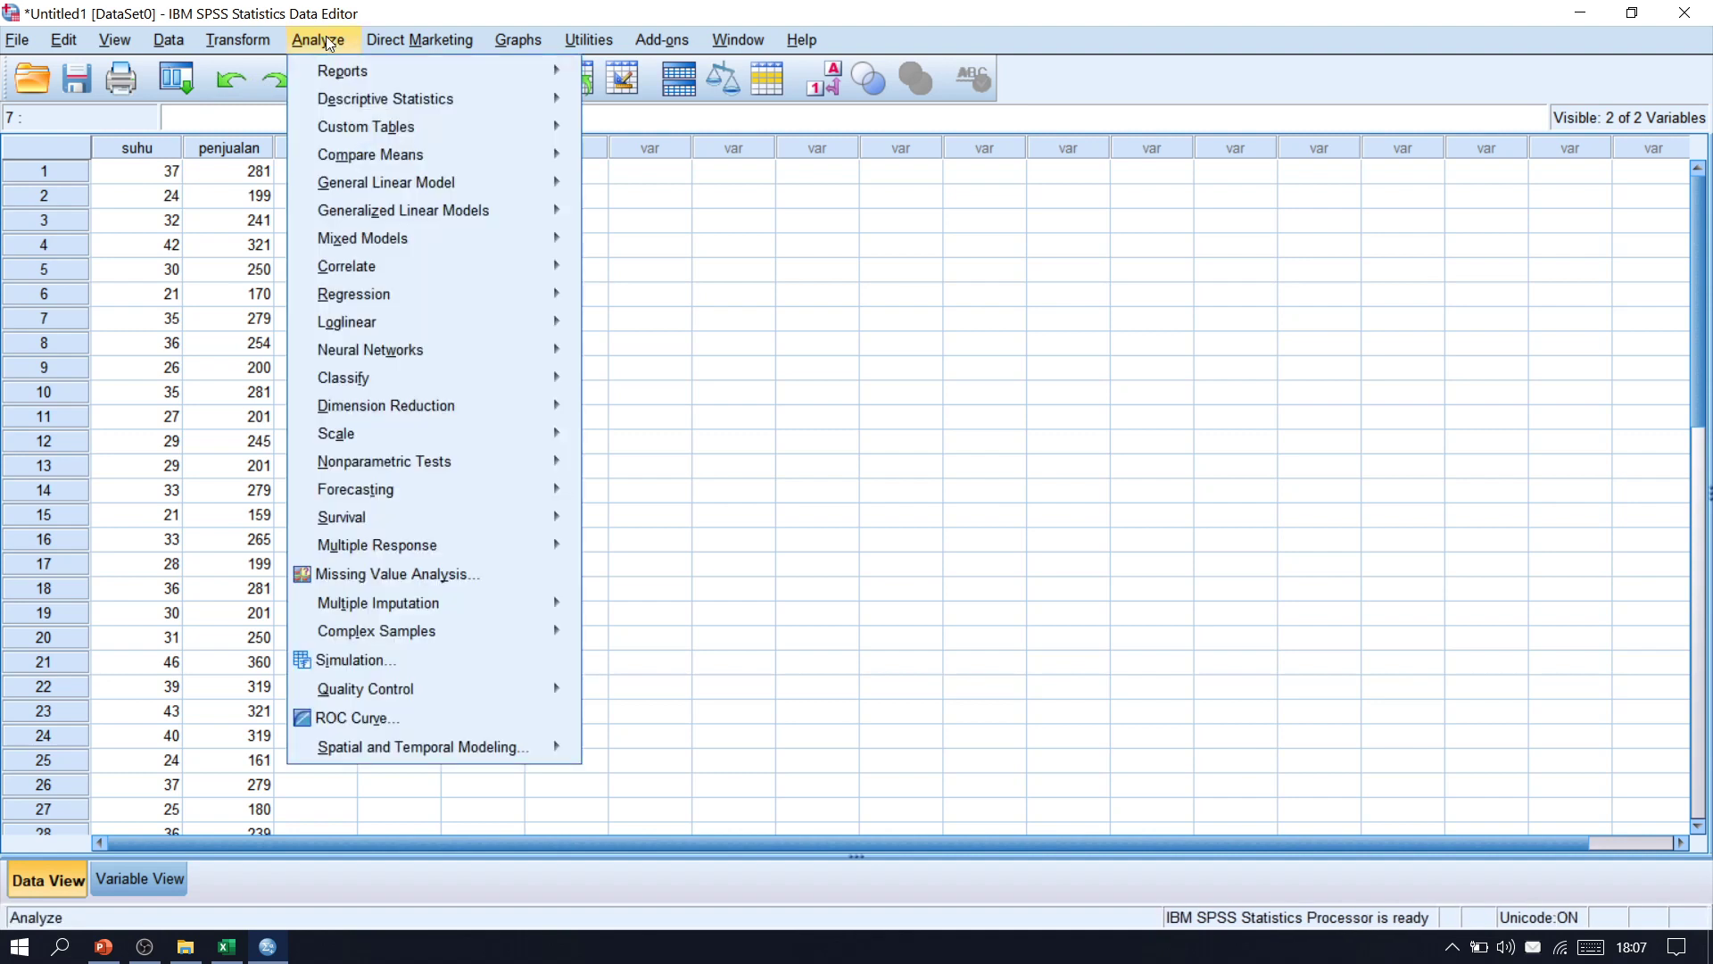
{"action": "mouse_move", "coordinate": [429, 304]}
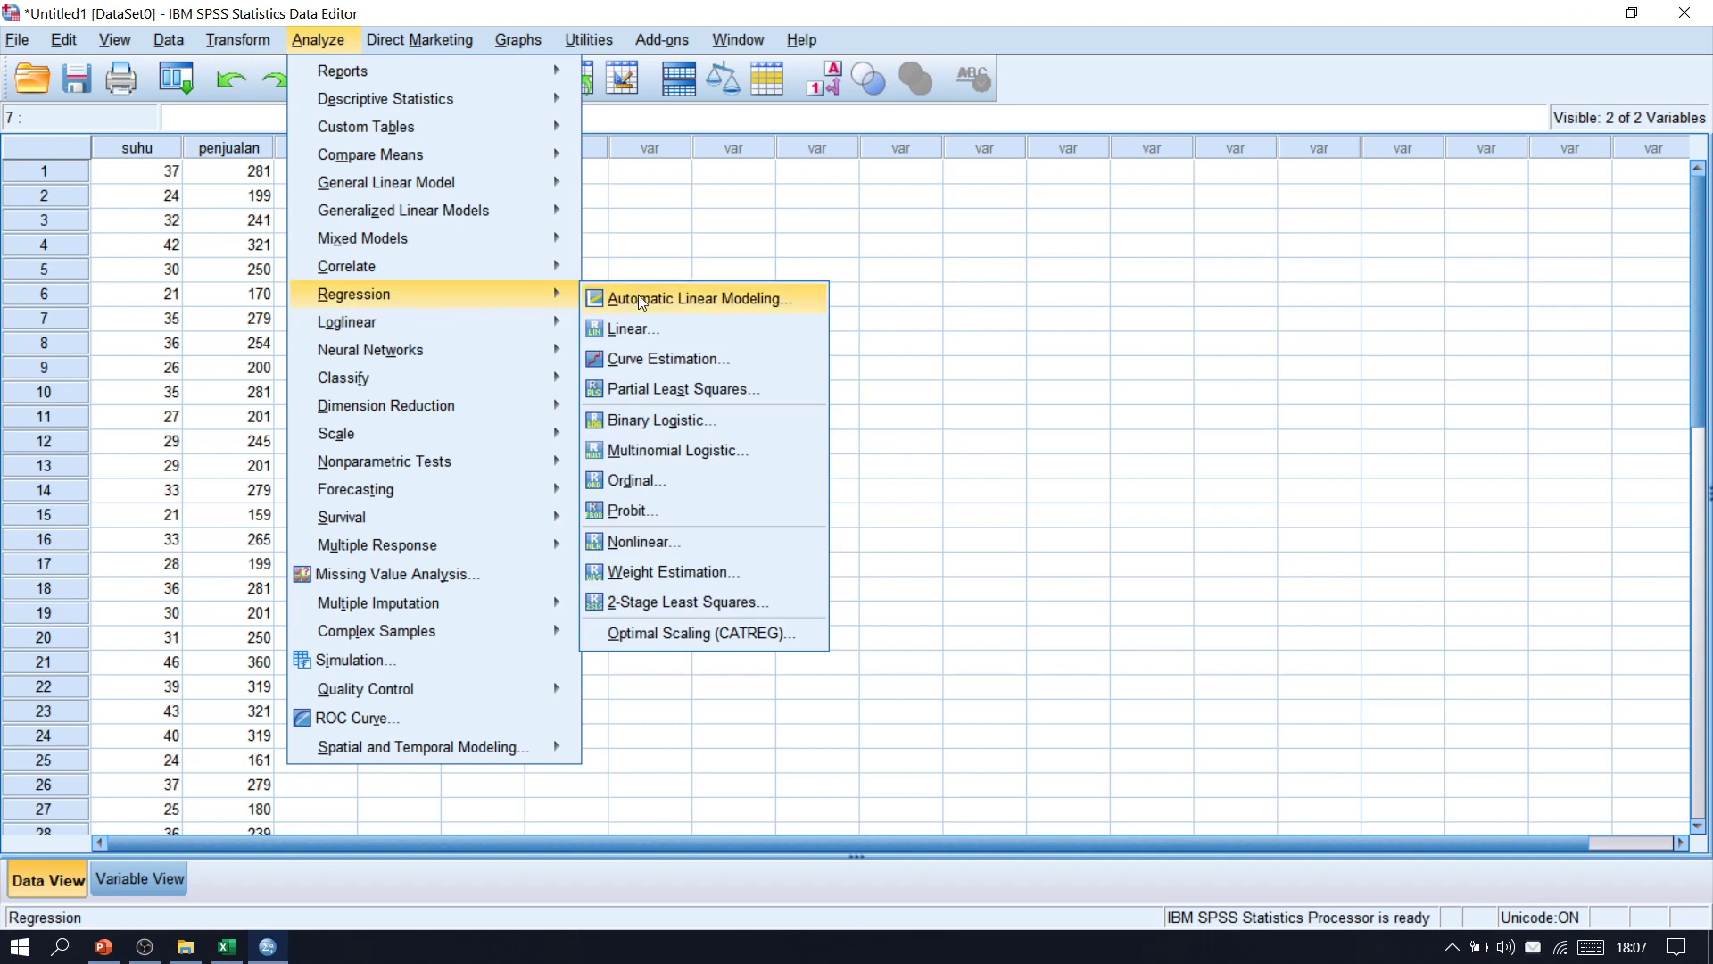
{"action": "left_click", "coordinate": [693, 332]}
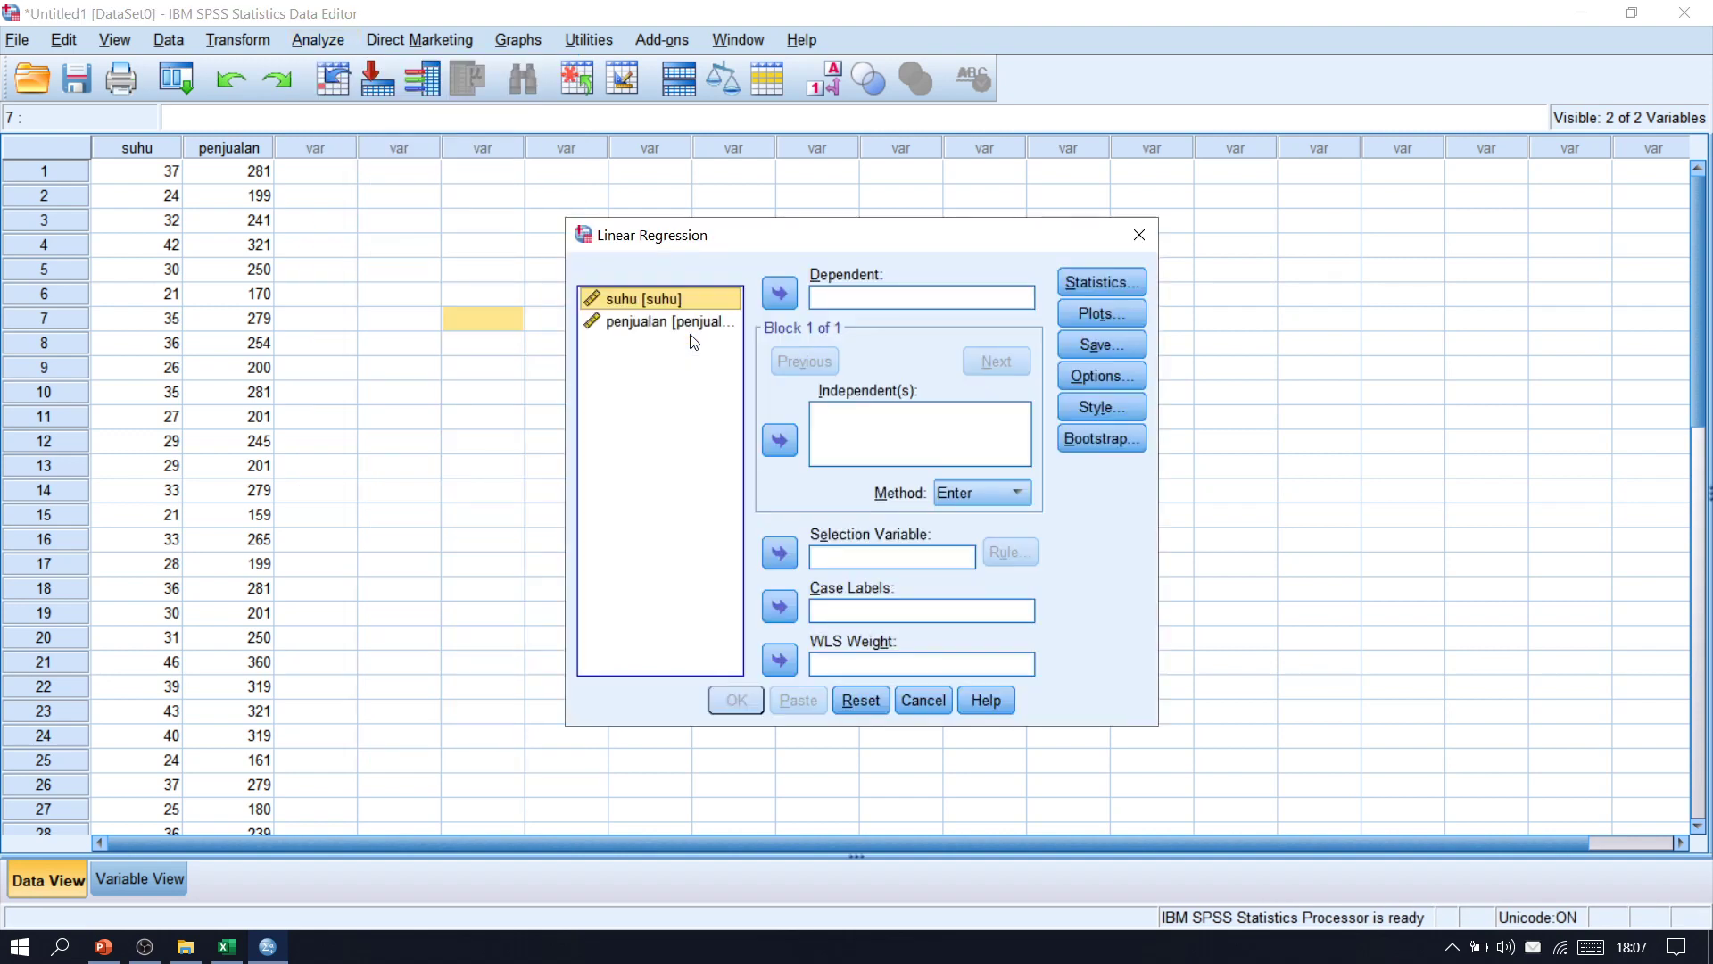
{"action": "left_click", "coordinate": [712, 320]}
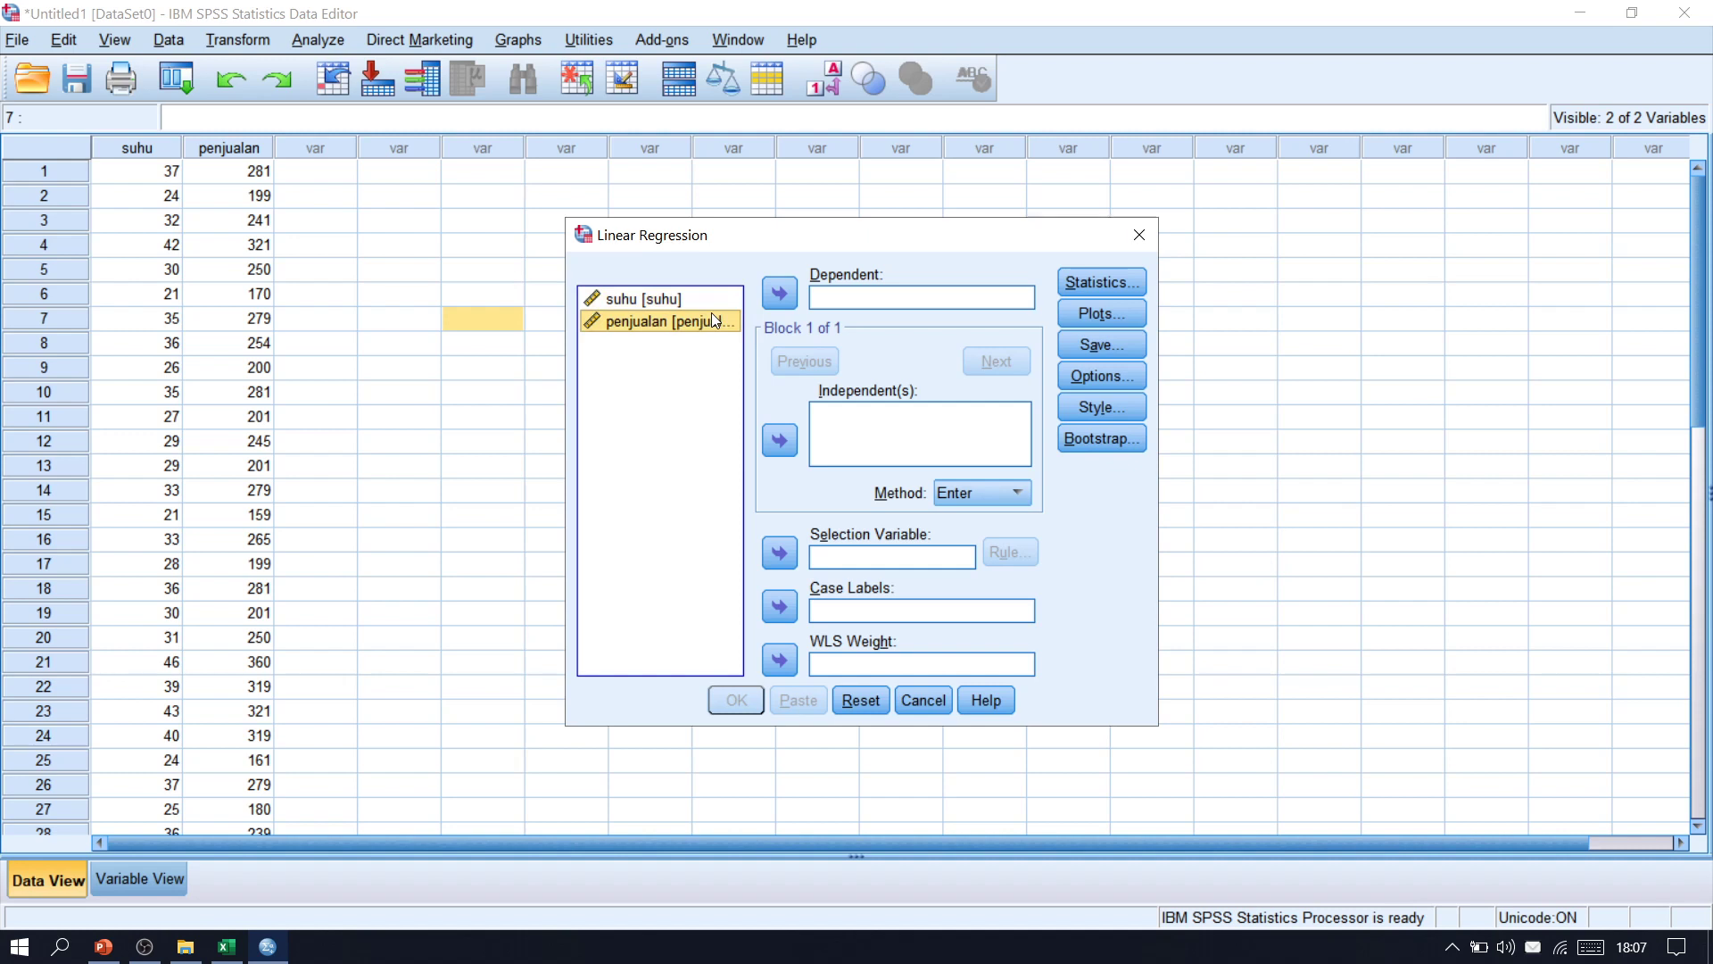
{"action": "left_click", "coordinate": [780, 293]}
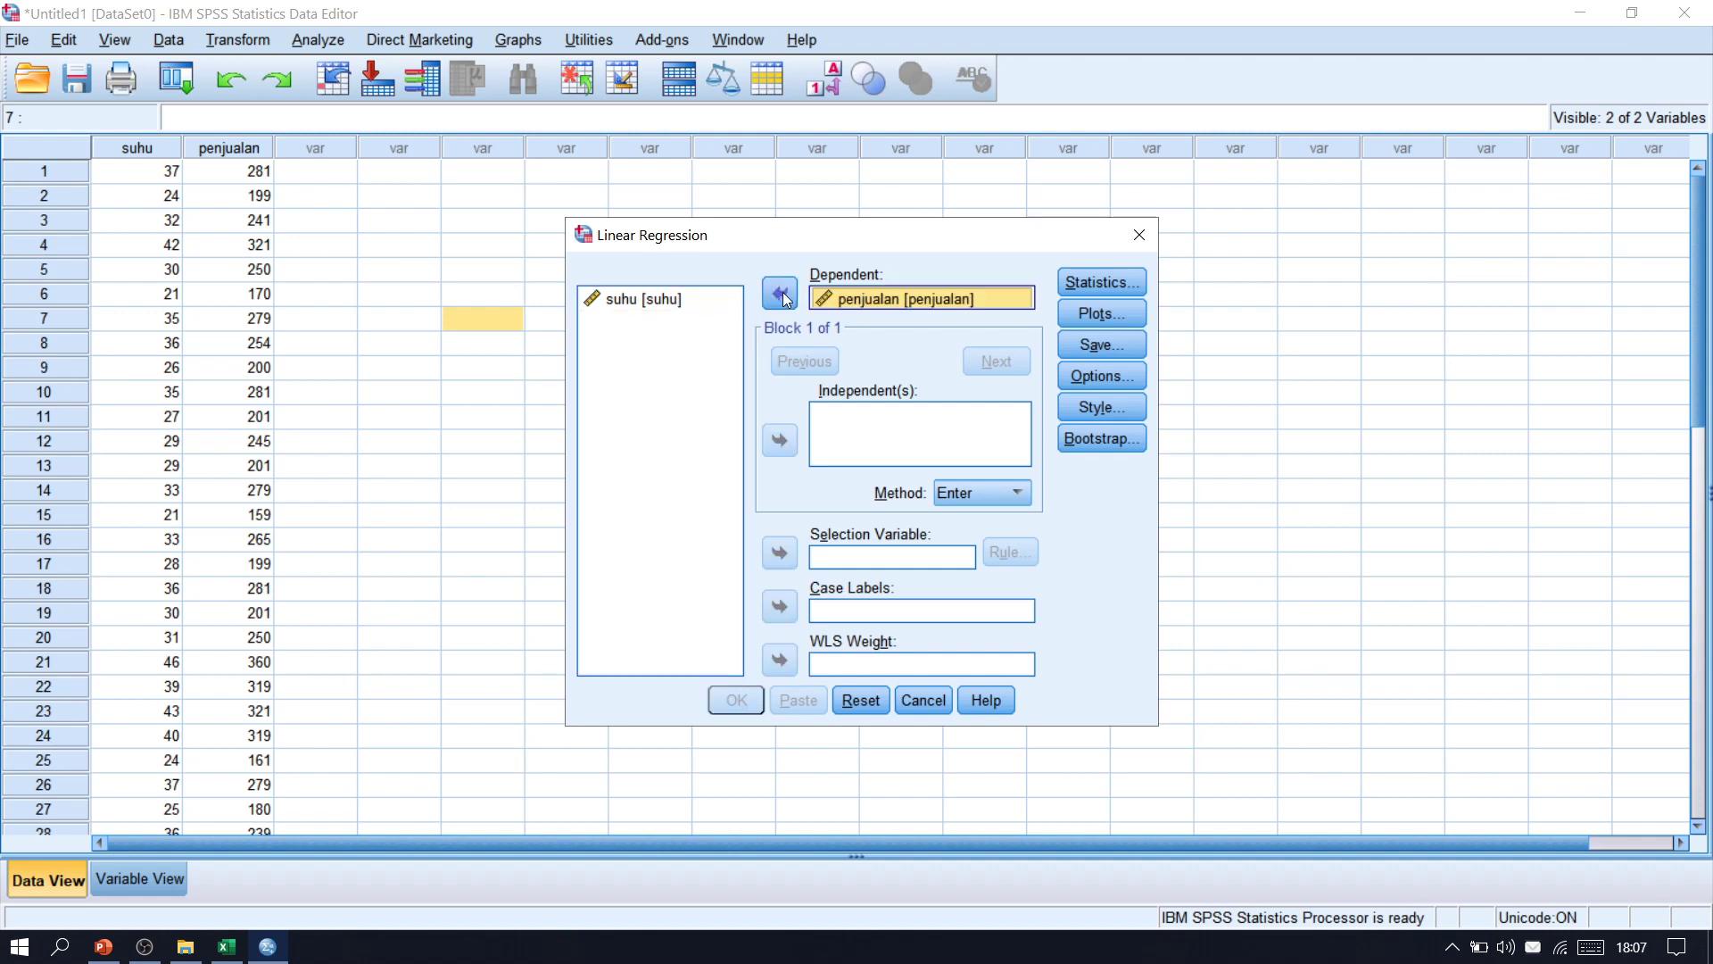
{"action": "left_click", "coordinate": [678, 305]}
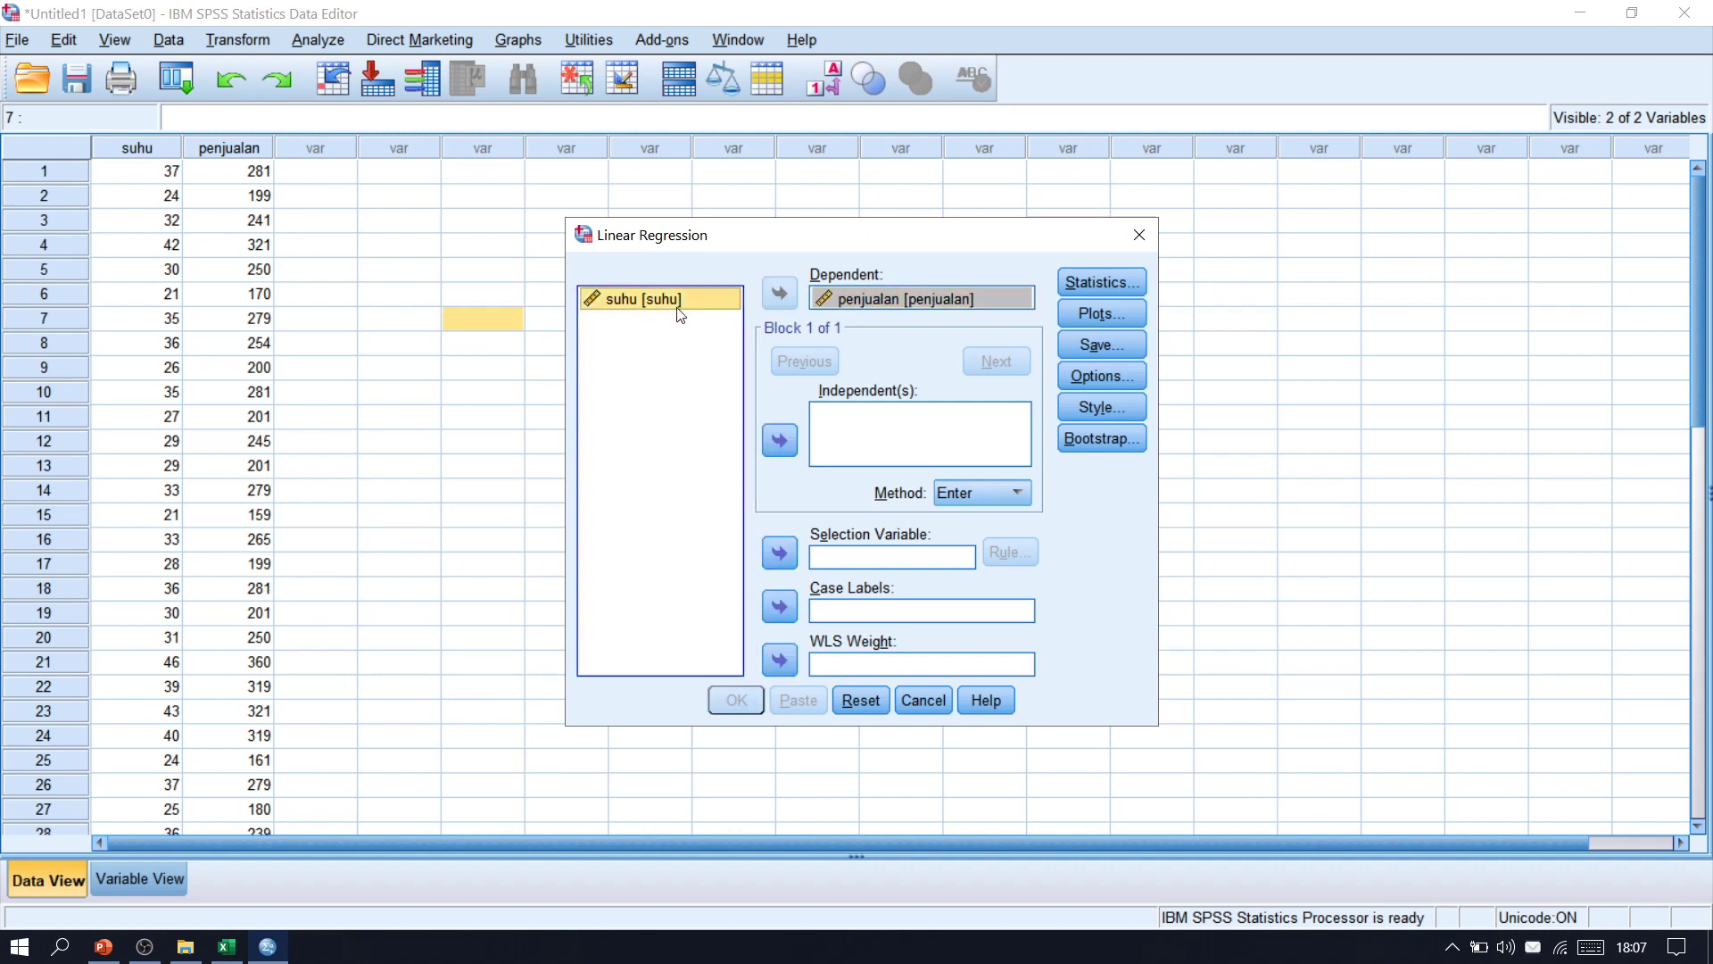
{"action": "left_click", "coordinate": [780, 440]}
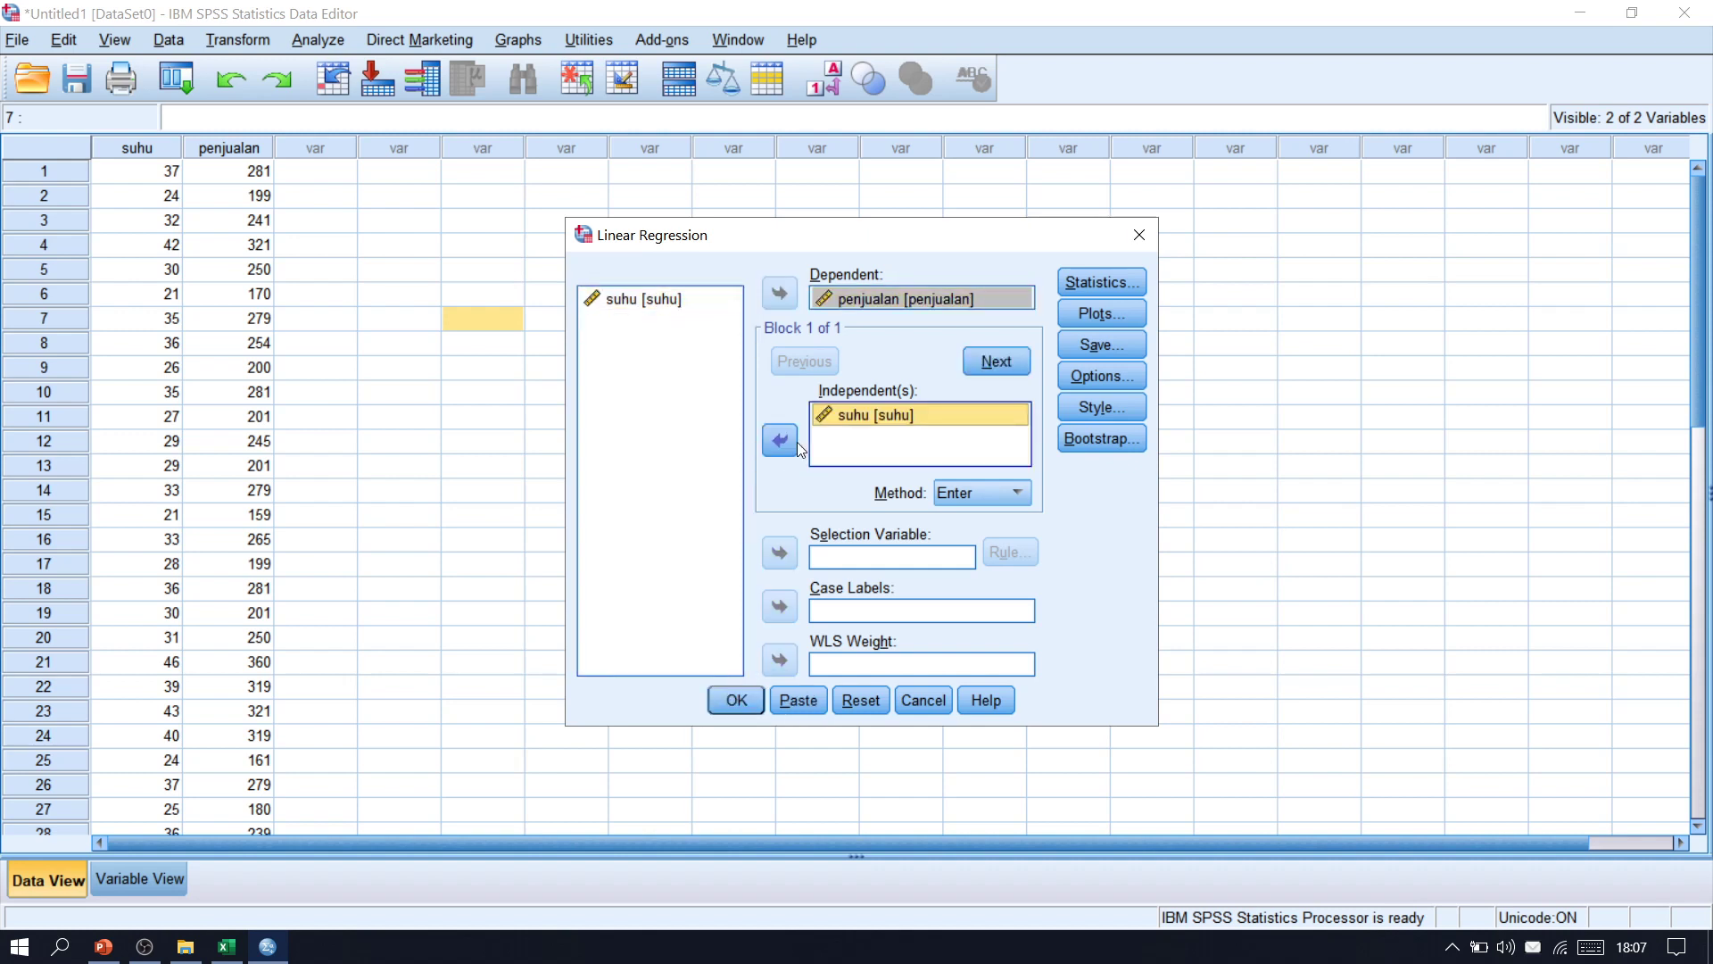
Add Descriptives to the linear regression's statistics
{"action": "left_click", "coordinate": [1094, 282]}
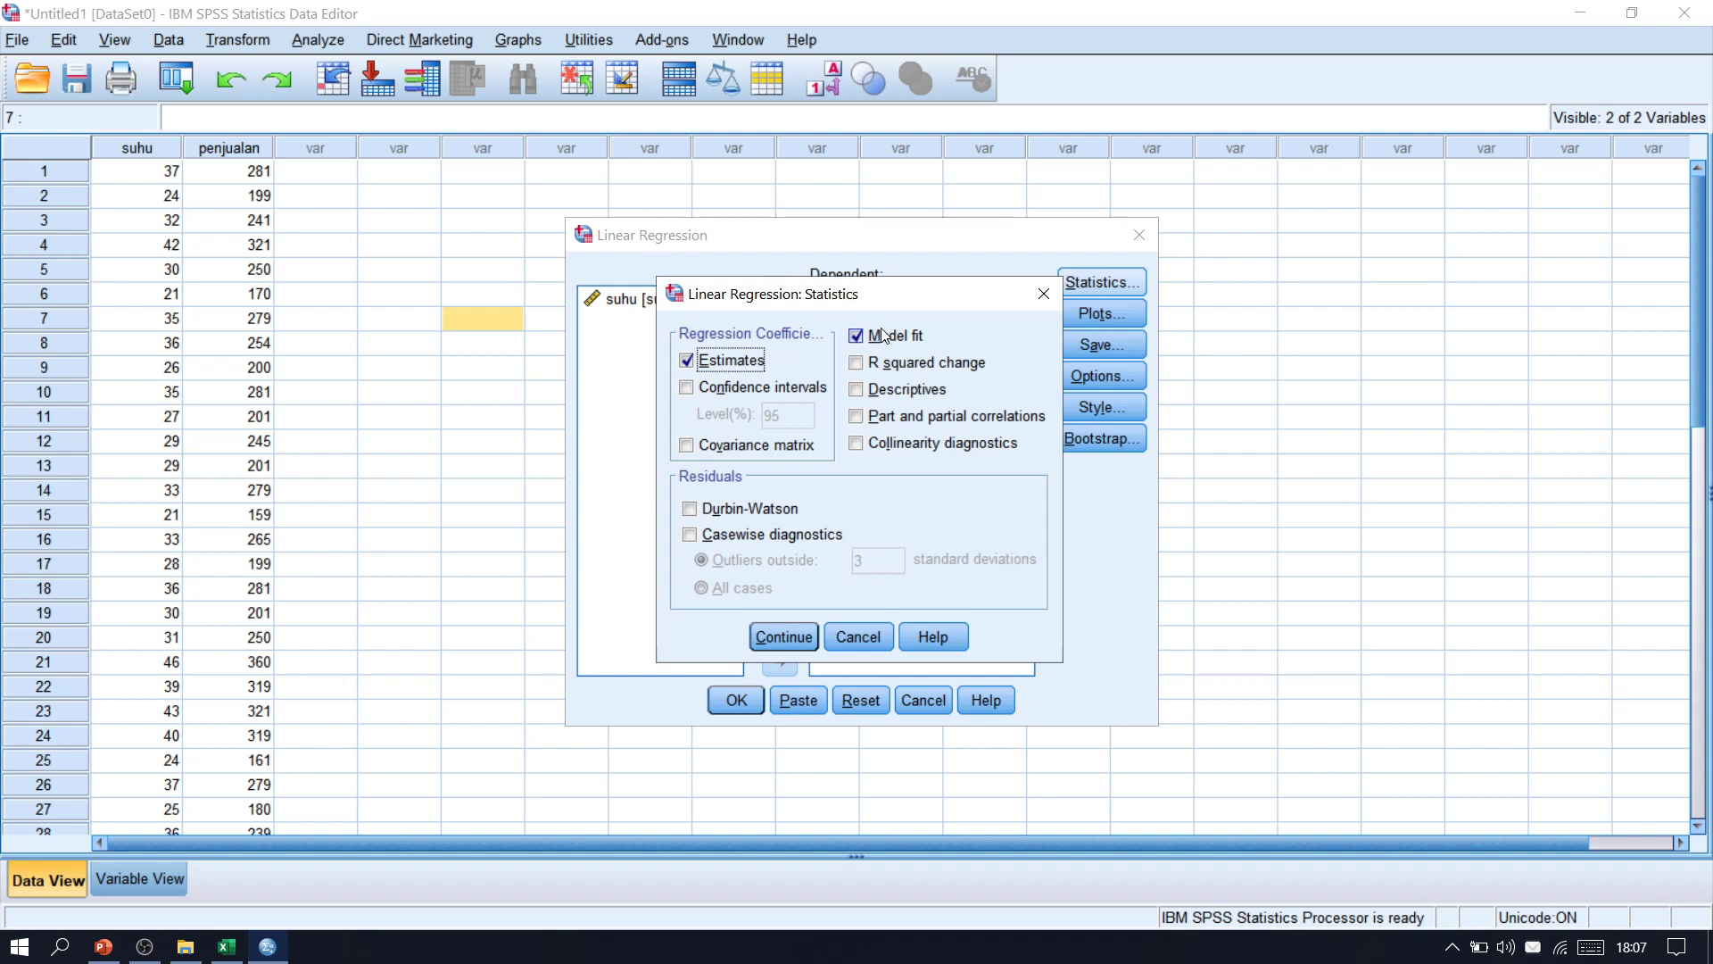
{"action": "left_click", "coordinate": [858, 392]}
{"action": "left_click", "coordinate": [783, 636]}
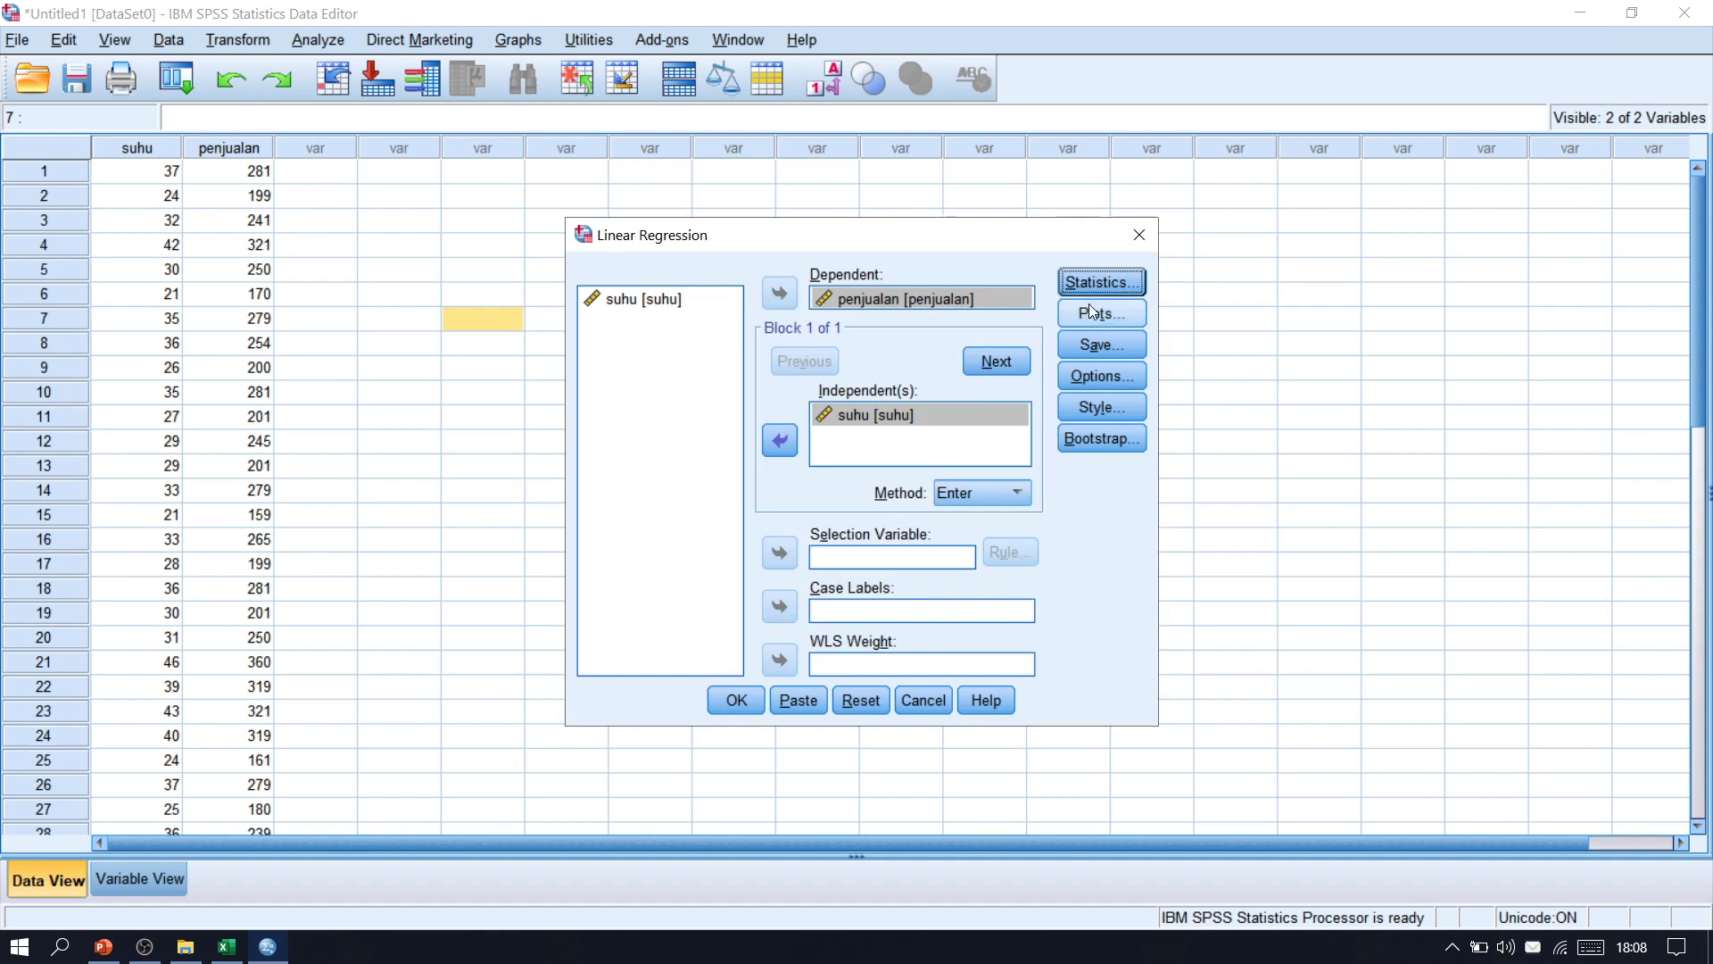
Plot *ZPRED on Y against *ZRESID on X, include the normal probability plot, and run the regression
{"action": "left_click", "coordinate": [1115, 317]}
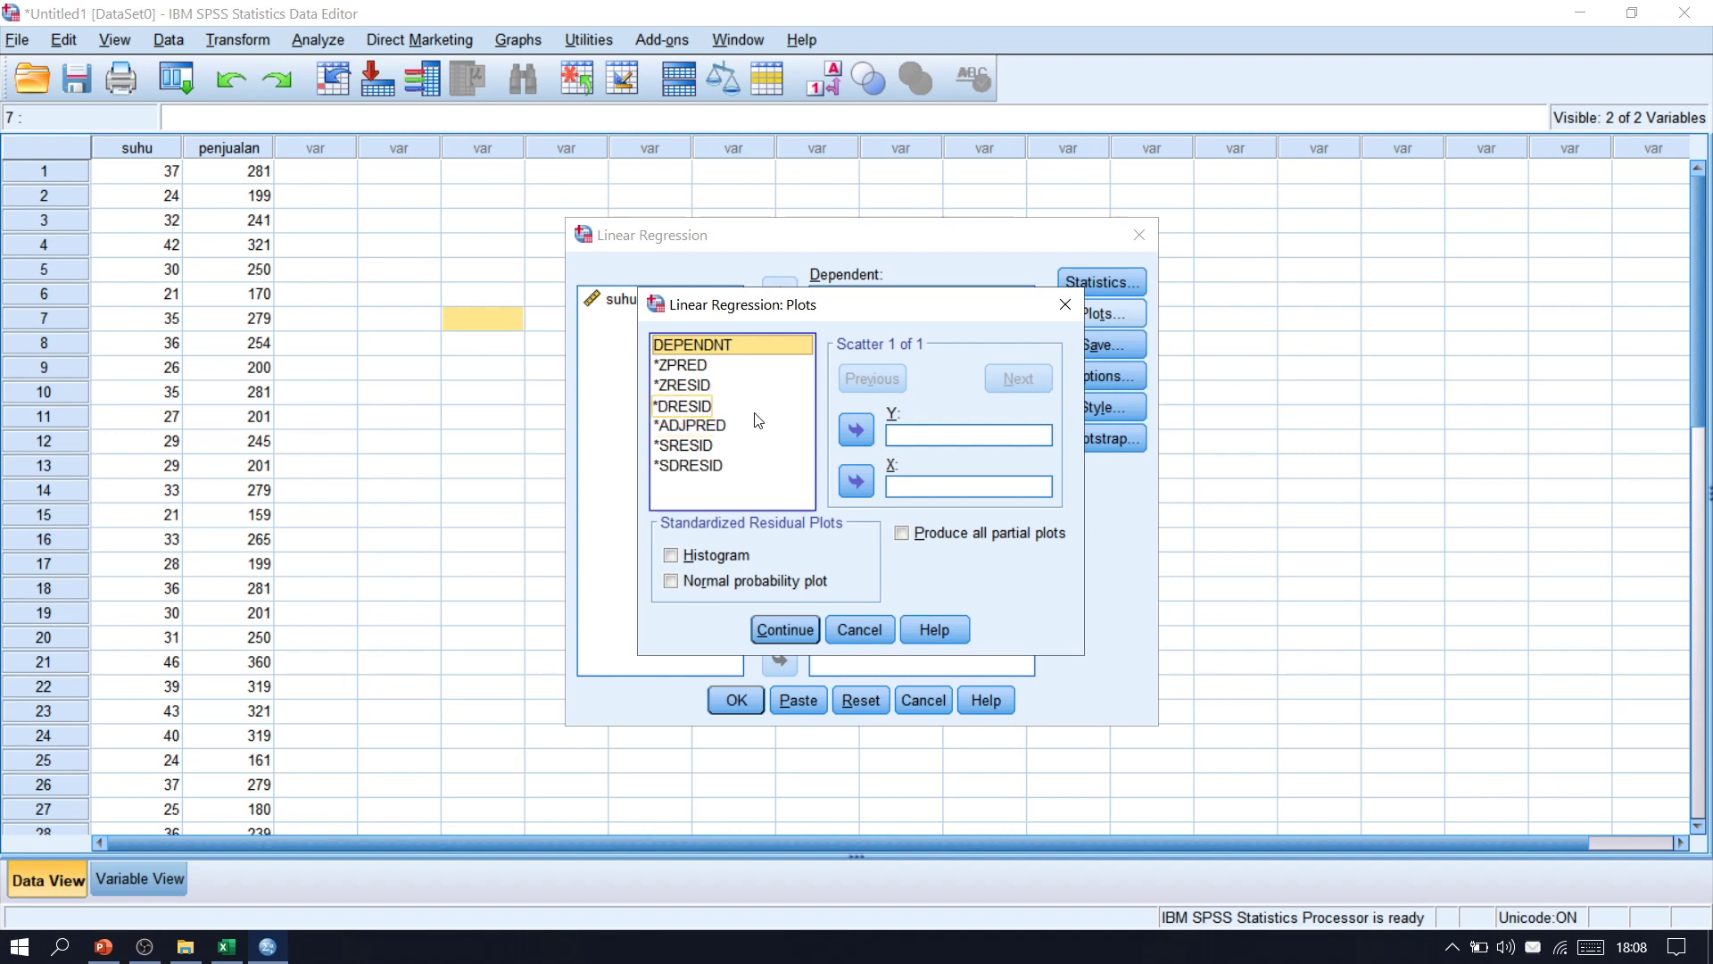
{"action": "left_click", "coordinate": [733, 366]}
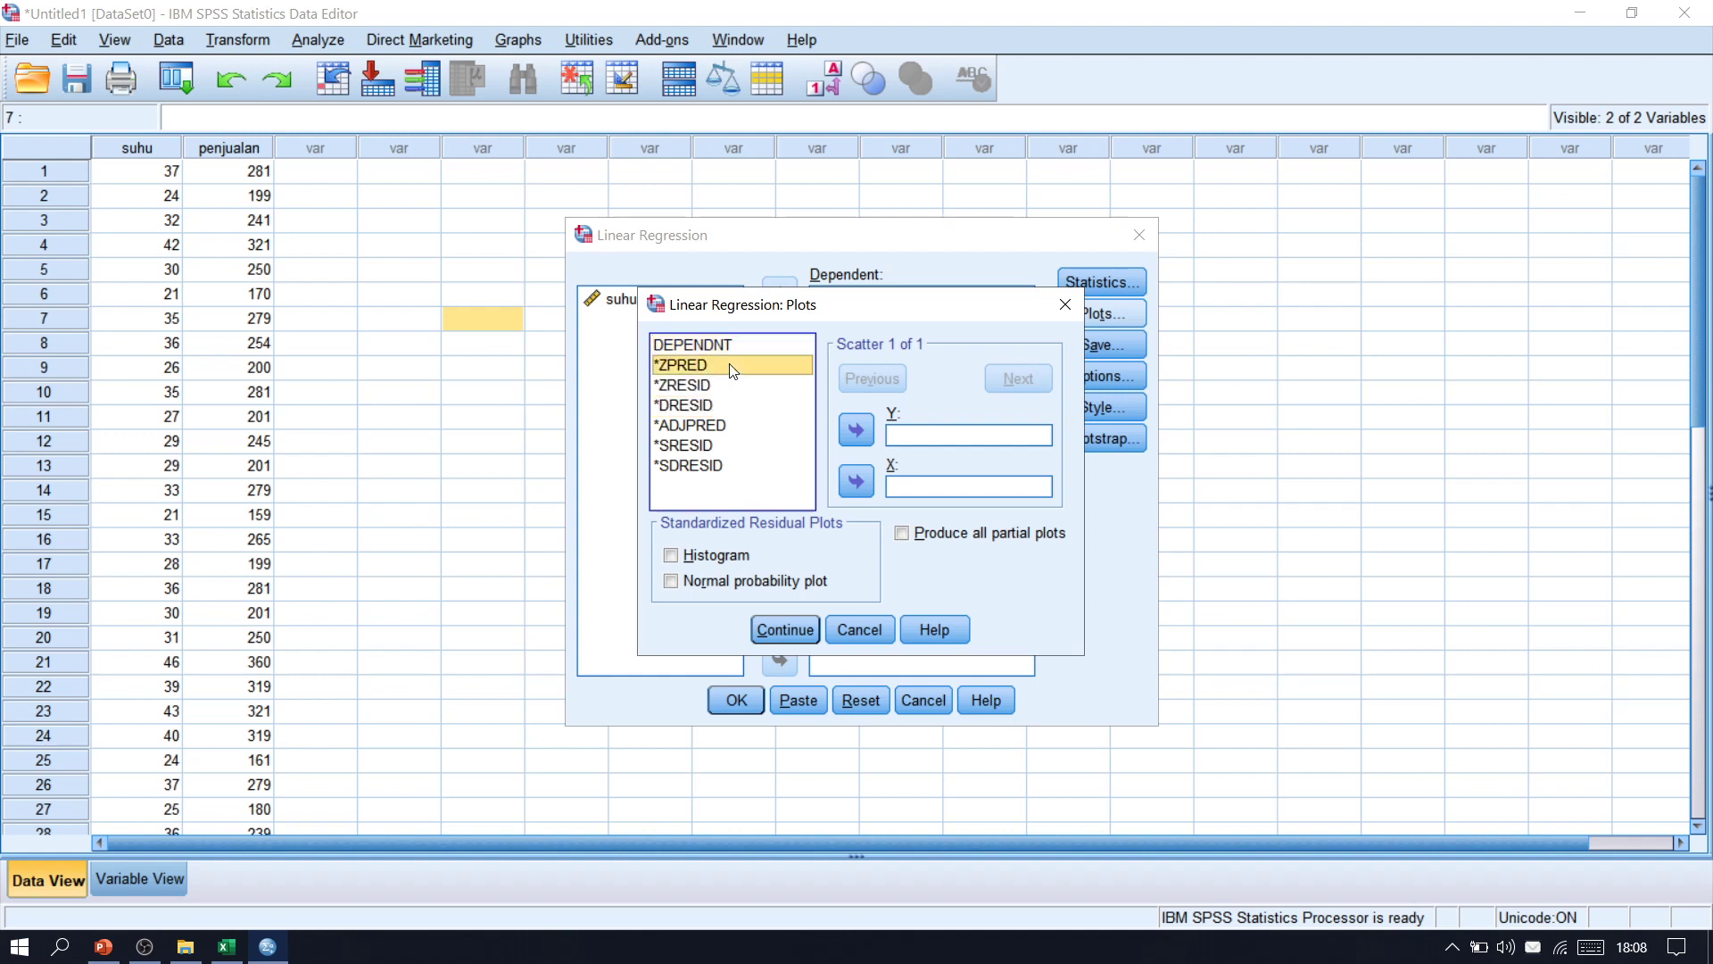
{"action": "left_click", "coordinate": [870, 430]}
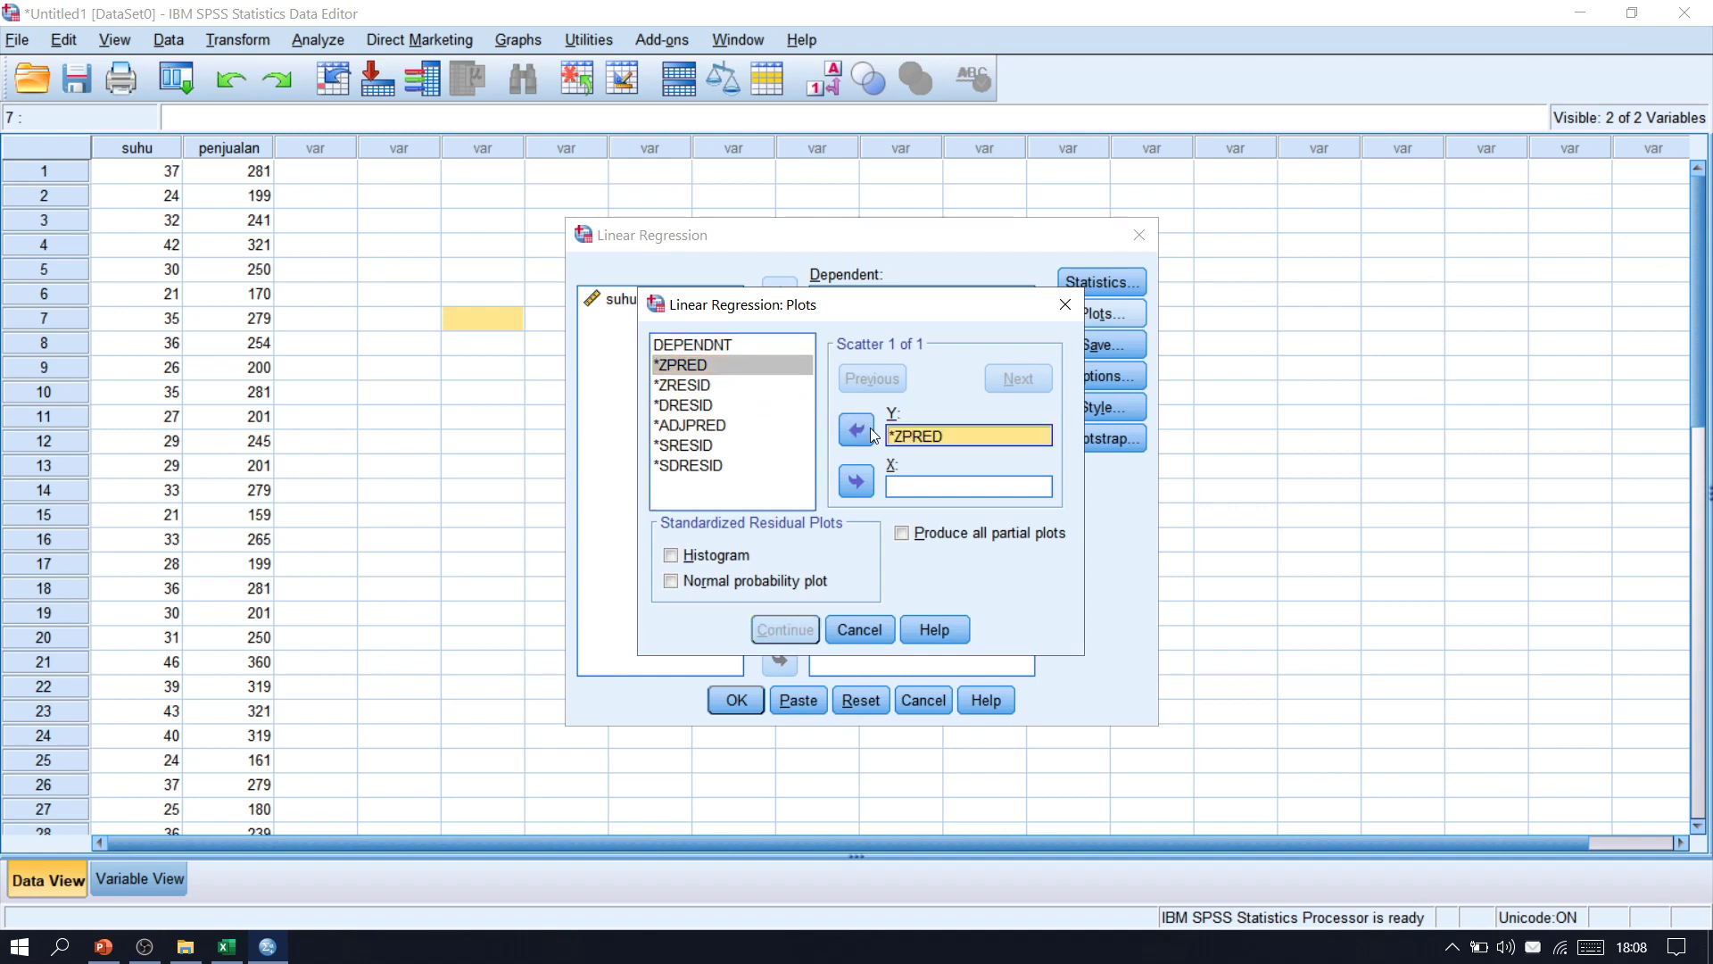
{"action": "left_click", "coordinate": [711, 386]}
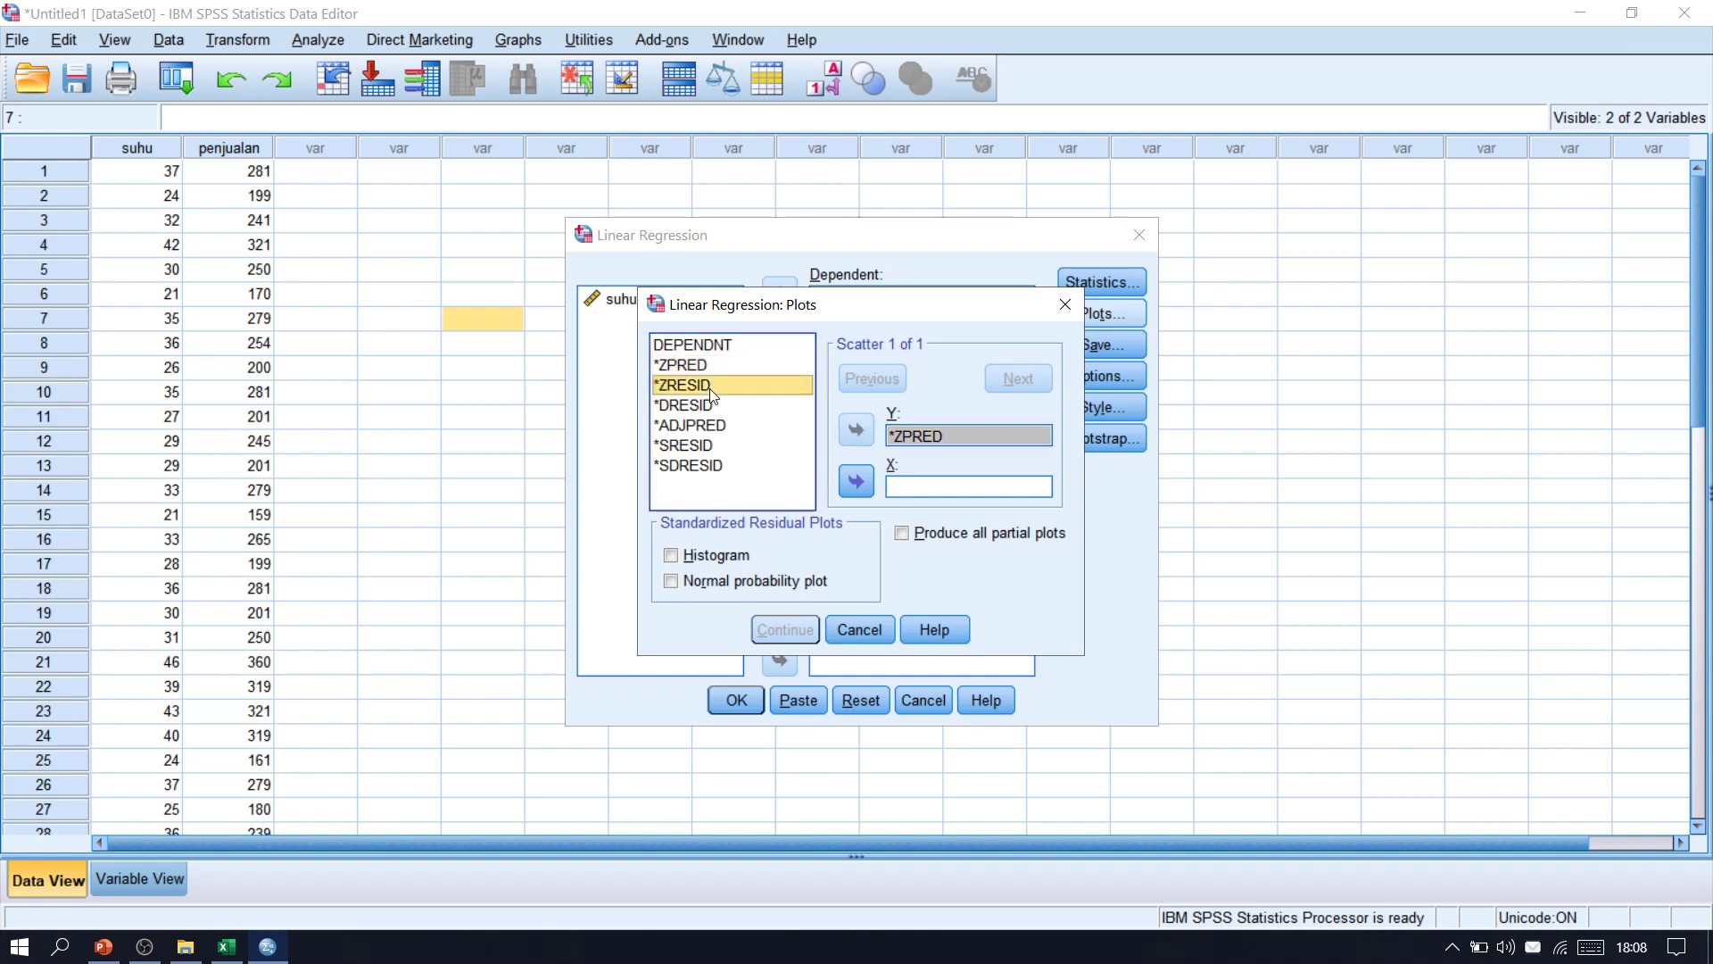
{"action": "left_click", "coordinate": [857, 481]}
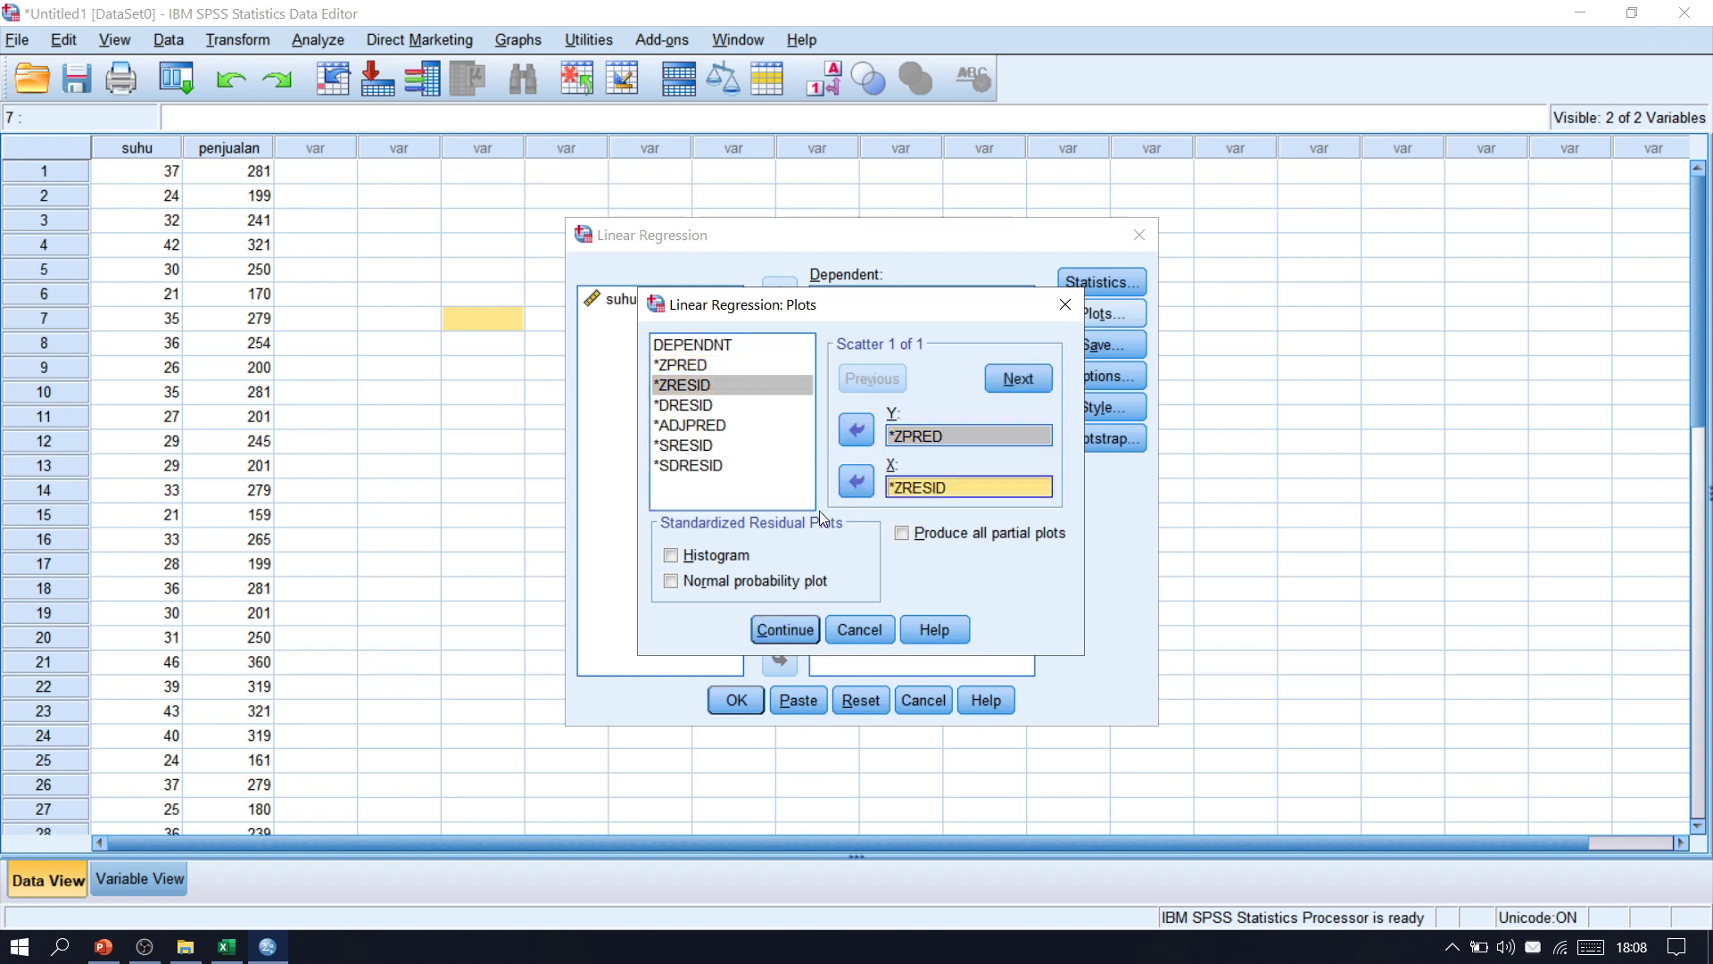
{"action": "left_click", "coordinate": [776, 592]}
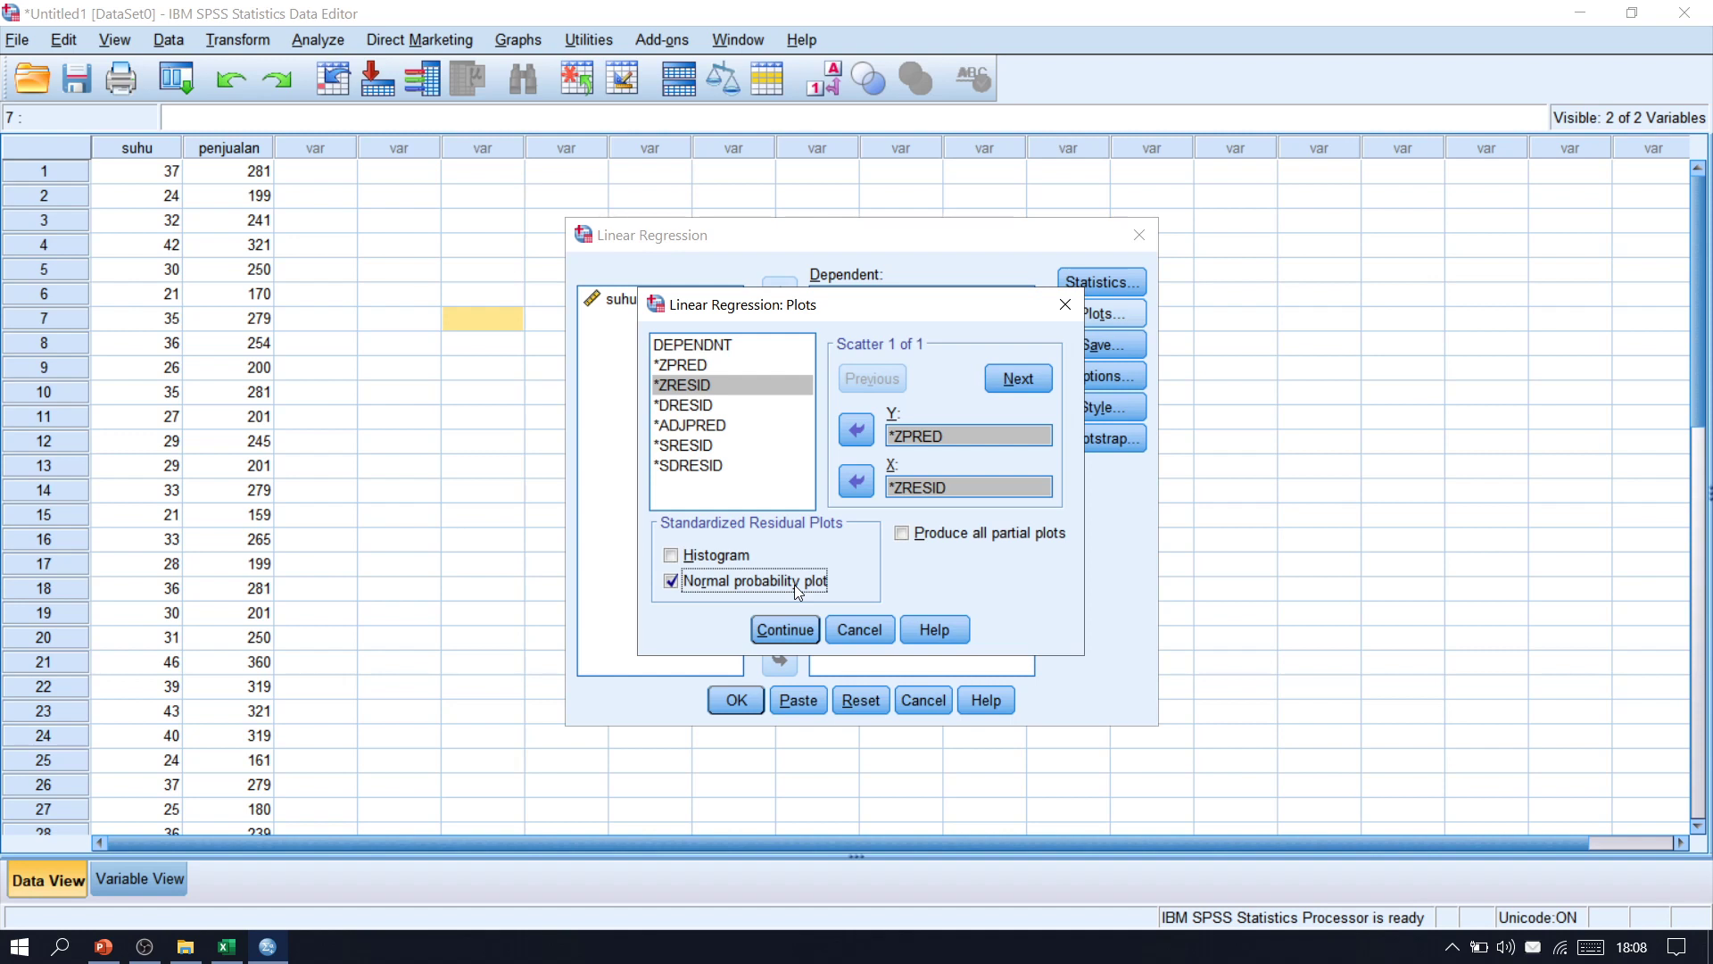
{"action": "left_click", "coordinate": [785, 637]}
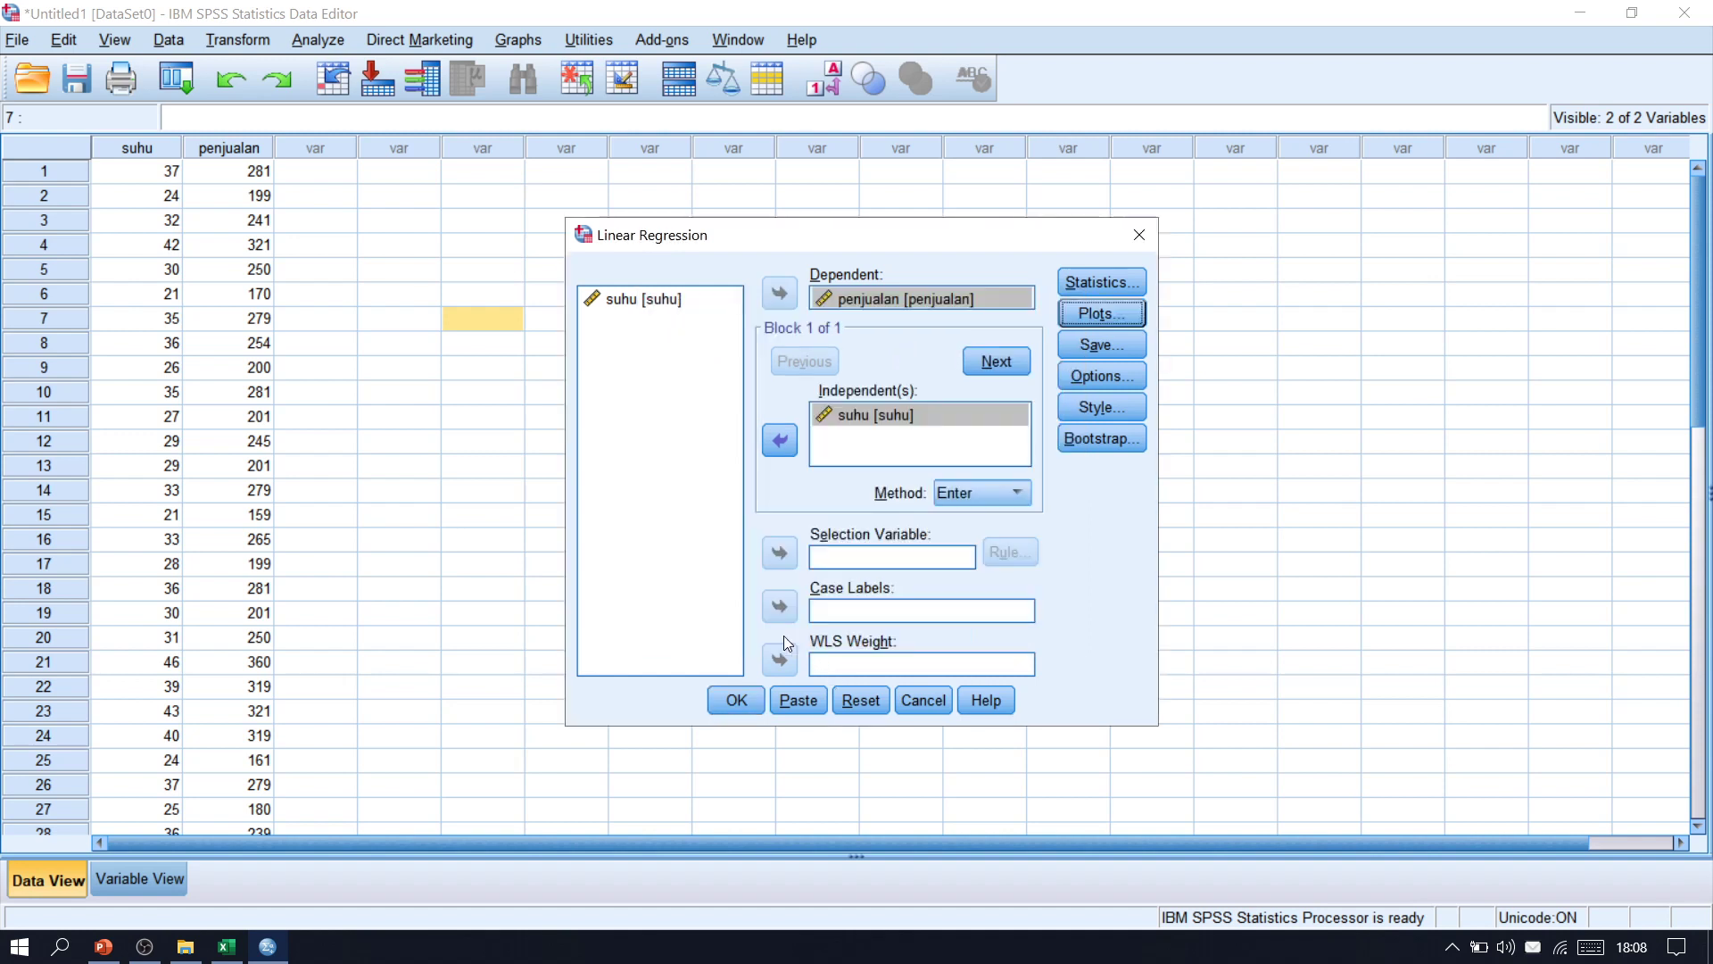
{"action": "left_click", "coordinate": [733, 700]}
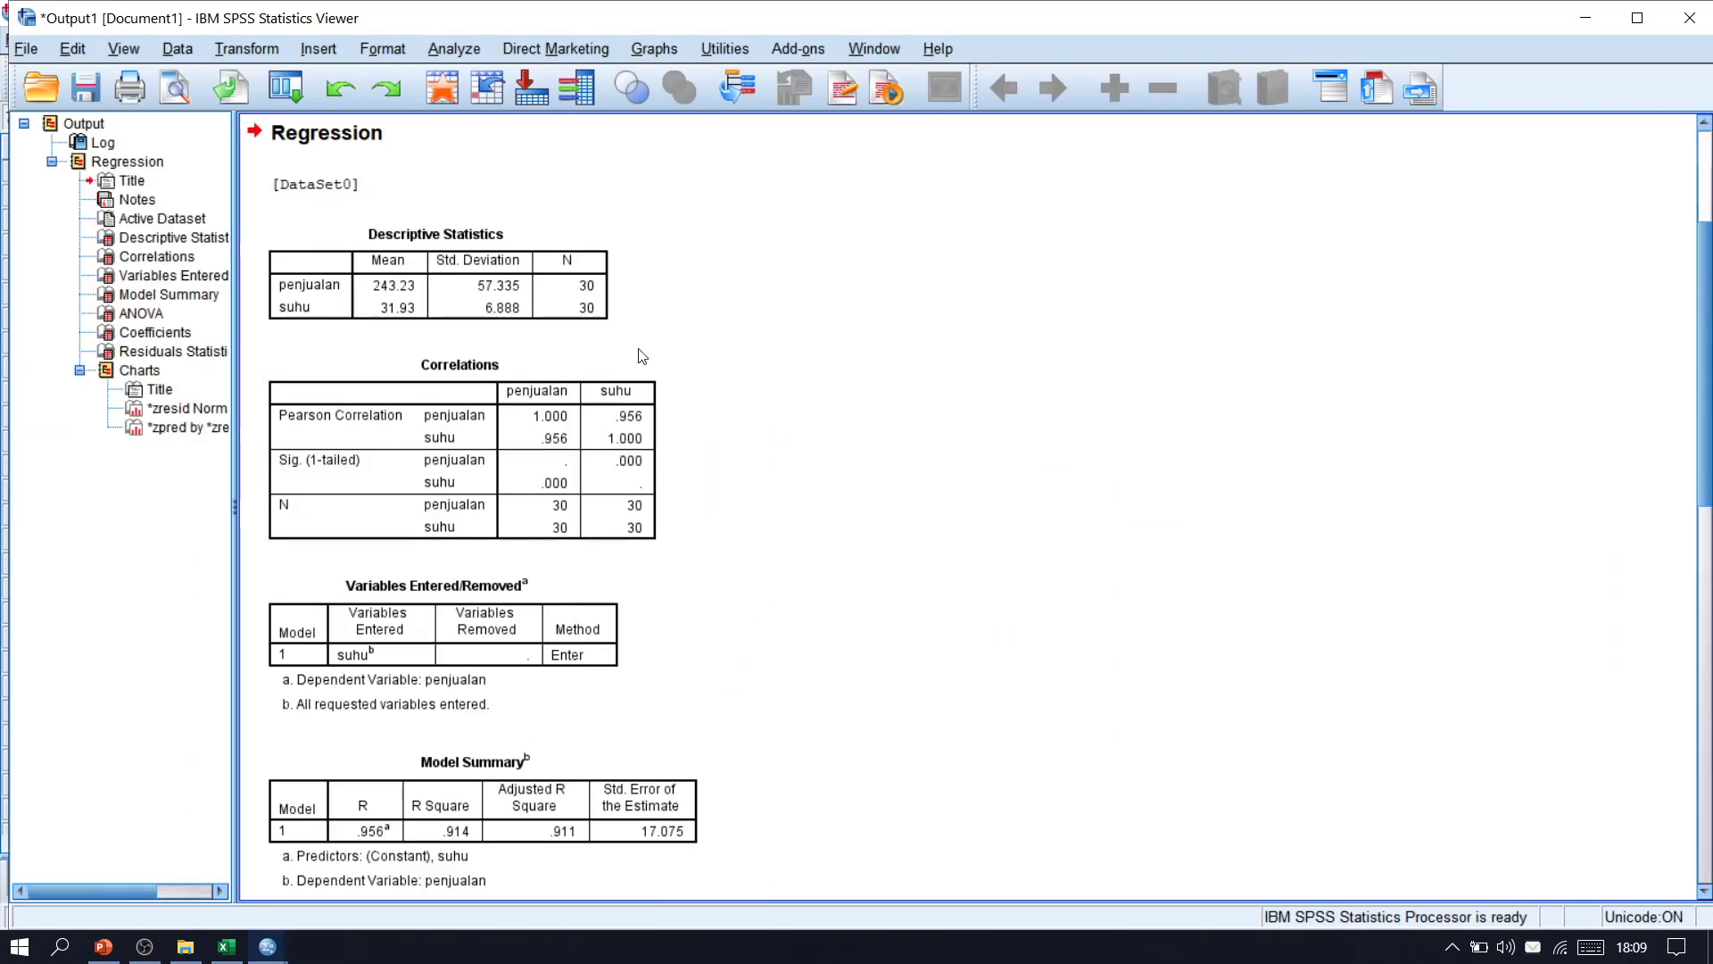
Examine the output tables from Descriptive Statistics to Coefficients, including the unrounded one-tailed significance of suhu in the Correlations table
{"action": "scroll", "coordinate": [553, 296], "scroll_direction": "up", "scroll_amount": 3}
{"action": "left_click", "coordinate": [553, 514]}
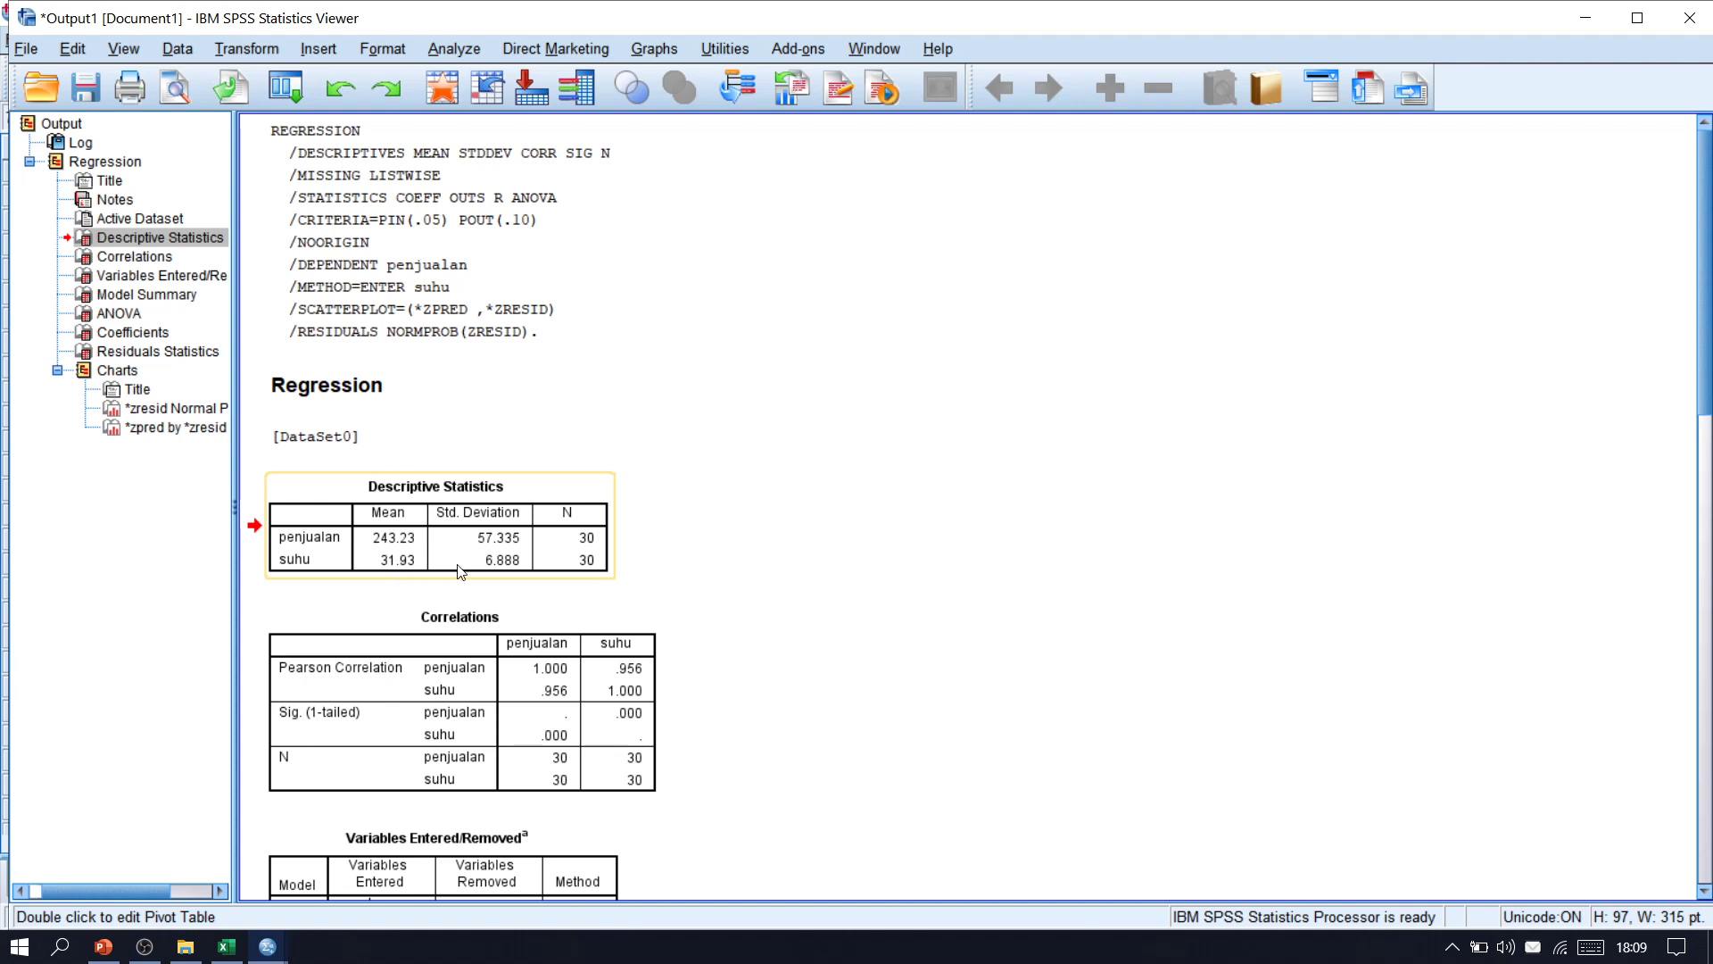
{"action": "scroll", "coordinate": [776, 489], "scroll_direction": "down", "scroll_amount": 3}
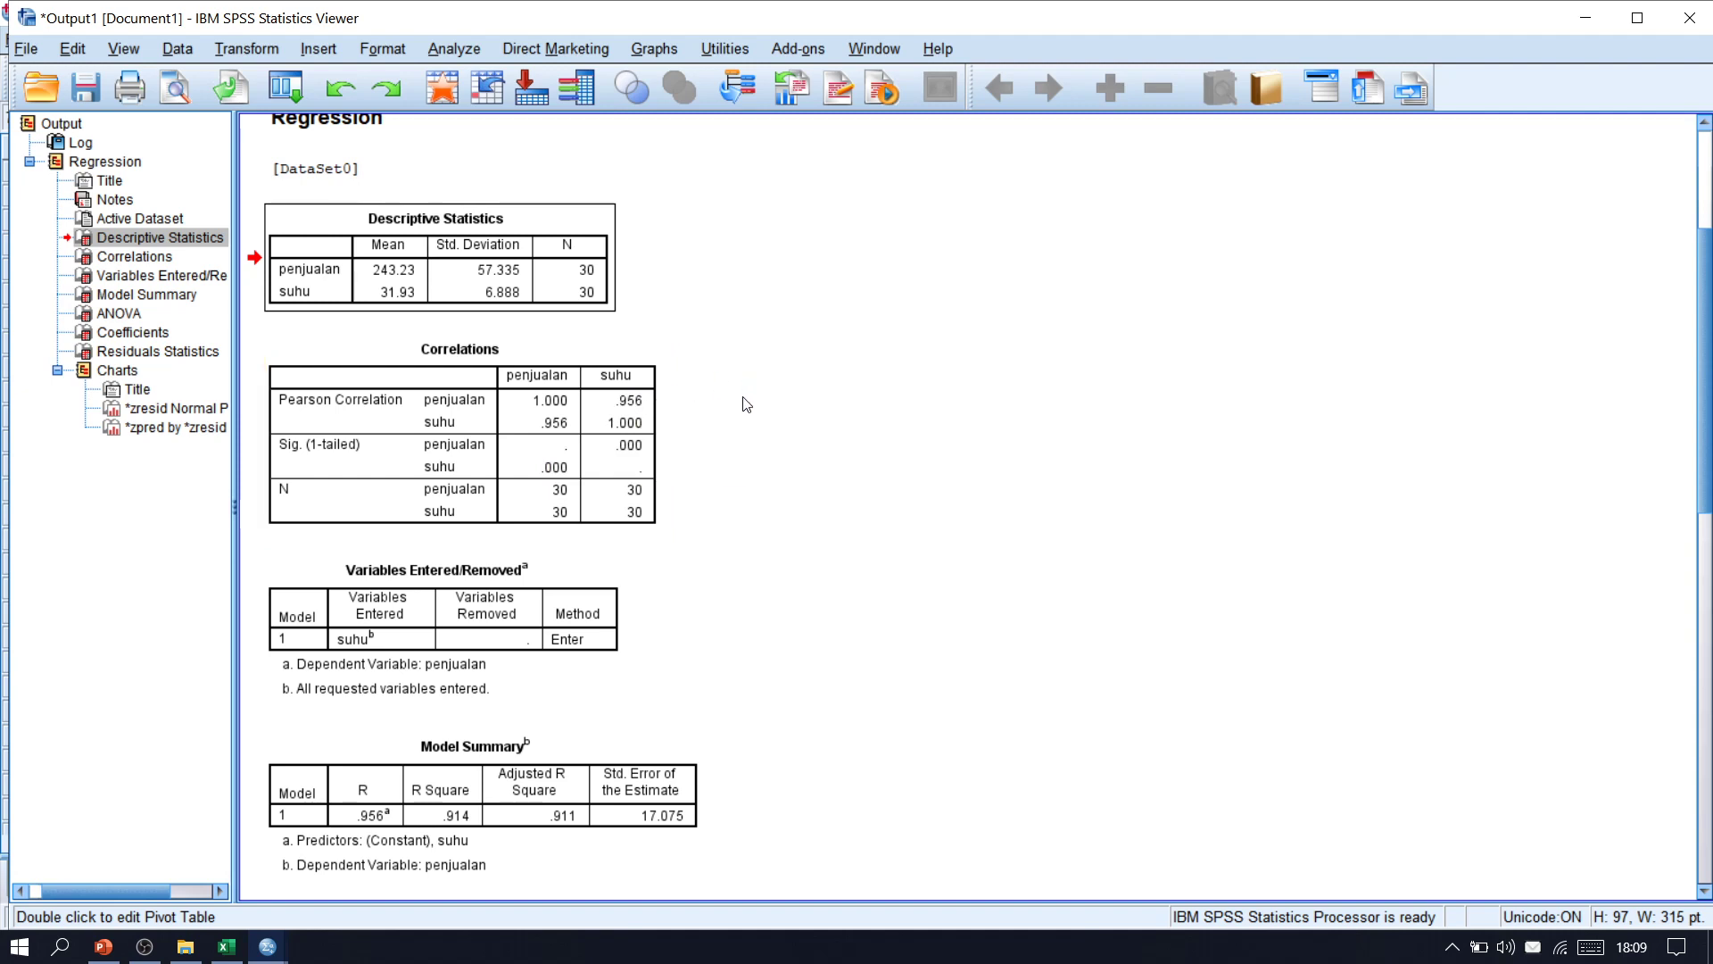
{"action": "left_click", "coordinate": [622, 450]}
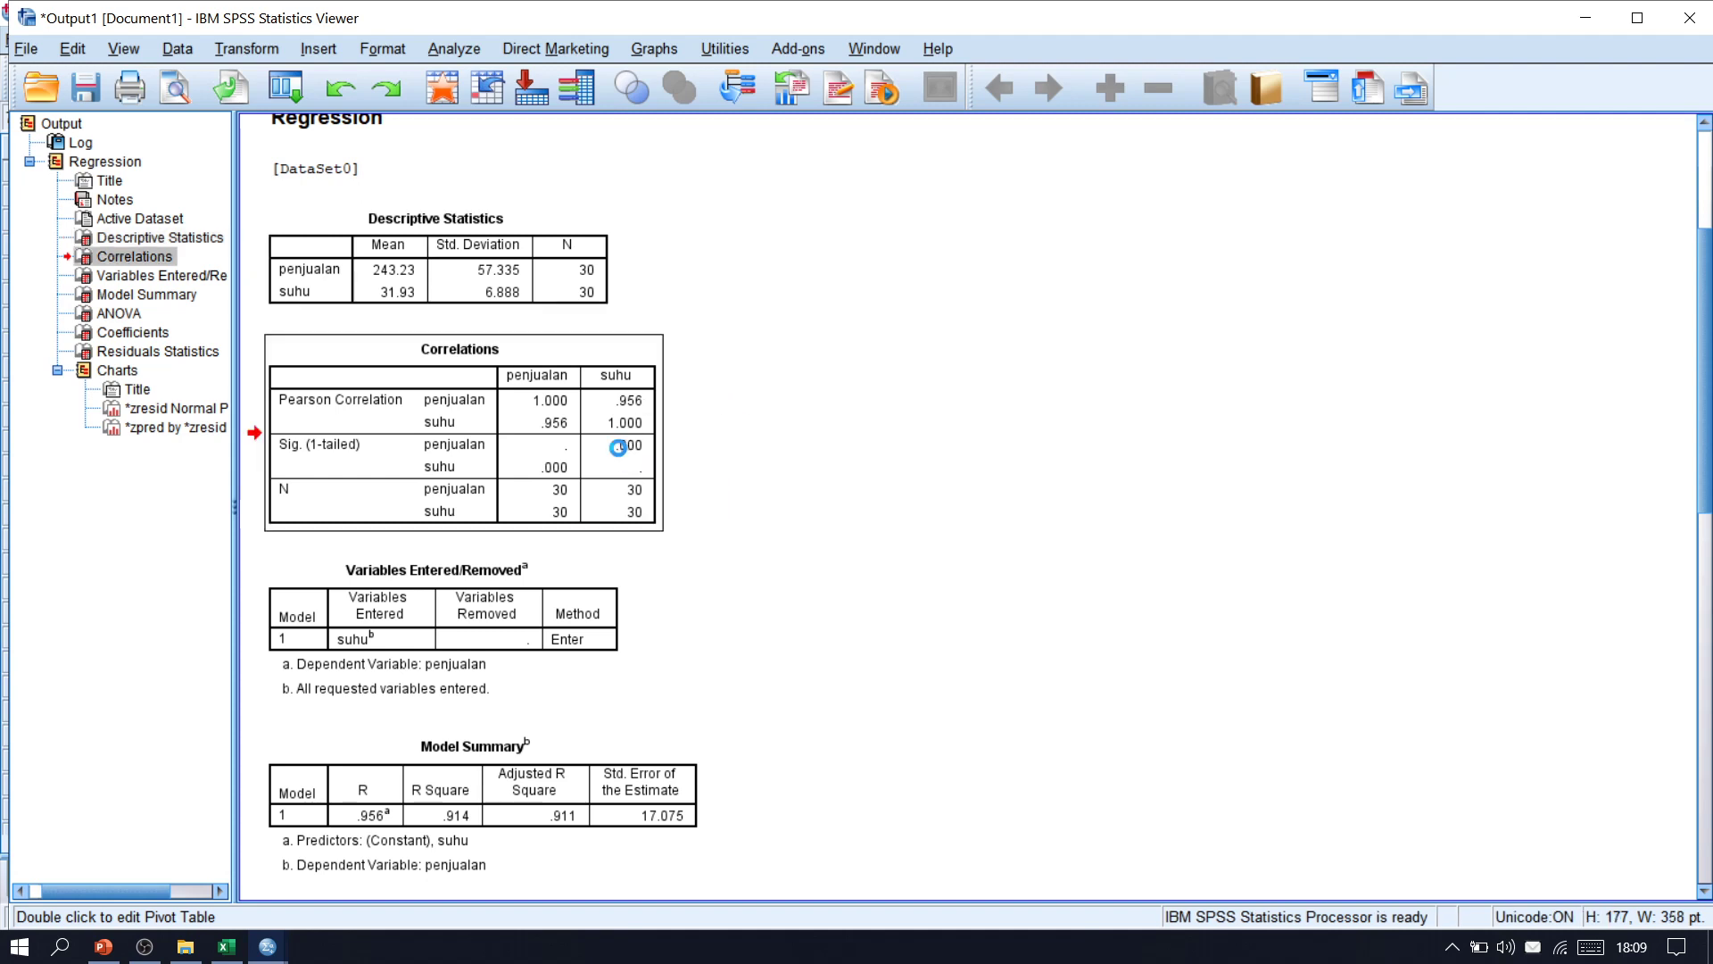
{"action": "double_click", "coordinate": [622, 446]}
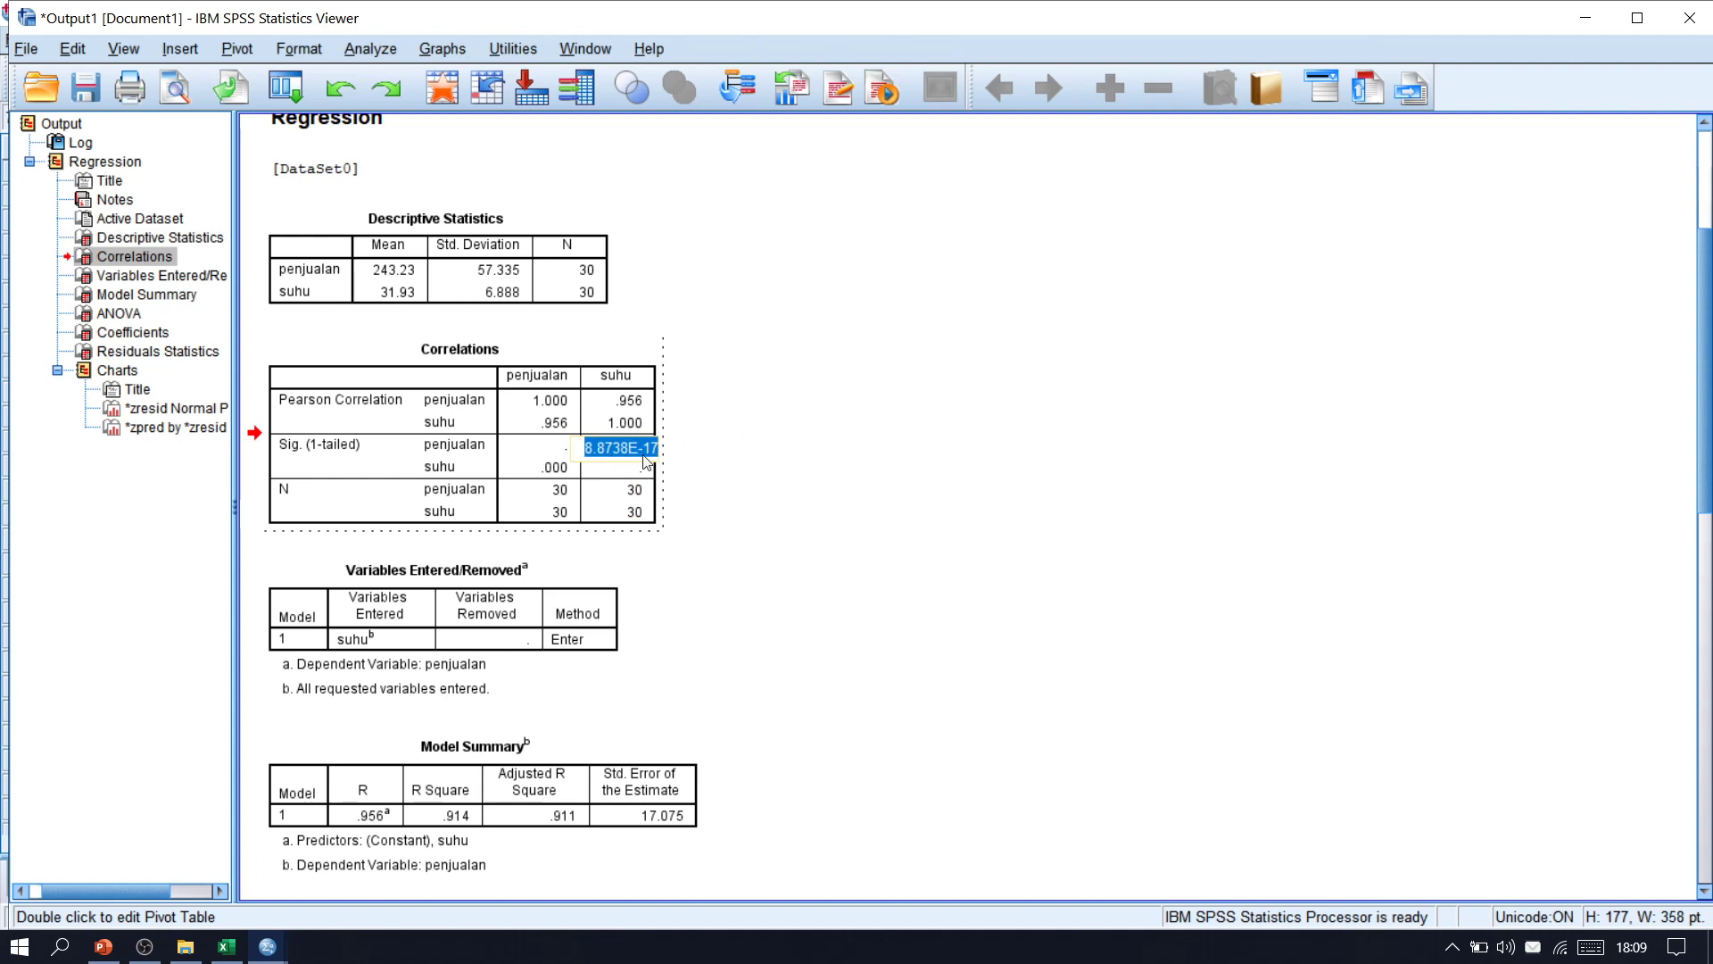
{"action": "left_click", "coordinate": [714, 447]}
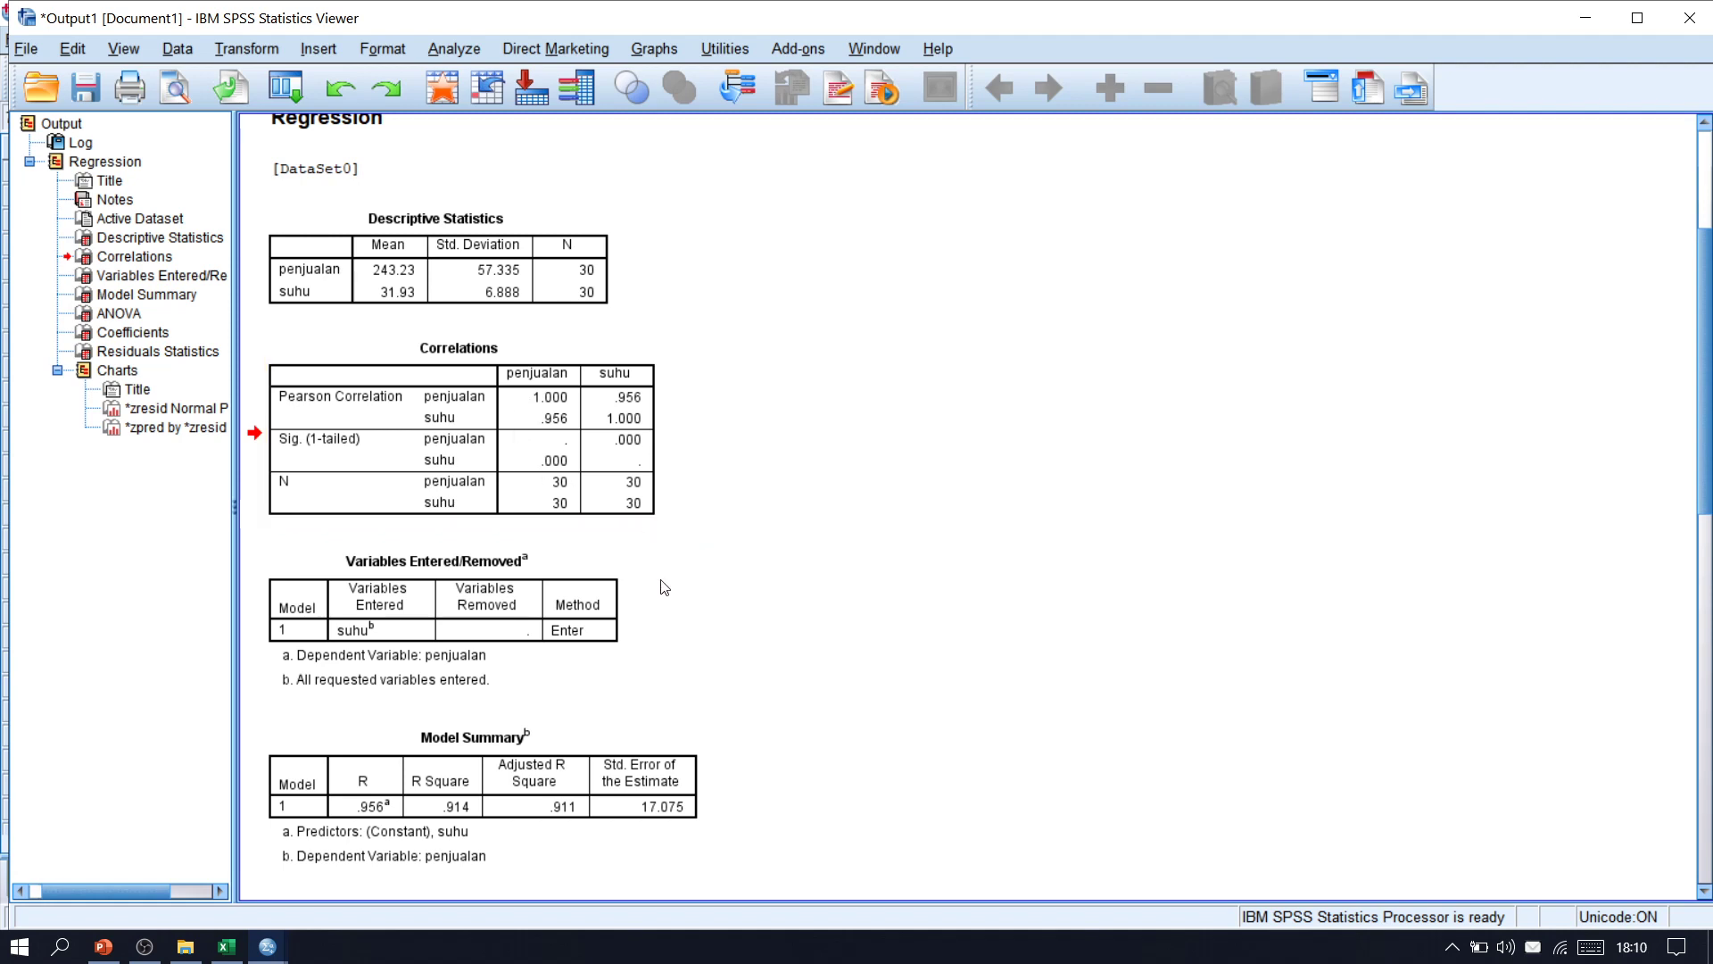
{"action": "scroll", "coordinate": [664, 608], "scroll_direction": "down", "scroll_amount": 3}
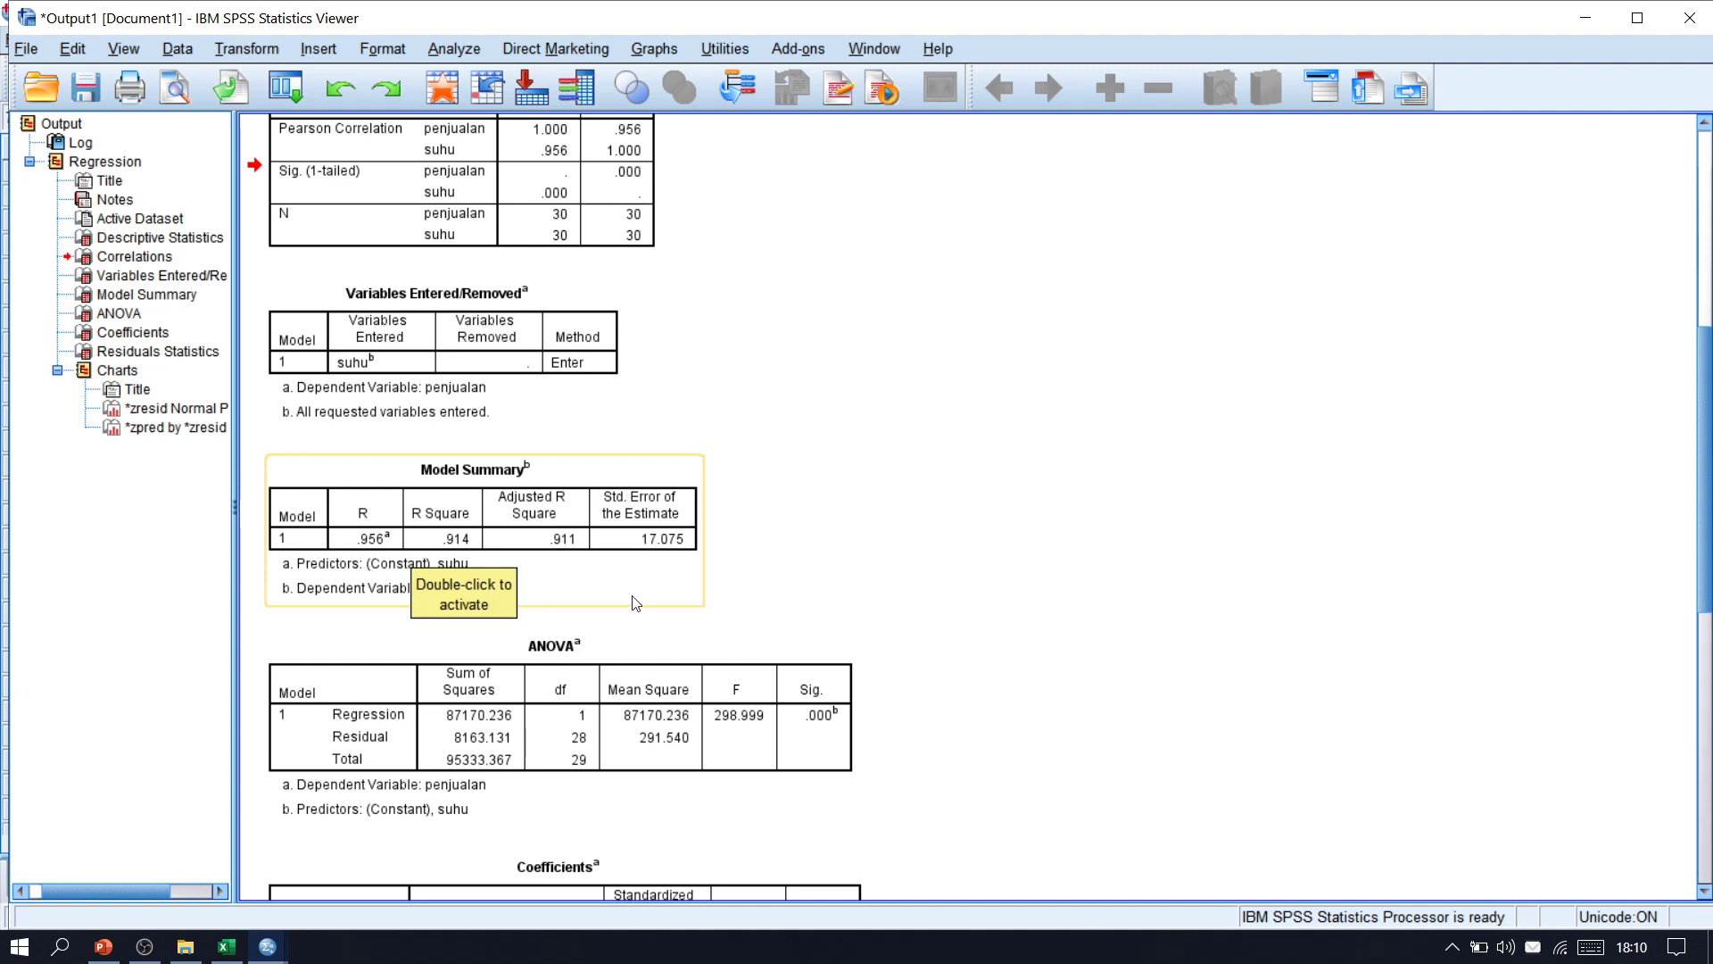
{"action": "scroll", "coordinate": [915, 540], "scroll_direction": "down", "scroll_amount": 3}
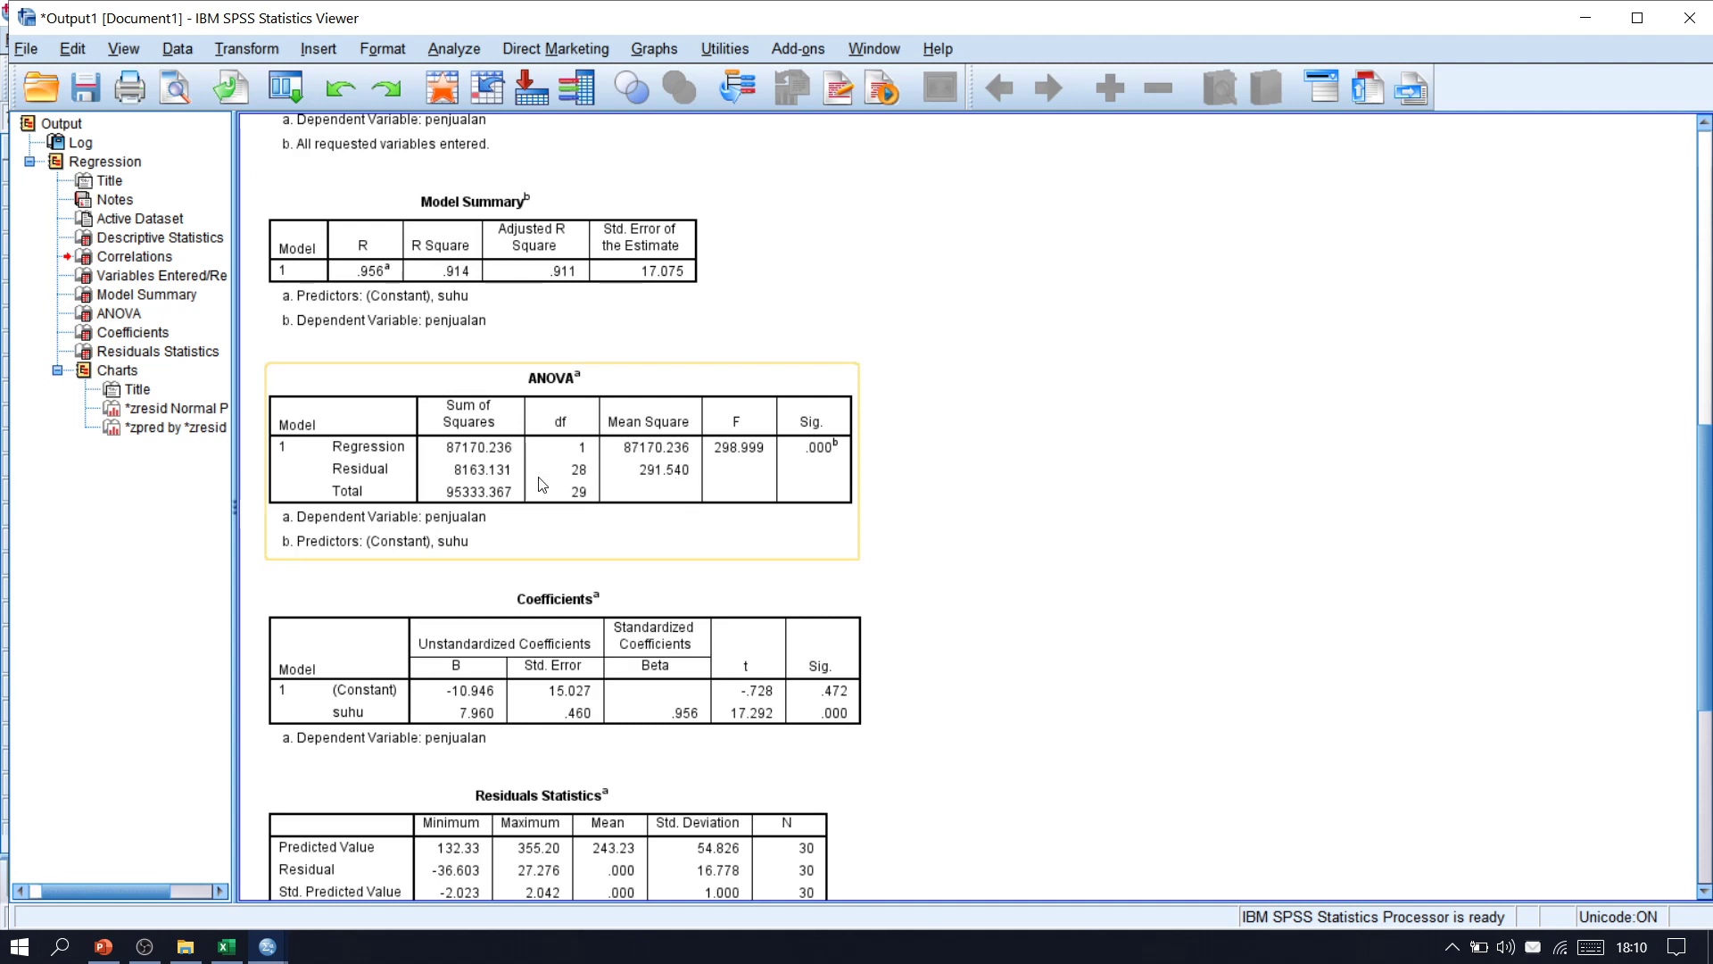
{"action": "scroll", "coordinate": [535, 486], "scroll_direction": "down", "scroll_amount": 3}
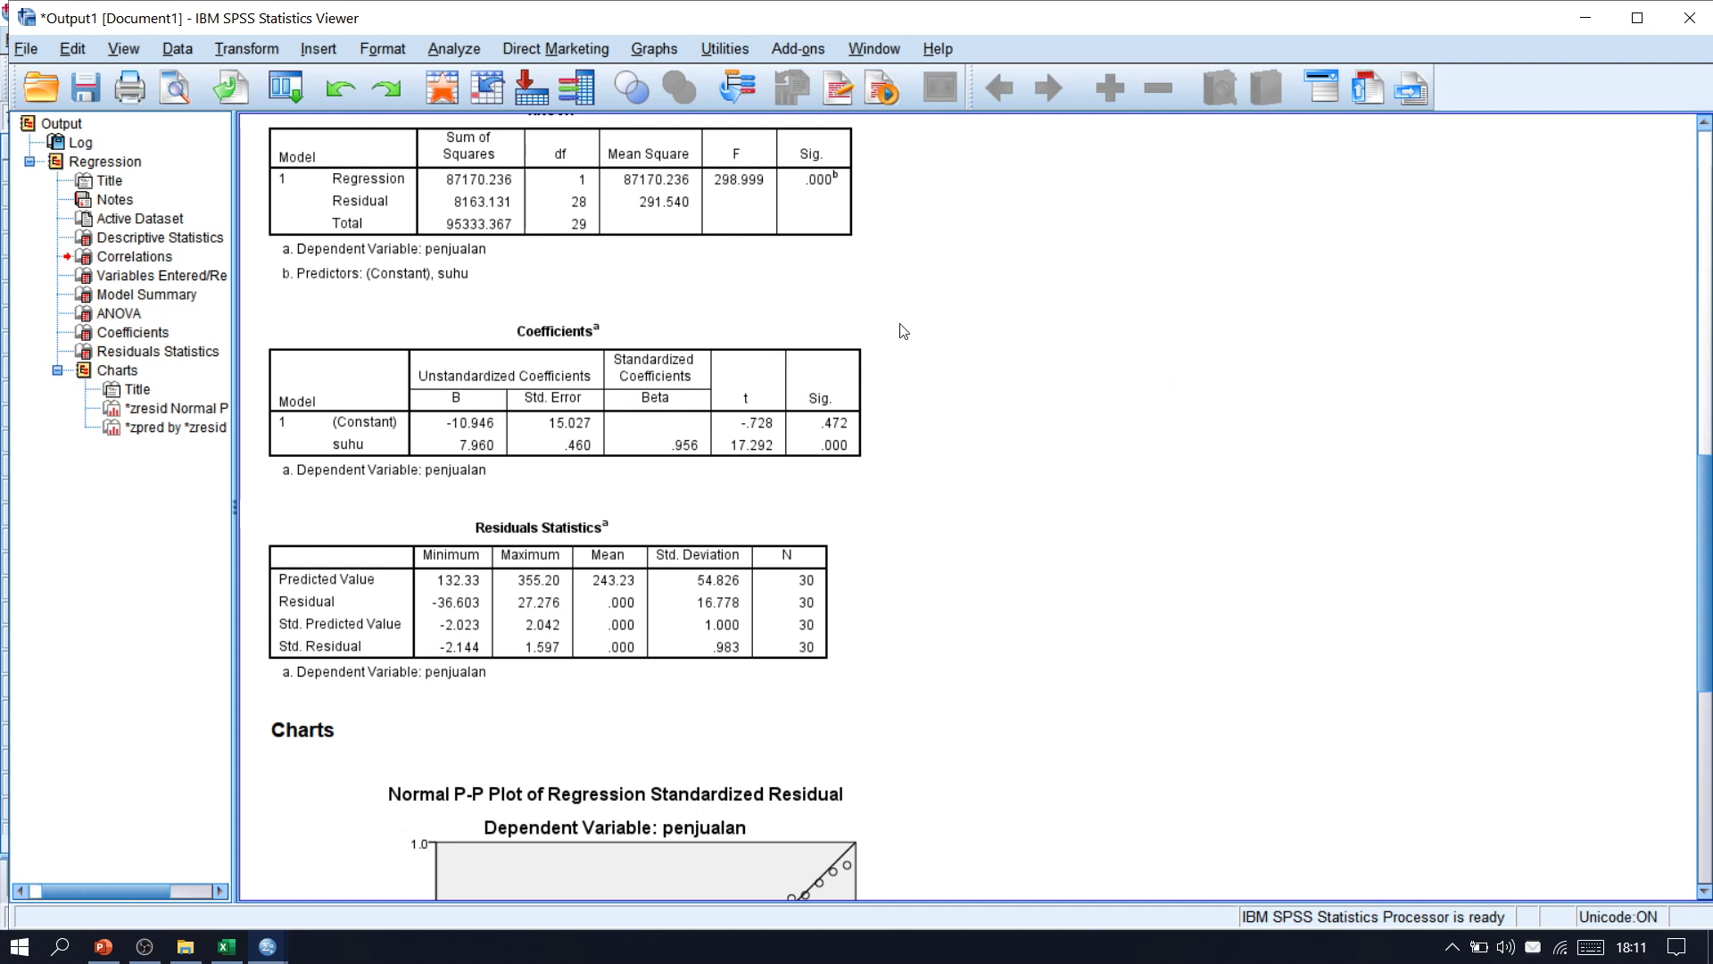
{"action": "left_click", "coordinate": [700, 380]}
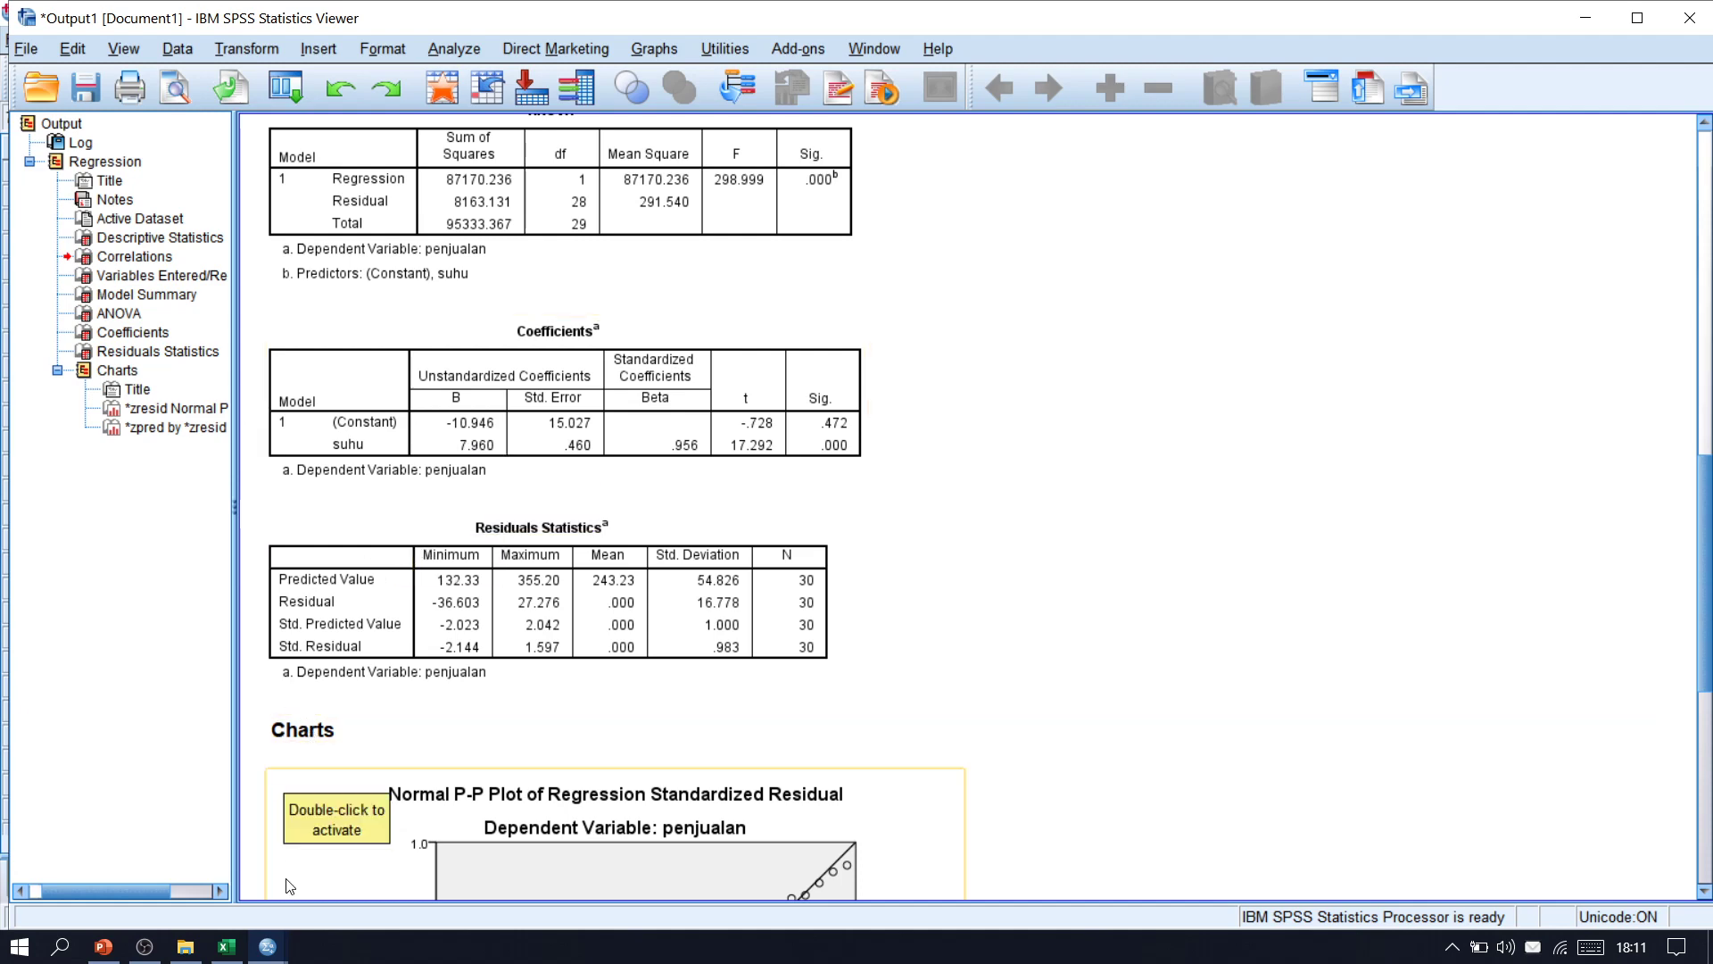
{"action": "left_click", "coordinate": [226, 946]}
{"action": "left_click", "coordinate": [341, 571]}
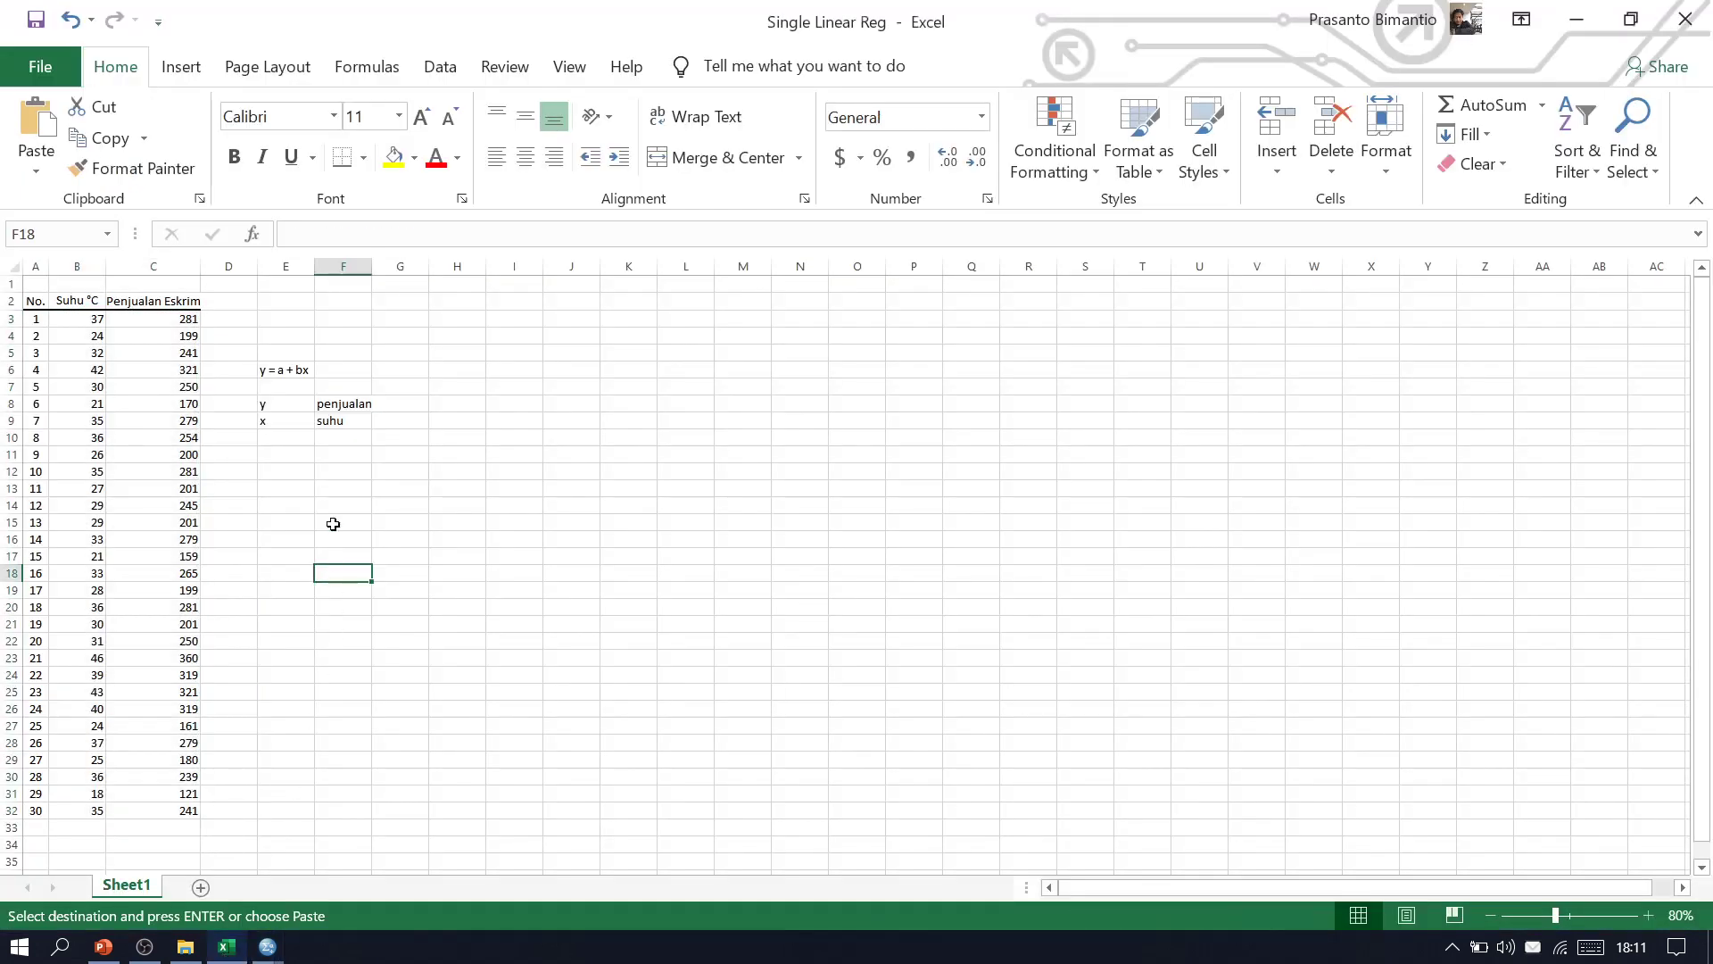
{"action": "left_click", "coordinate": [290, 458]}
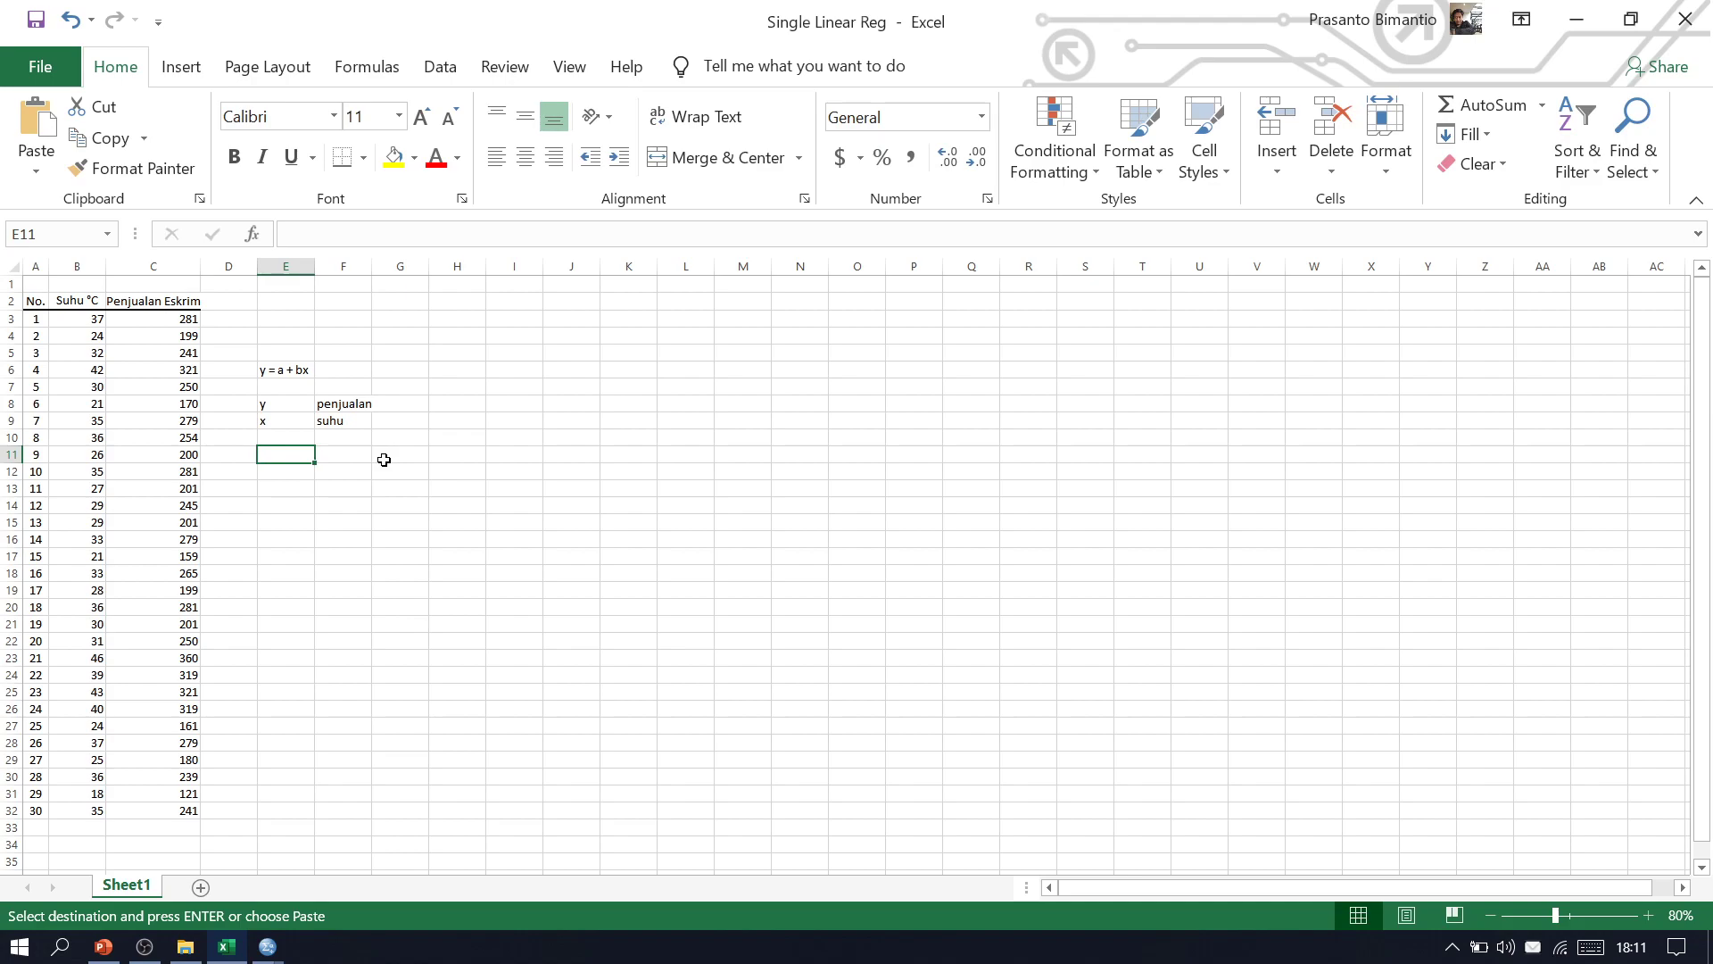
{"action": "key", "text": "alt+Tab"}
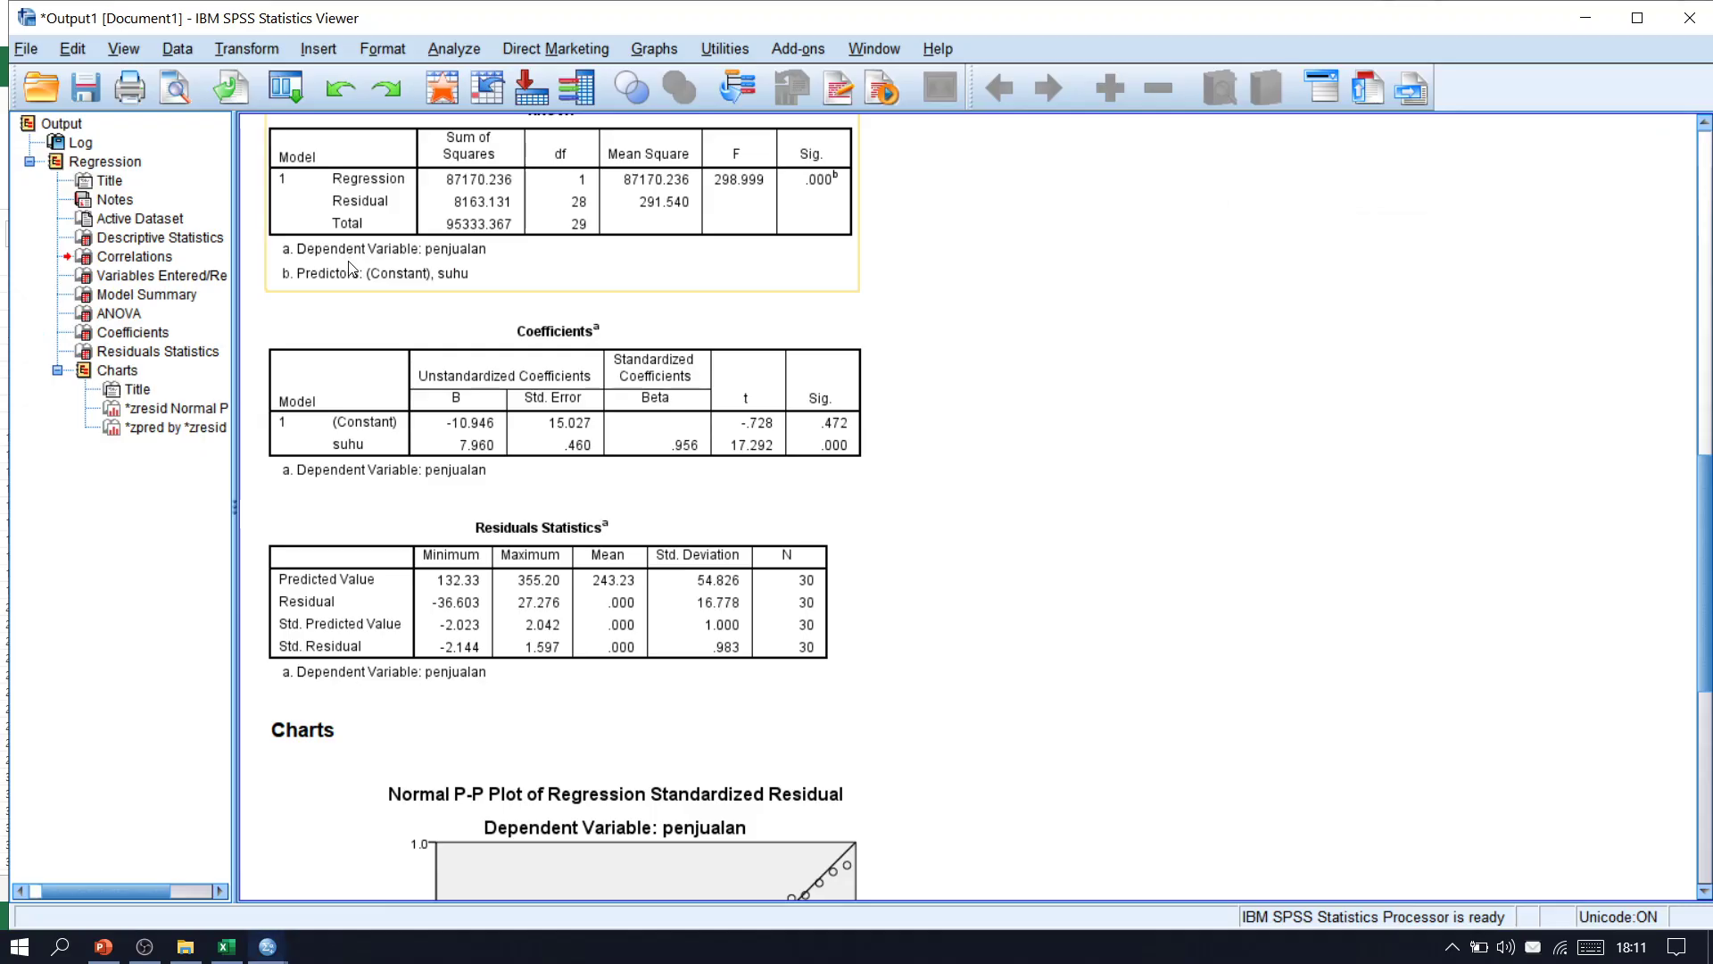
Copy the Coefficients table from the SPSS output and paste it into the Excel workbook at cell J3
{"action": "left_click", "coordinate": [381, 355]}
{"action": "right_click", "coordinate": [473, 413]}
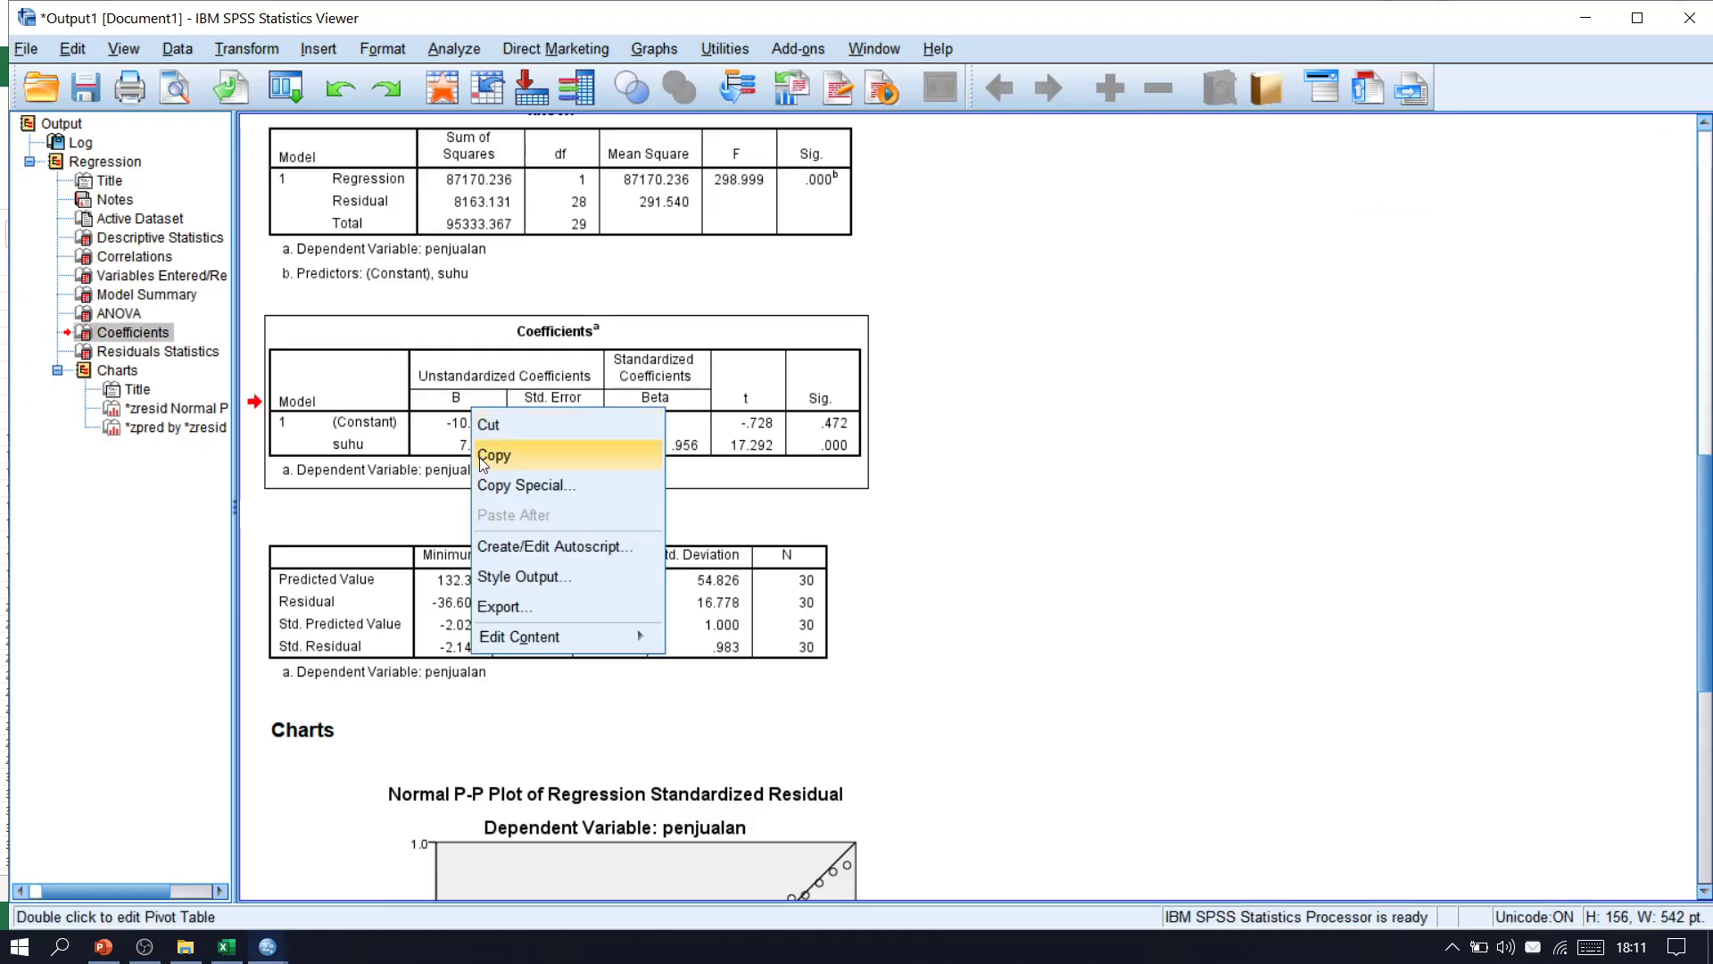
{"action": "left_click", "coordinate": [589, 451]}
{"action": "key", "text": "alt+Tab"}
{"action": "left_click", "coordinate": [565, 321]}
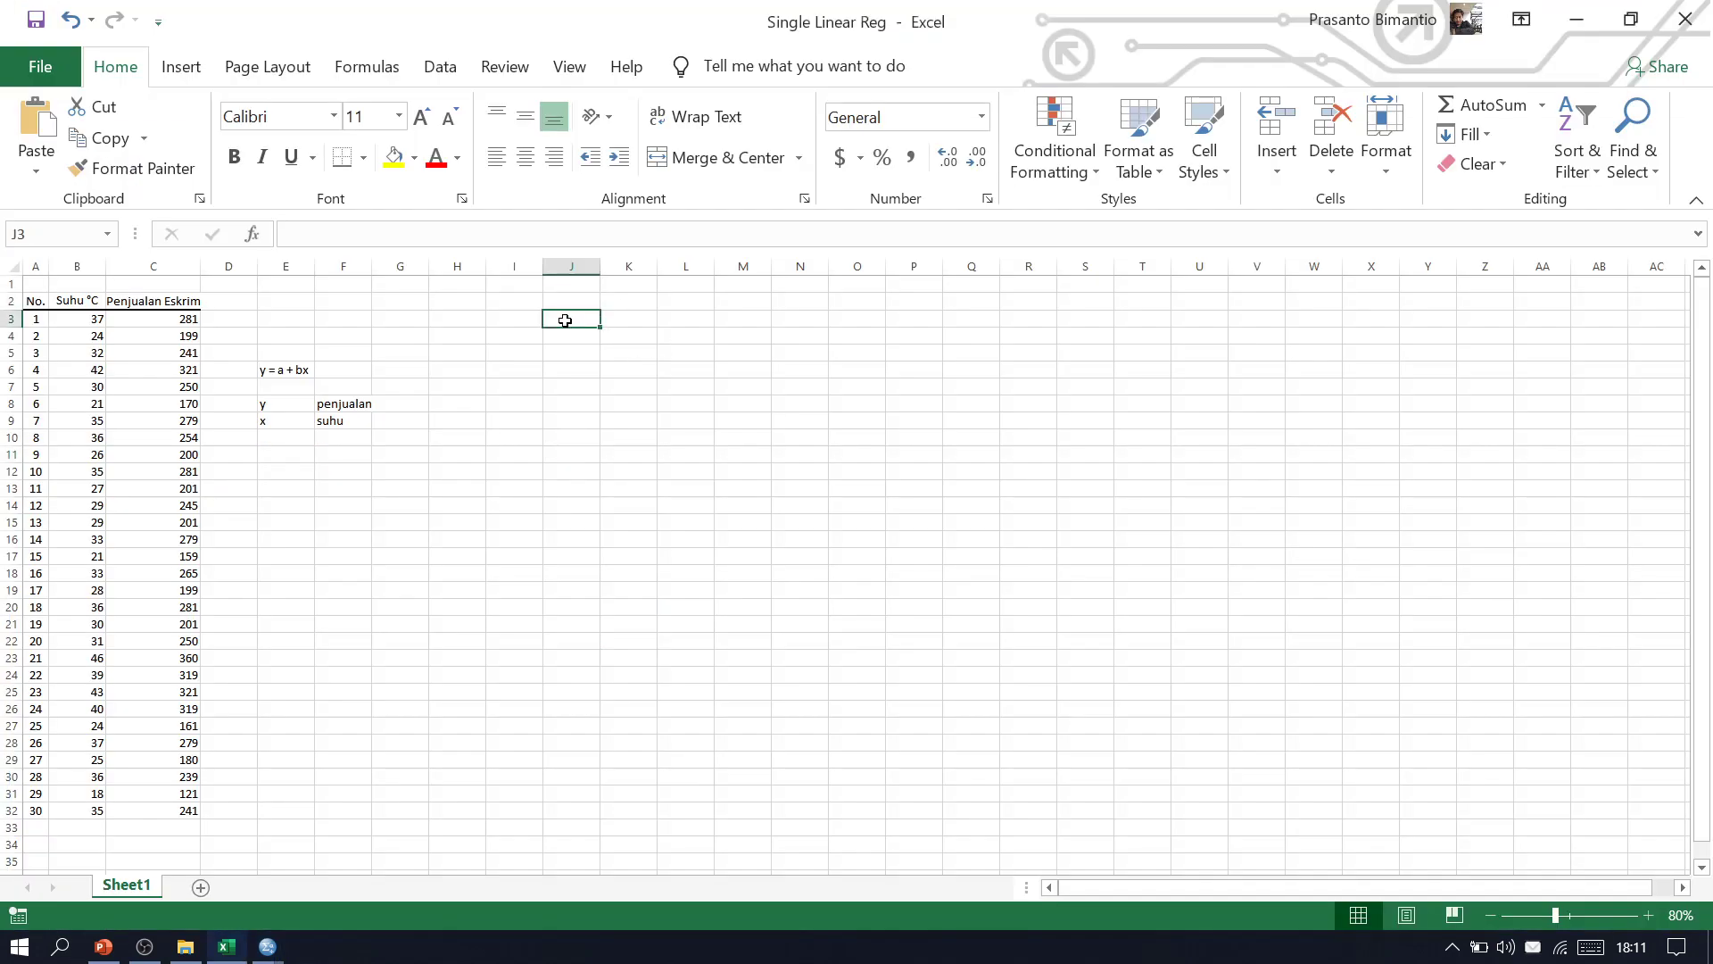
{"action": "key", "text": "ctrl+v"}
{"action": "left_click", "coordinate": [607, 514]}
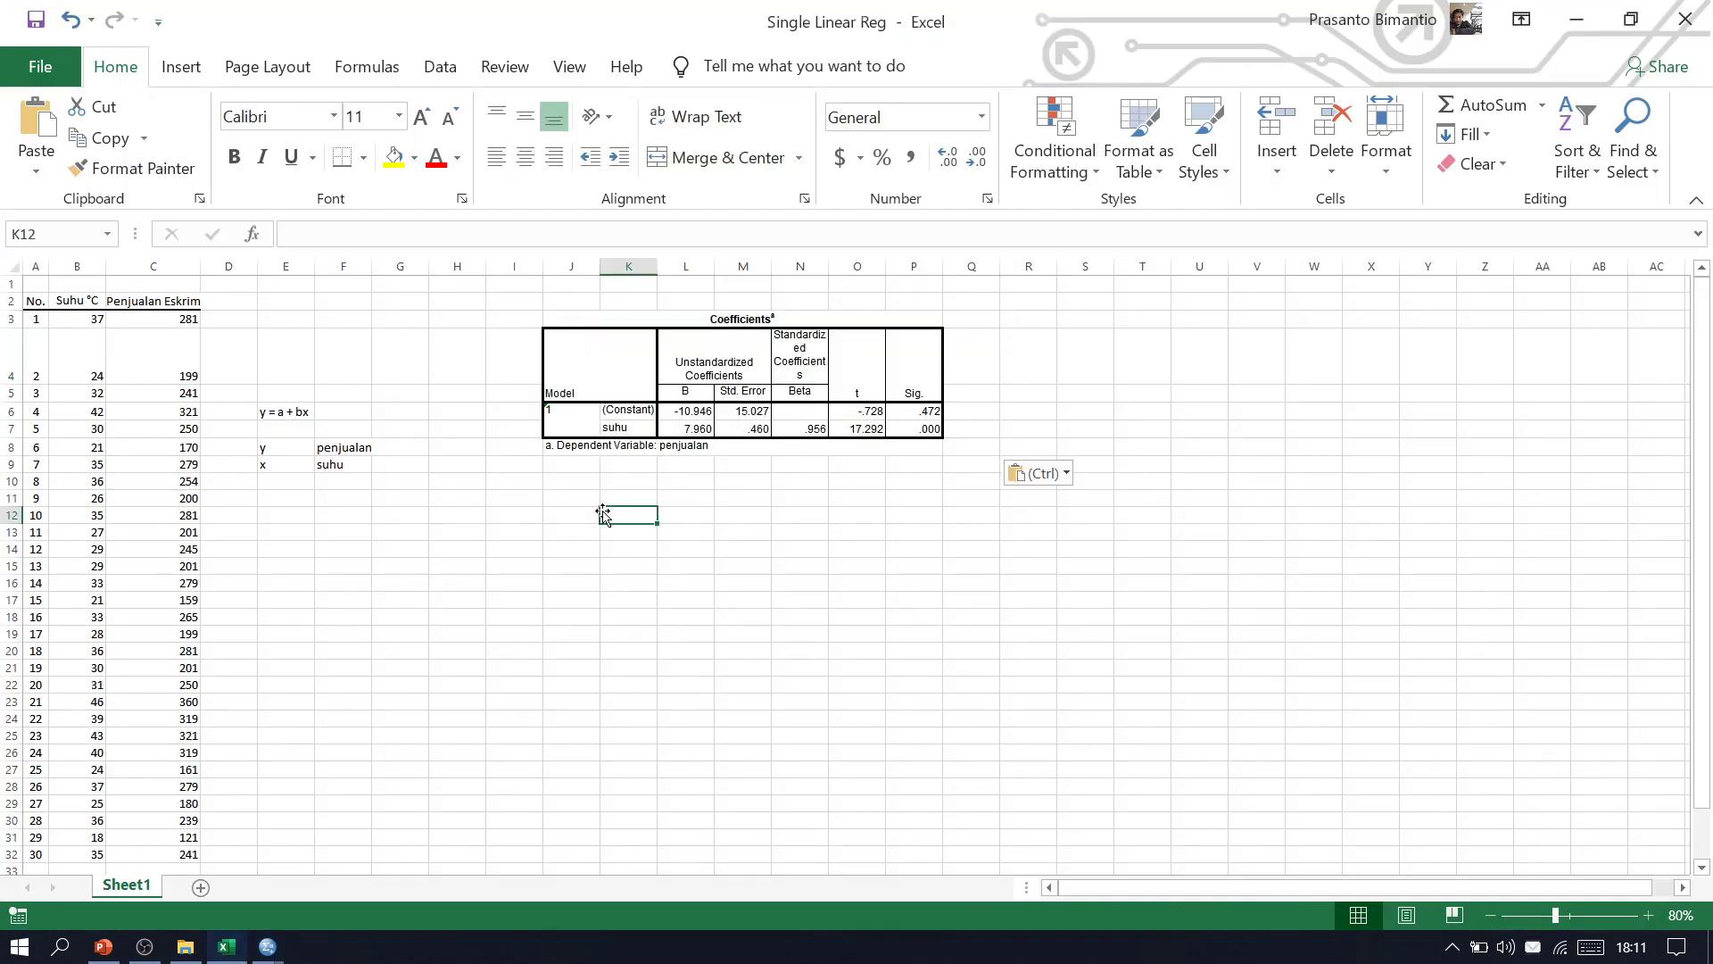
Write the regression equation "y = -10.946 + 7.96x" in cell E11, using the coefficients in the pasted table
{"action": "left_click", "coordinate": [664, 418]}
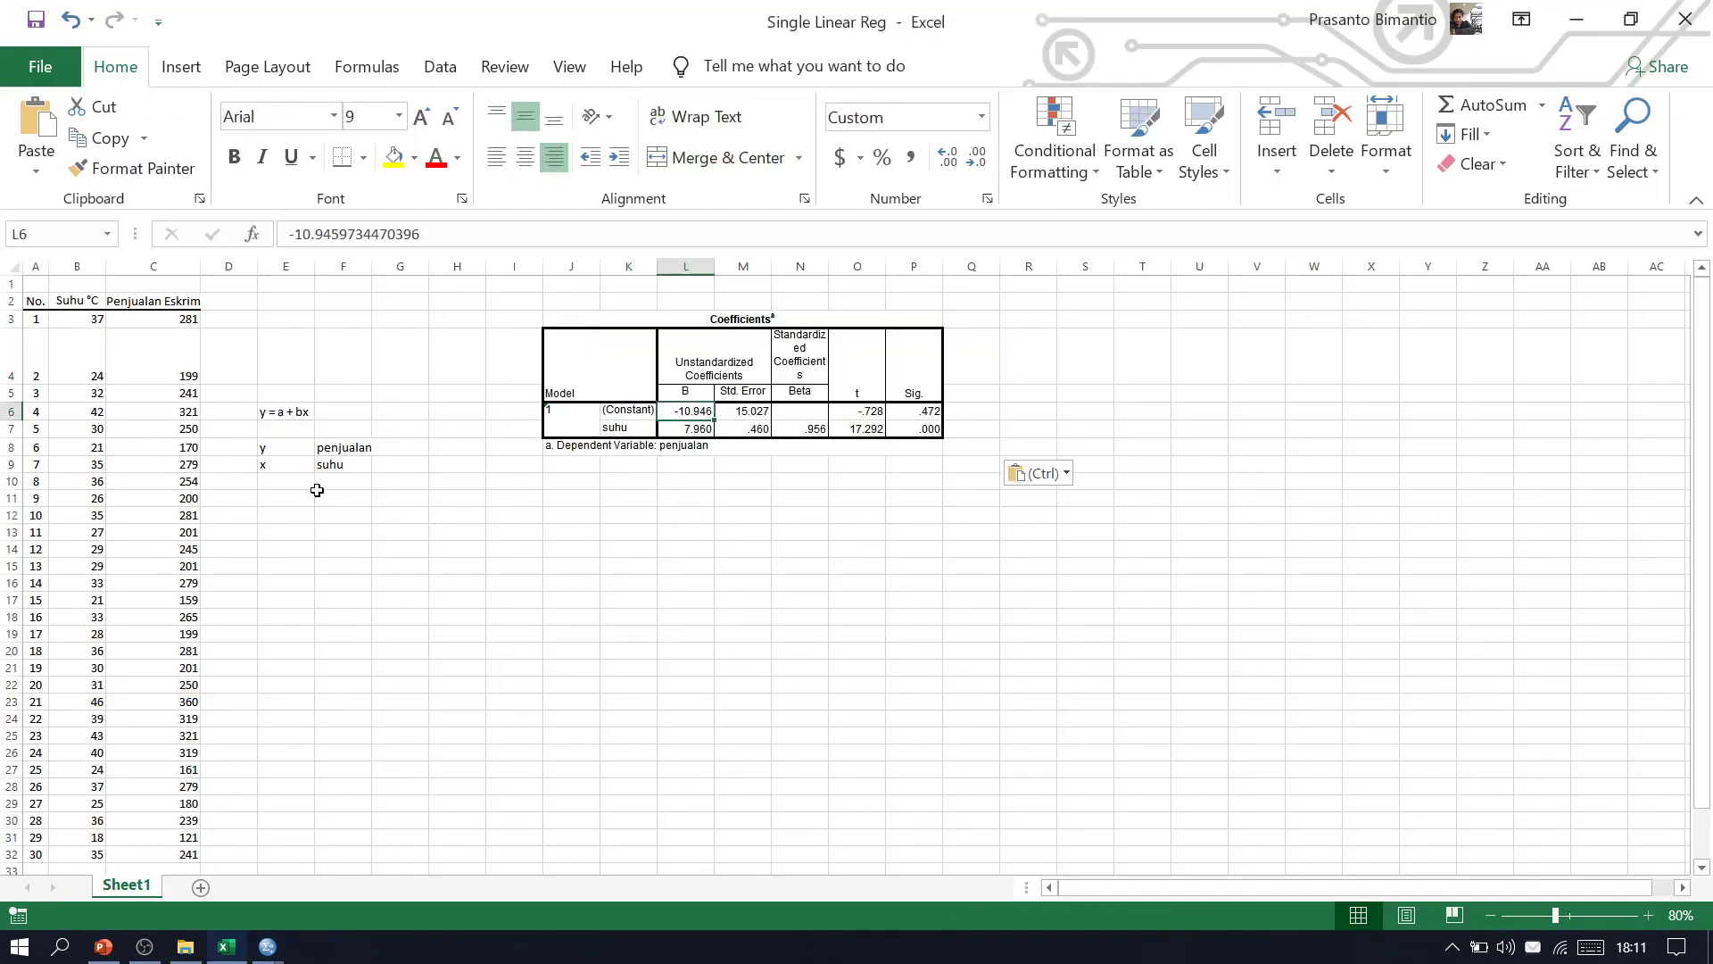
{"action": "left_click", "coordinate": [270, 501]}
{"action": "type", "text": "y"}
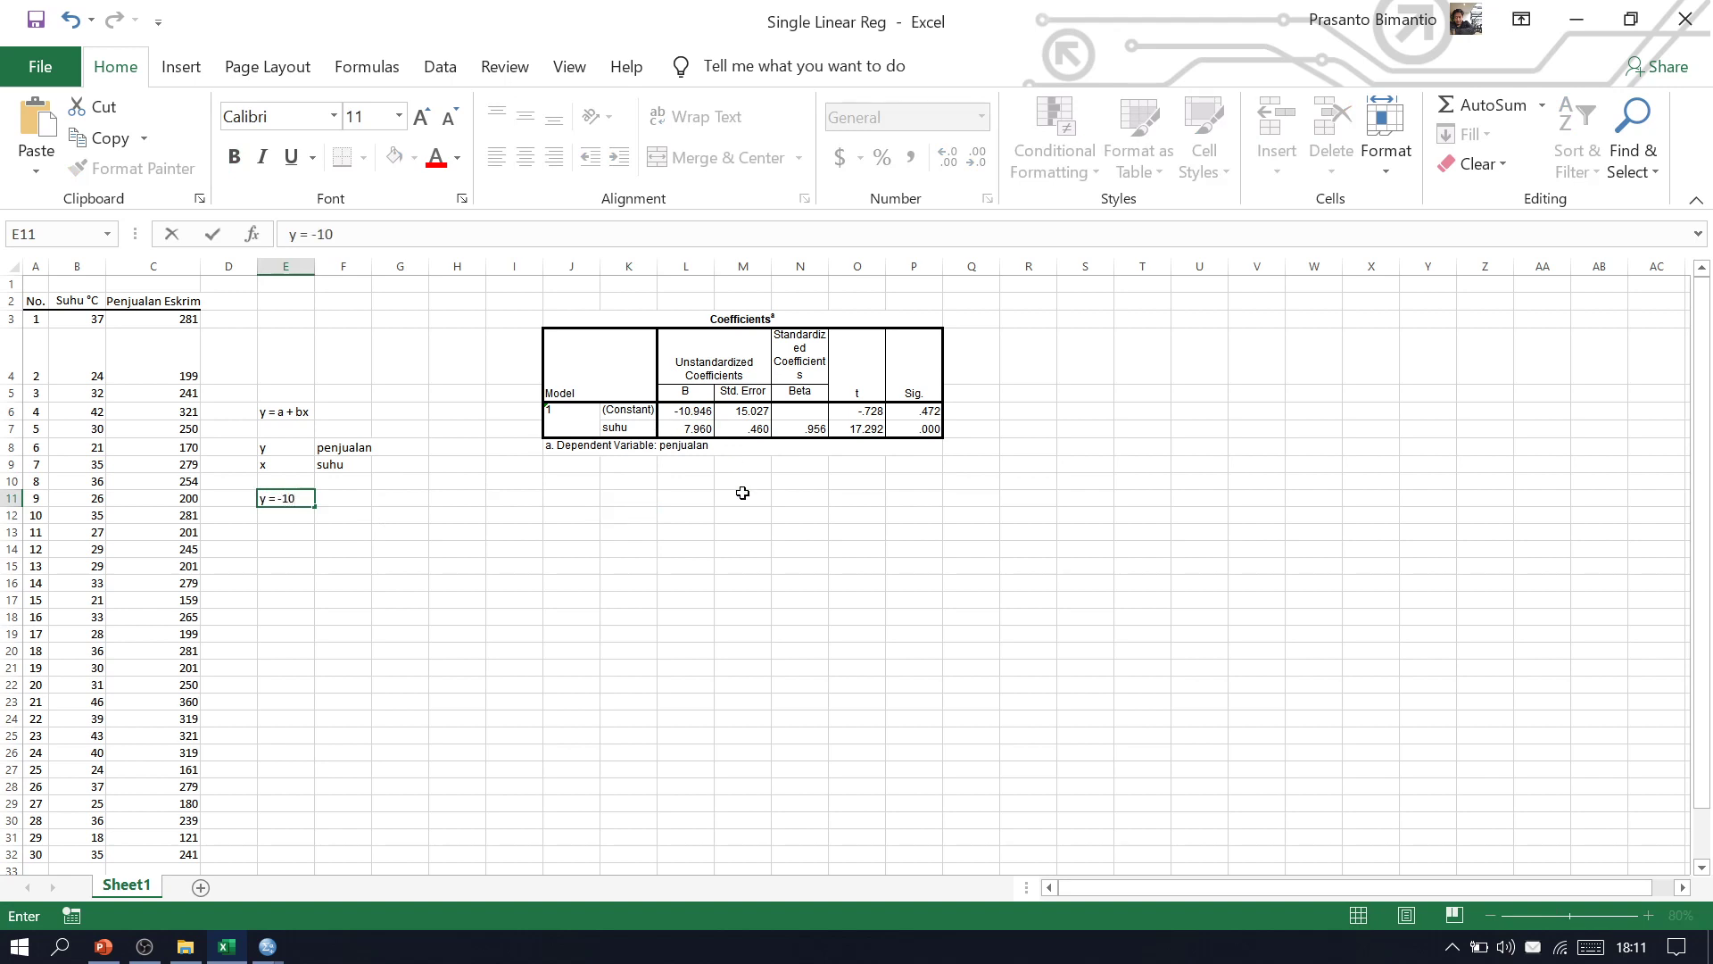
{"action": "type", "text": "= -10.946 + 7.96x"}
{"action": "left_click", "coordinate": [742, 492]}
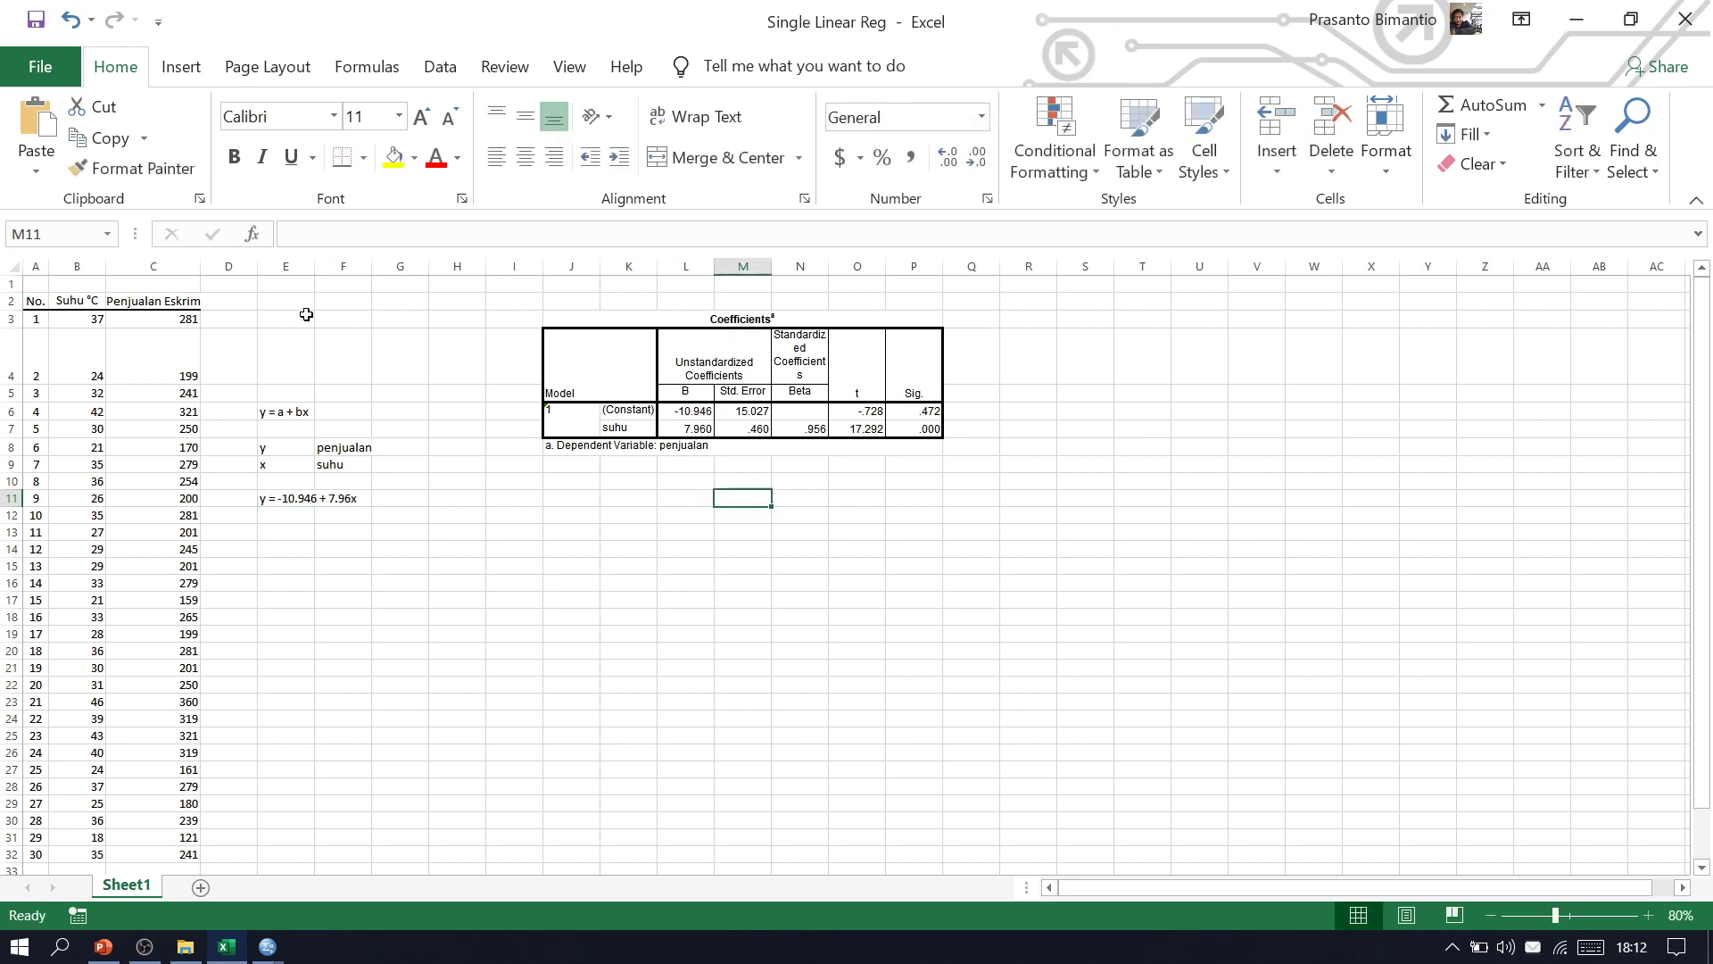
Widen column E of the worksheet slightly and select the regression equation in cell E11
{"action": "left_click_drag", "start_coordinate": [314, 266], "coordinate": [325, 266]}
{"action": "left_click", "coordinate": [281, 541]}
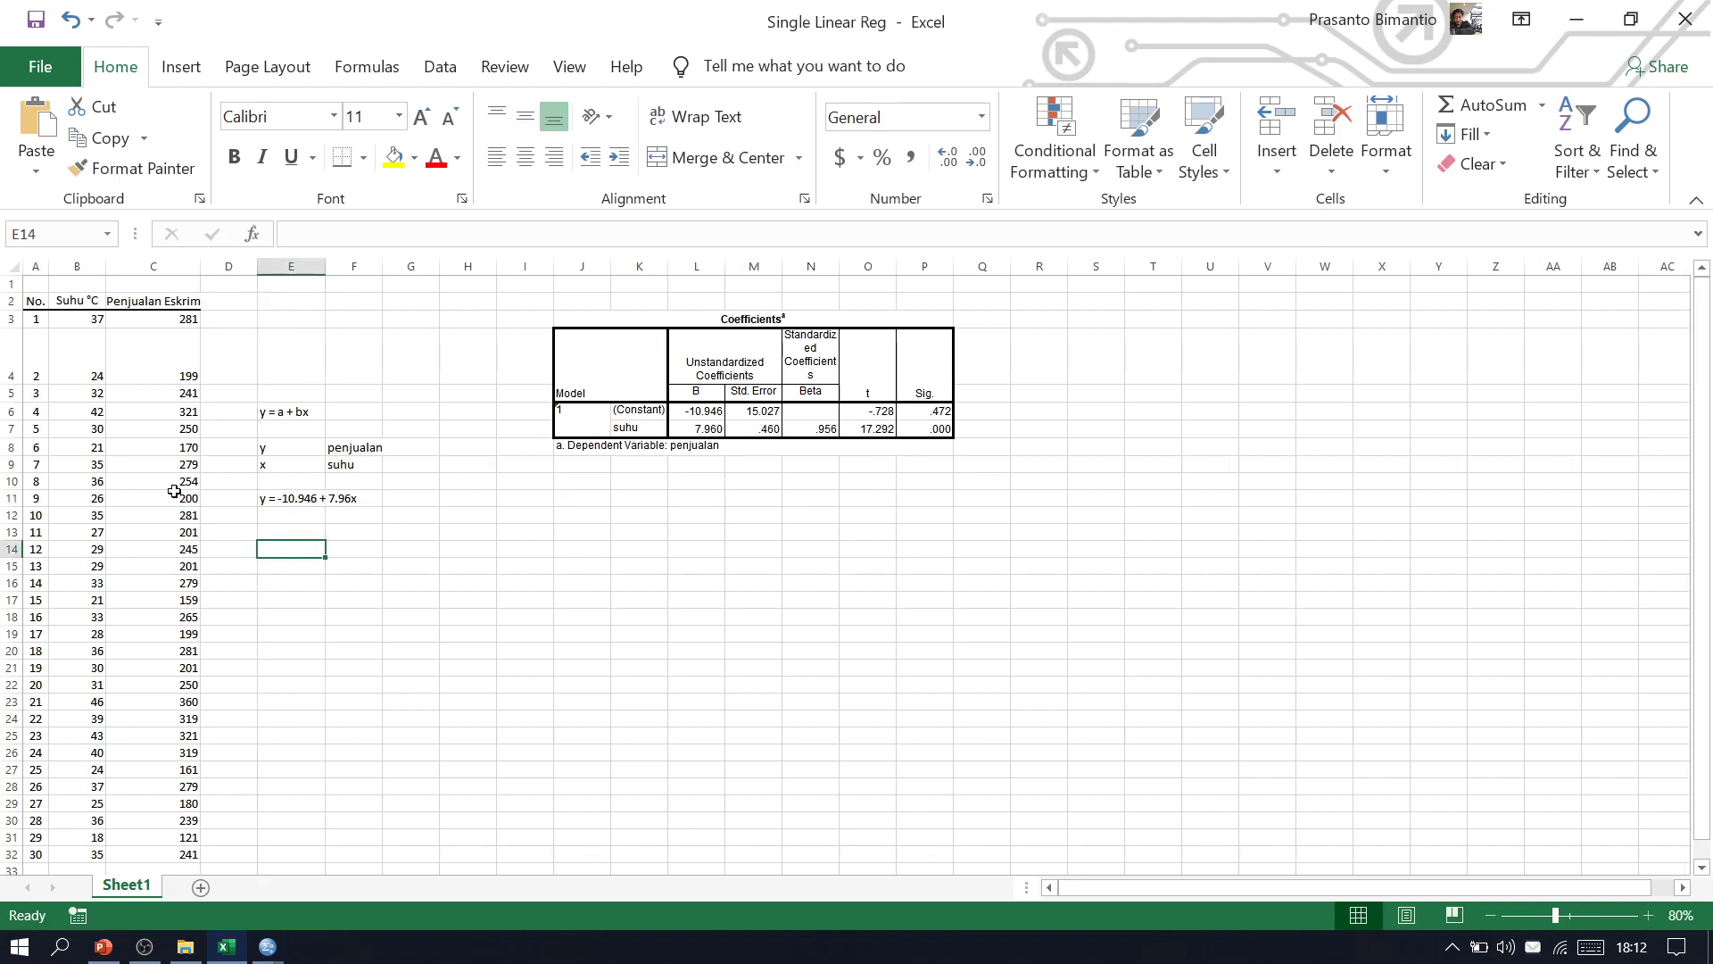
{"action": "scroll", "coordinate": [87, 656], "scroll_direction": "down", "scroll_amount": 3}
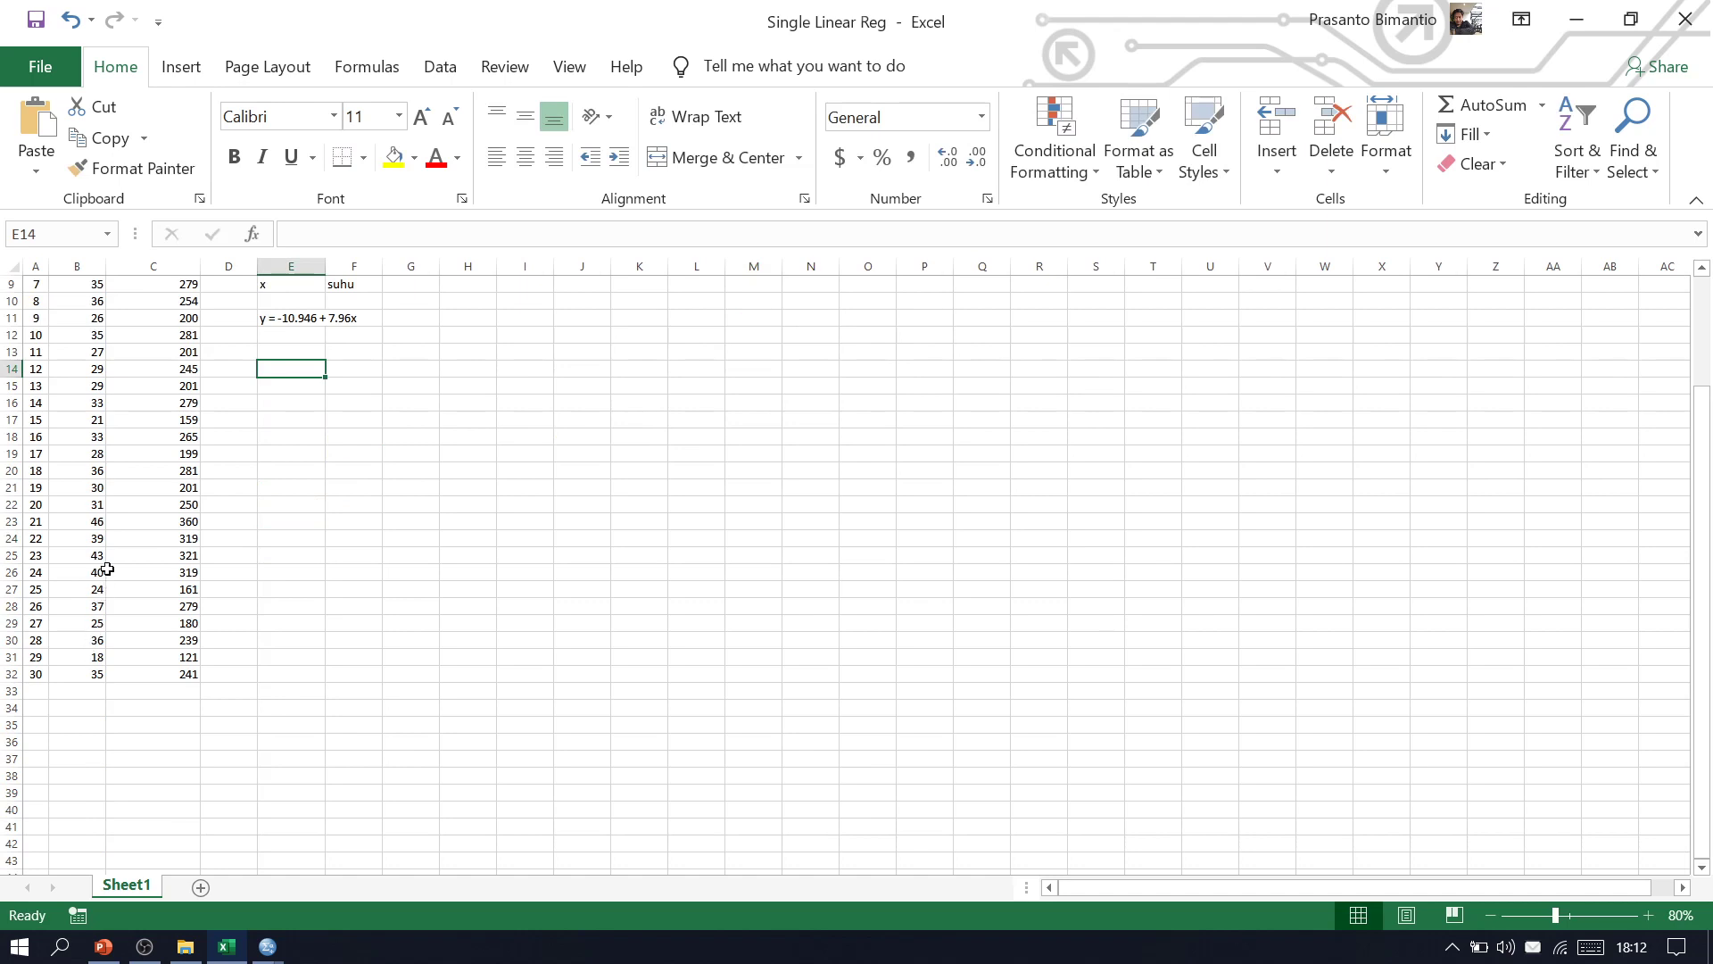
{"action": "scroll", "coordinate": [286, 495], "scroll_direction": "up", "scroll_amount": 3}
{"action": "left_click", "coordinate": [308, 498]}
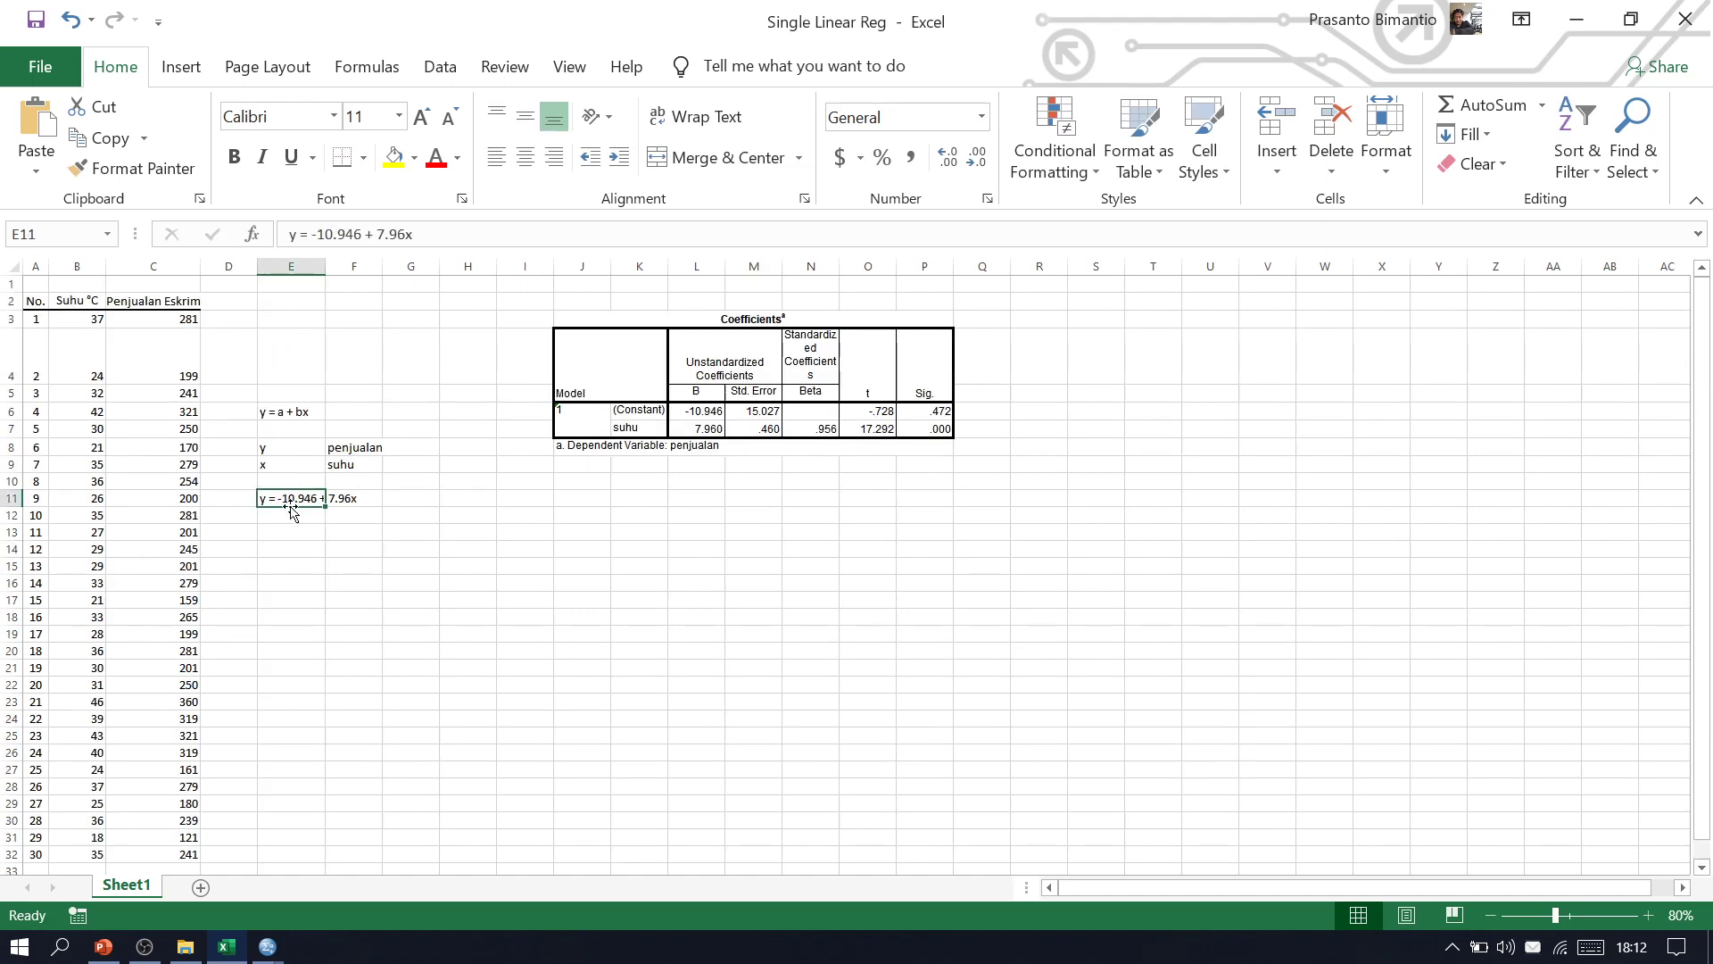
Switch to the SPSS output and examine the Residuals Statistics table, the normal P-P plot and the residual scatterplot
{"action": "left_click", "coordinate": [268, 946]}
{"action": "left_click", "coordinate": [360, 819]}
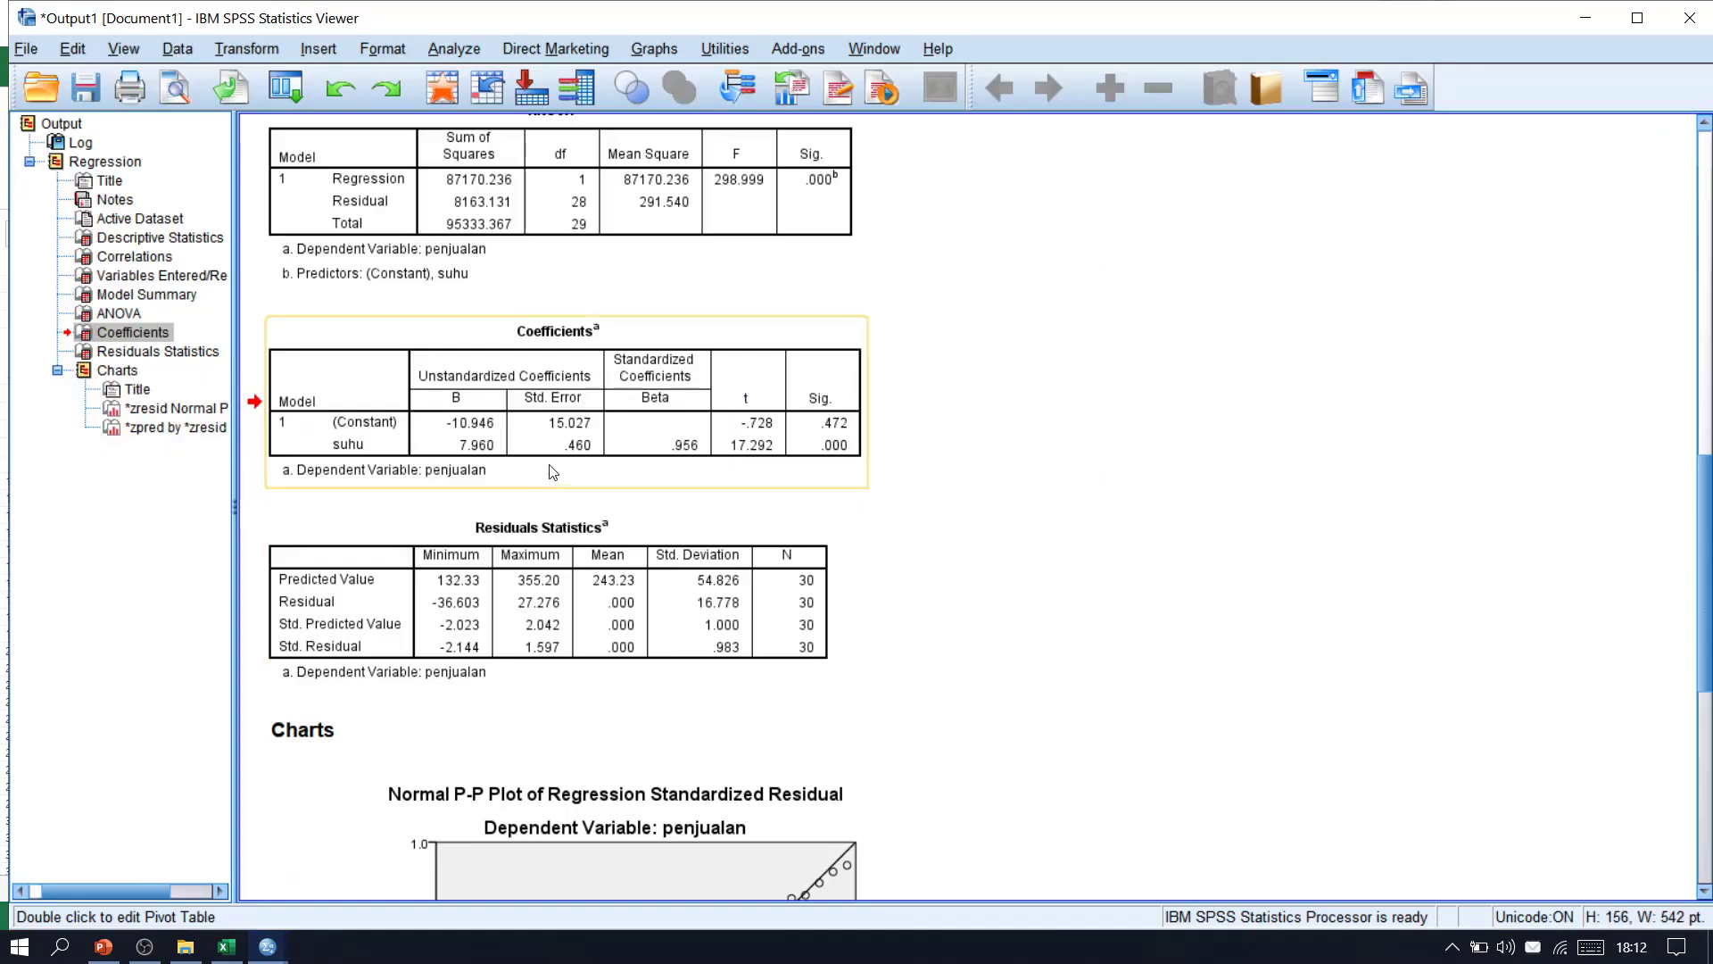
{"action": "left_click", "coordinate": [551, 580]}
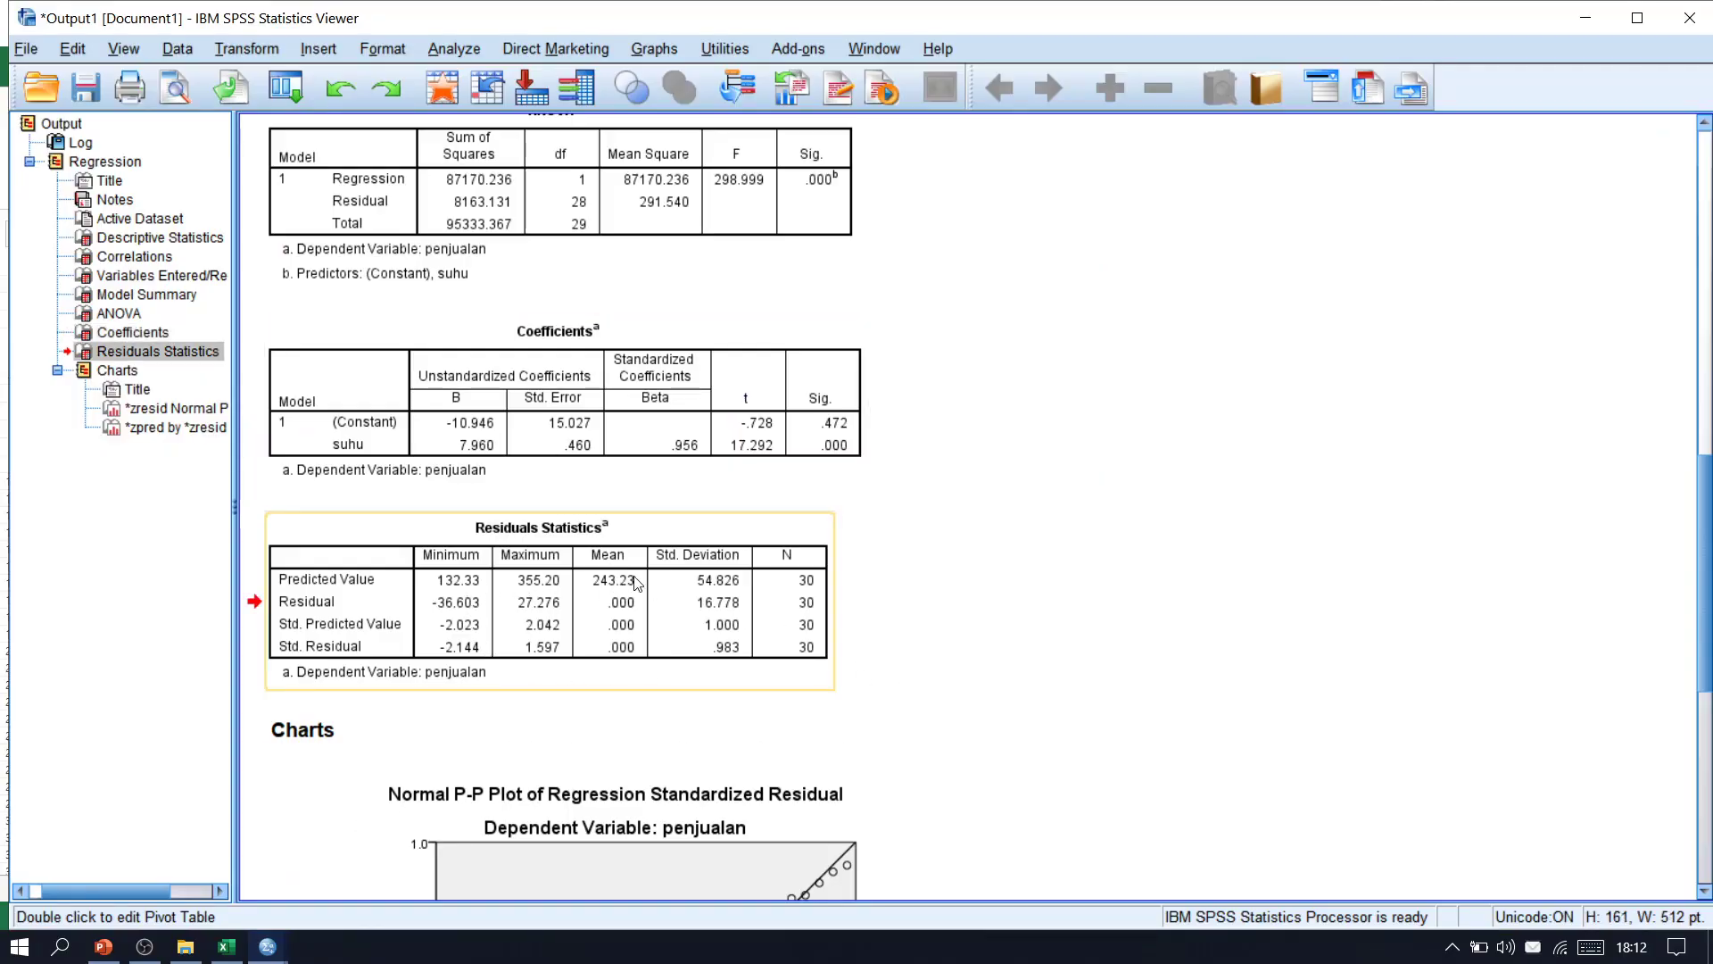
{"action": "scroll", "coordinate": [553, 584], "scroll_direction": "down", "scroll_amount": 3}
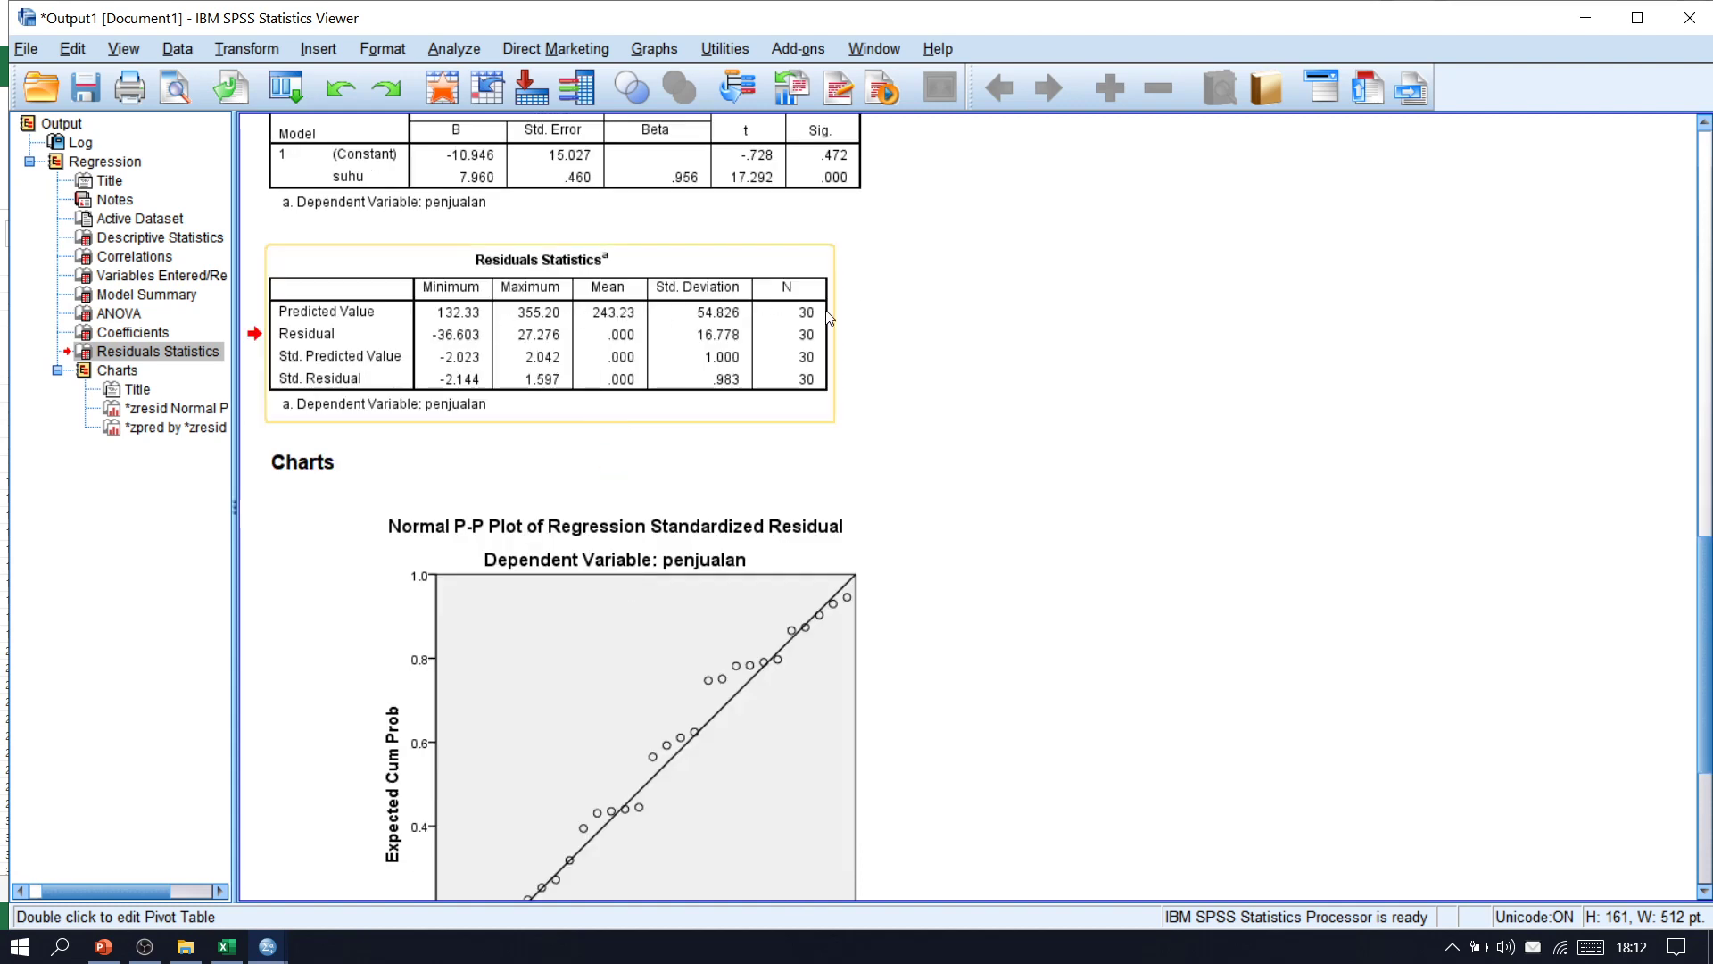
{"action": "scroll", "coordinate": [701, 389], "scroll_direction": "down", "scroll_amount": 3}
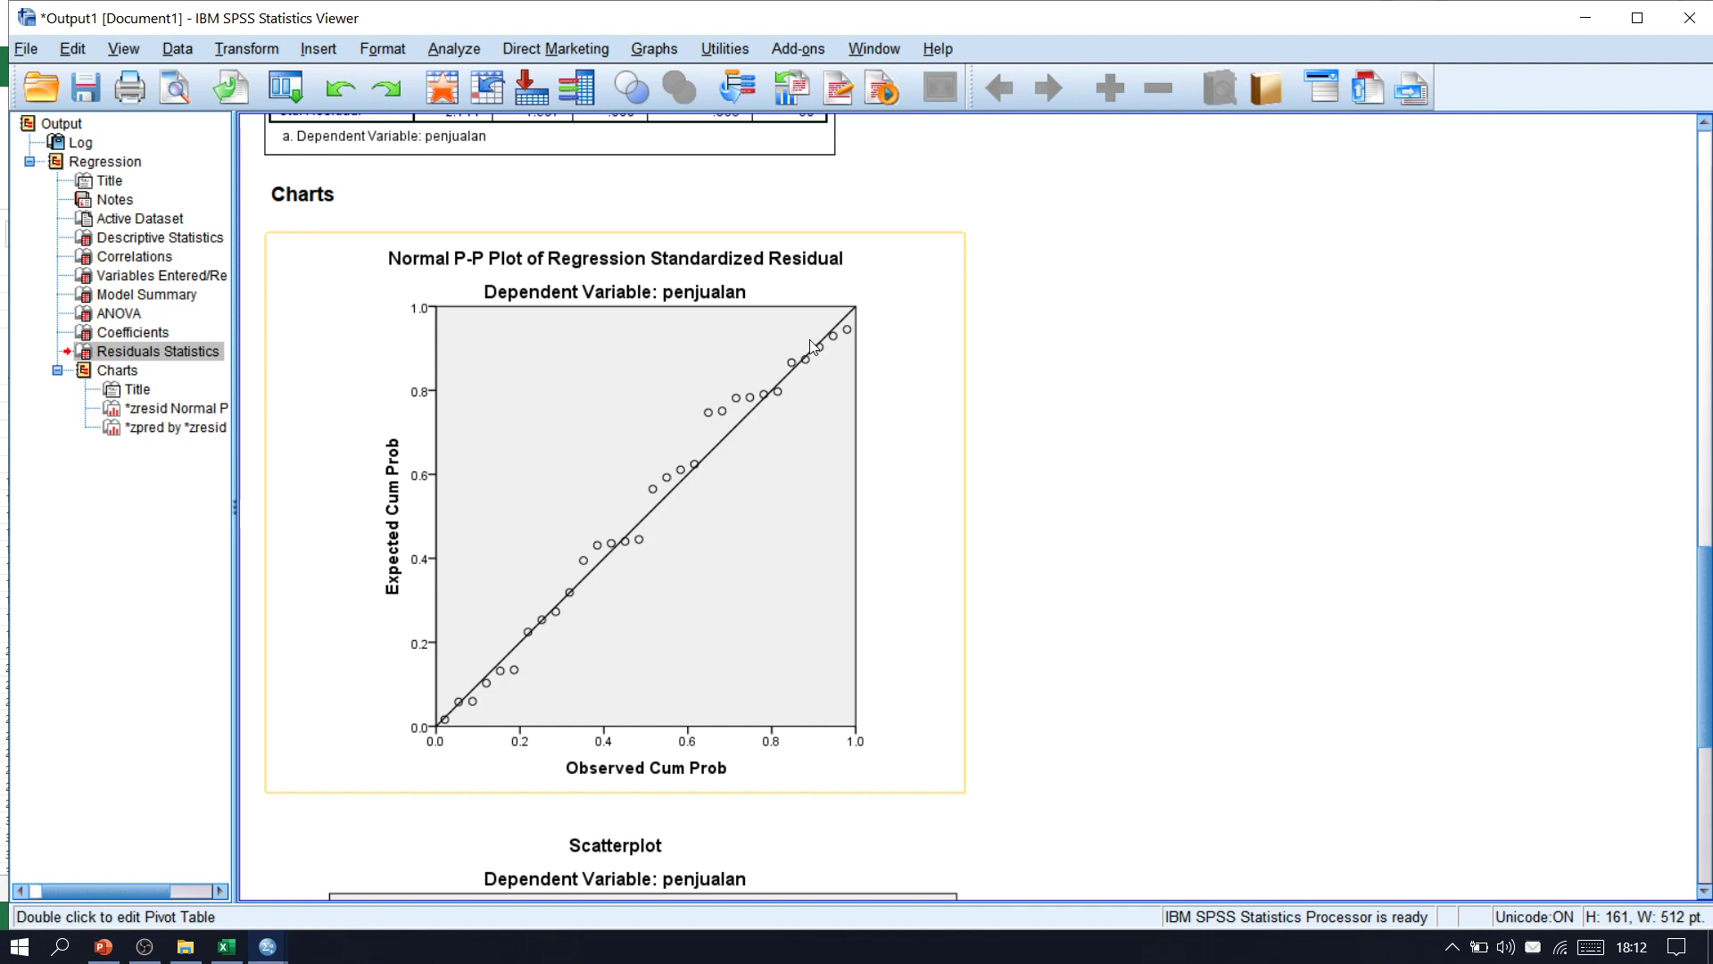
{"action": "scroll", "coordinate": [784, 378], "scroll_direction": "down", "scroll_amount": 3}
{"action": "scroll", "coordinate": [775, 387], "scroll_direction": "down", "scroll_amount": 3}
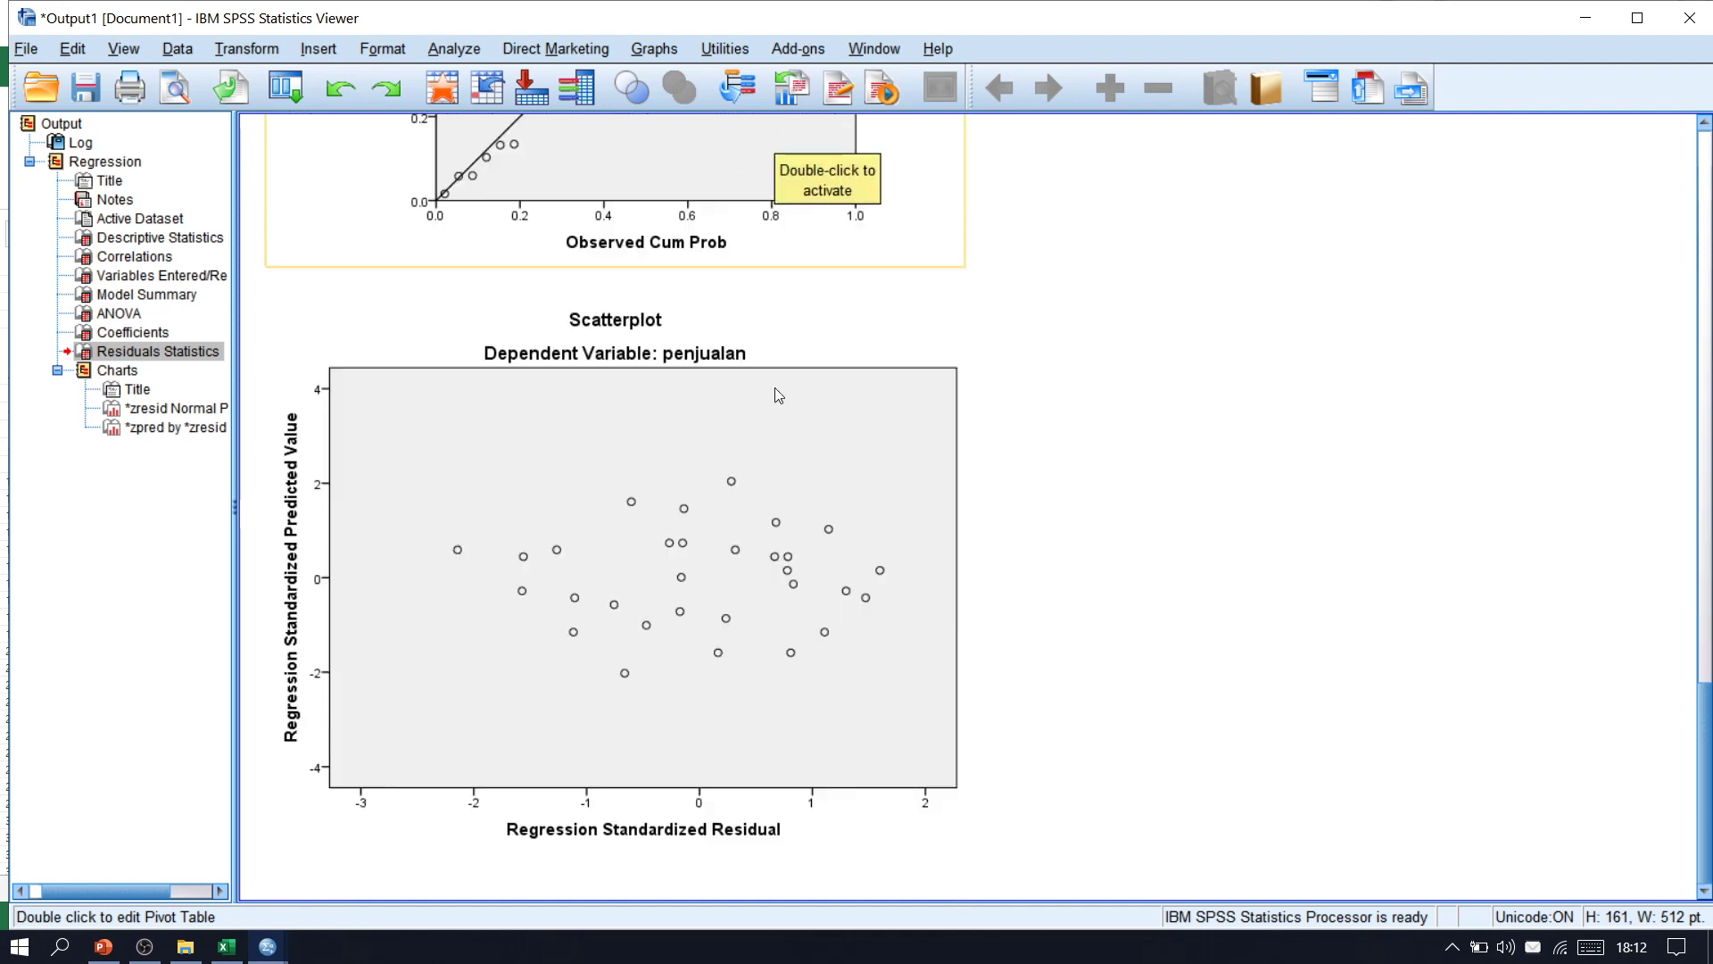
{"action": "scroll", "coordinate": [764, 384], "scroll_direction": "up", "scroll_amount": 6}
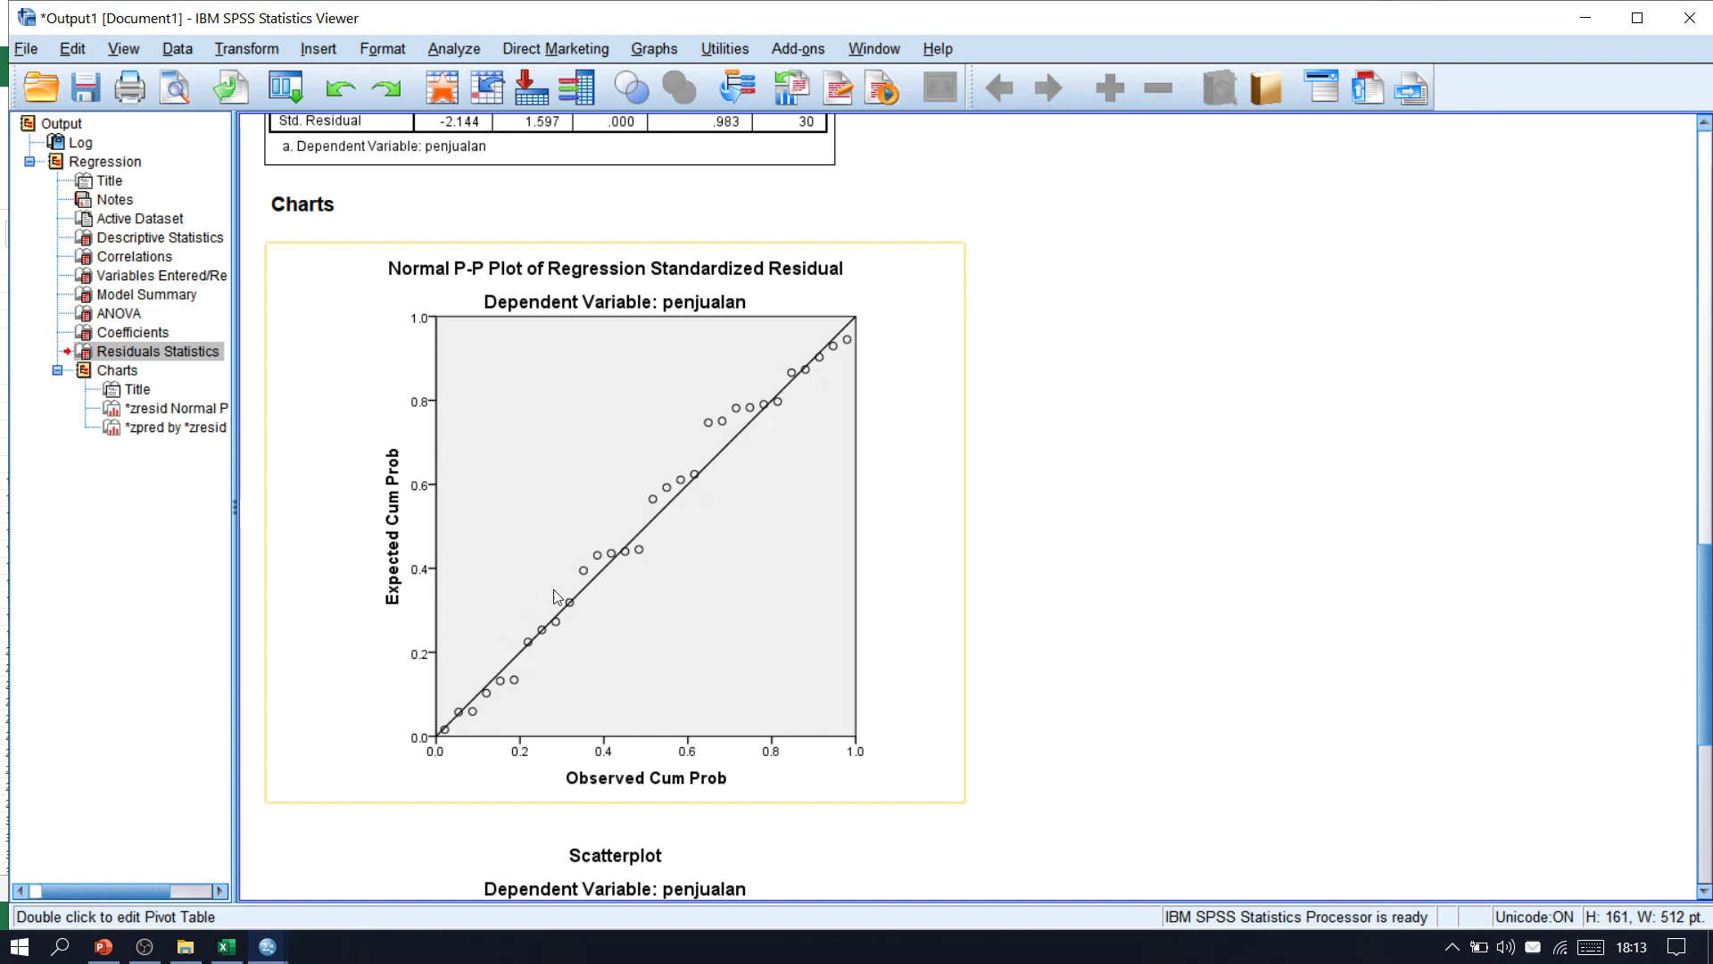
{"action": "scroll", "coordinate": [740, 519], "scroll_direction": "down", "scroll_amount": 5}
{"action": "left_click", "coordinate": [694, 577]}
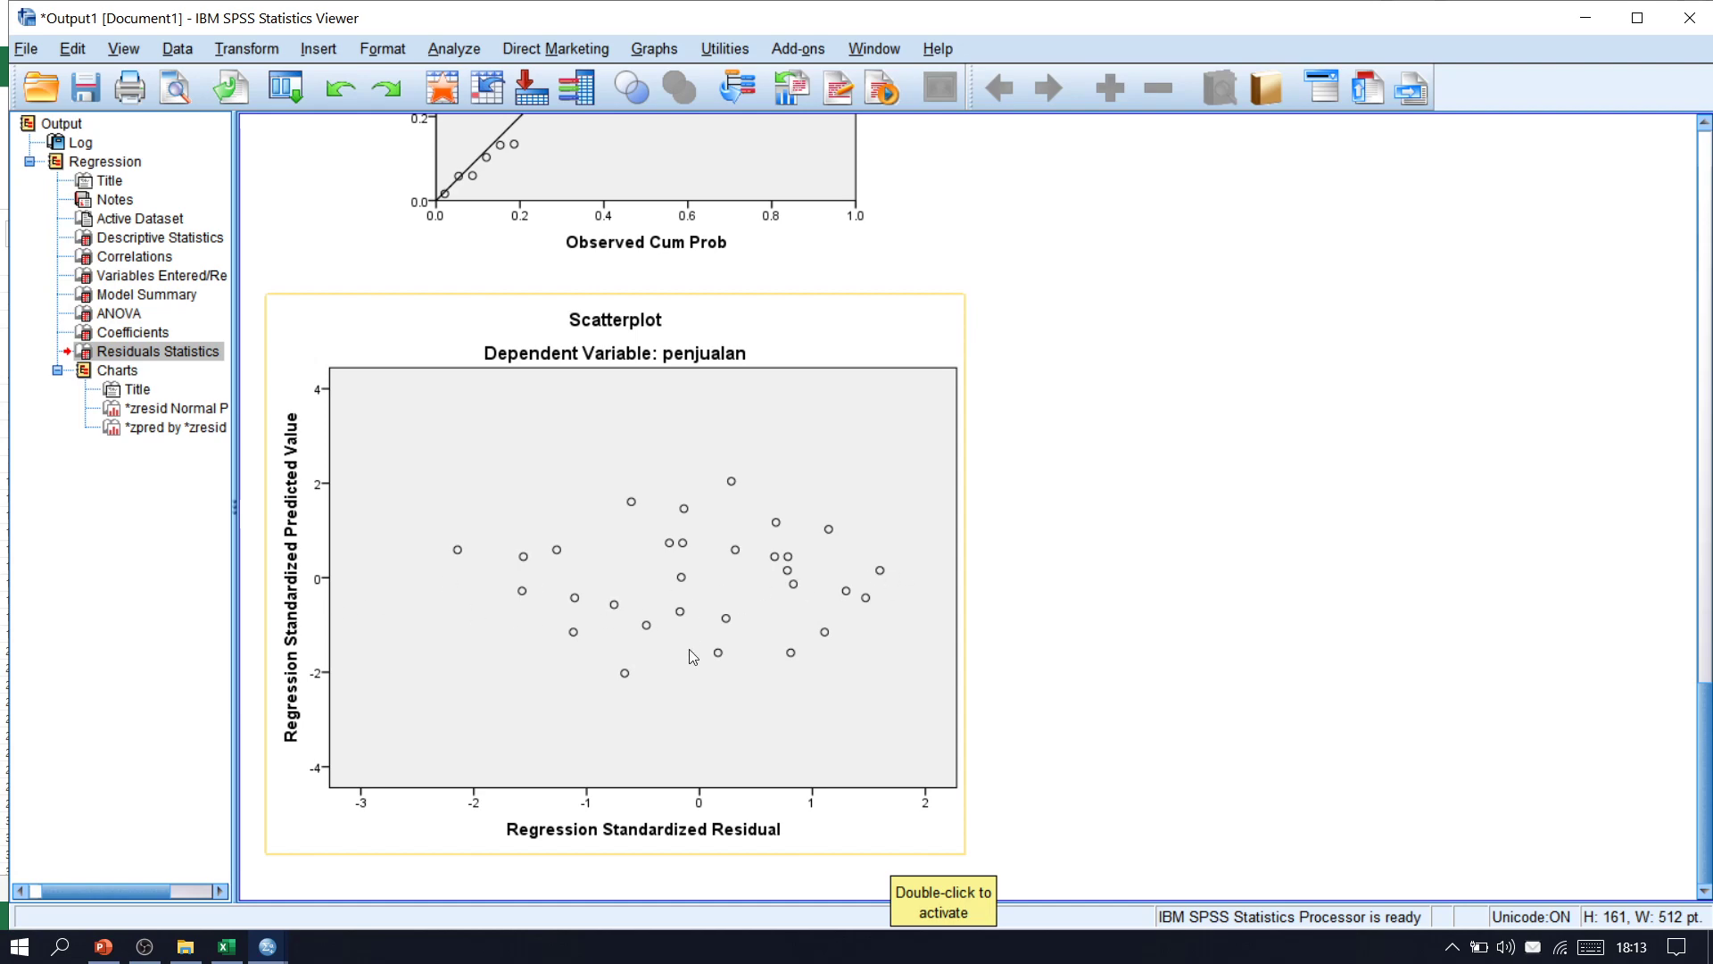
Close the regression output viewer without saving its contents
{"action": "scroll", "coordinate": [963, 526], "scroll_direction": "up", "scroll_amount": 10}
{"action": "scroll", "coordinate": [963, 526], "scroll_direction": "up", "scroll_amount": 5}
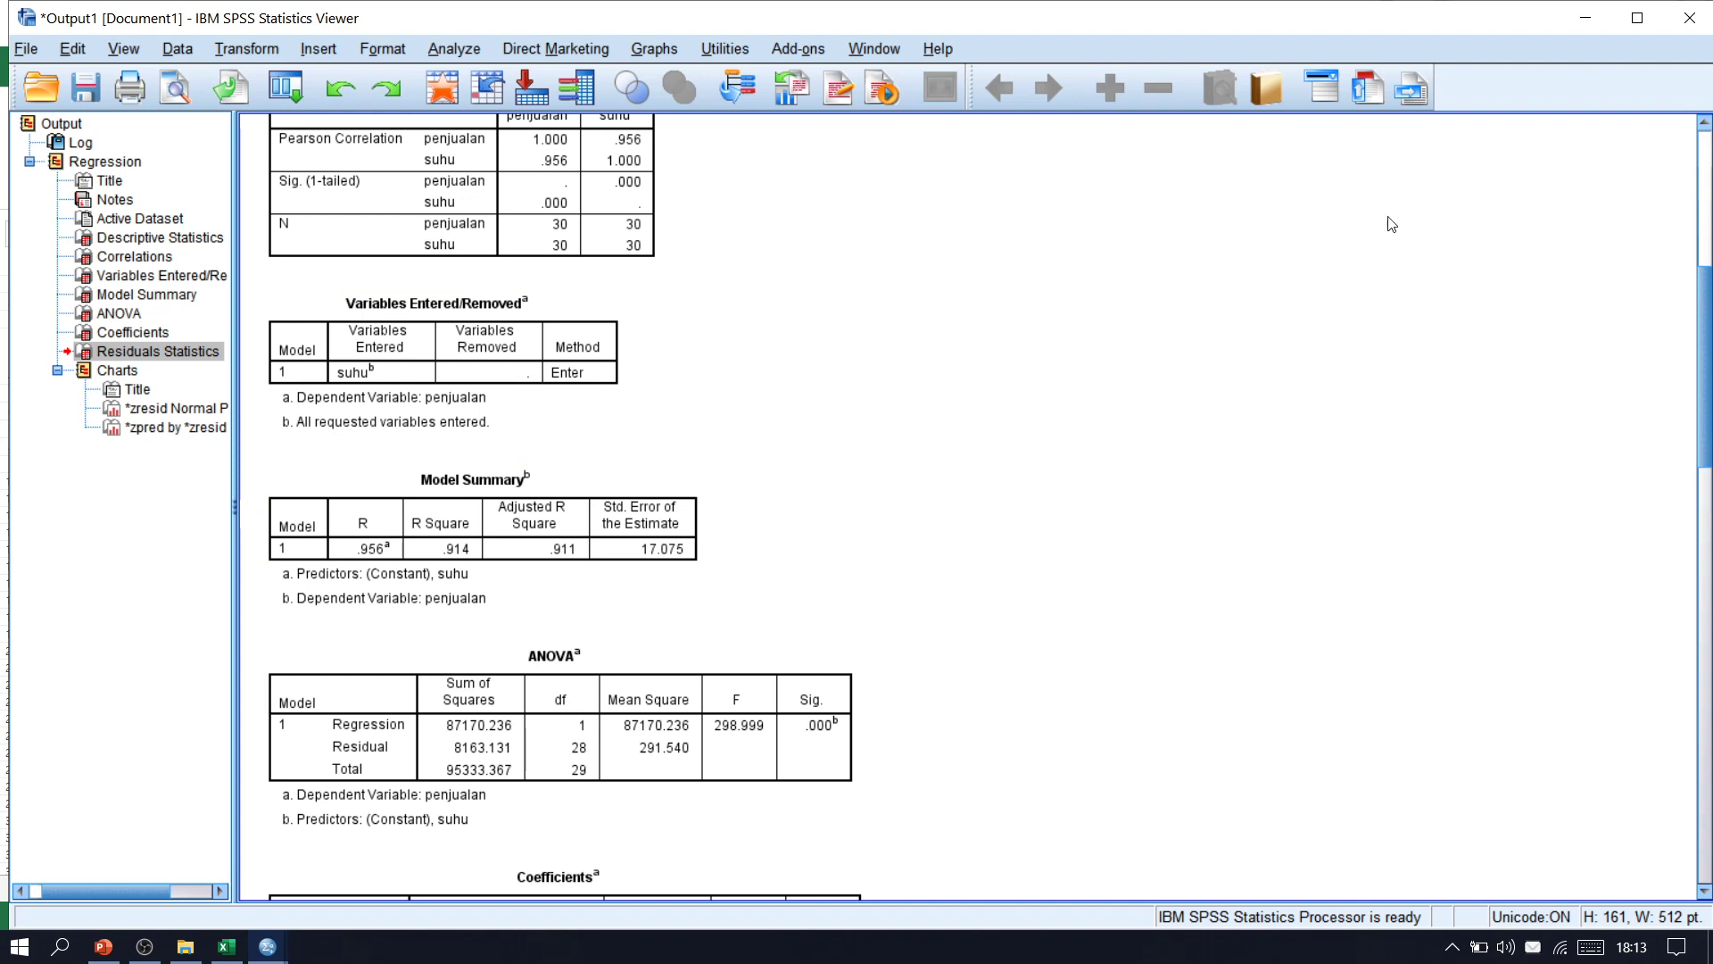
{"action": "left_click", "coordinate": [1692, 22]}
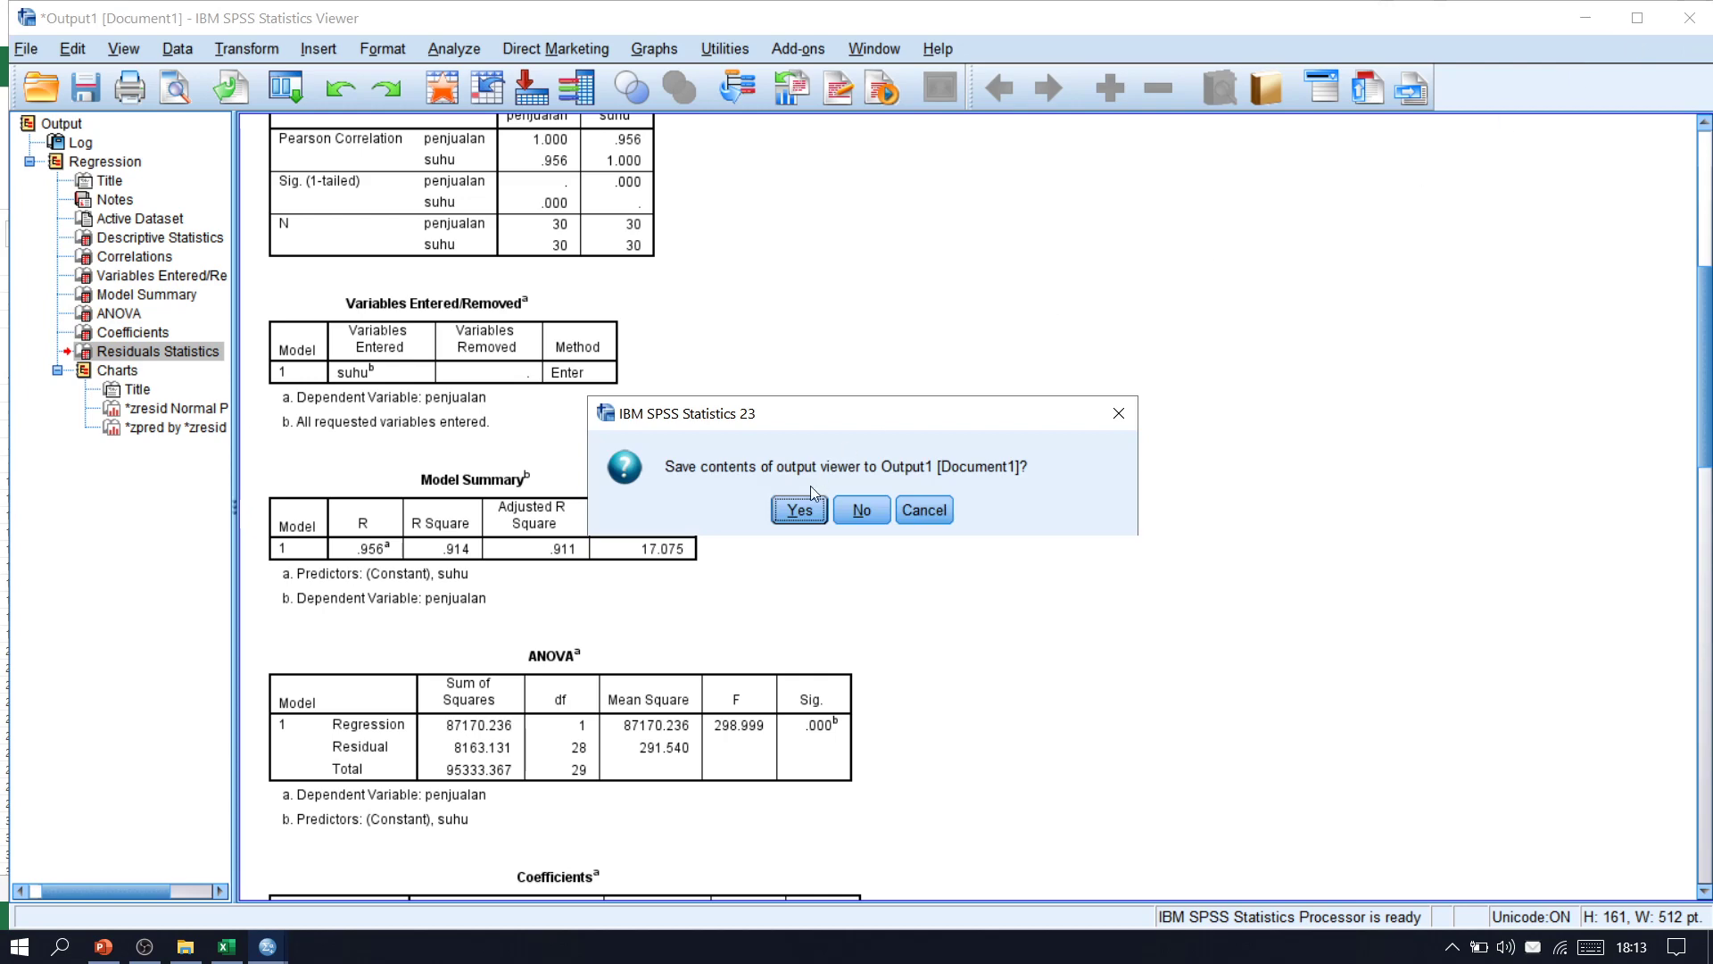
{"action": "left_click", "coordinate": [862, 510]}
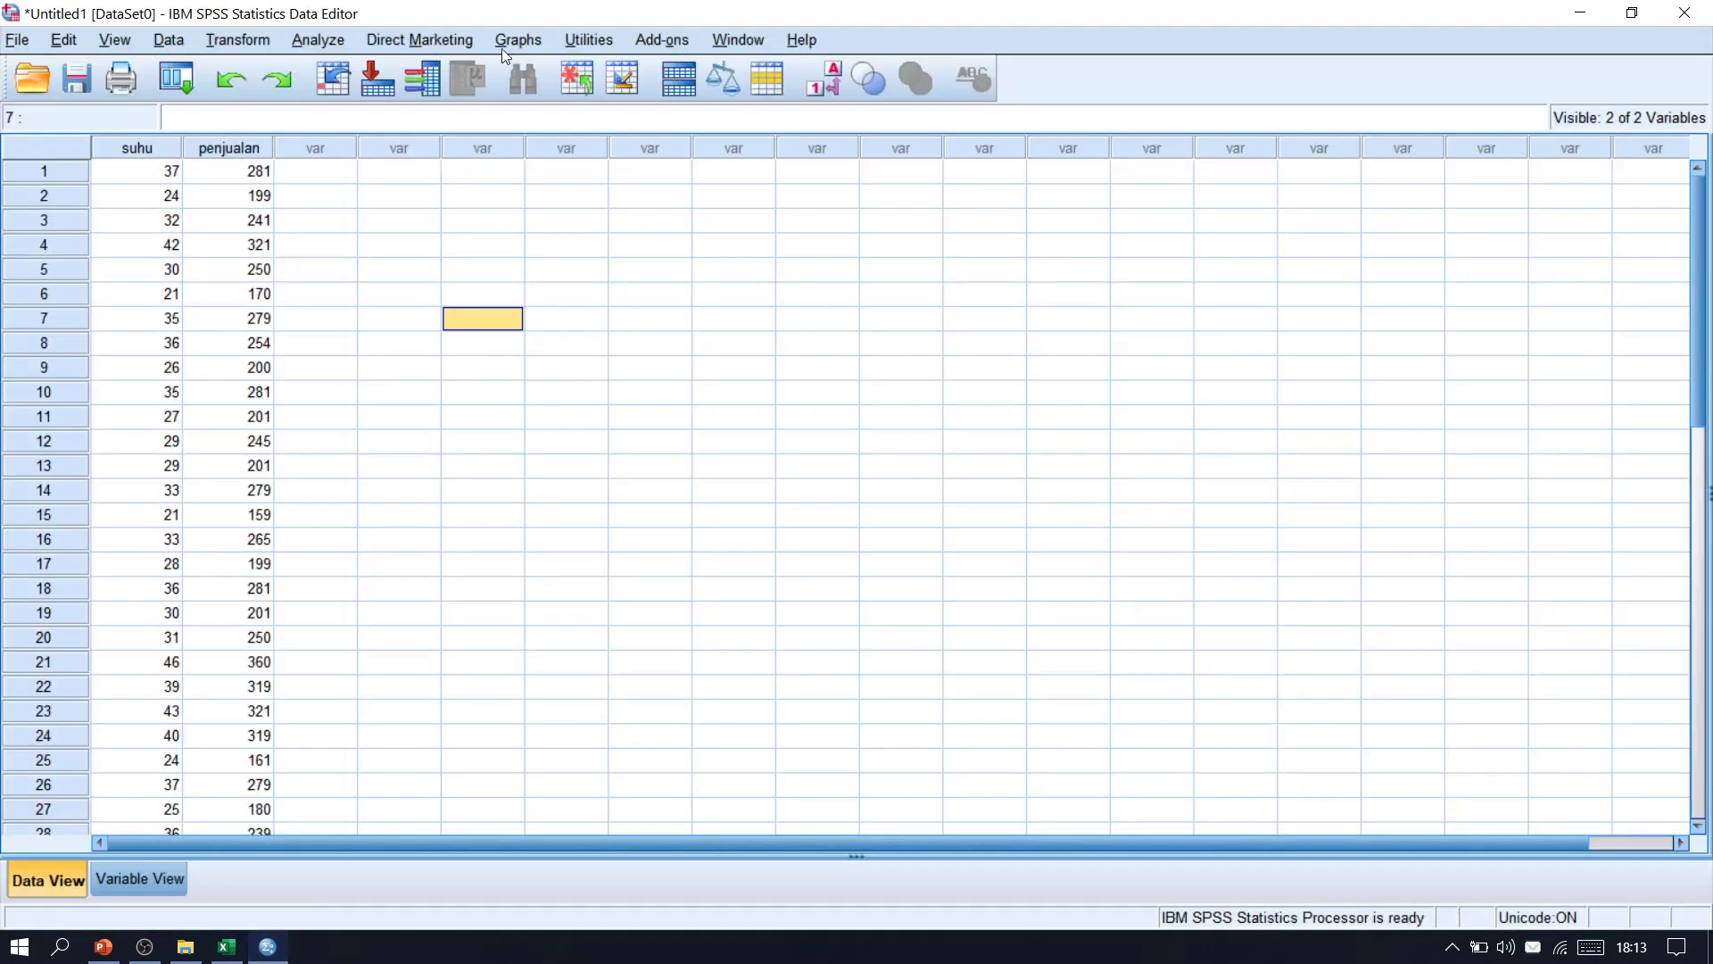
{"action": "left_click", "coordinate": [511, 41]}
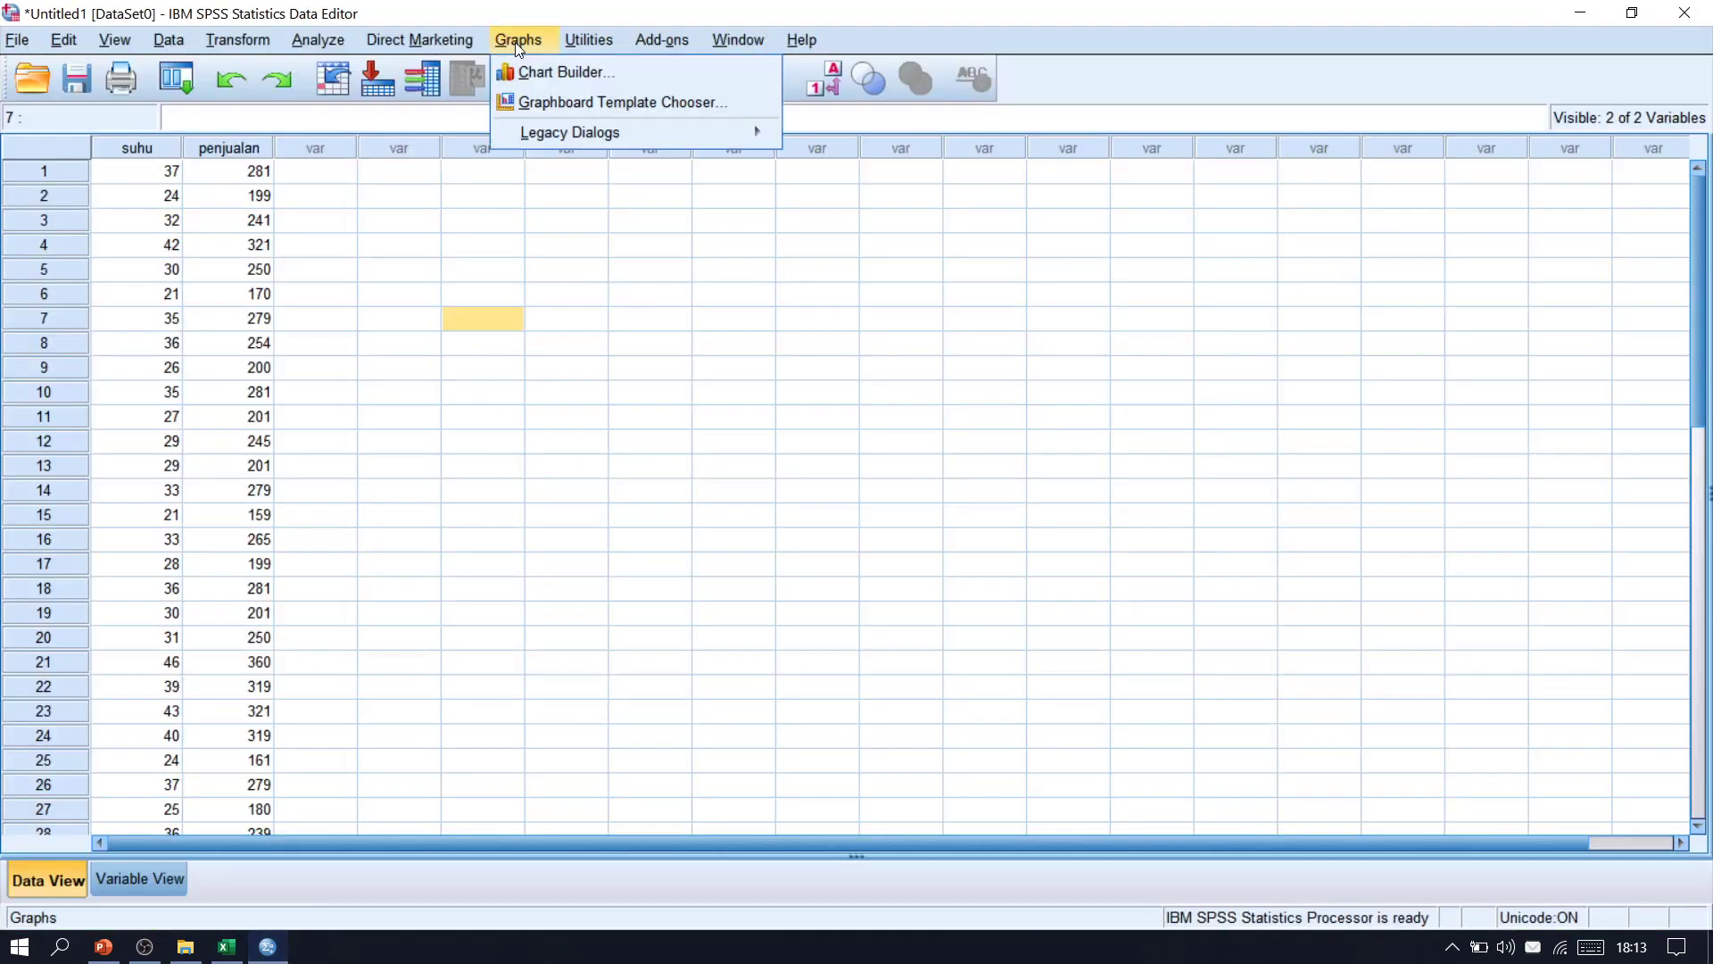
{"action": "left_click", "coordinate": [548, 71]}
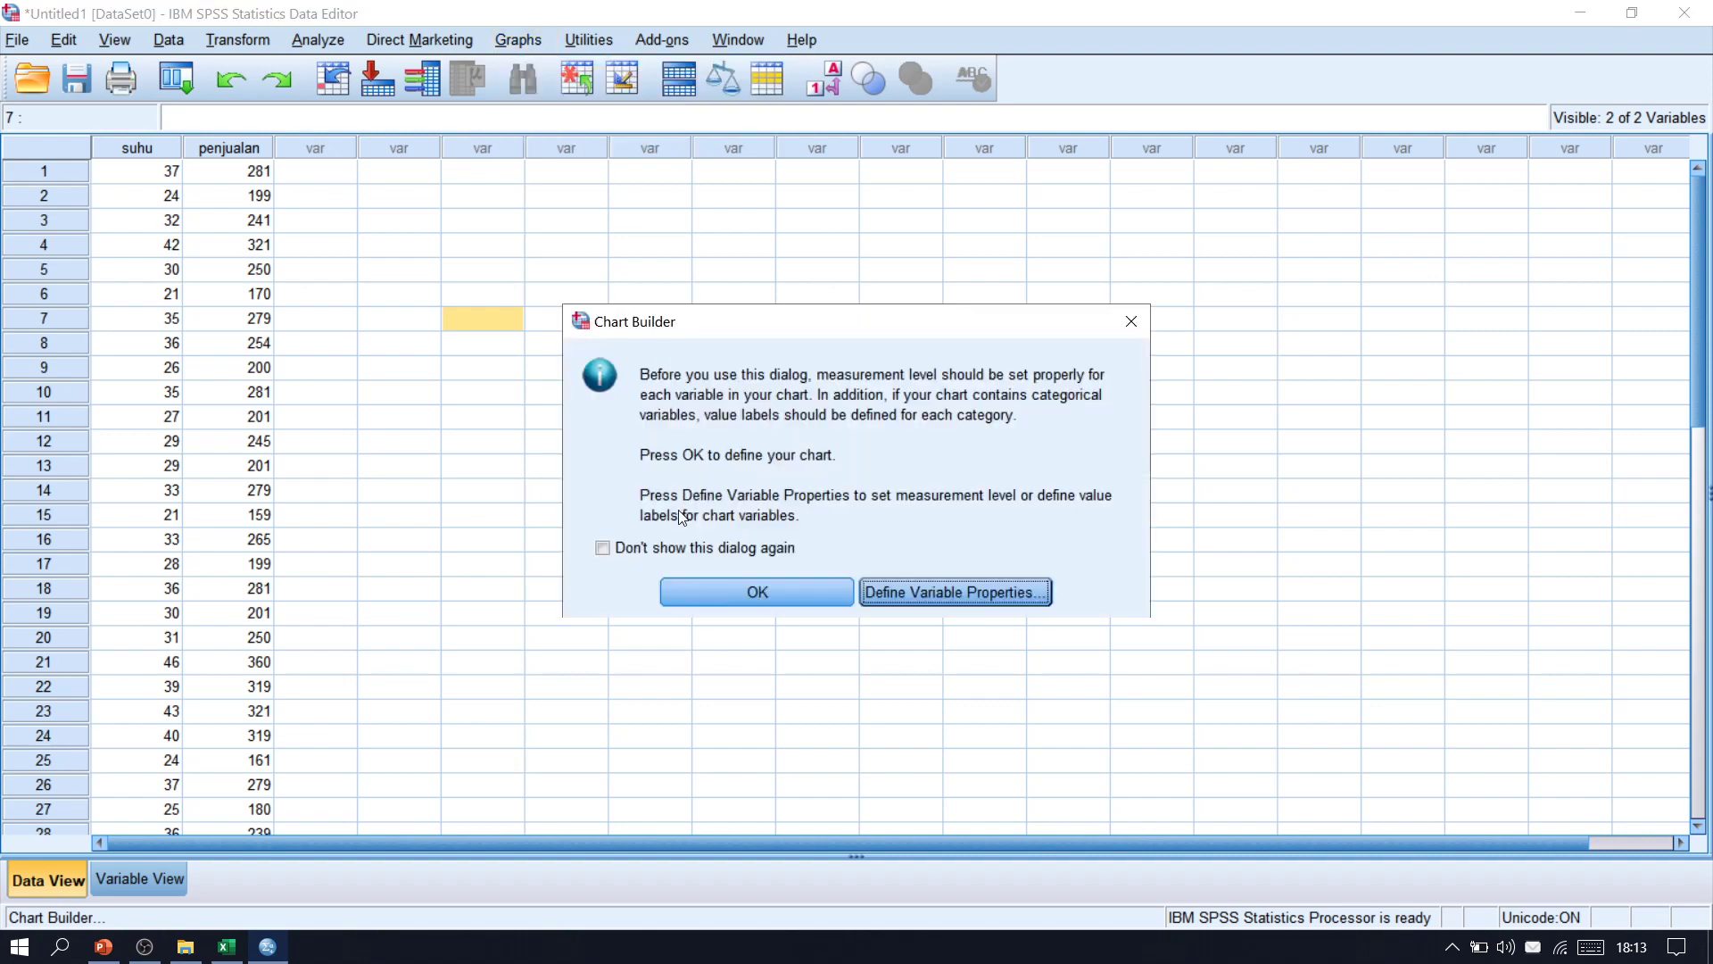
{"action": "left_click", "coordinate": [908, 591]}
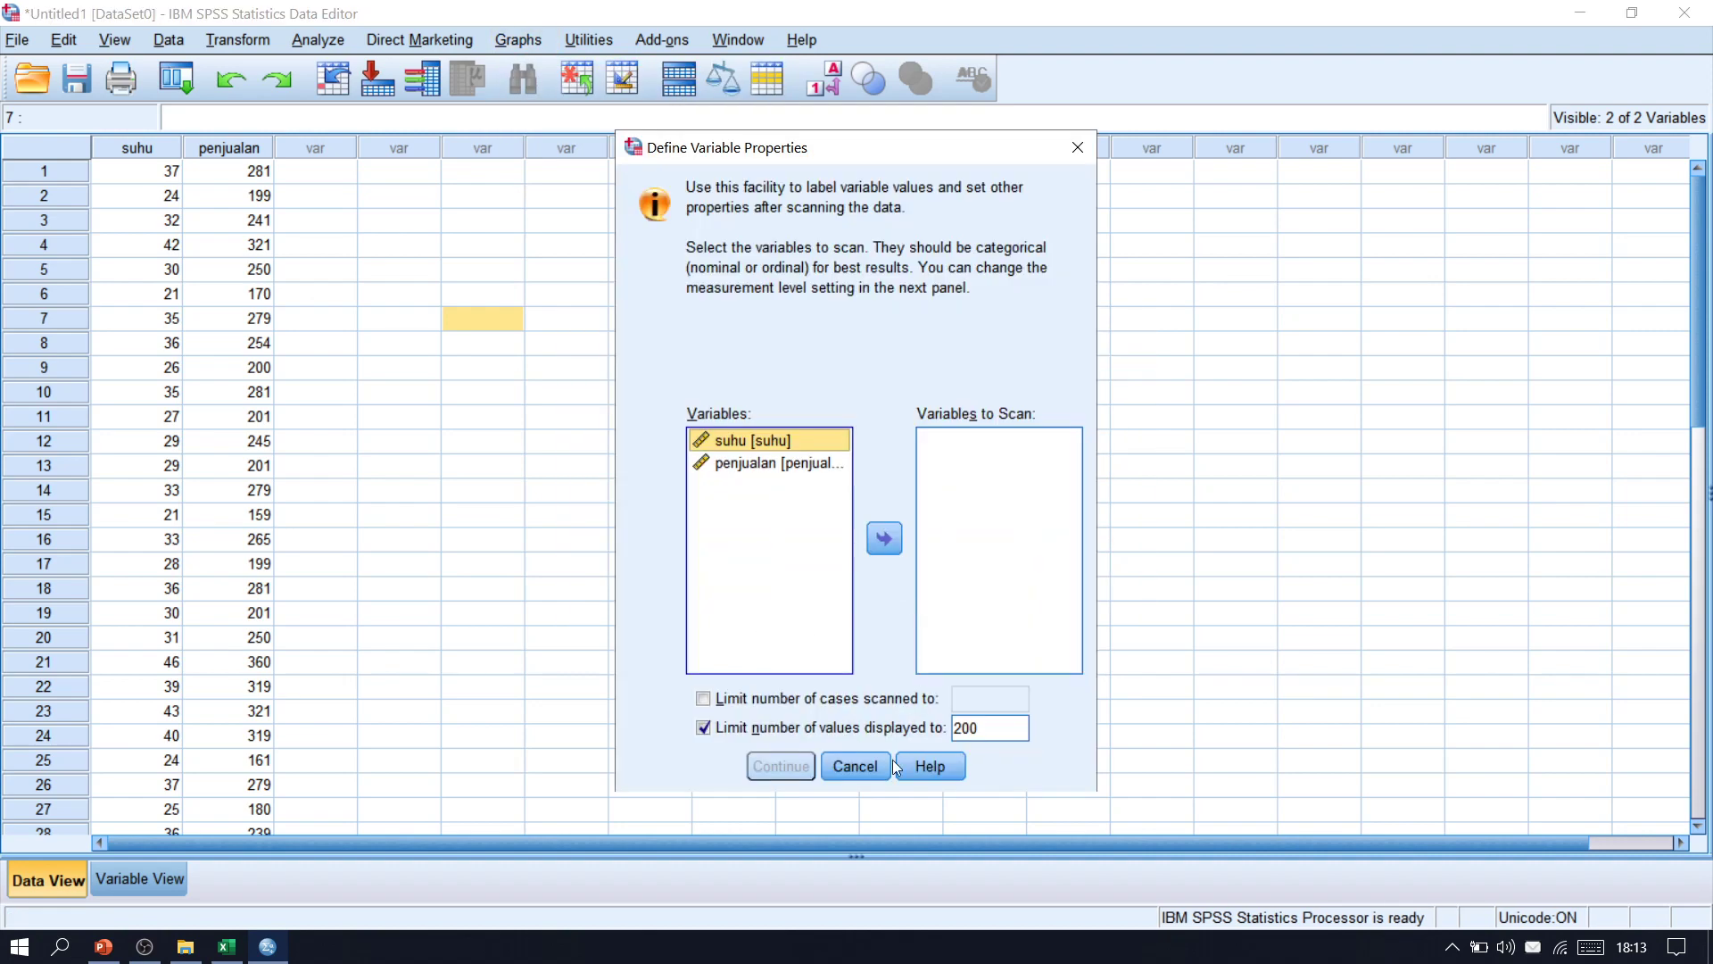
{"action": "left_click", "coordinate": [889, 765]}
Start a new chart in Chart Builder using the simple scatter type from the Scatter/Dot gallery
{"action": "left_click", "coordinate": [518, 36]}
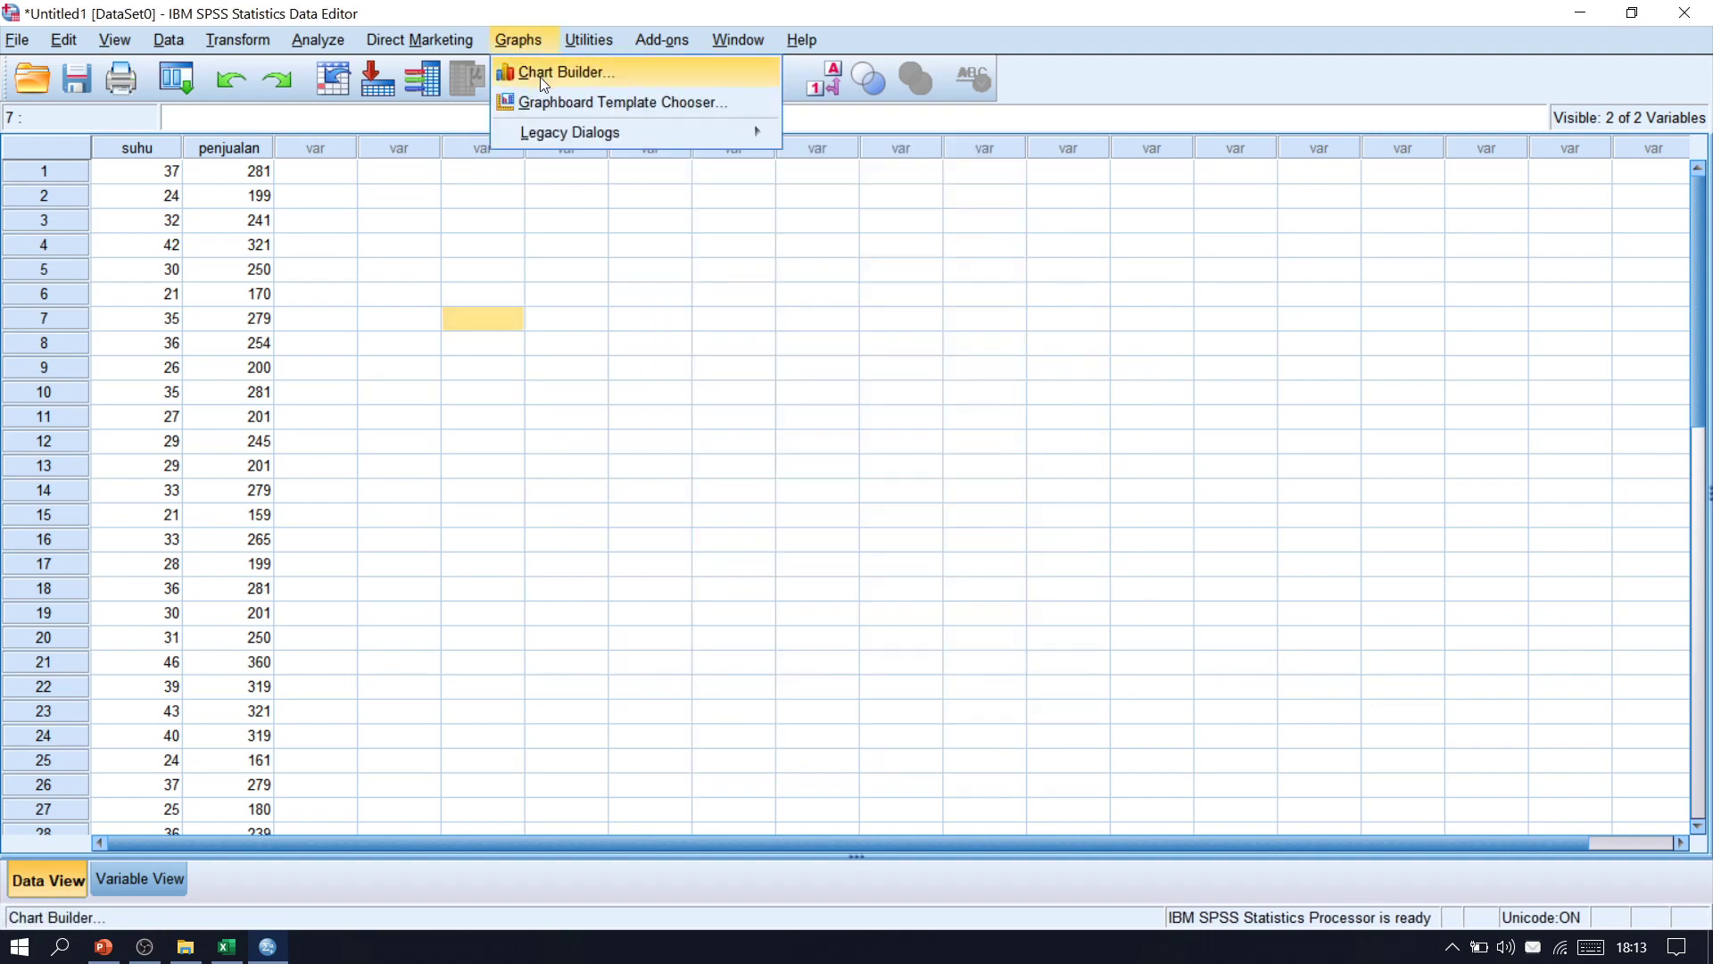
{"action": "left_click", "coordinate": [551, 70]}
{"action": "left_click", "coordinate": [758, 591]}
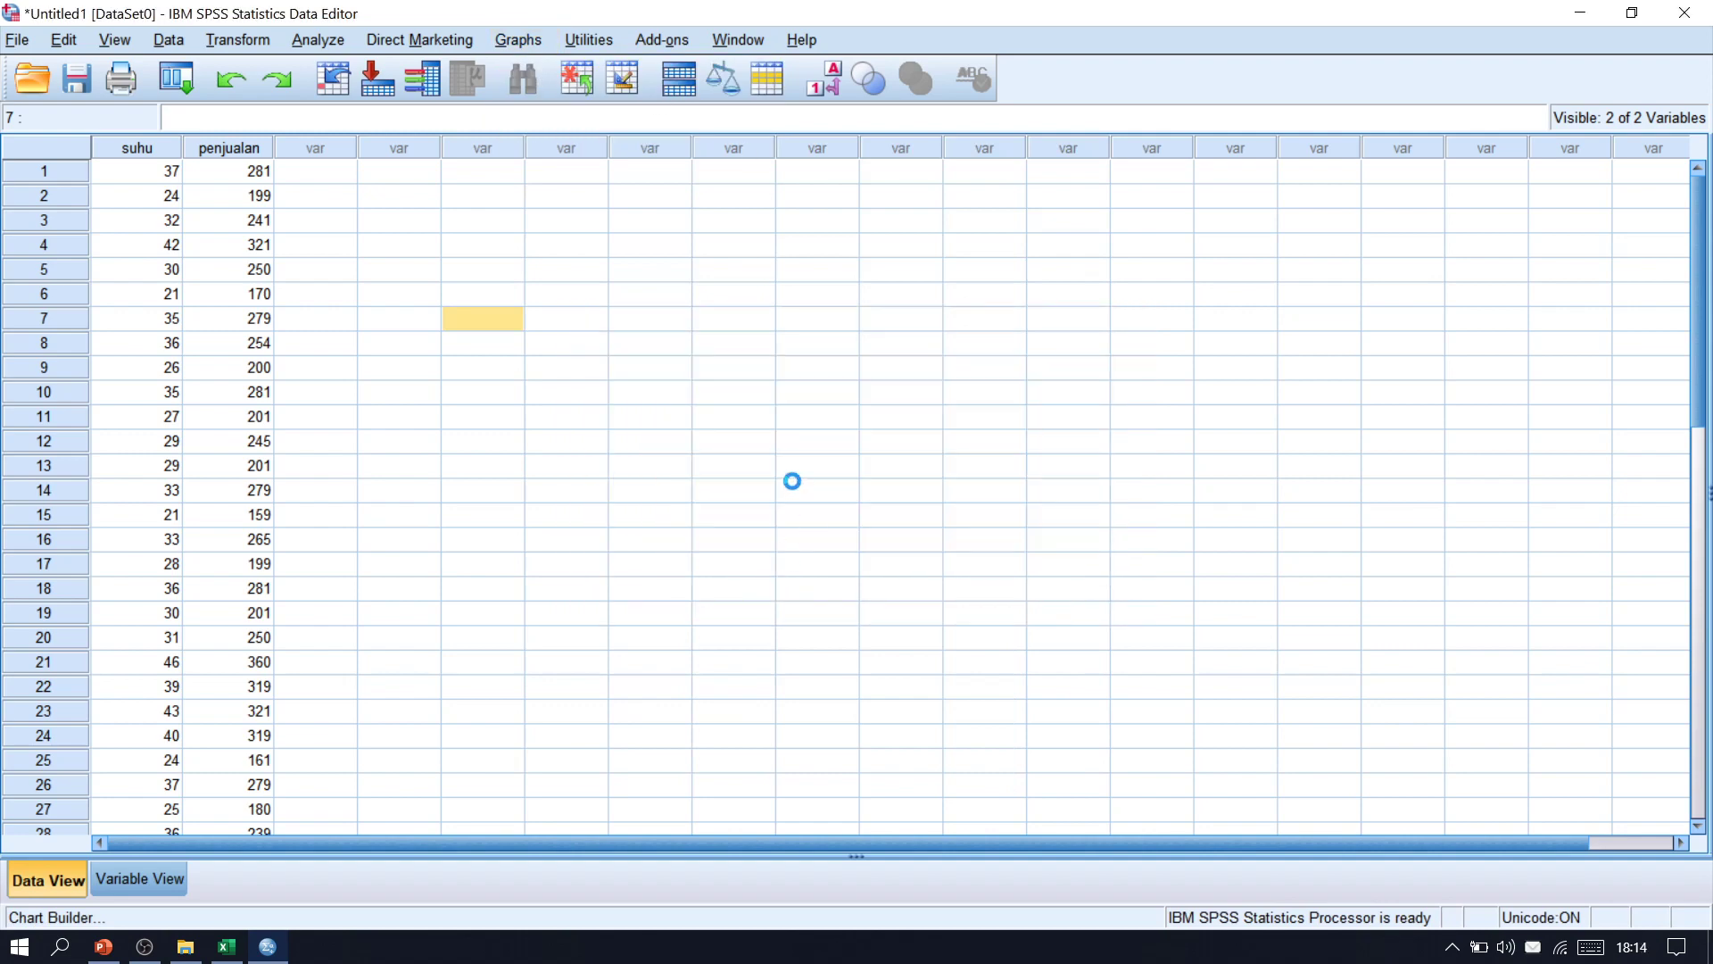
{"action": "left_click", "coordinate": [616, 667]}
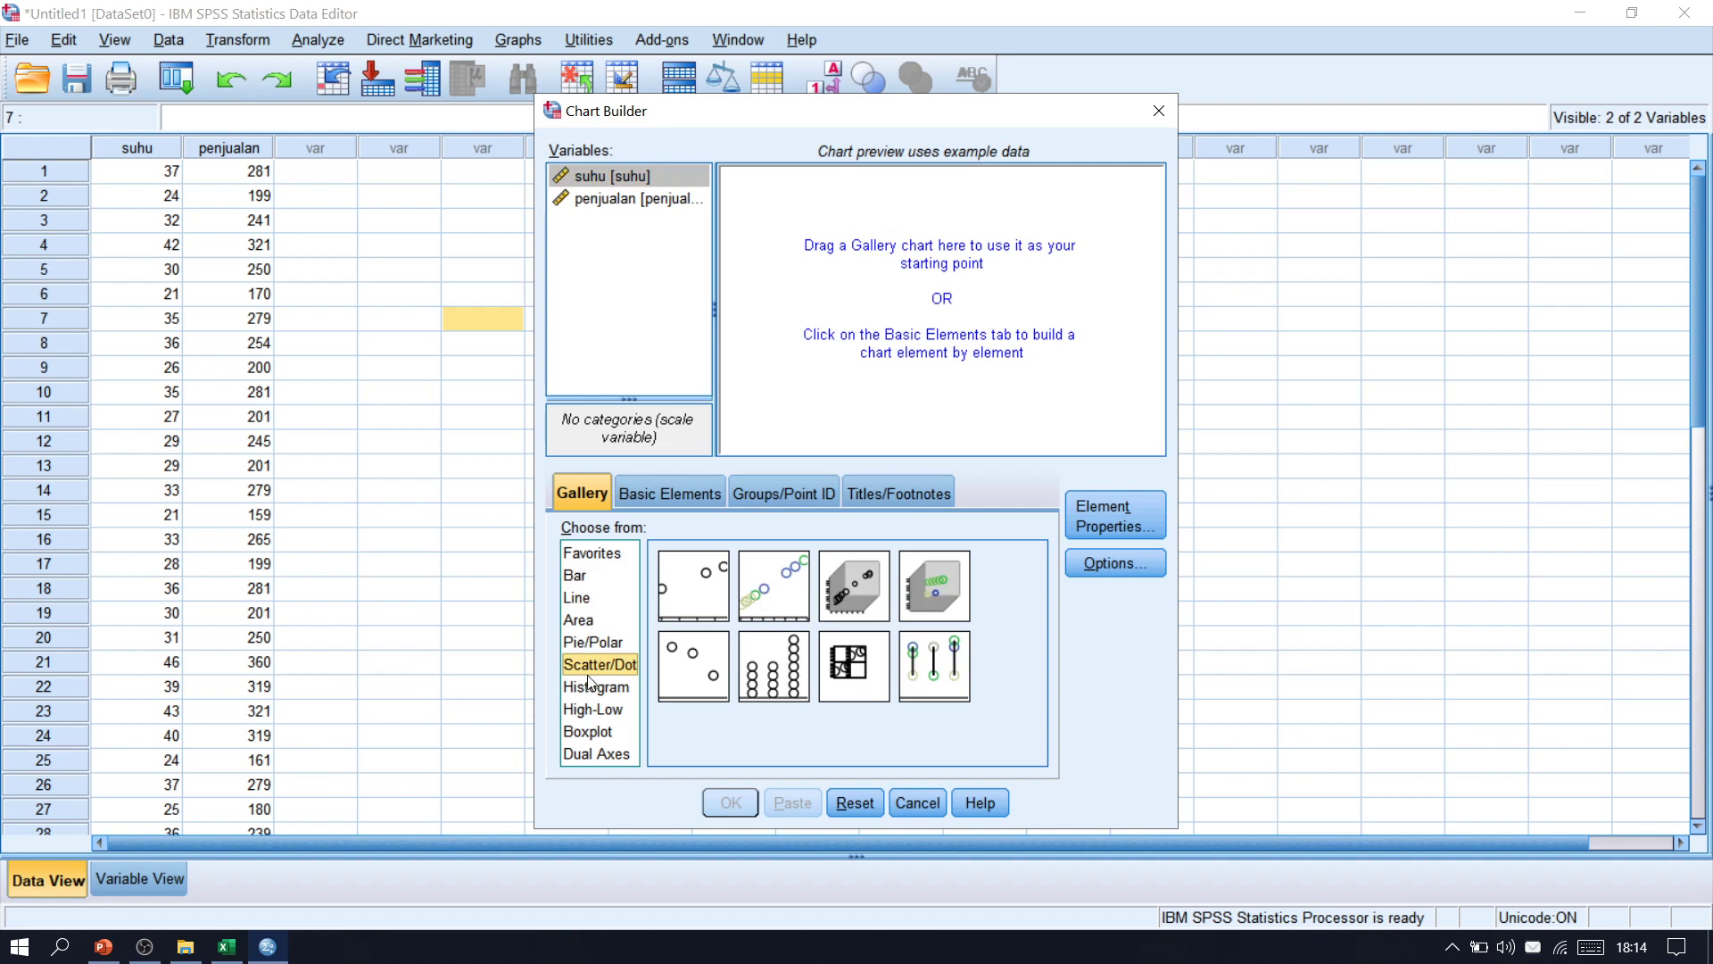
{"action": "left_click", "coordinate": [711, 571]}
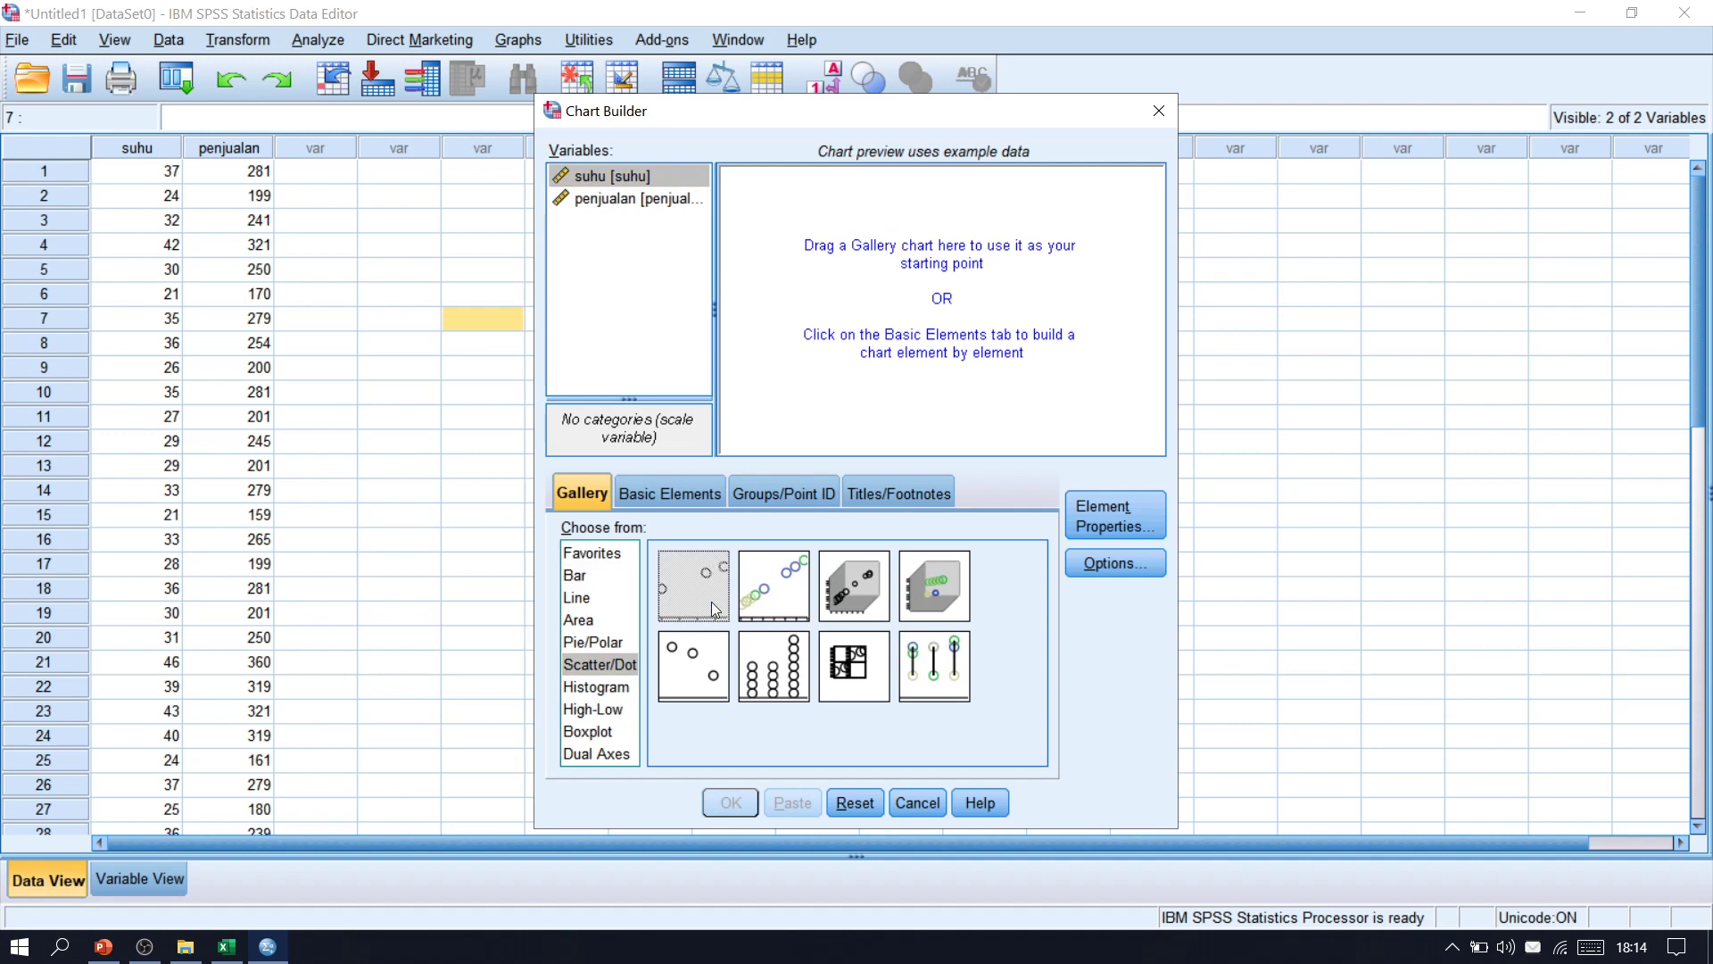
{"action": "left_click", "coordinate": [699, 678]}
{"action": "left_click", "coordinate": [714, 586]}
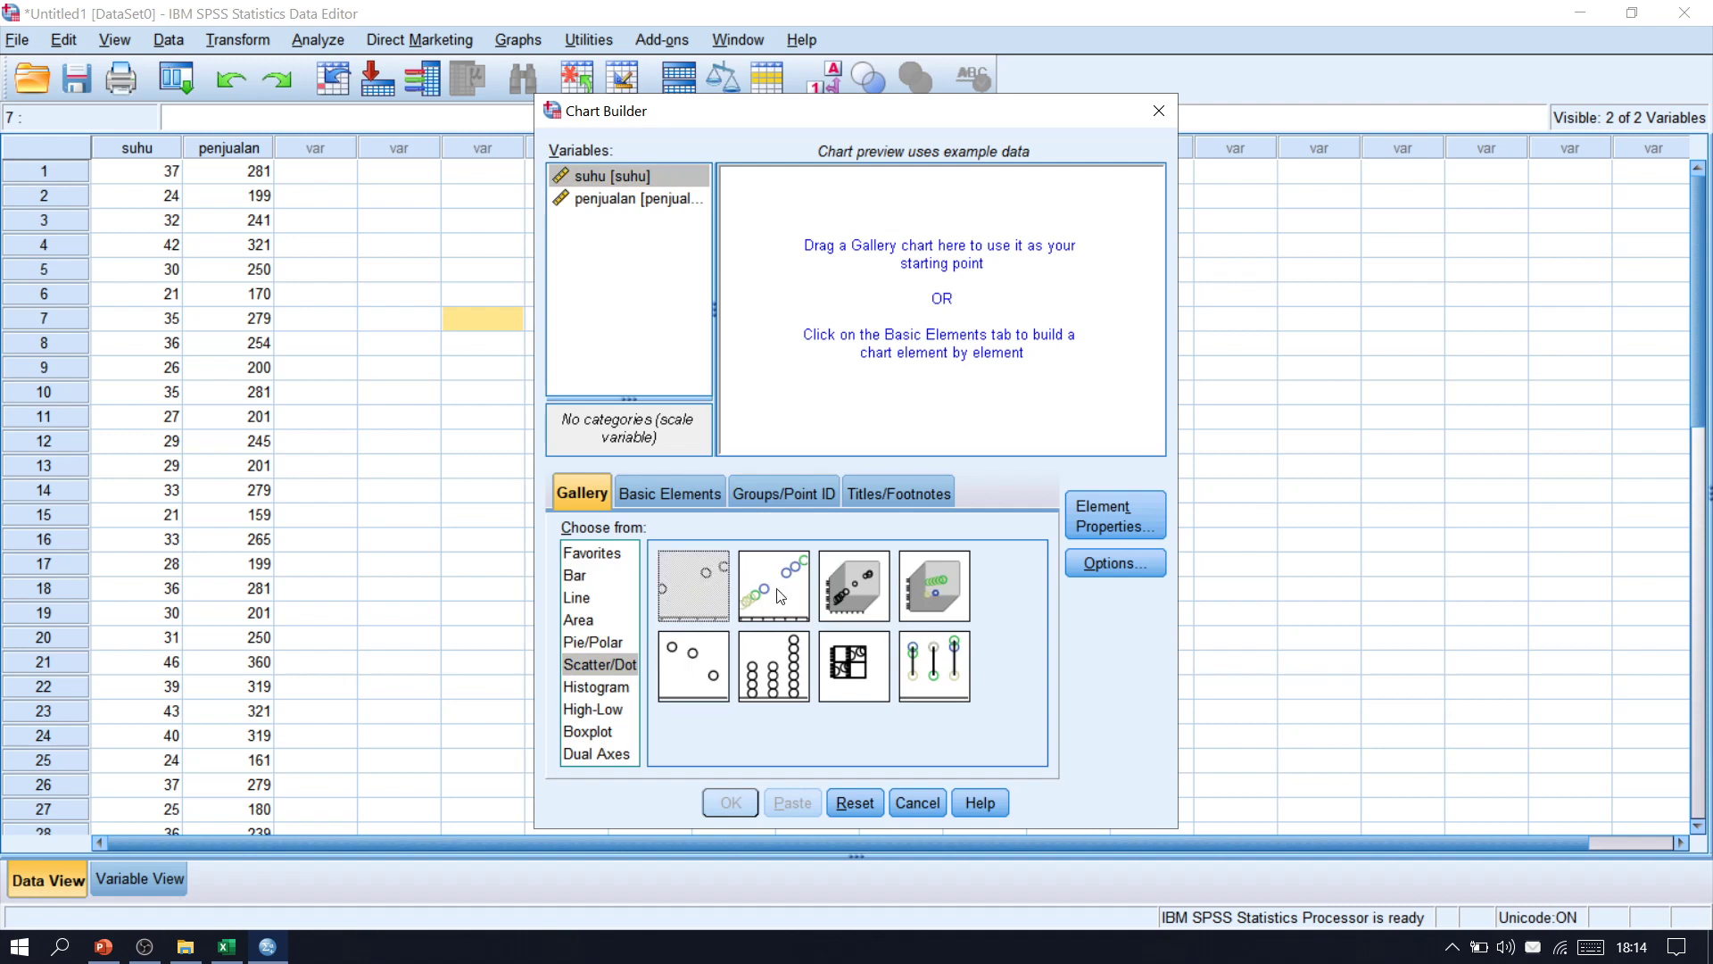
{"action": "double_click", "coordinate": [686, 601]}
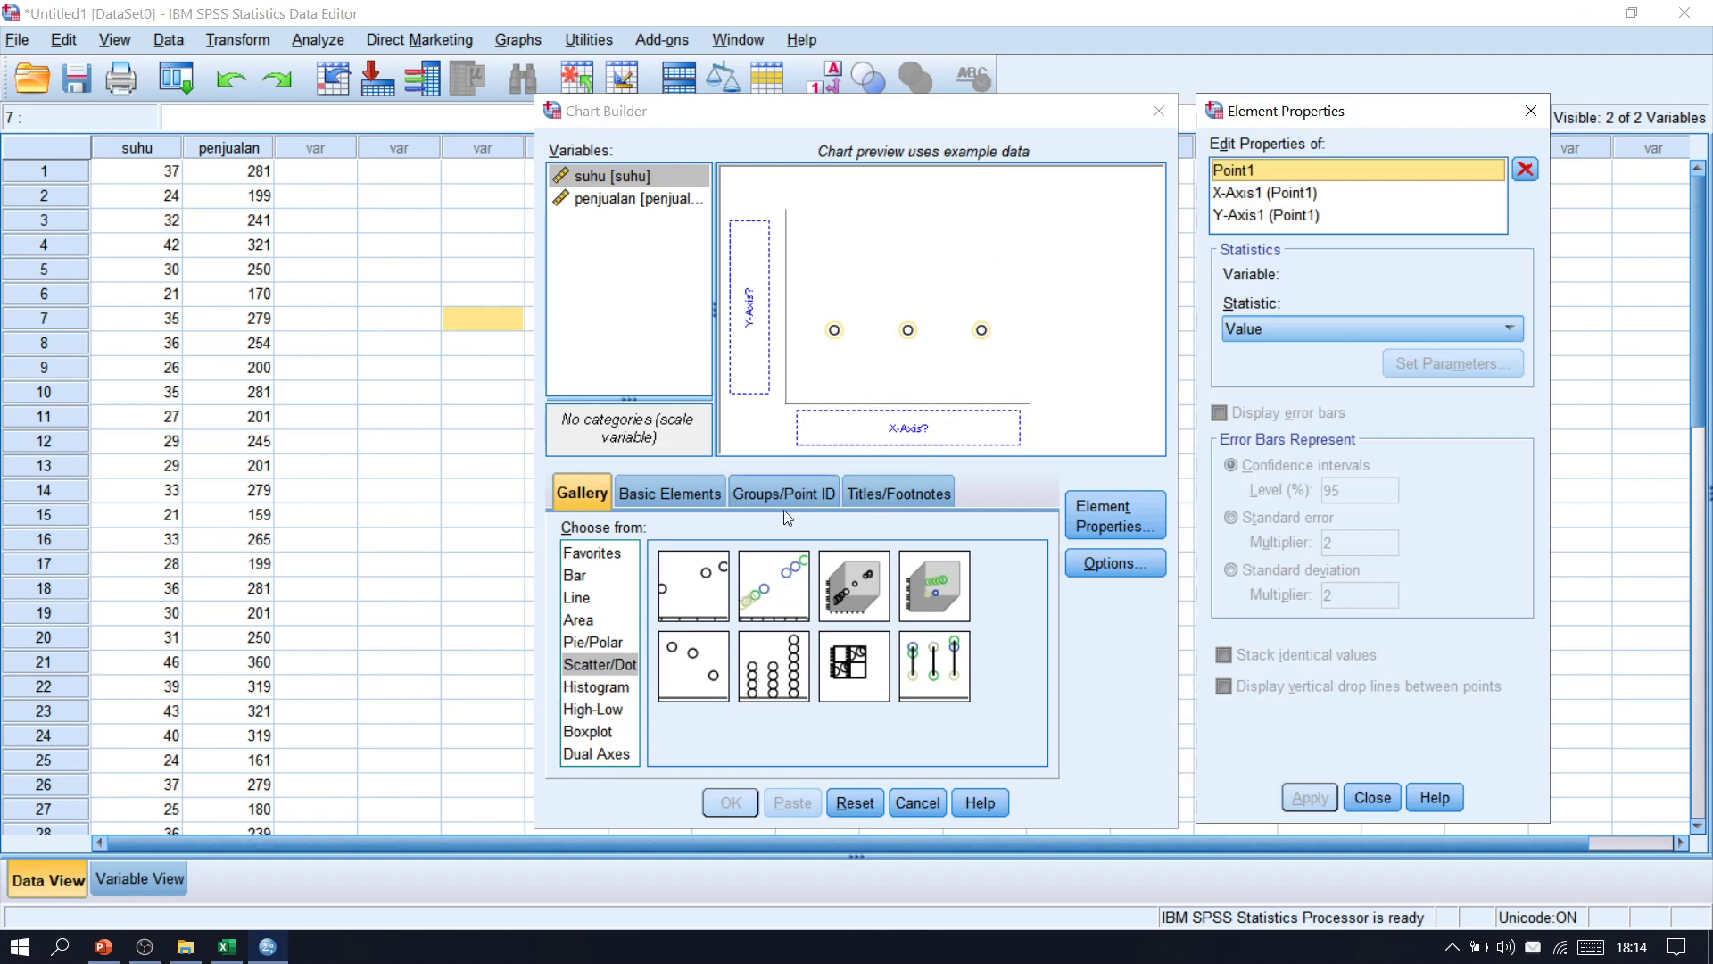
Assign suhu to the X axis and penjualan to the Y axis of the scatter chart
{"action": "left_click", "coordinate": [599, 182]}
{"action": "left_click_drag", "start_coordinate": [603, 183], "coordinate": [870, 439]}
{"action": "left_click_drag", "start_coordinate": [638, 200], "coordinate": [742, 323]}
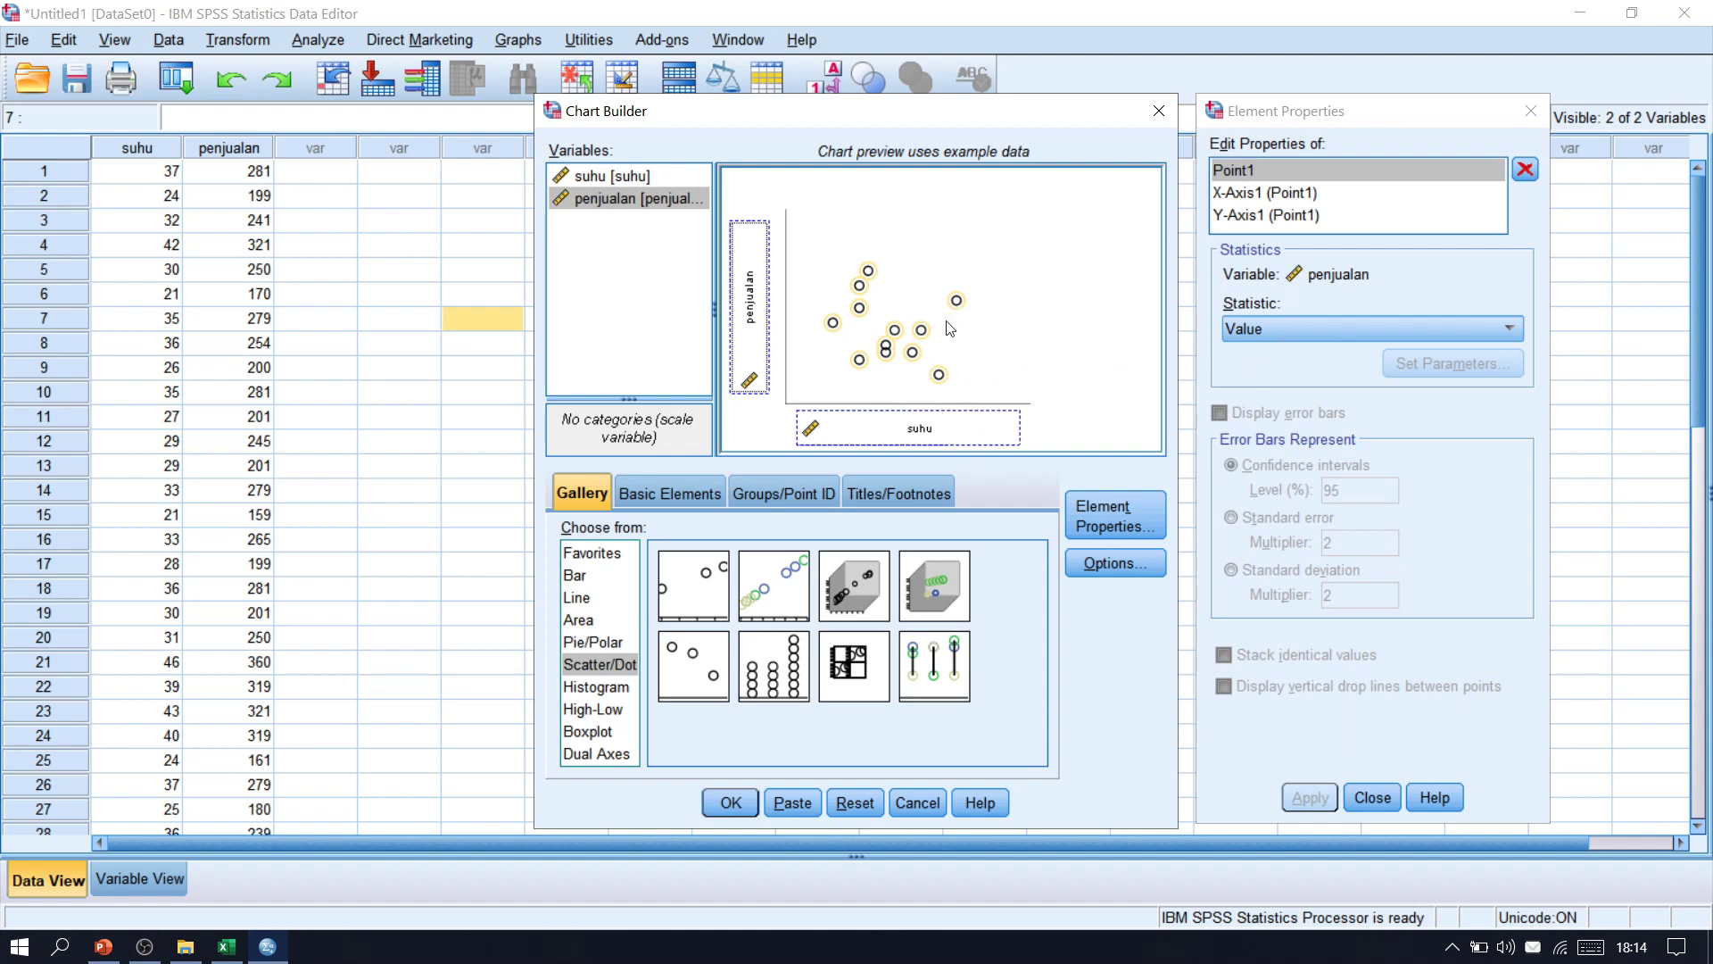
{"action": "left_click", "coordinate": [1281, 338]}
{"action": "left_click", "coordinate": [1285, 334]}
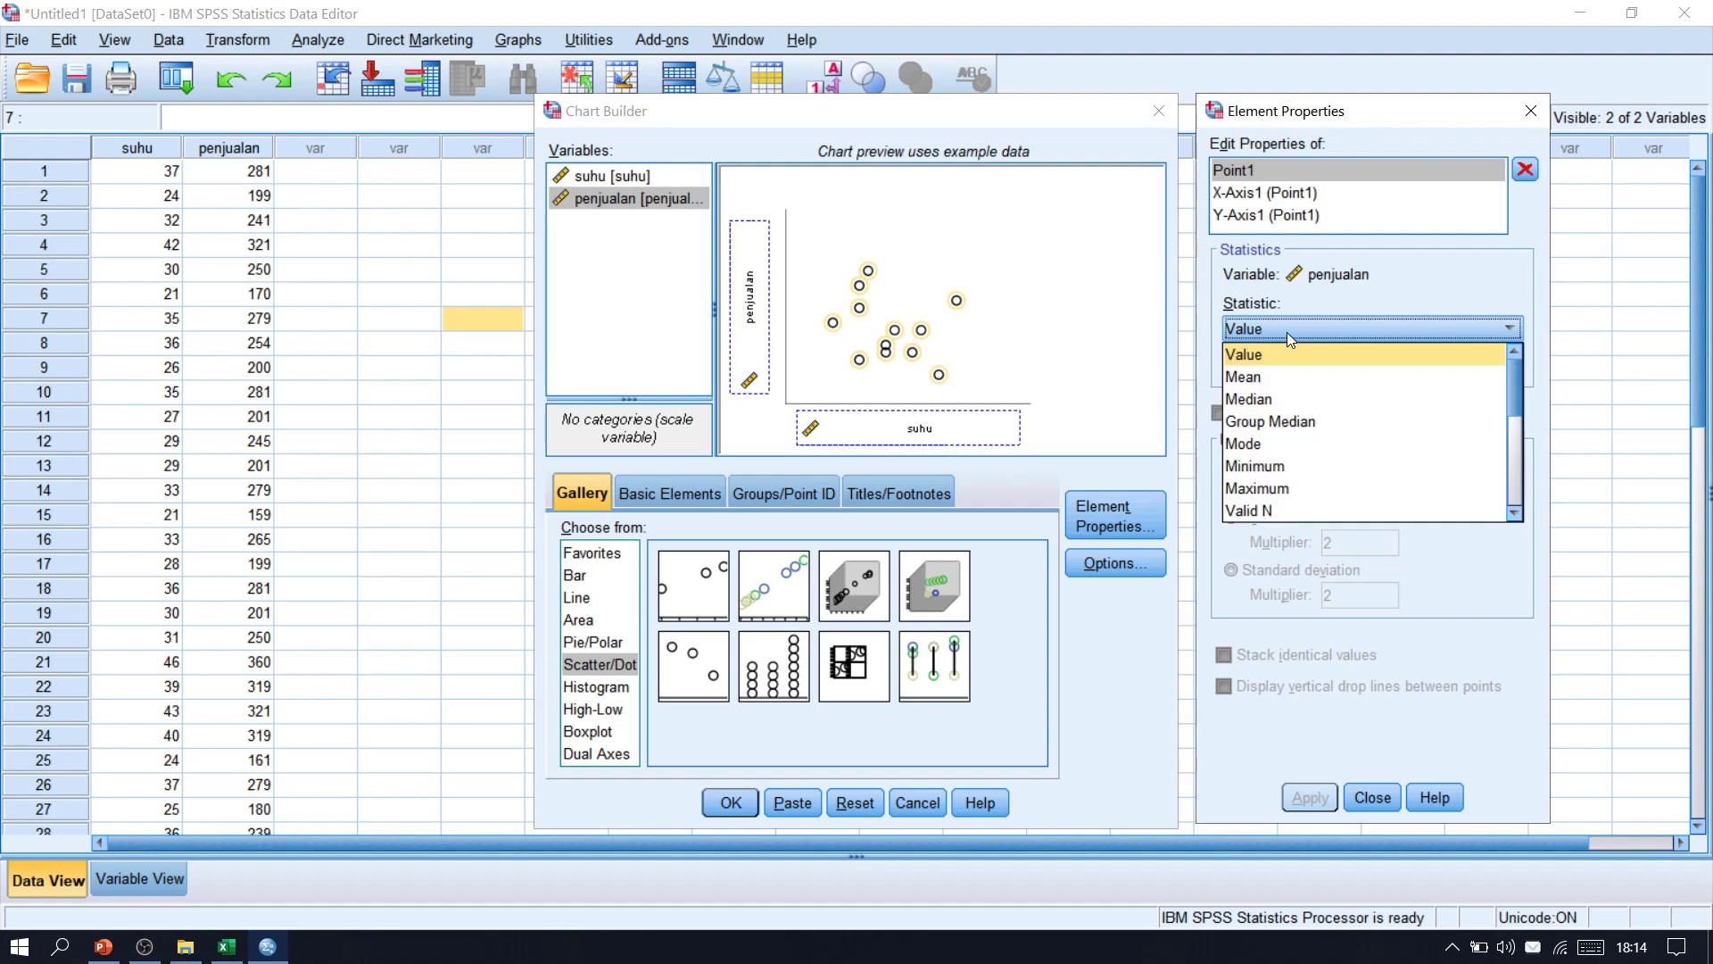
{"action": "left_click", "coordinate": [1267, 373]}
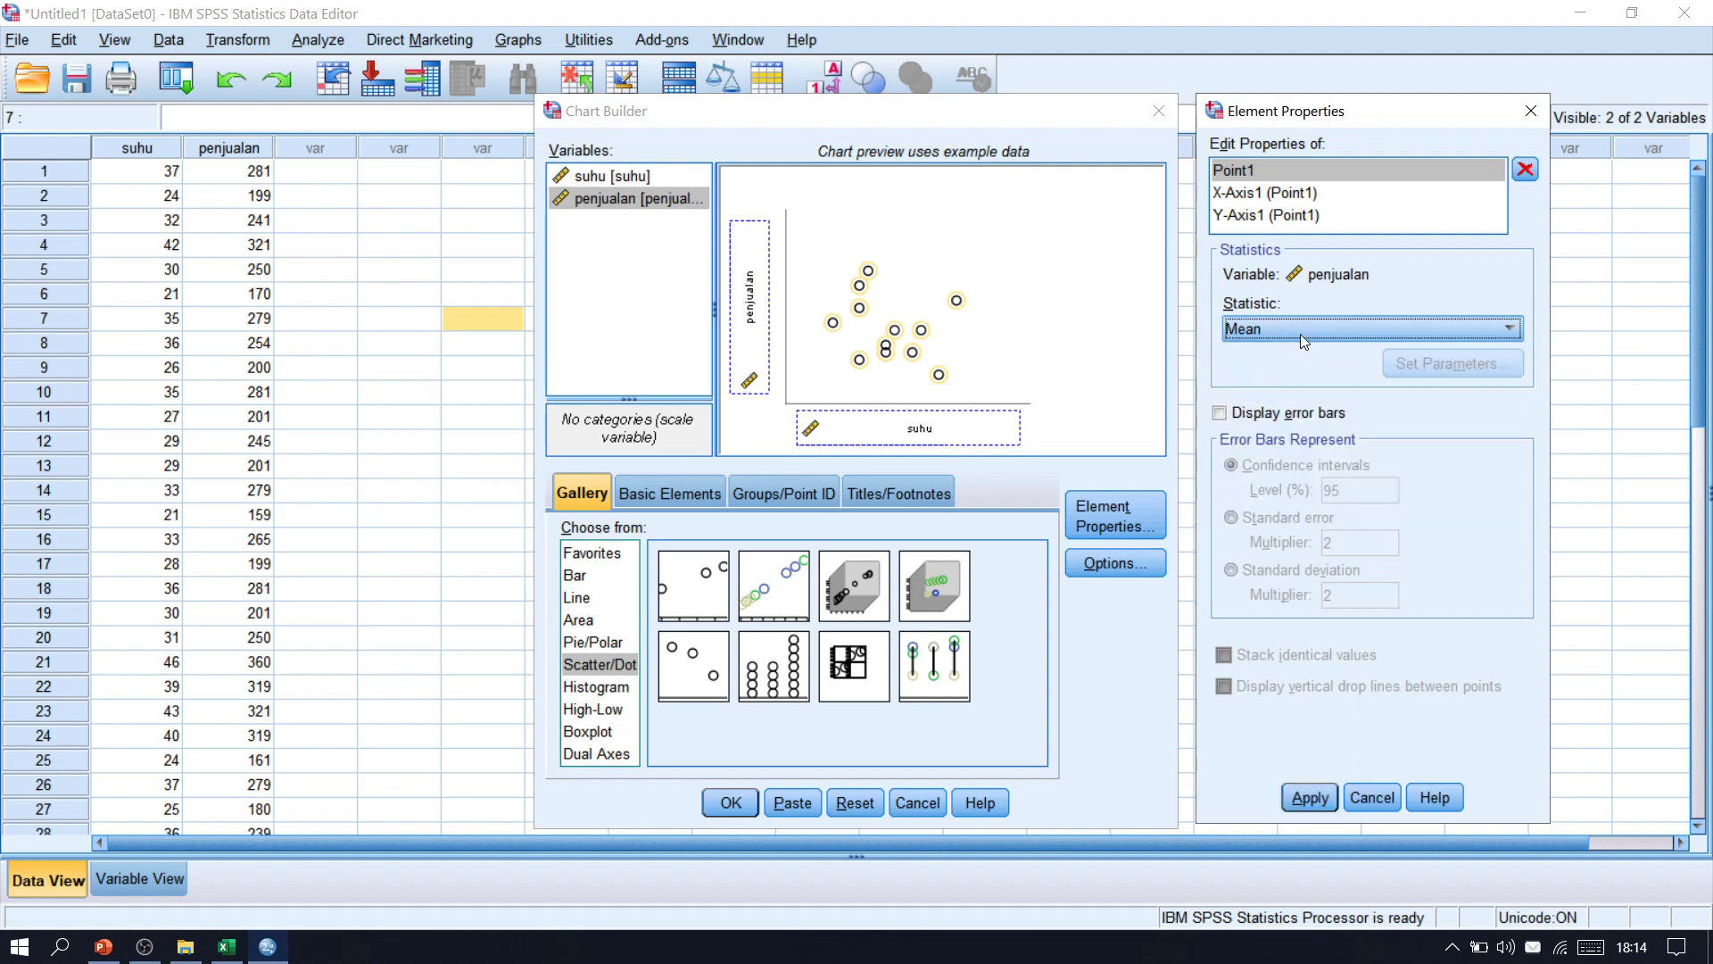
{"action": "left_click", "coordinate": [1304, 337]}
{"action": "left_click", "coordinate": [1297, 355]}
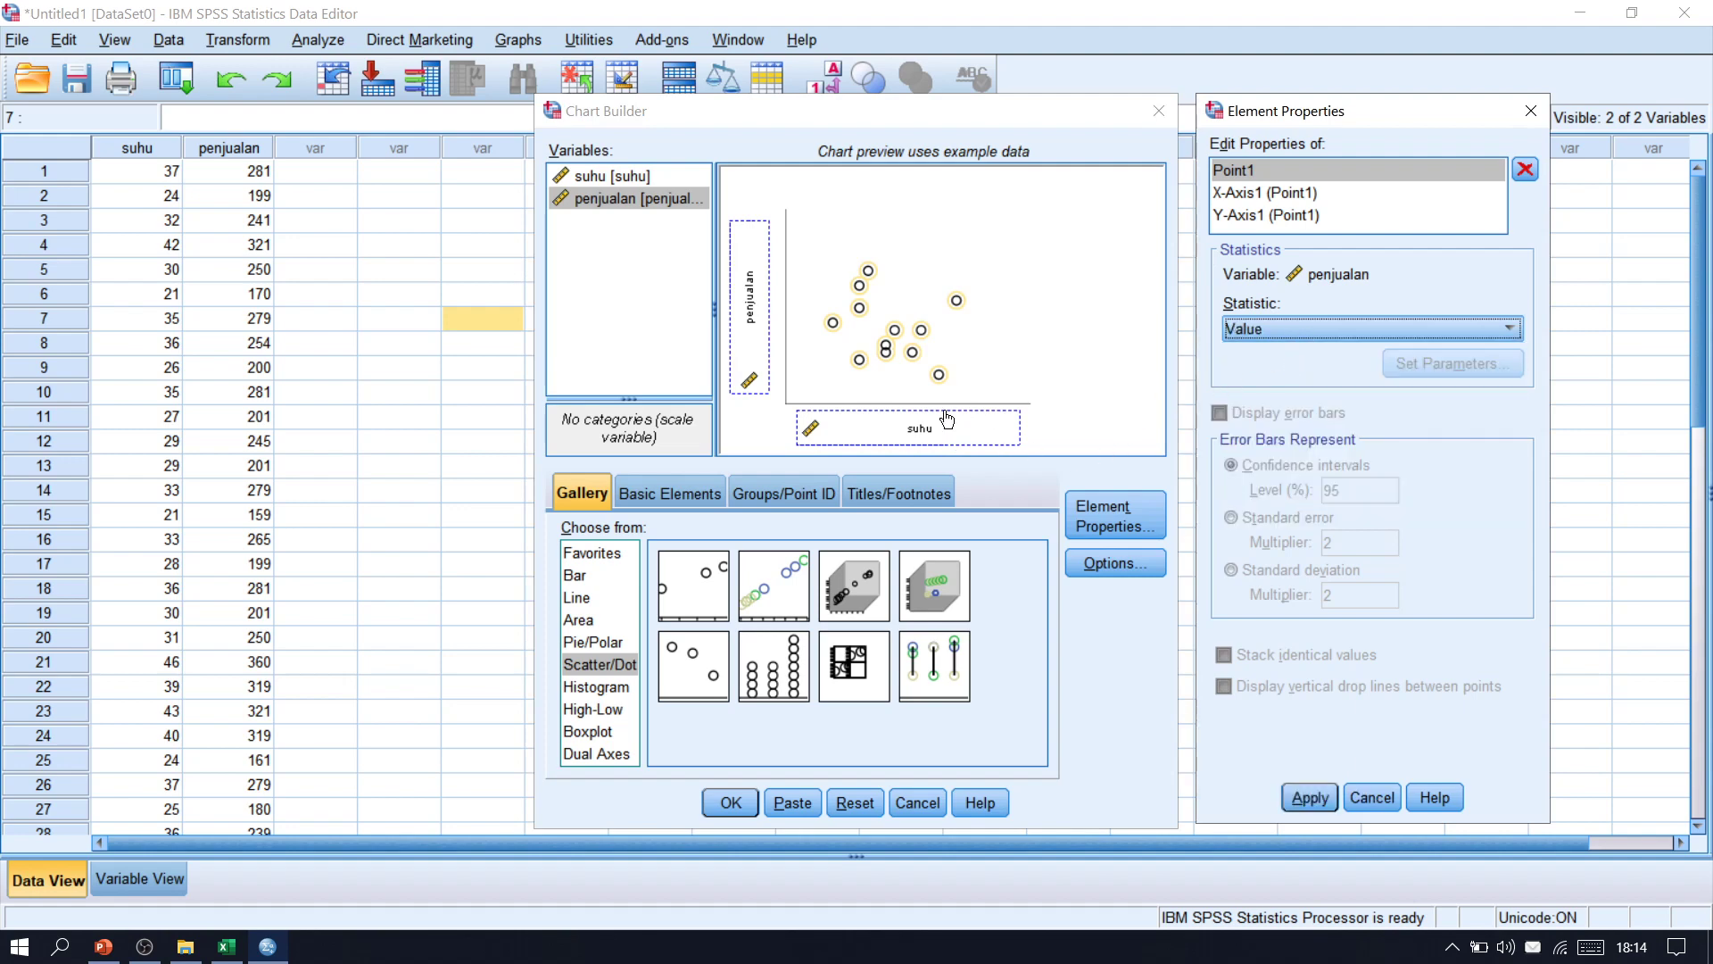
{"action": "left_click", "coordinate": [1356, 191]}
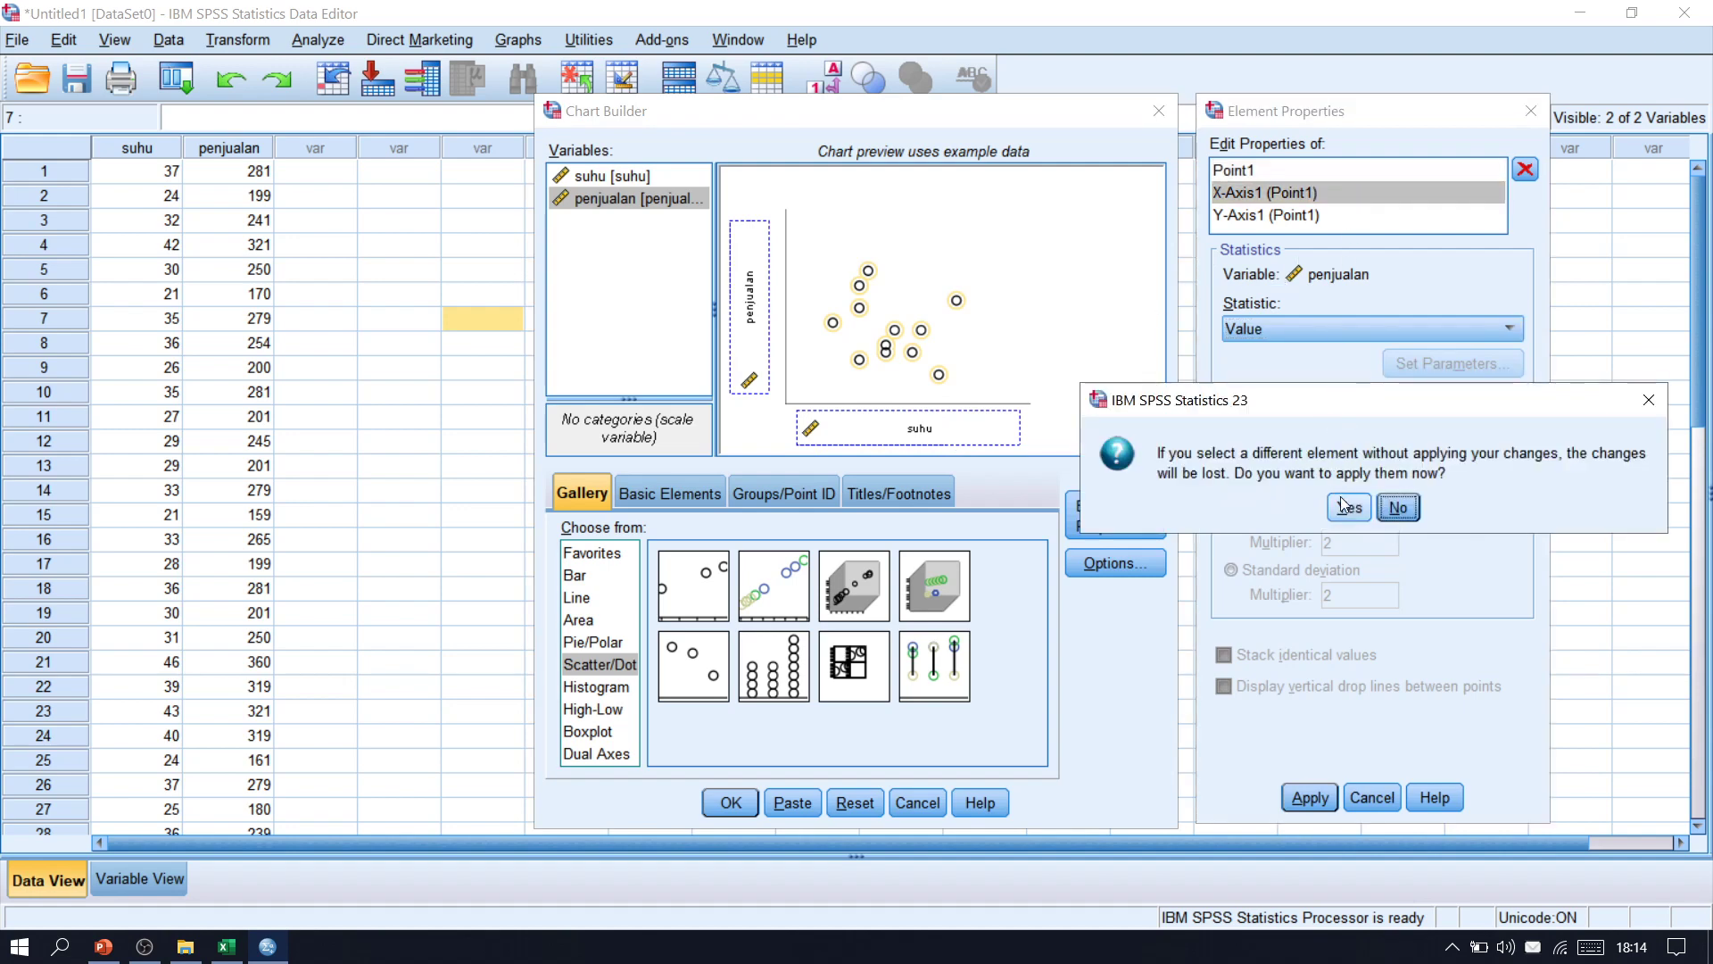
{"action": "left_click", "coordinate": [1377, 510]}
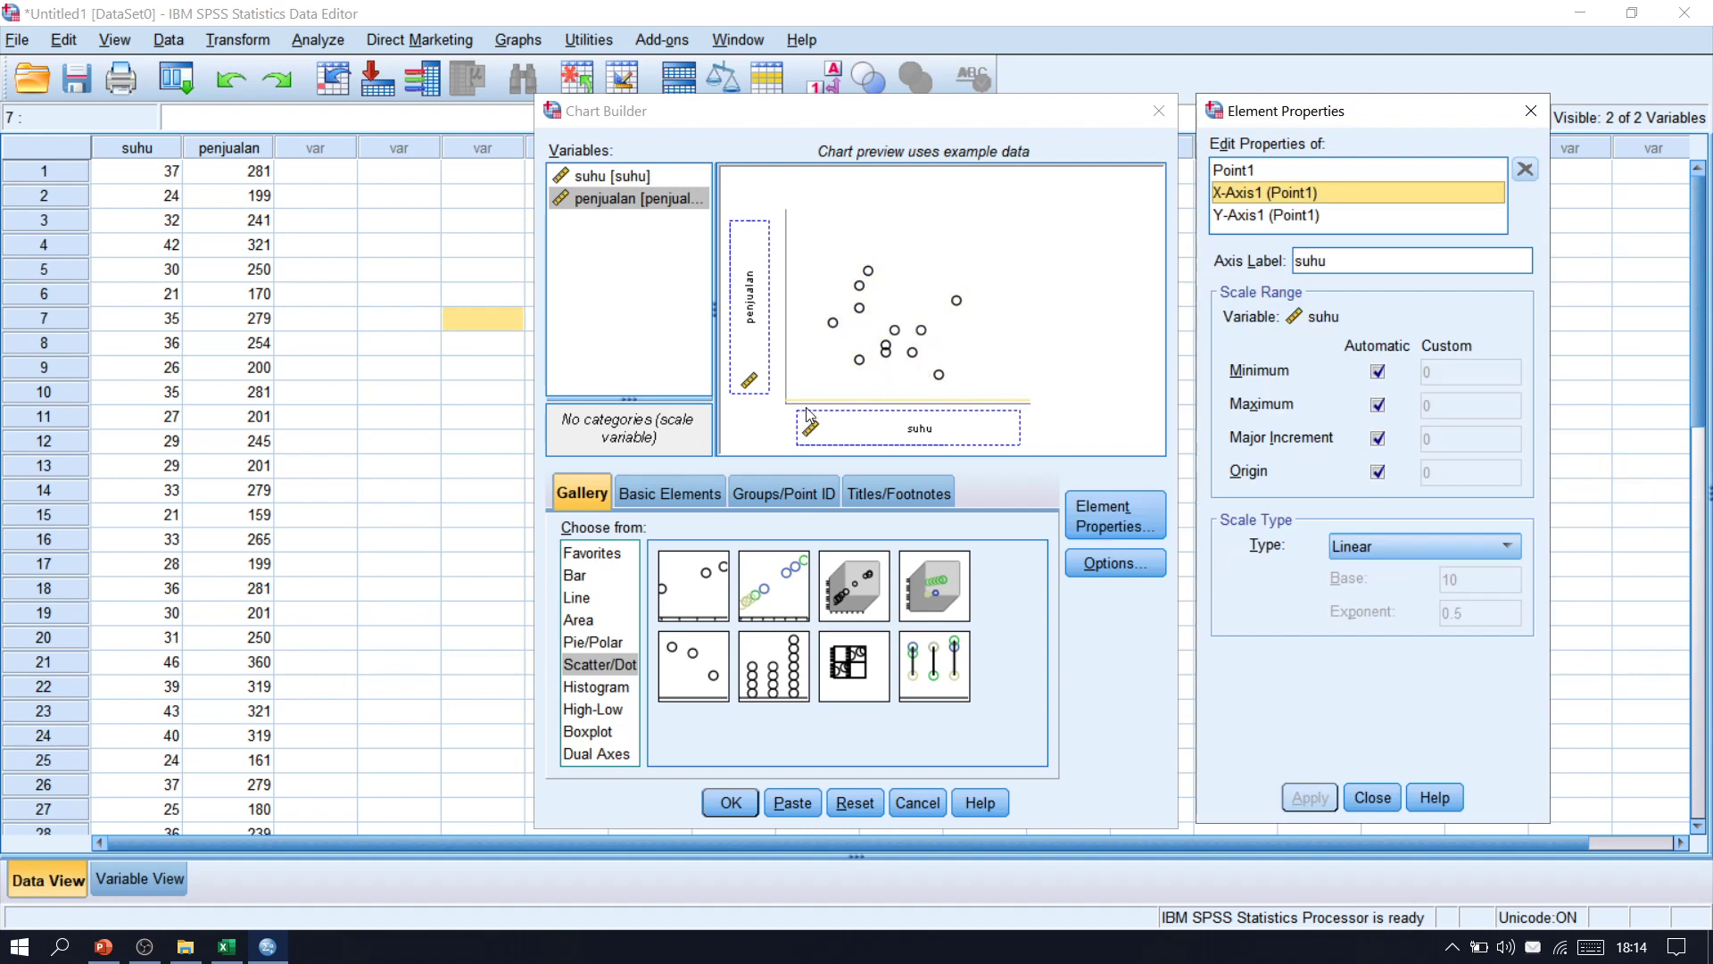
Generate the scatter chart of penjualan against suhu, then close its output without saving
{"action": "left_click", "coordinate": [711, 812]}
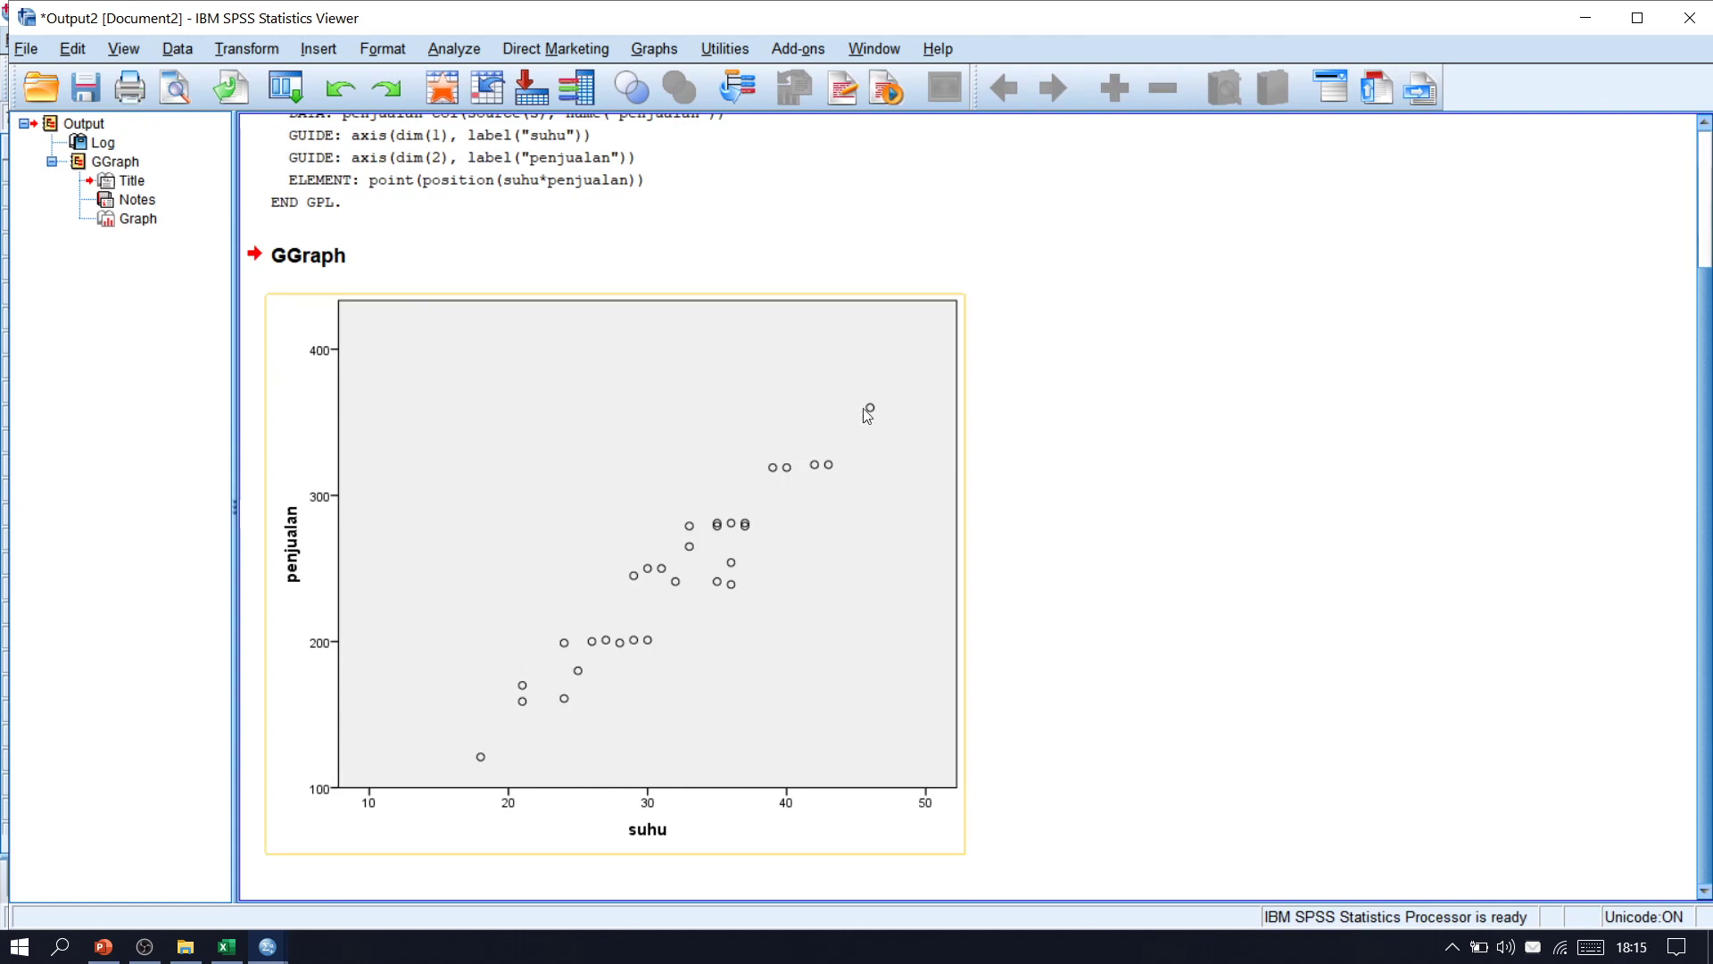
{"action": "left_click", "coordinate": [1690, 17]}
{"action": "left_click", "coordinate": [855, 507]}
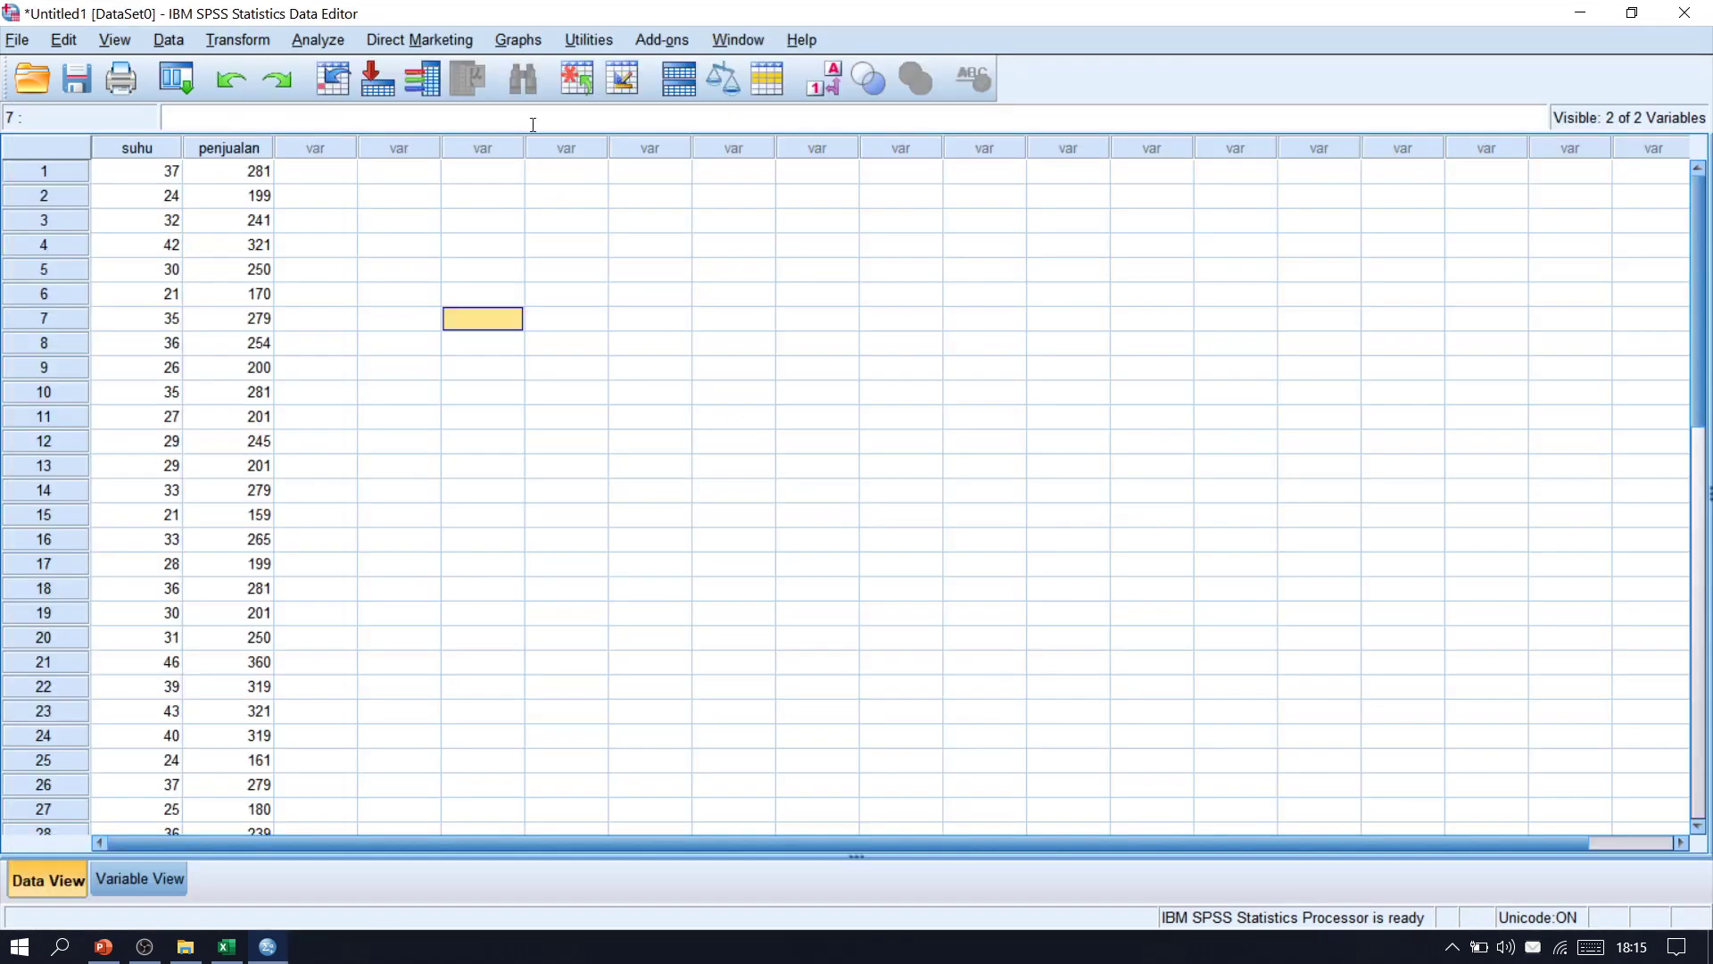
Start defining a simple scatterplot from the legacy Scatter/Dot chart types
{"action": "left_click", "coordinate": [521, 41]}
{"action": "mouse_move", "coordinate": [561, 134]}
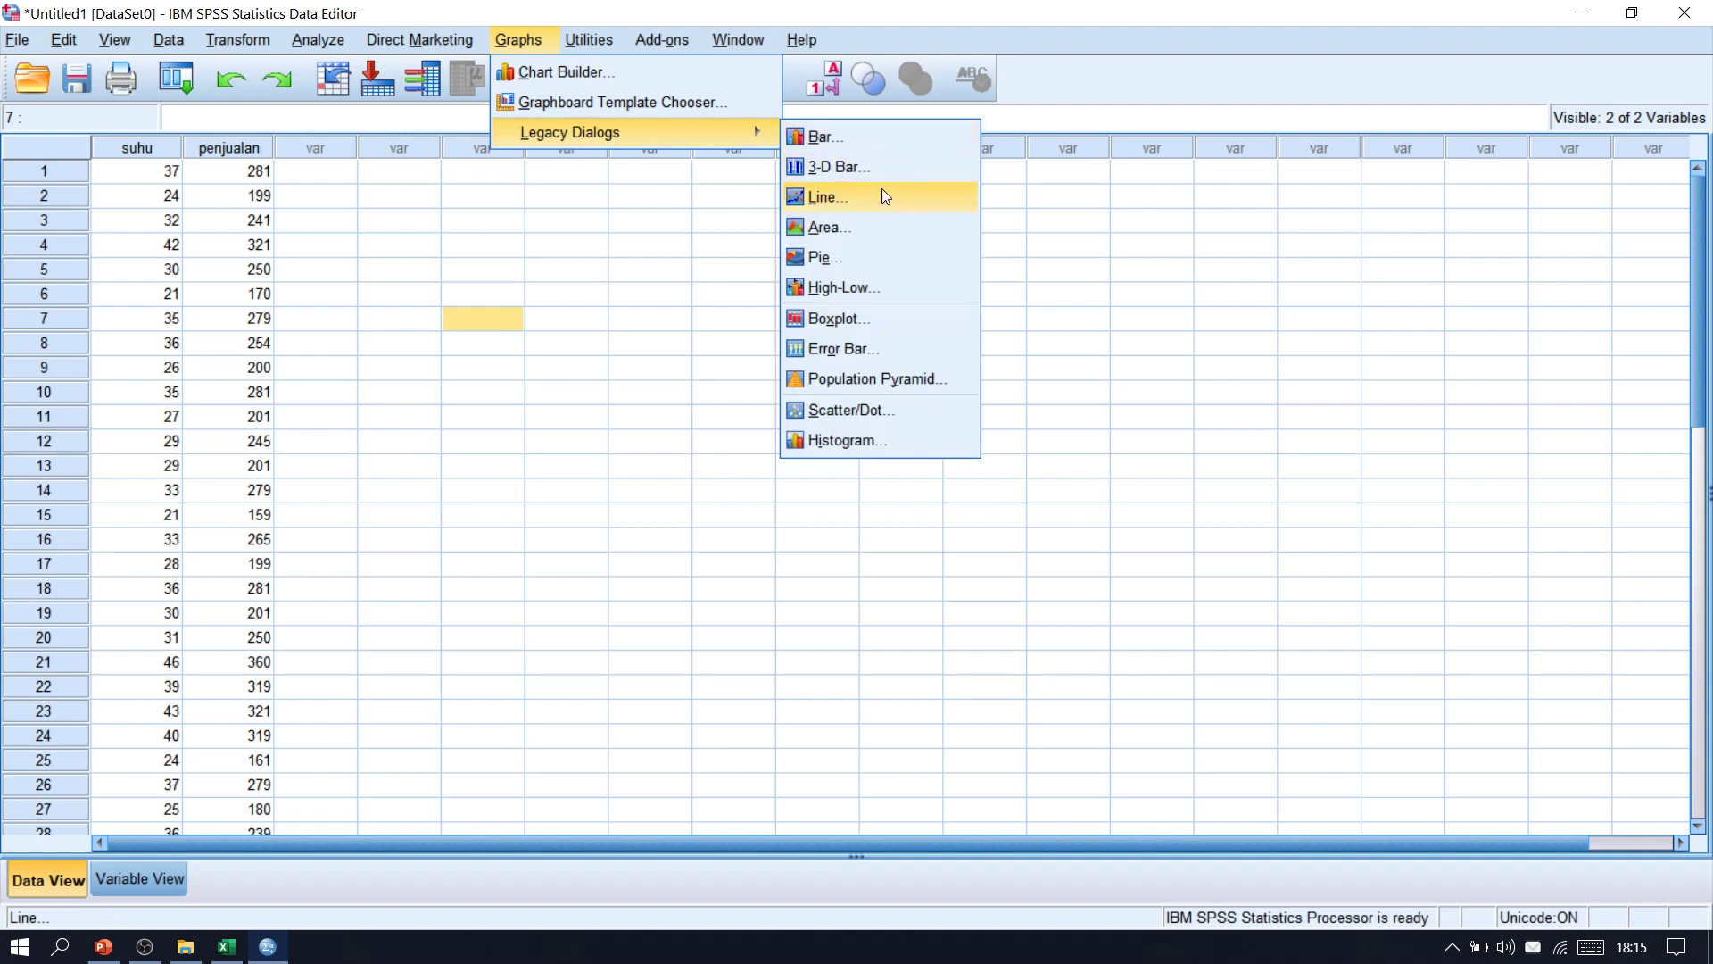
{"action": "left_click", "coordinate": [847, 409]}
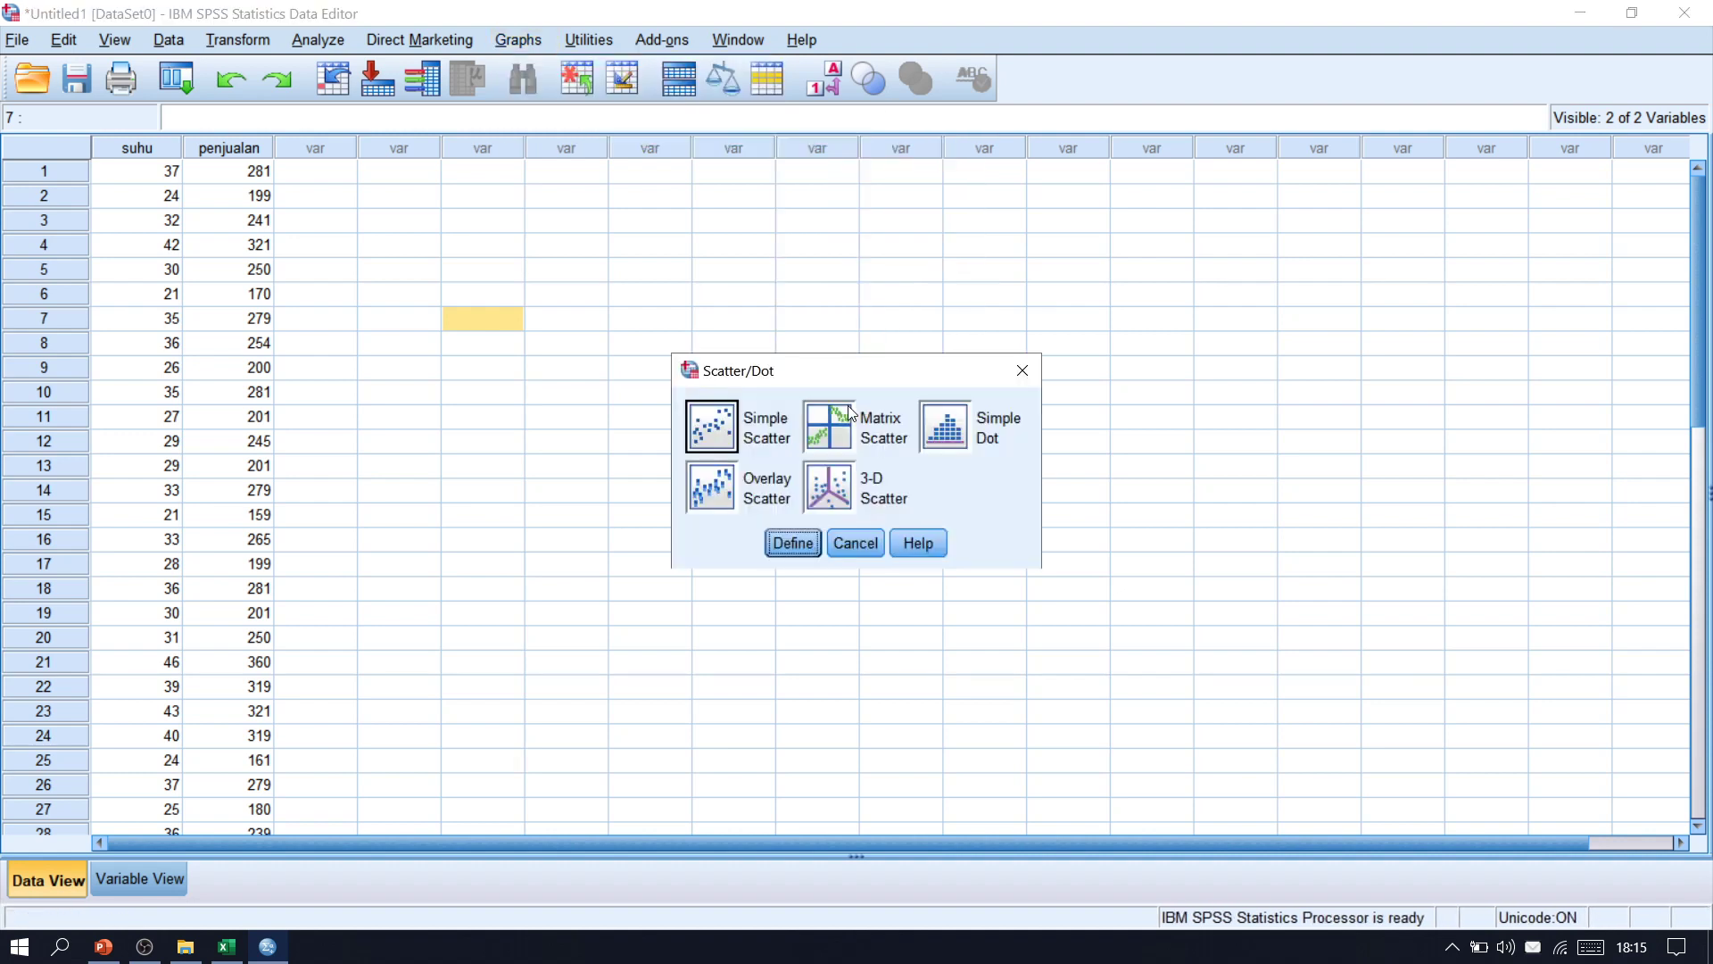
{"action": "left_click", "coordinate": [794, 542]}
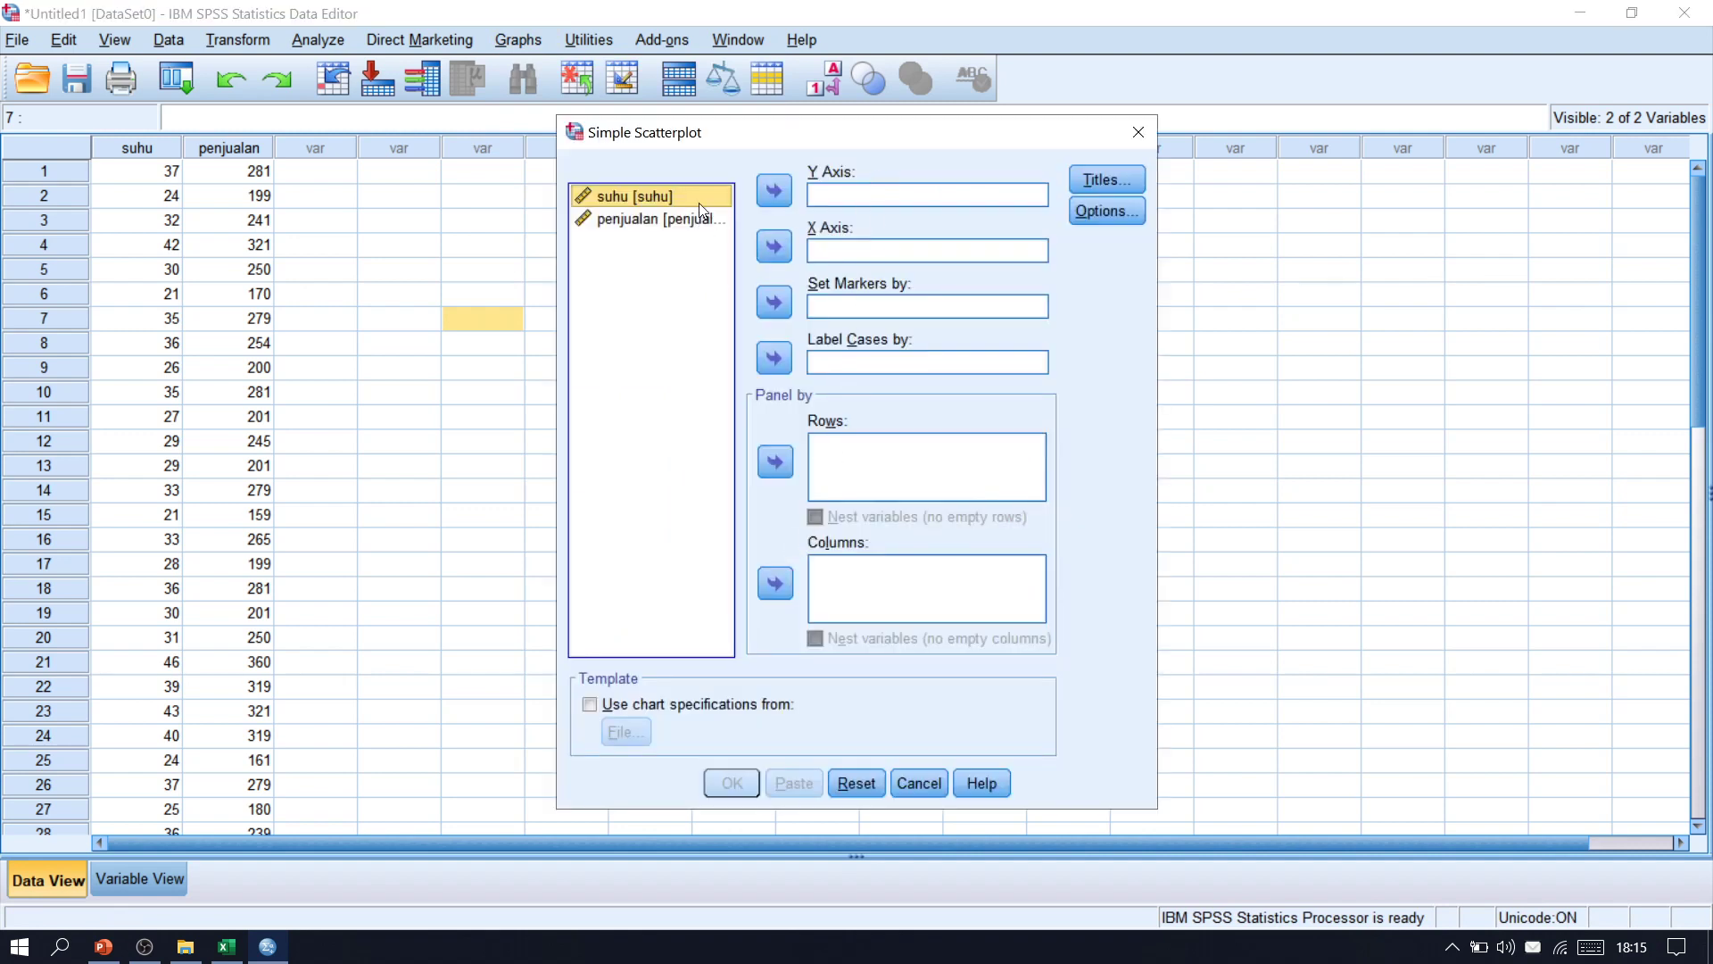
Assign suhu to the X axis and penjualan to the Y axis, and generate the scatterplot
{"action": "left_click", "coordinate": [772, 247]}
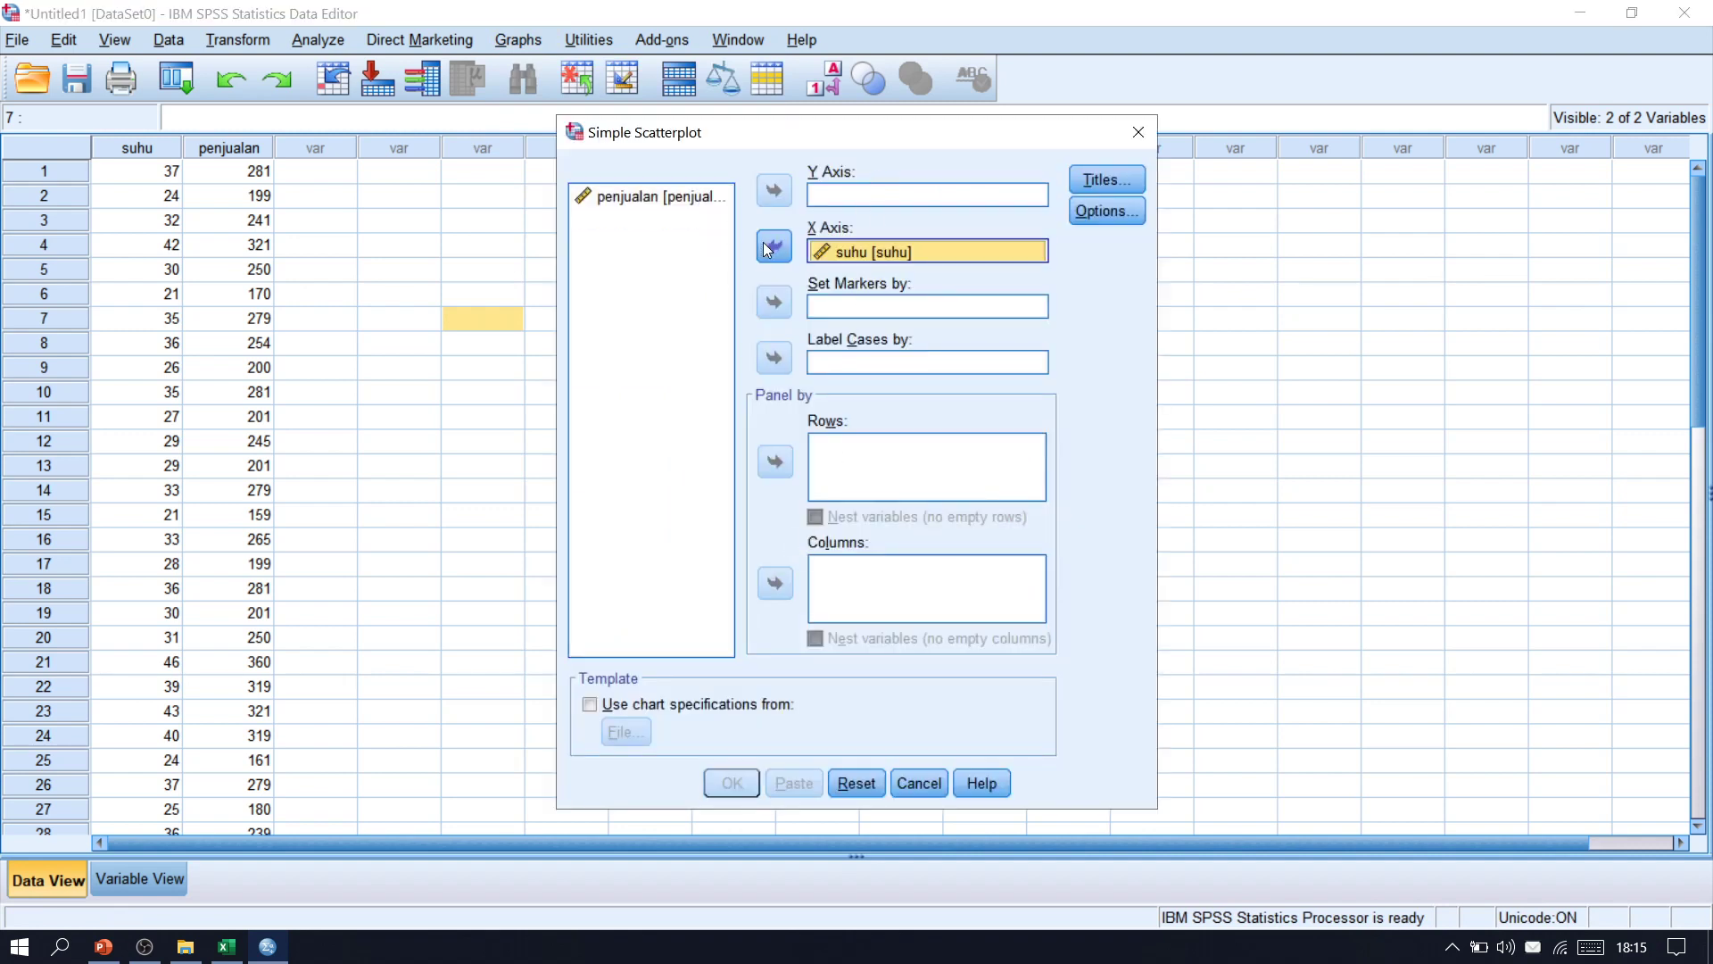
{"action": "left_click", "coordinate": [709, 196]}
{"action": "left_click", "coordinate": [778, 191]}
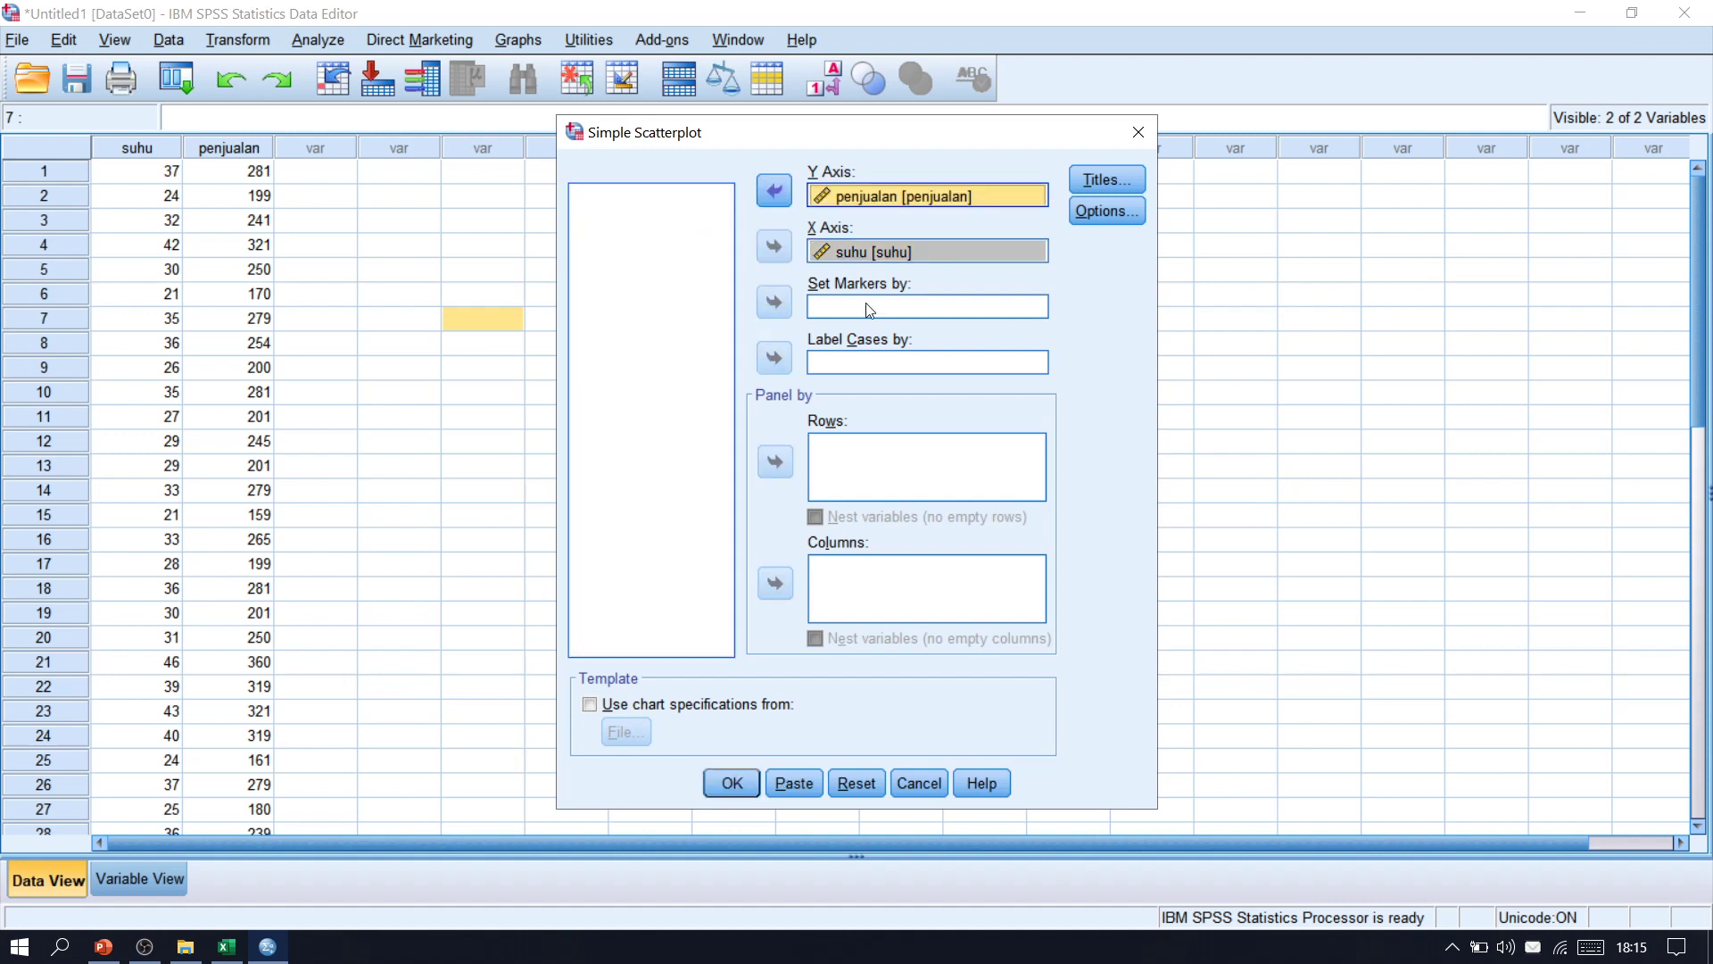
{"action": "left_click", "coordinate": [1107, 214]}
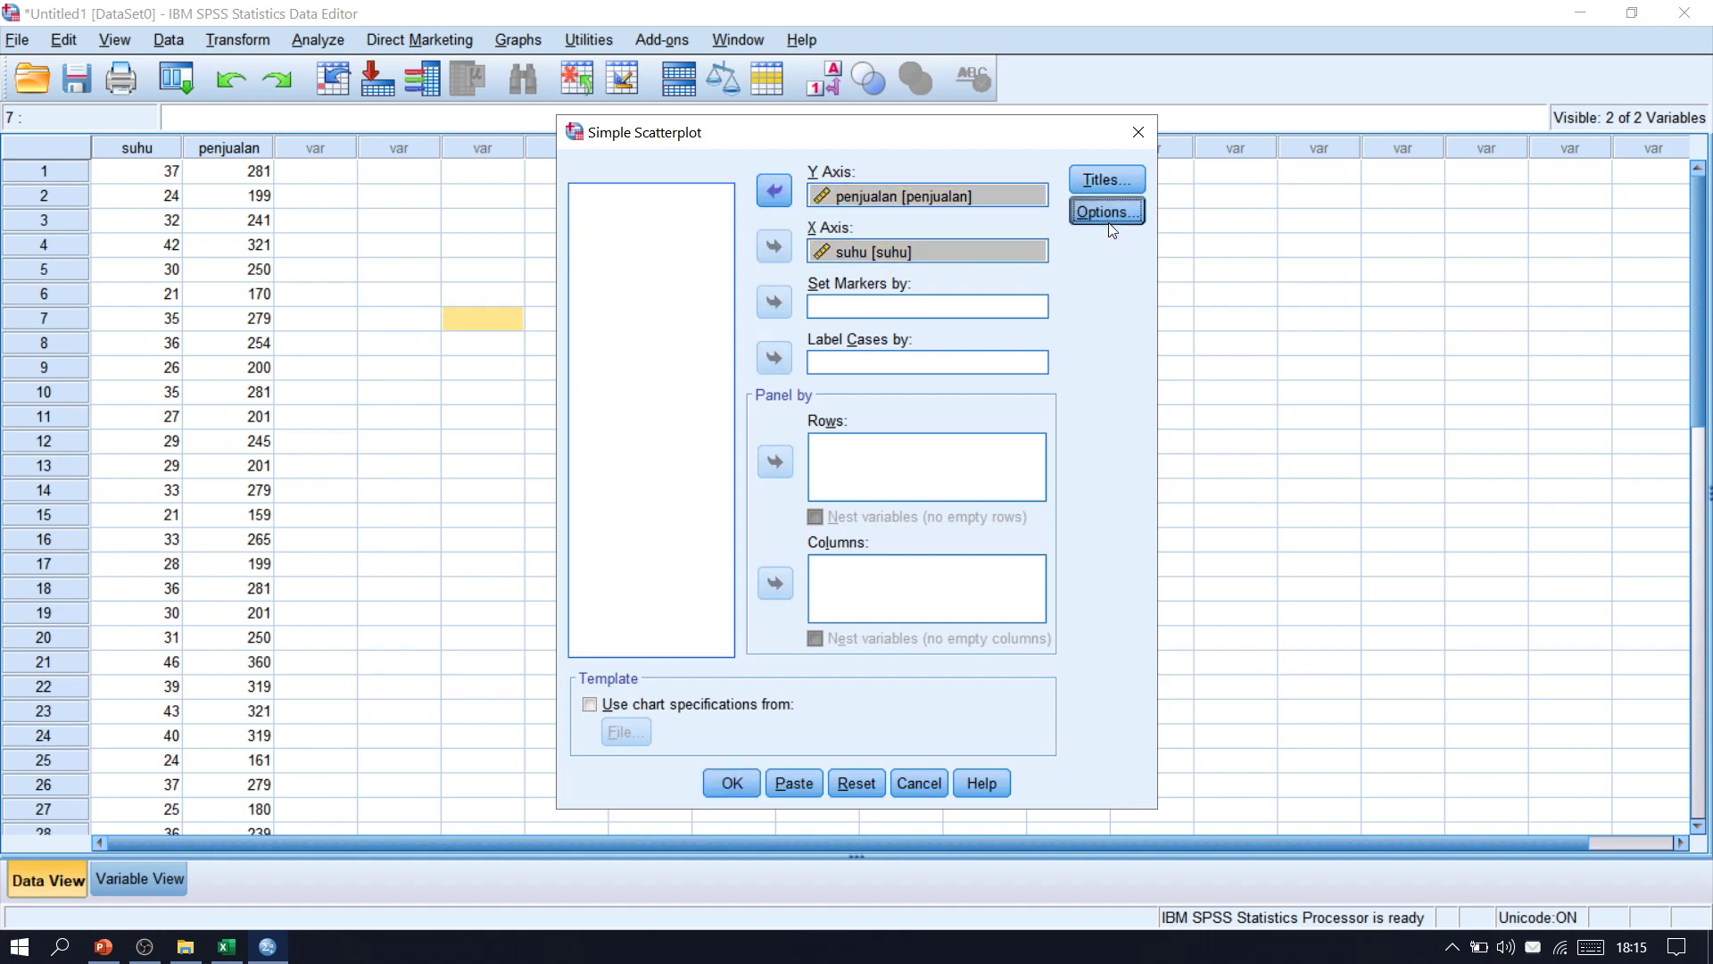
{"action": "left_click", "coordinate": [789, 695]}
{"action": "left_click", "coordinate": [745, 781]}
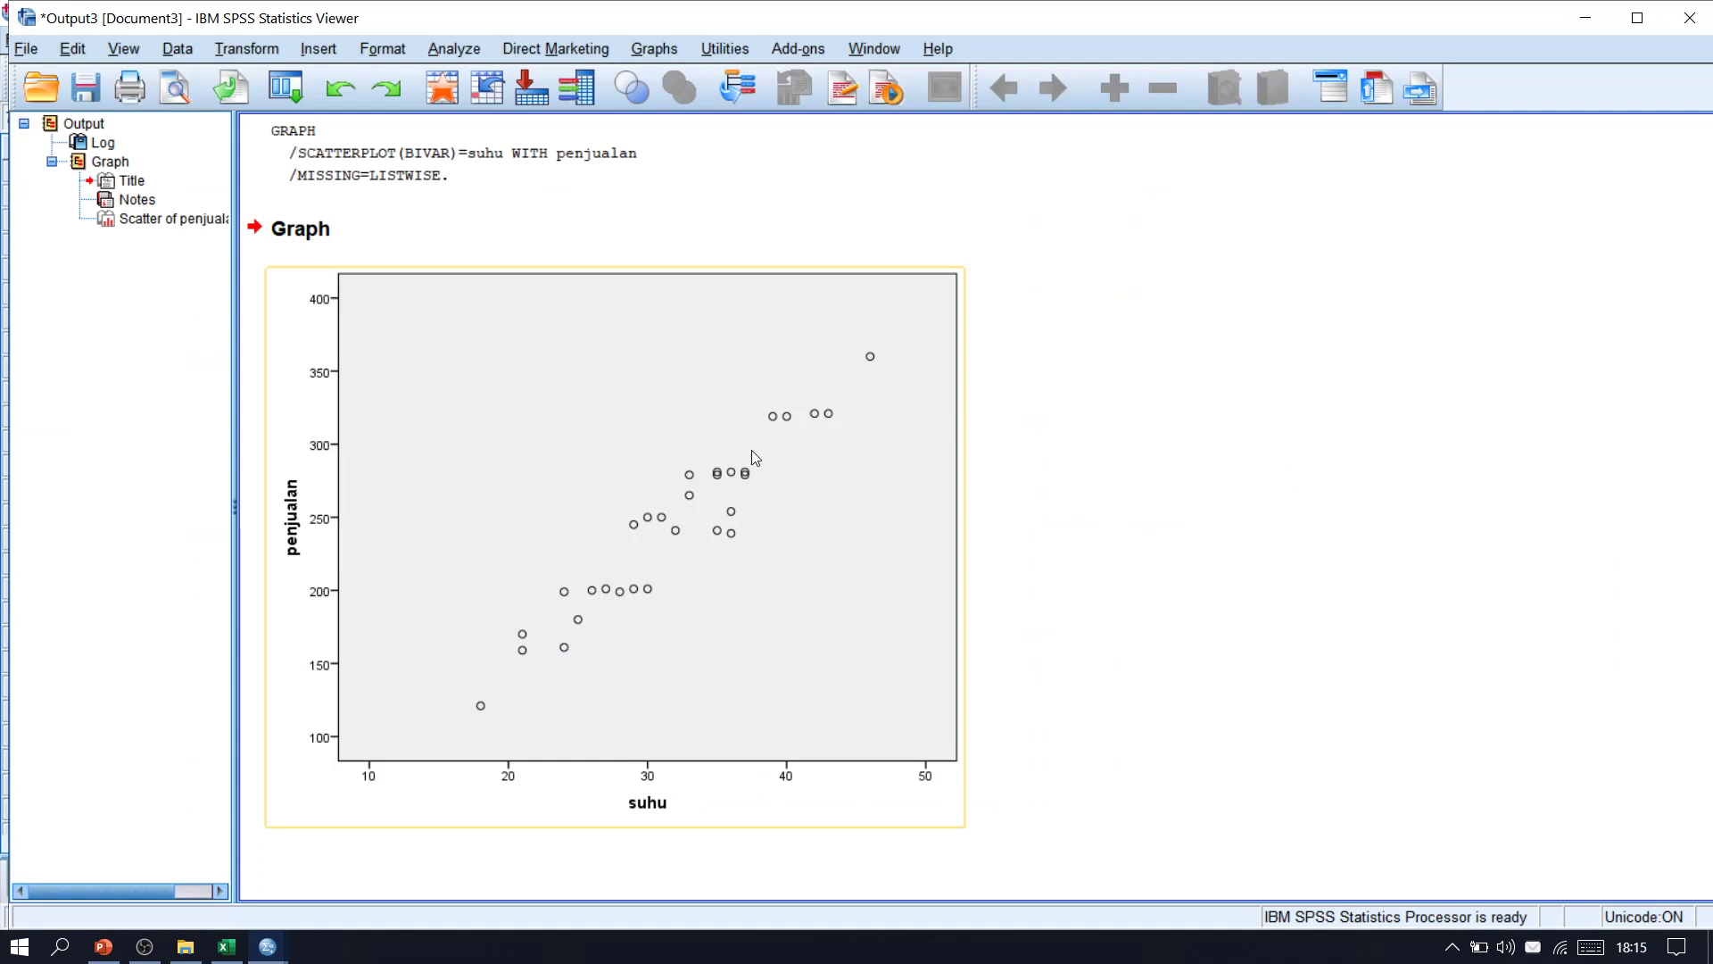
Open the scatterplot of penjualan against suhu in the Chart Editor
{"action": "left_click", "coordinate": [434, 463]}
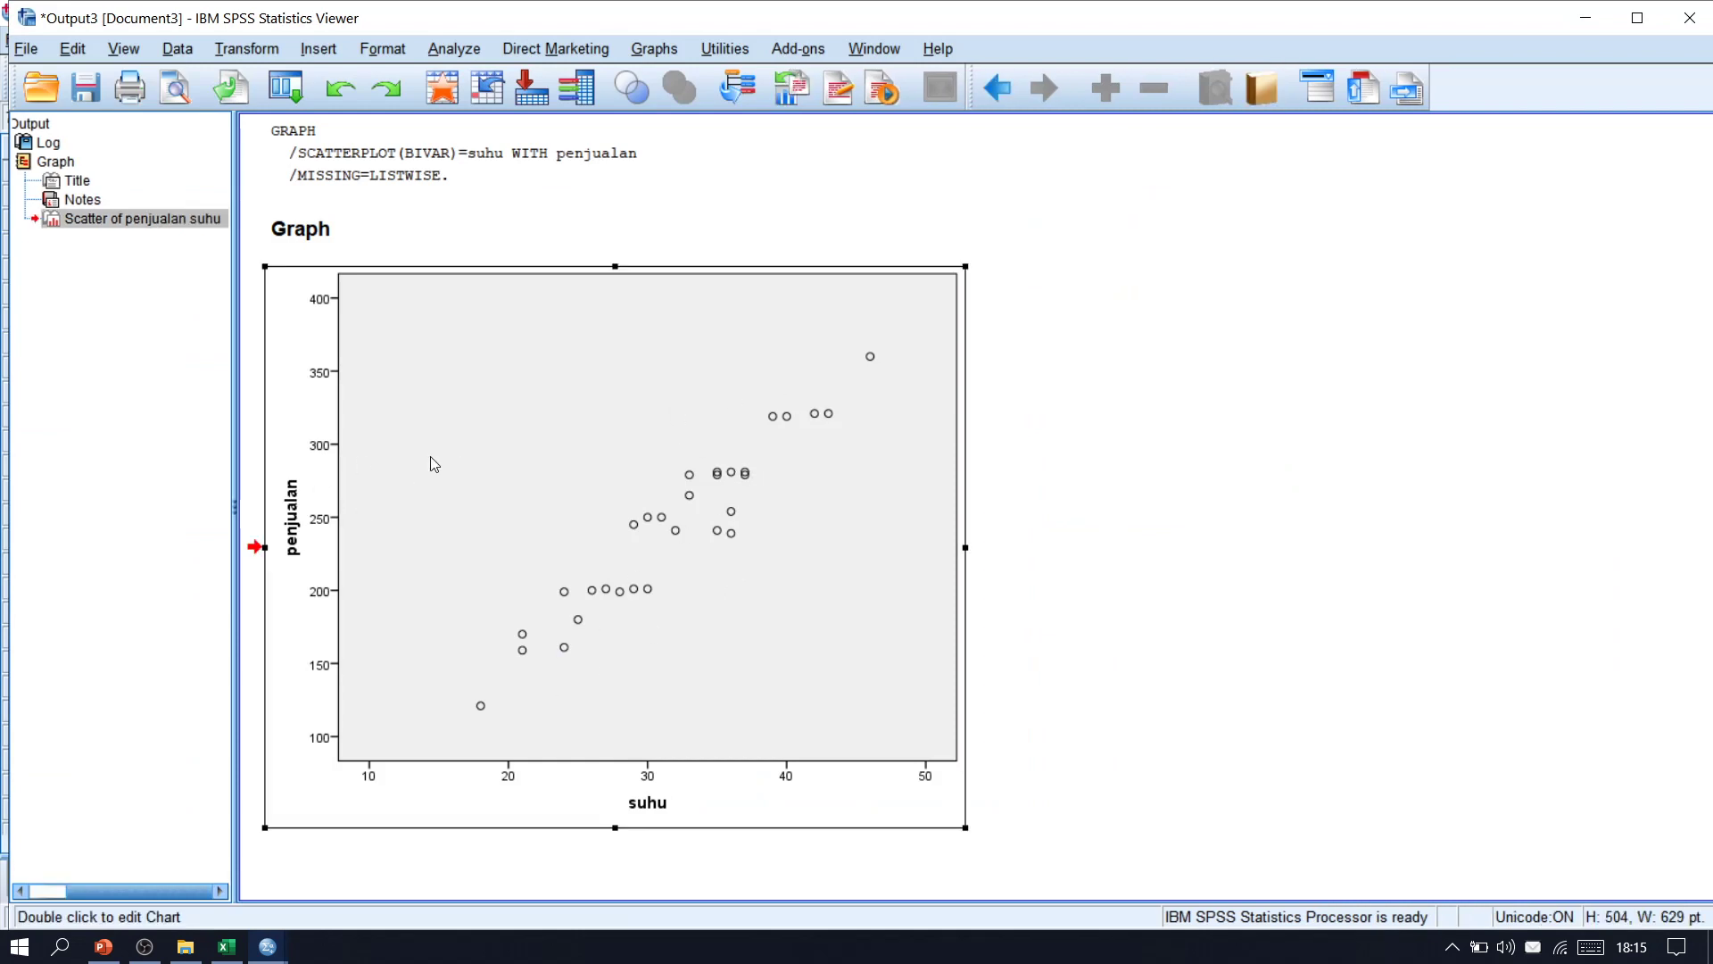
{"action": "double_click", "coordinate": [398, 719]}
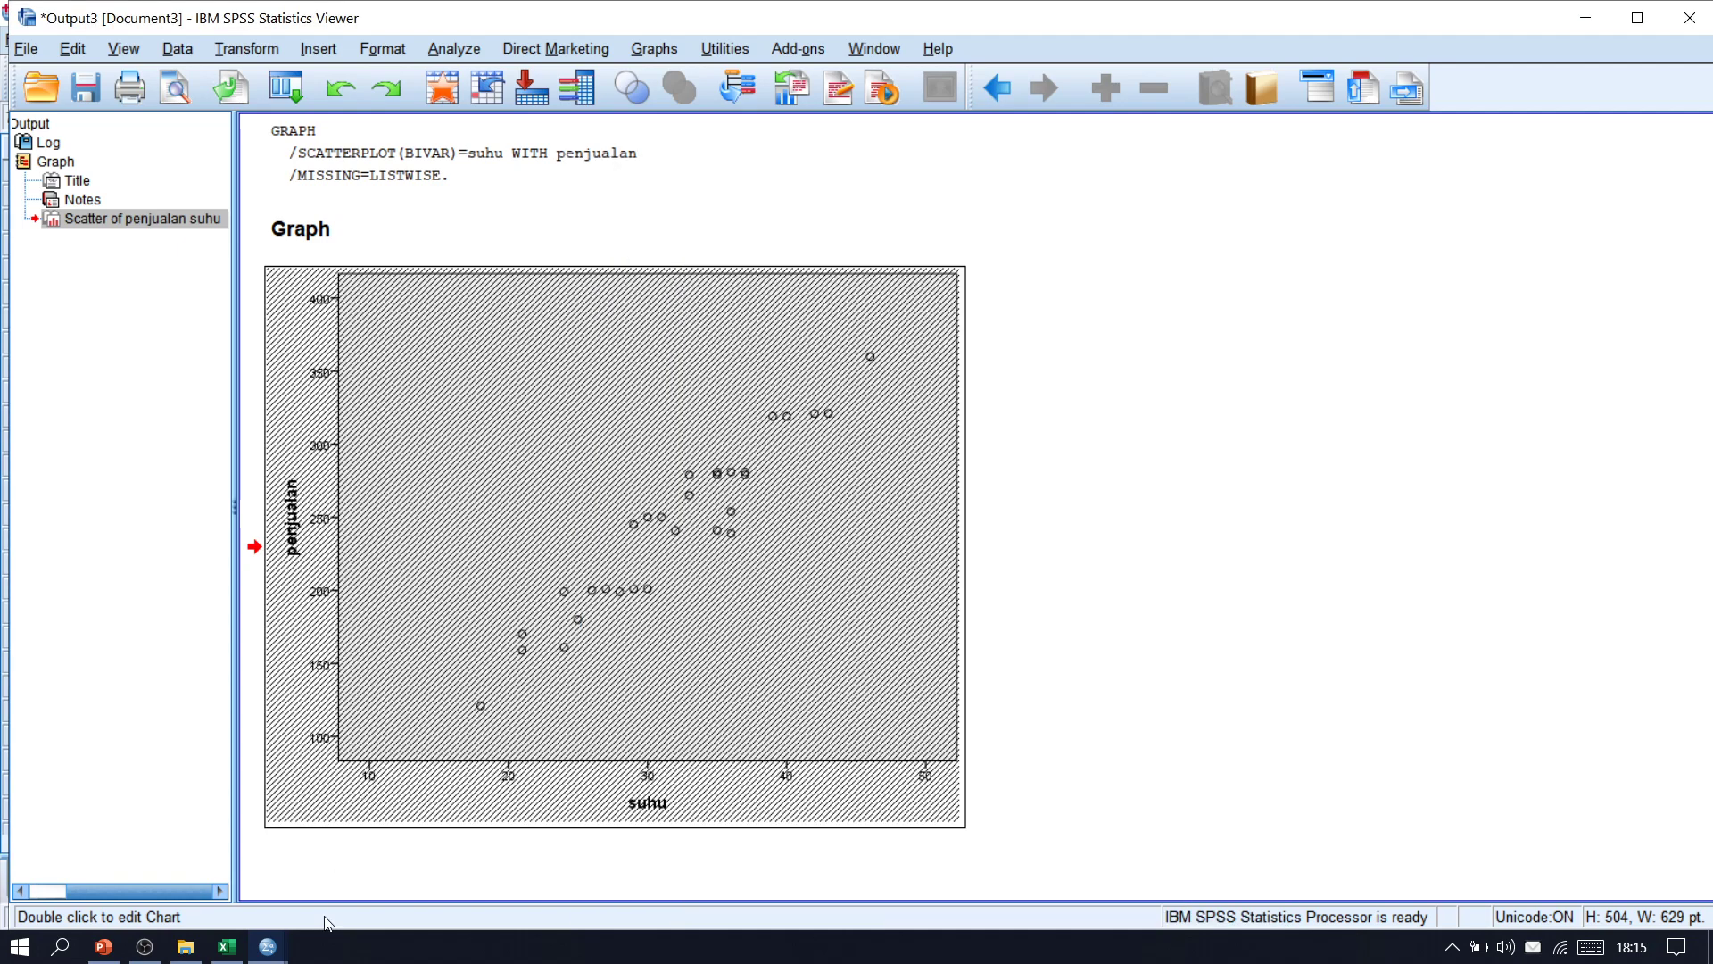
{"action": "mouse_move", "coordinate": [267, 946]}
{"action": "left_click", "coordinate": [540, 870]}
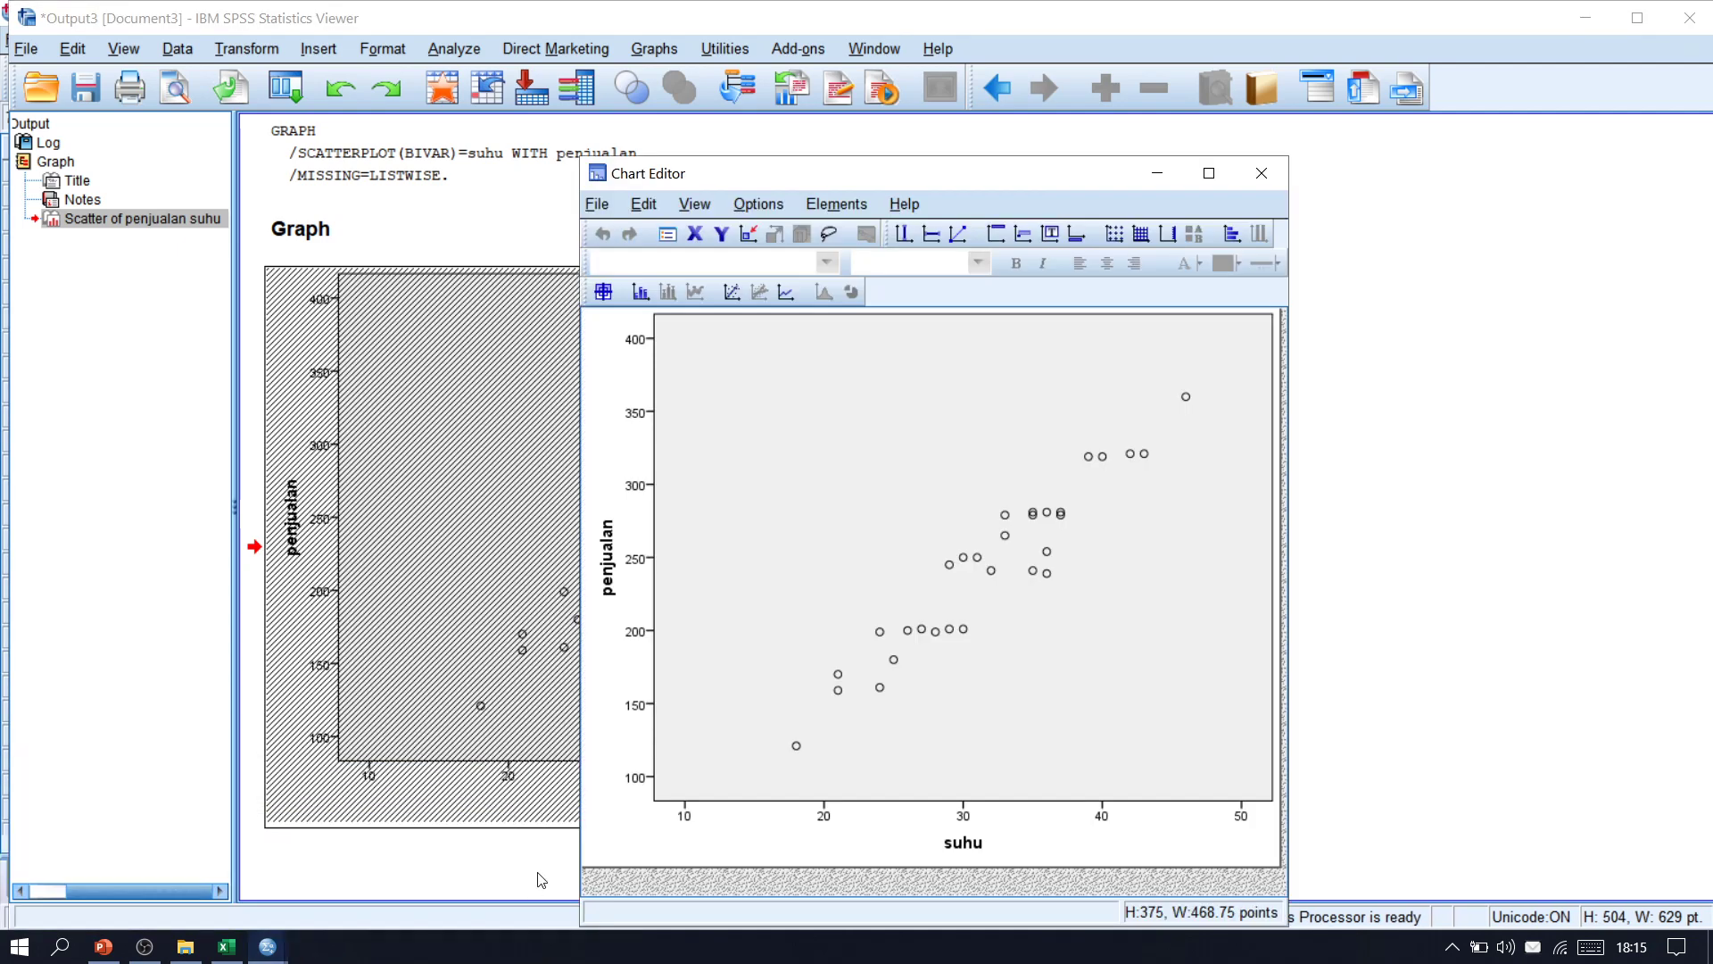
{"action": "left_click", "coordinate": [970, 238]}
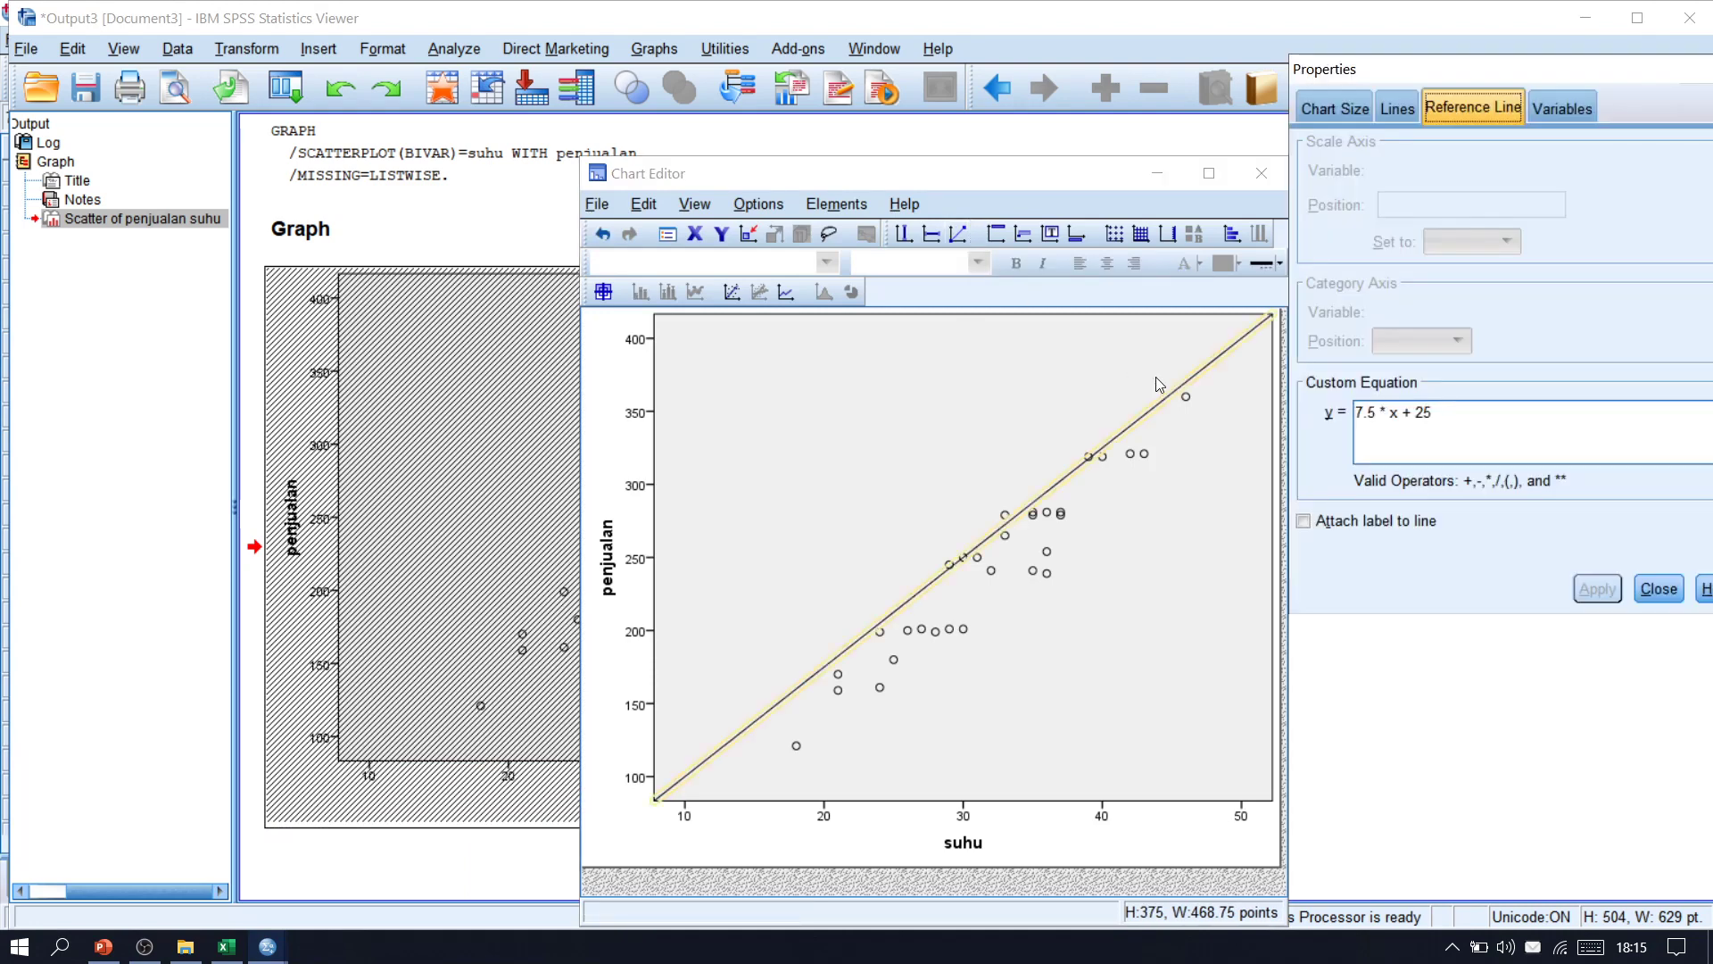
{"action": "left_click", "coordinate": [1470, 419]}
{"action": "left_click", "coordinate": [1232, 366]}
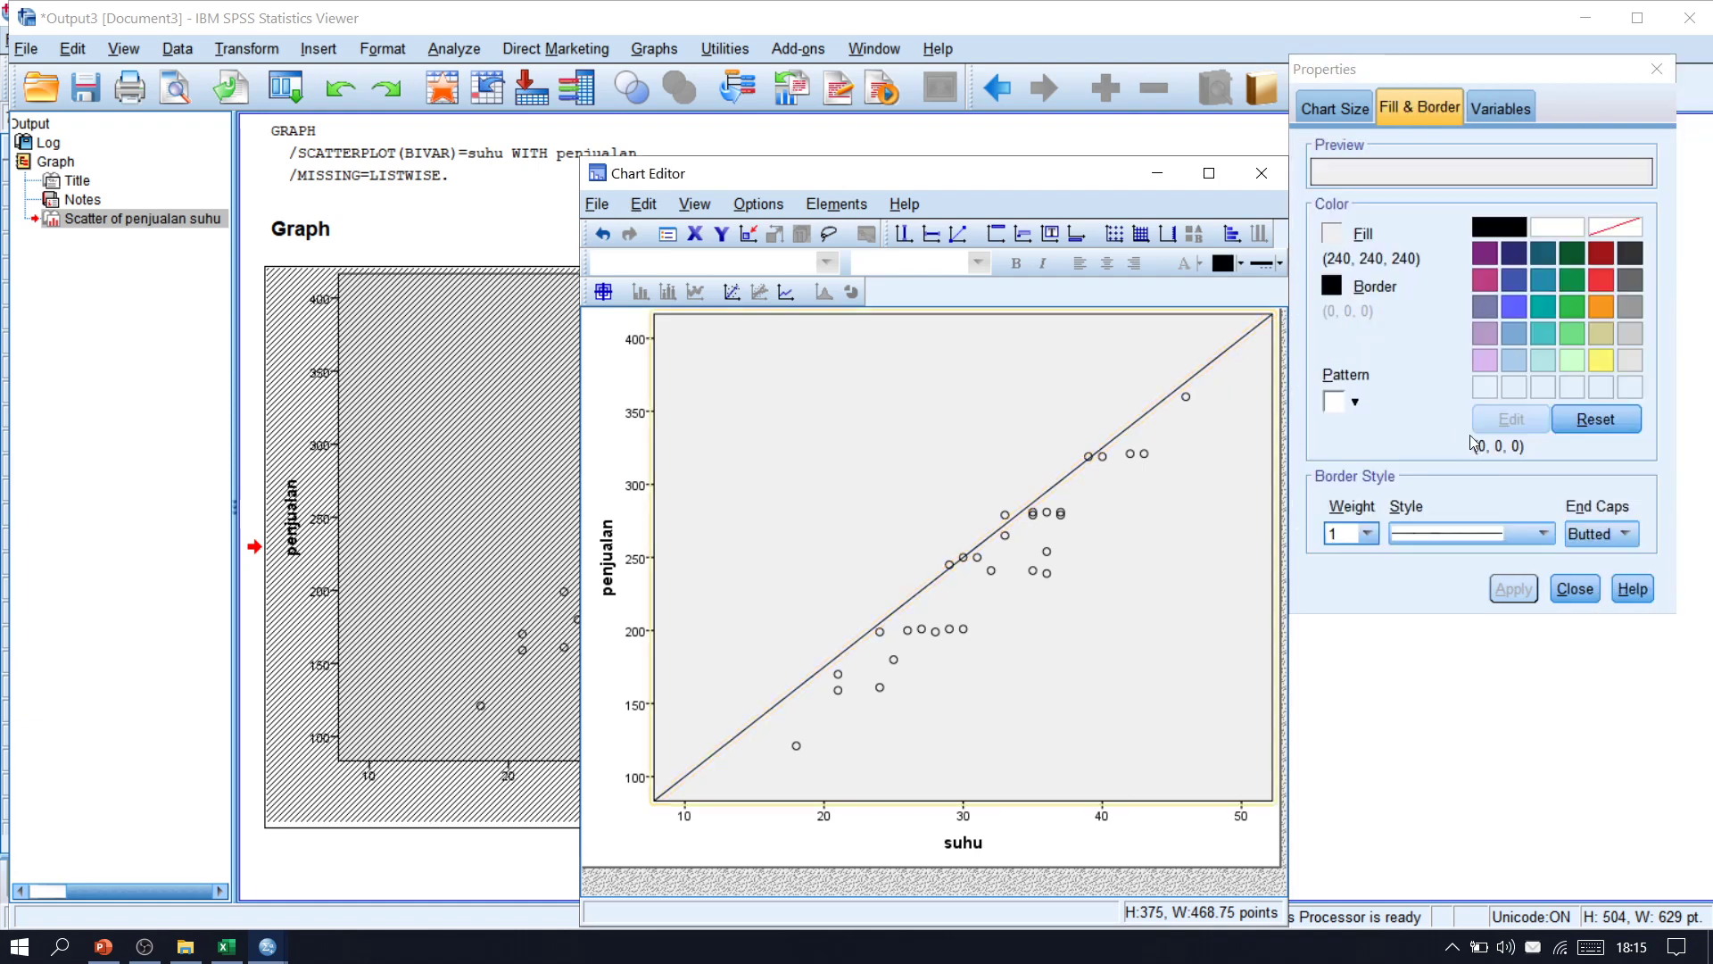
{"action": "left_click", "coordinate": [1574, 589]}
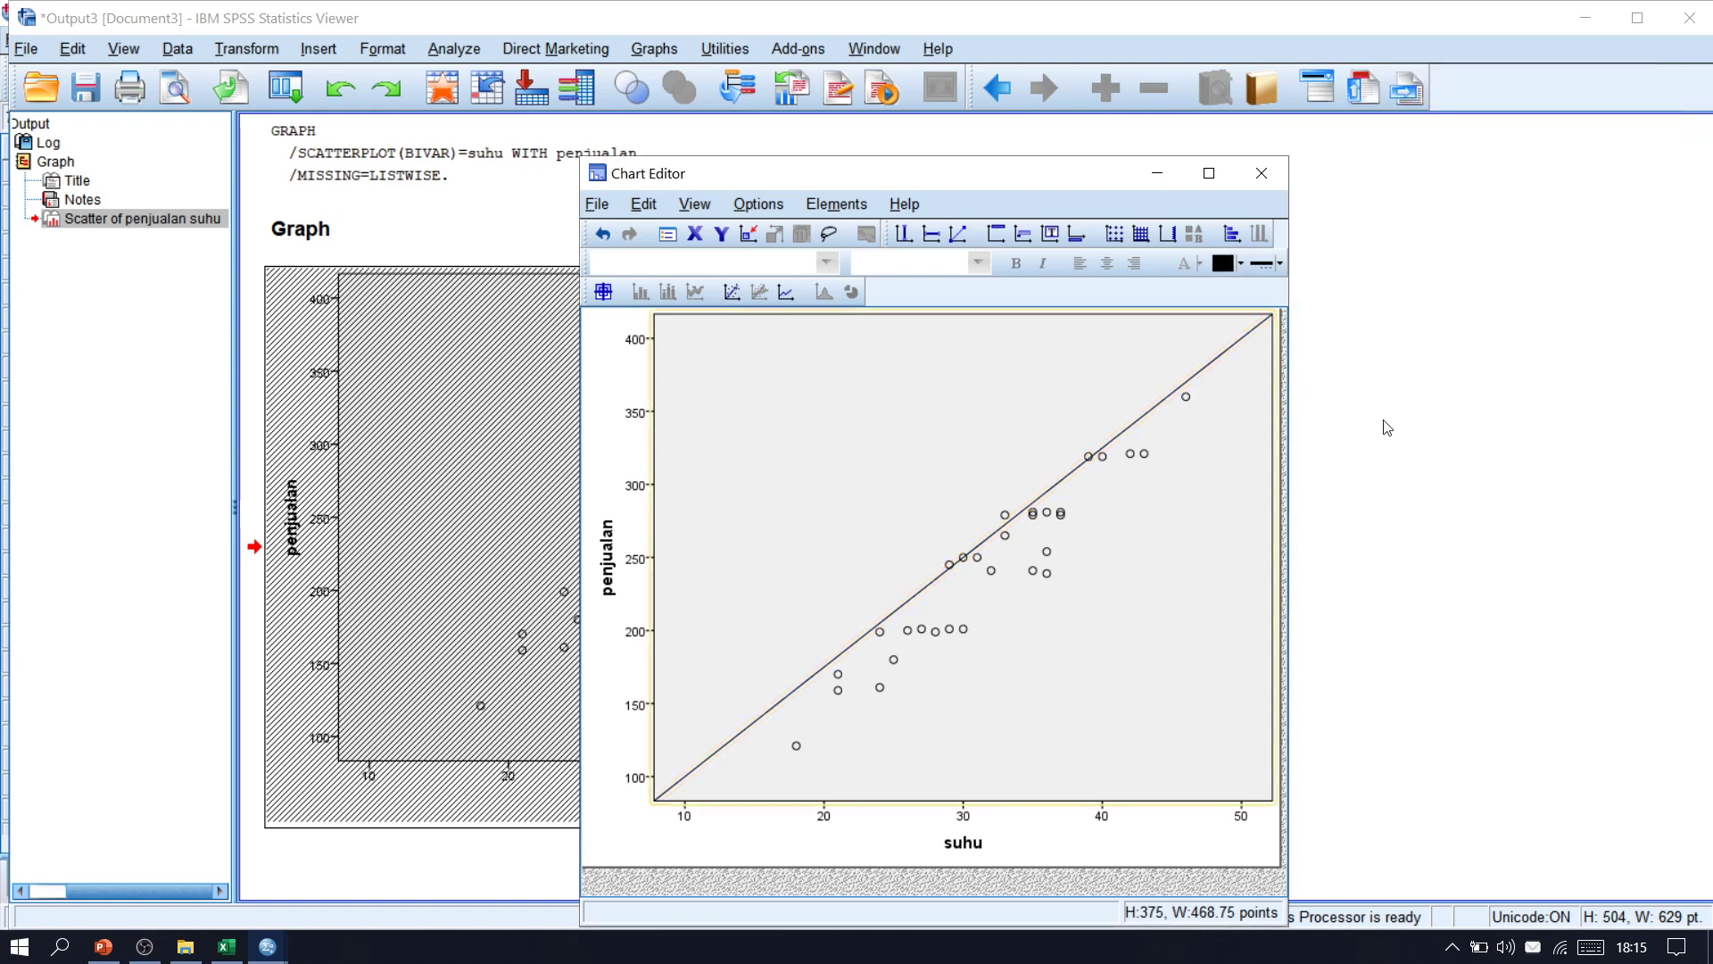
{"action": "left_click", "coordinate": [1212, 360]}
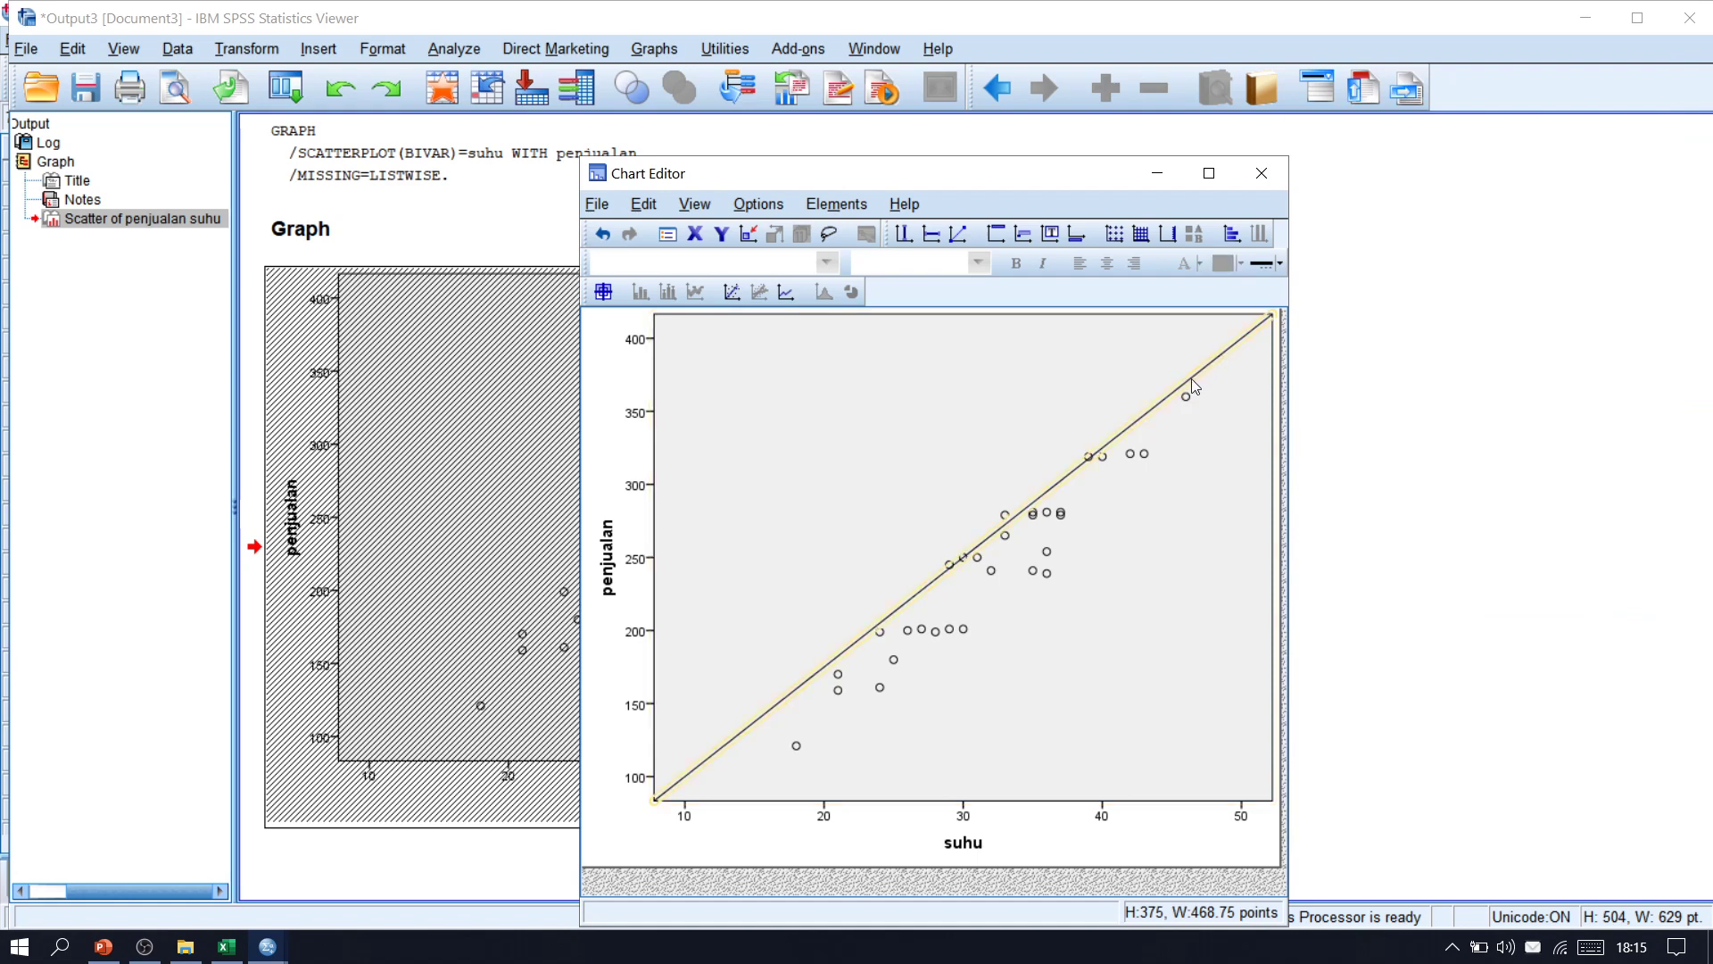
{"action": "key", "text": "Delete"}
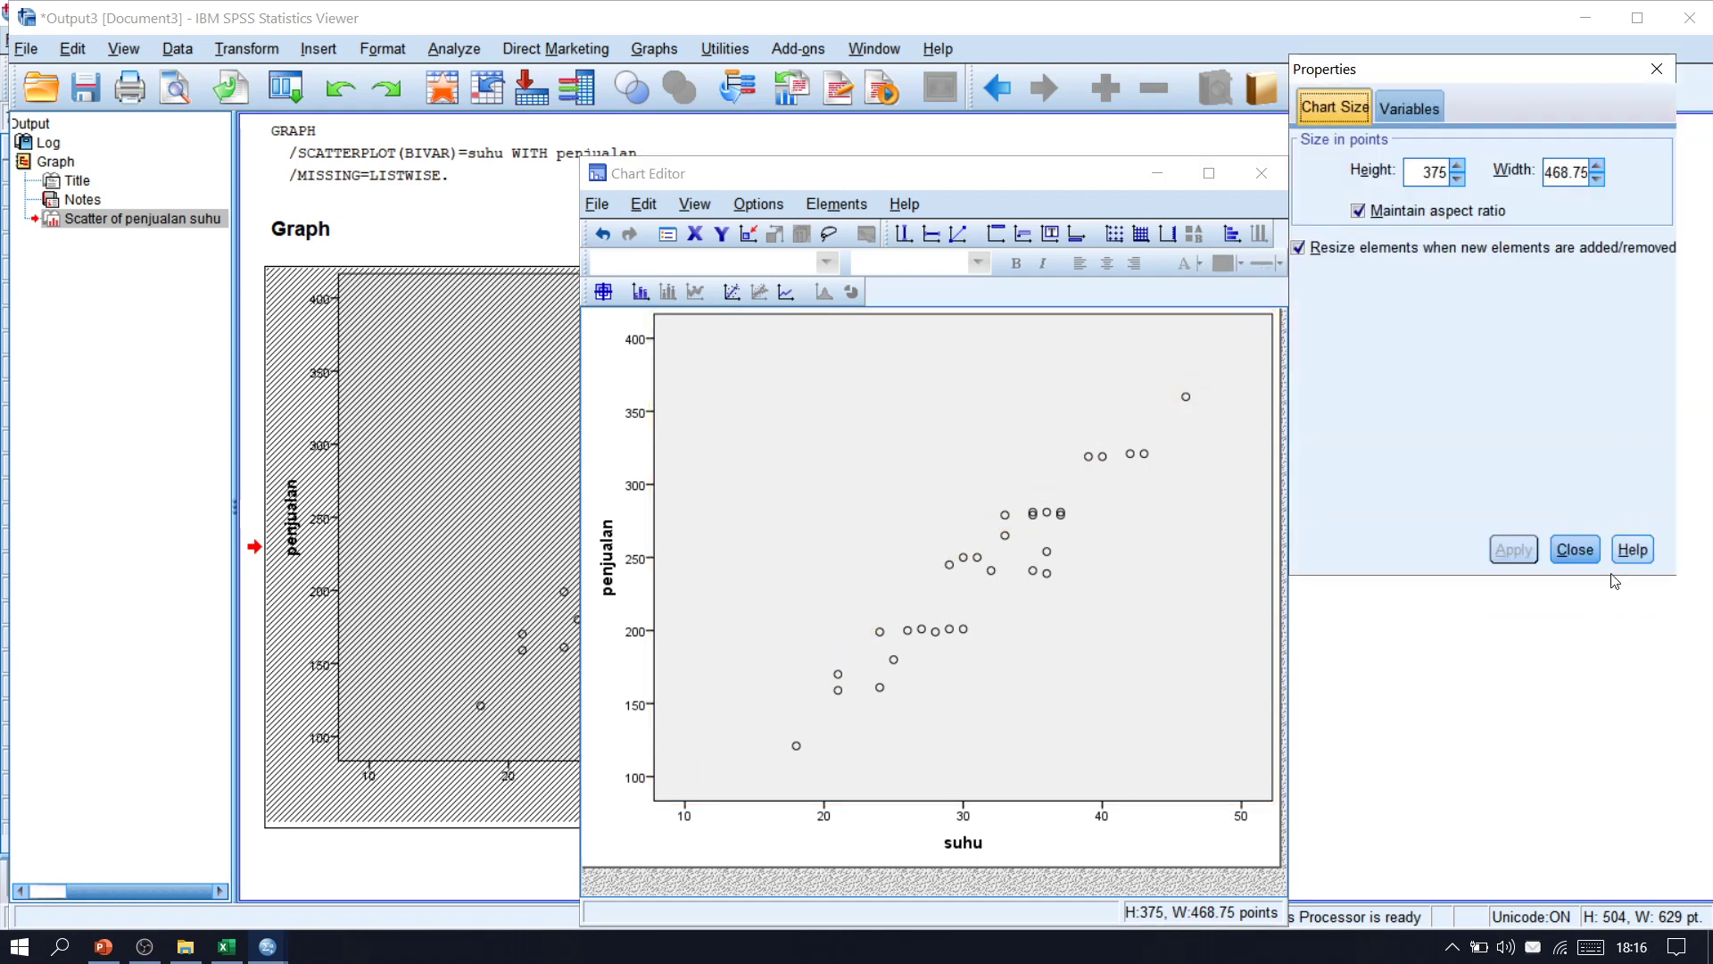
{"action": "left_click", "coordinate": [1575, 550]}
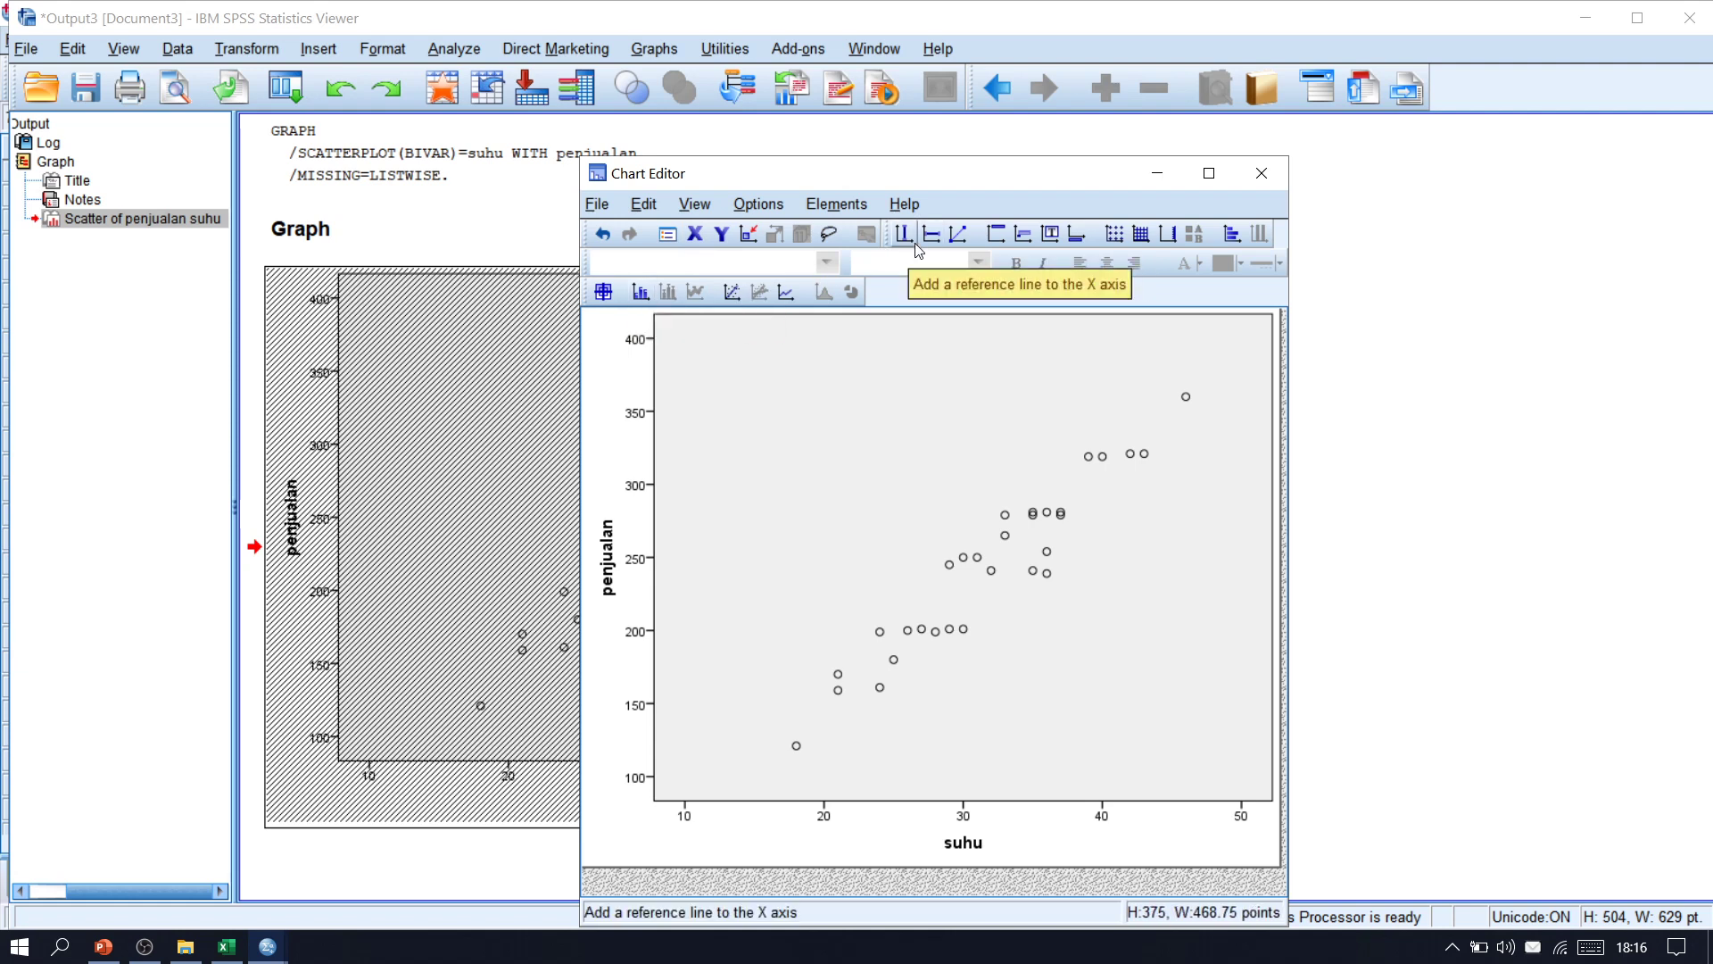
Add a reference line from an equation to the scatterplot, and check the regression equation recorded in Excel
{"action": "left_click", "coordinate": [960, 236]}
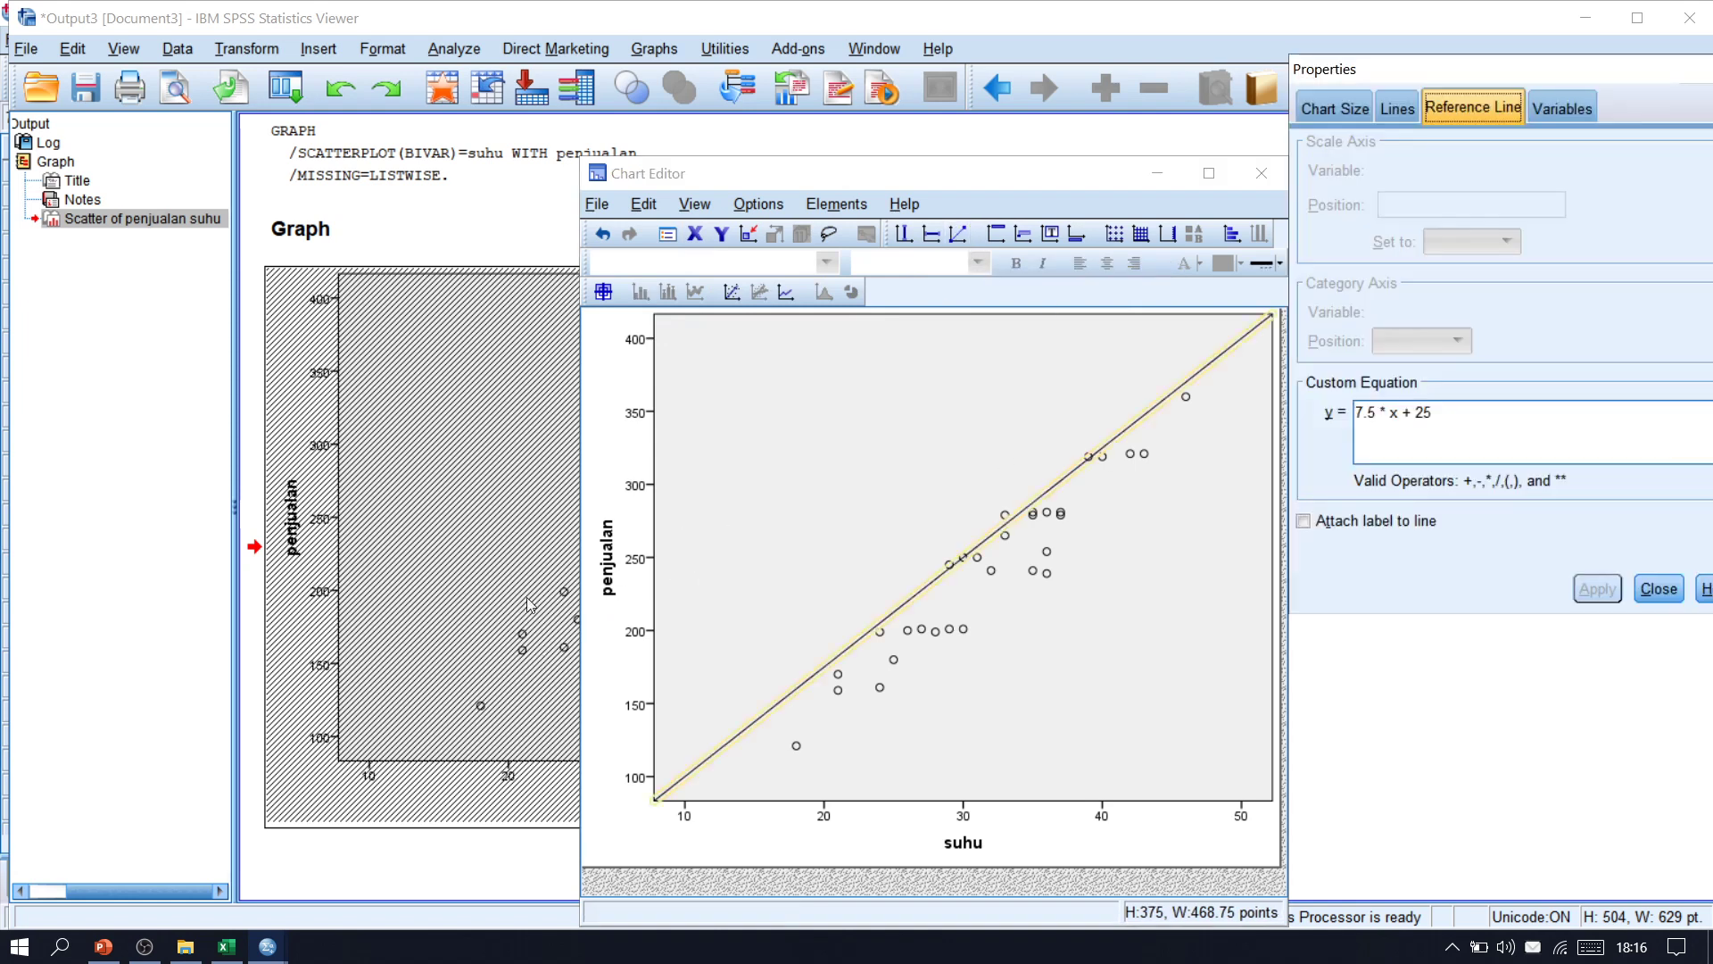
{"action": "left_click", "coordinate": [226, 948]}
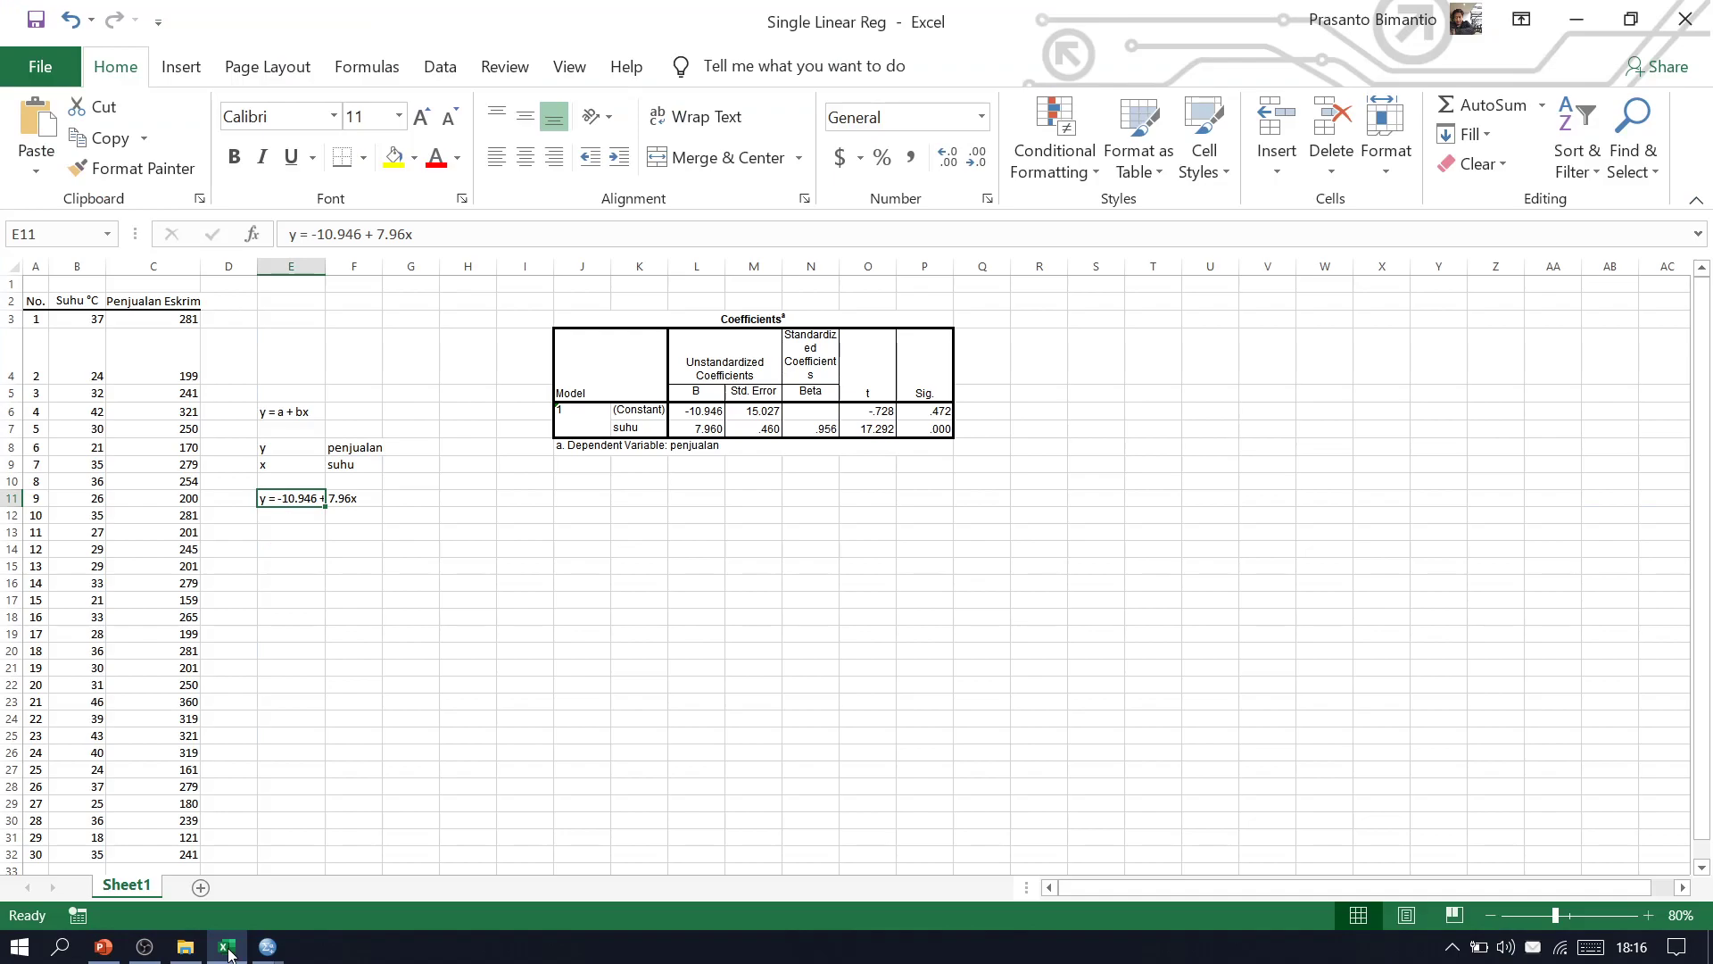
{"action": "left_click", "coordinate": [228, 953]}
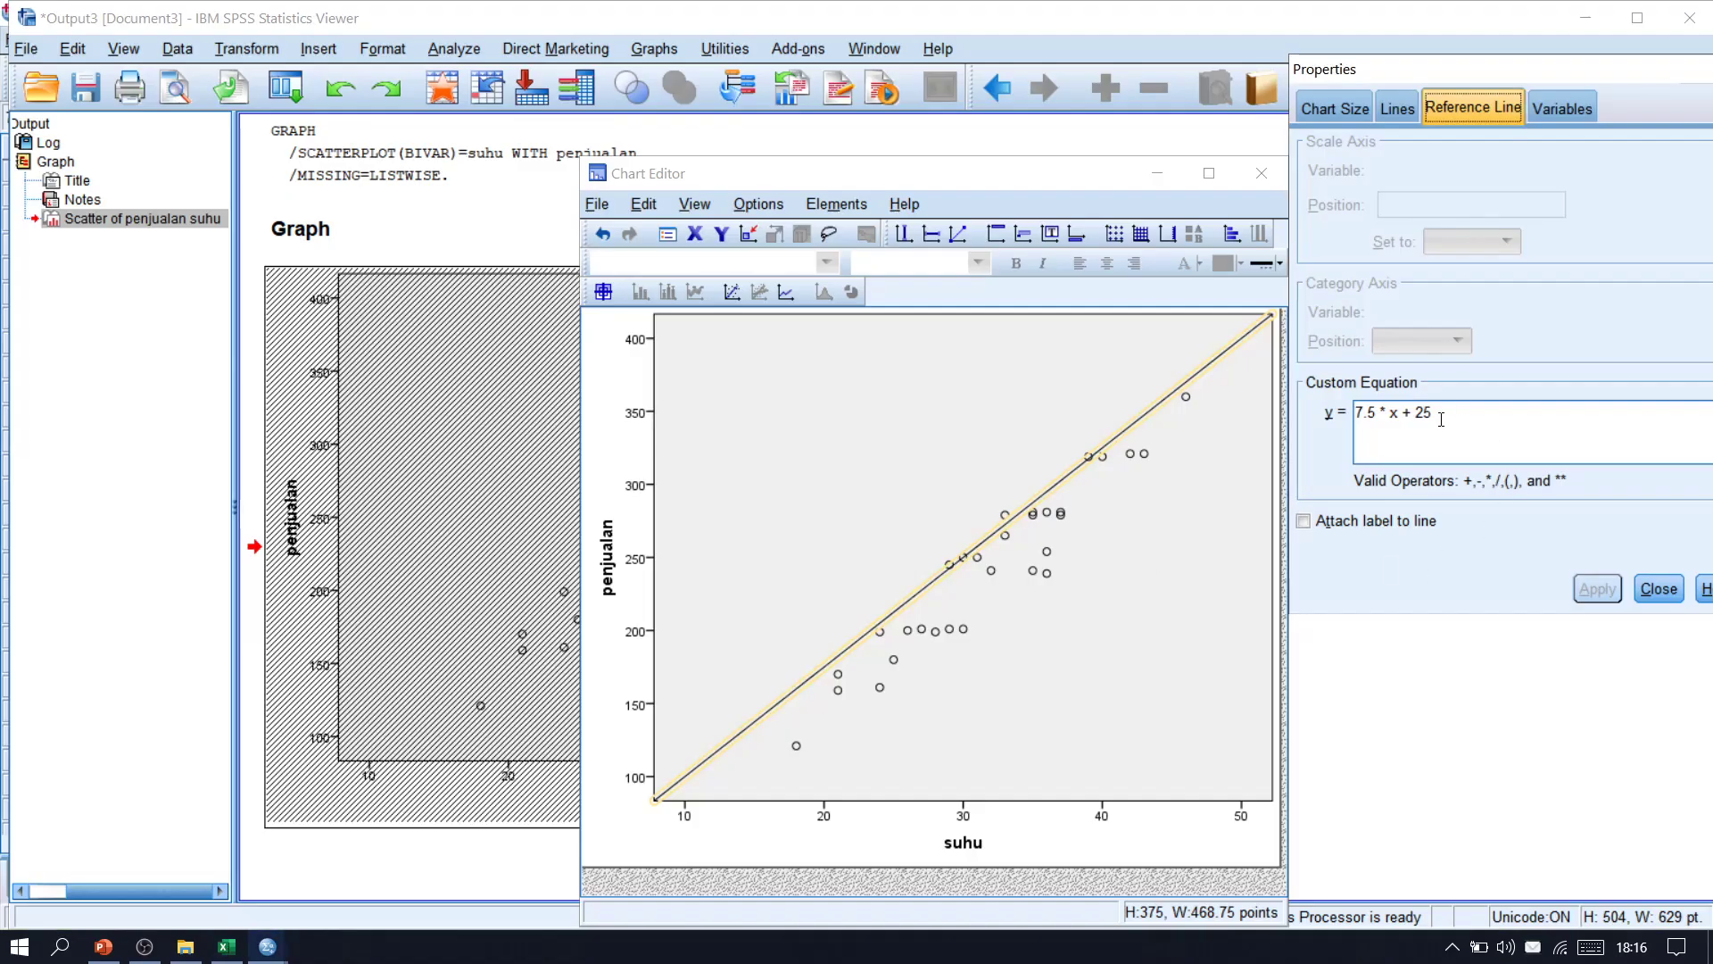
Set the reference line's custom equation to -10.946+7.96*x, consulting the Excel sheet for the coefficients
{"action": "left_click_drag", "start_coordinate": [1441, 418], "coordinate": [1351, 411]}
{"action": "key", "text": "BackSpace"}
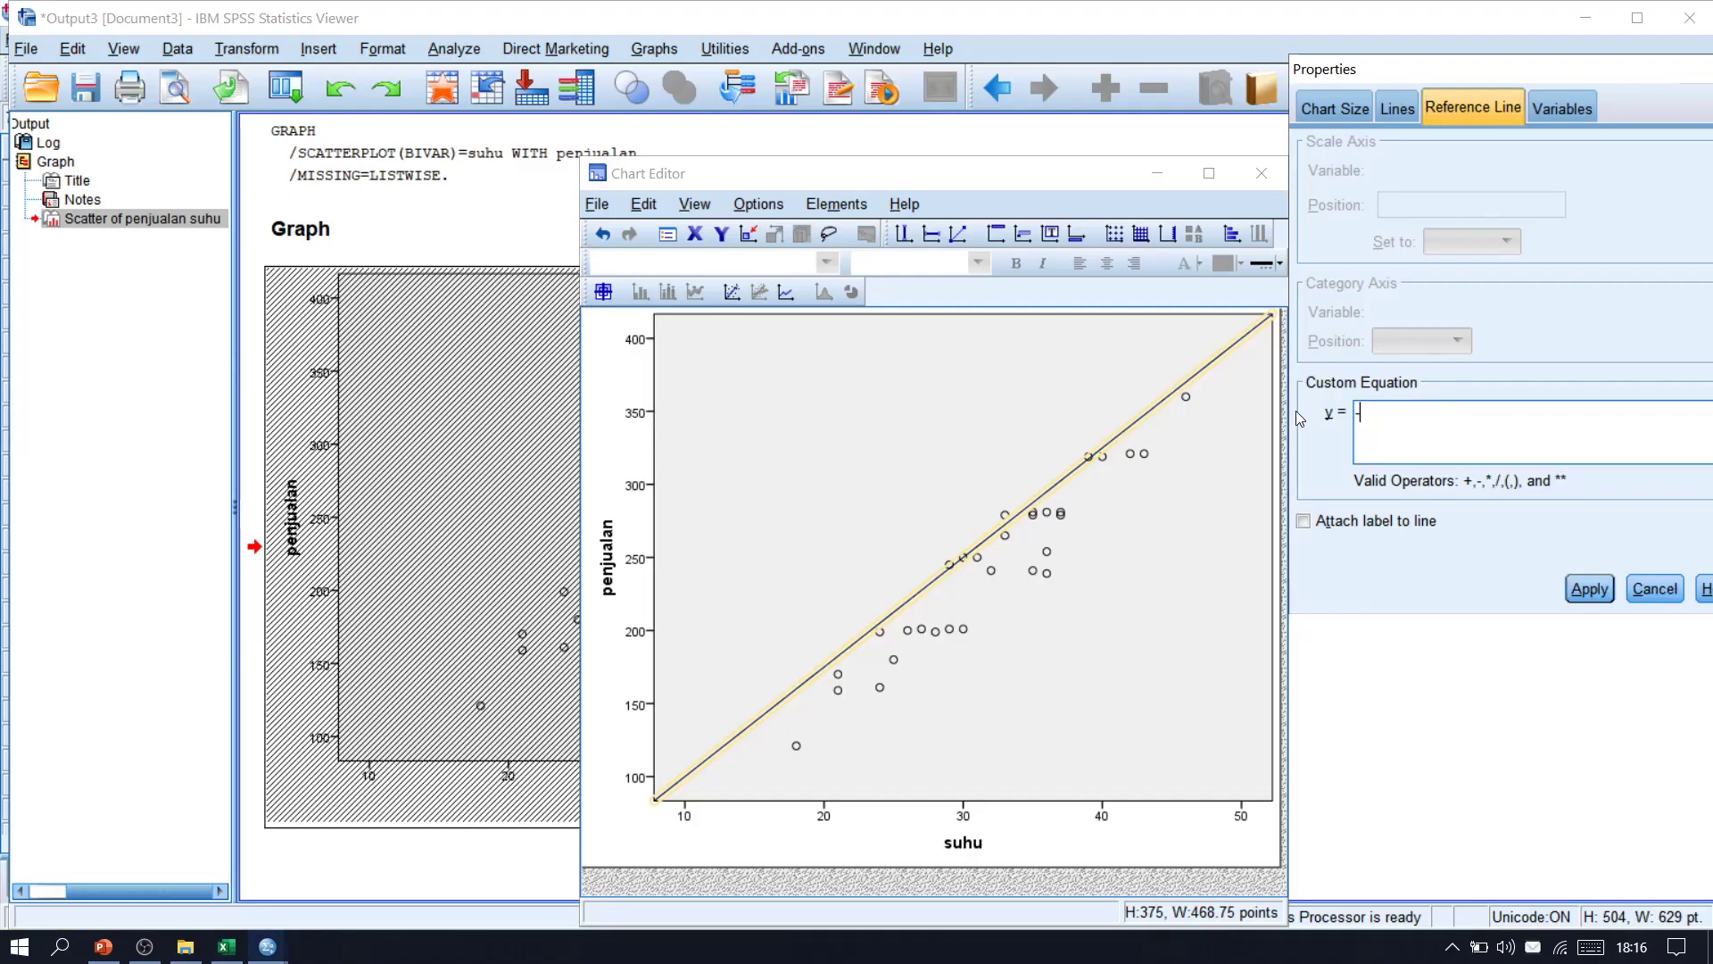
{"action": "type", "text": "-10.946+"}
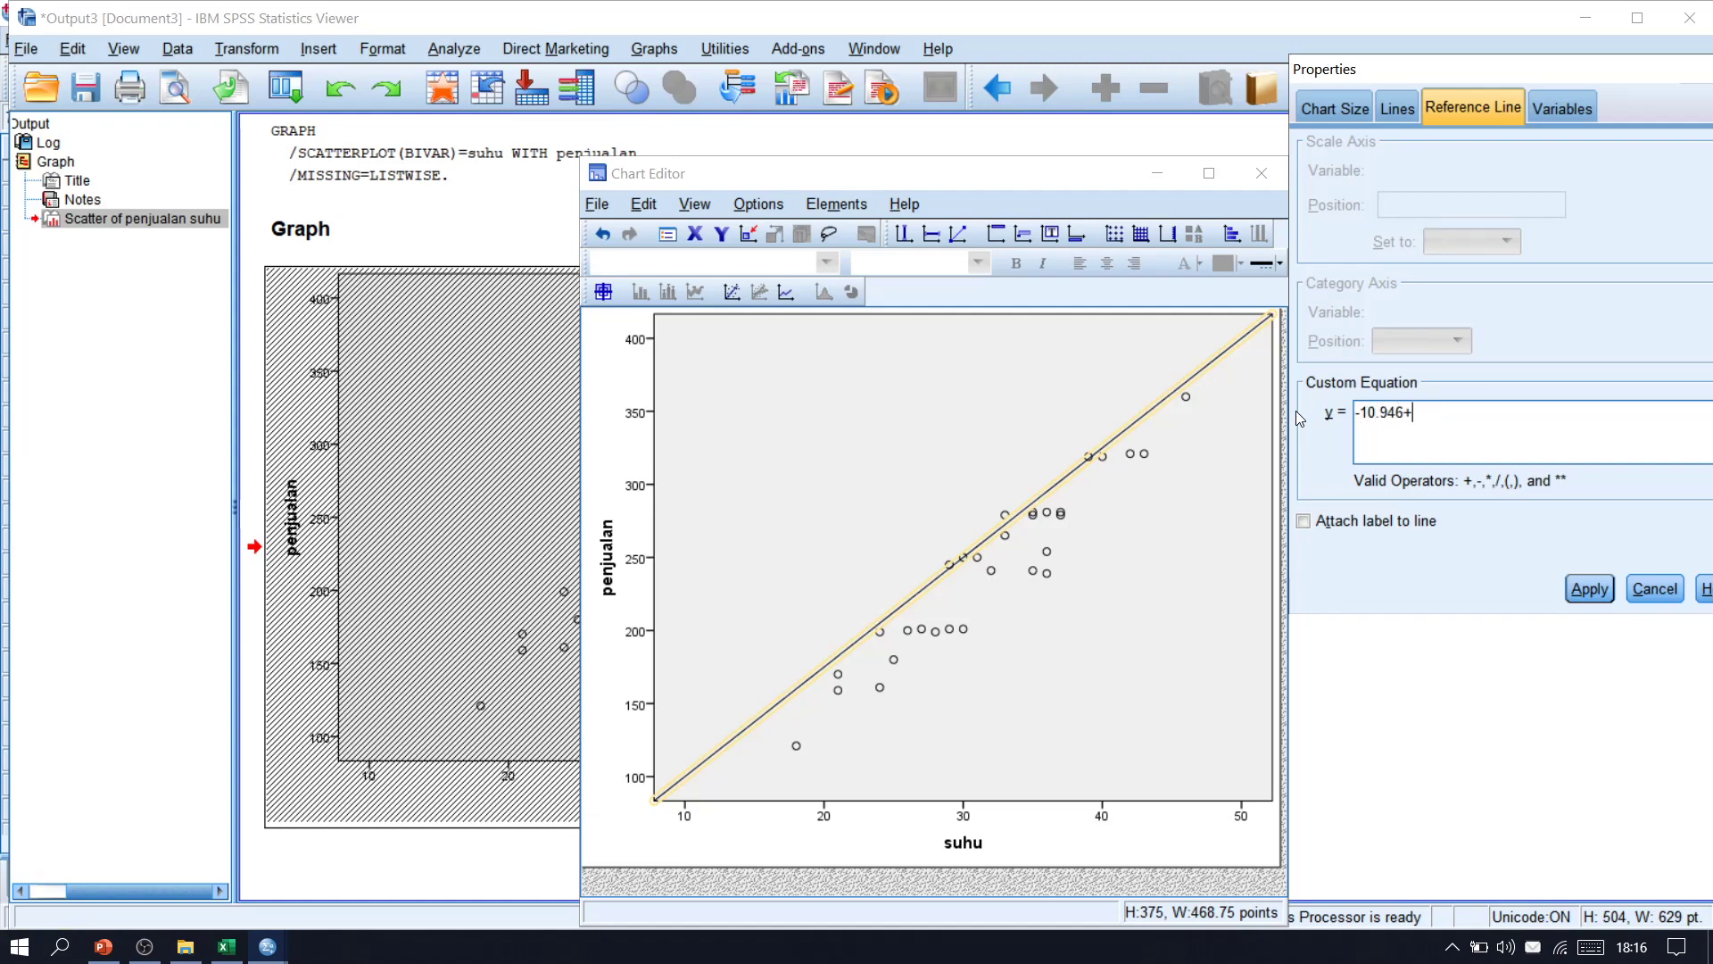
{"action": "key", "text": "alt+Tab"}
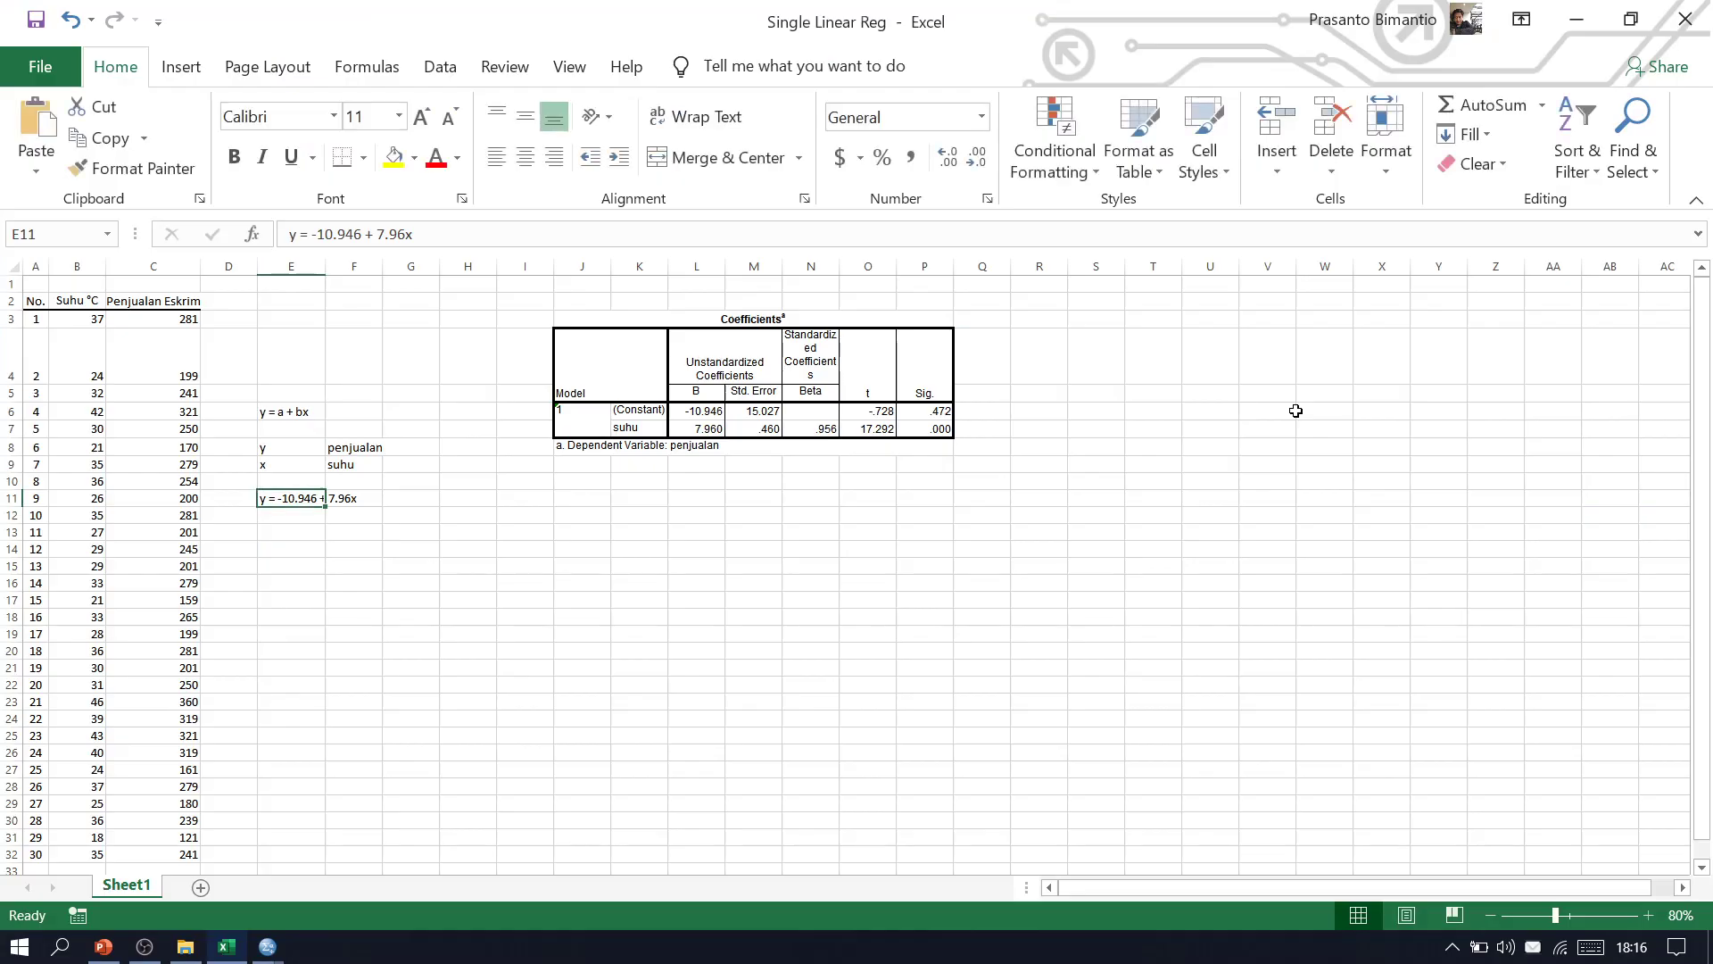
{"action": "key", "text": "alt+Tab"}
{"action": "type", "text": "7."}
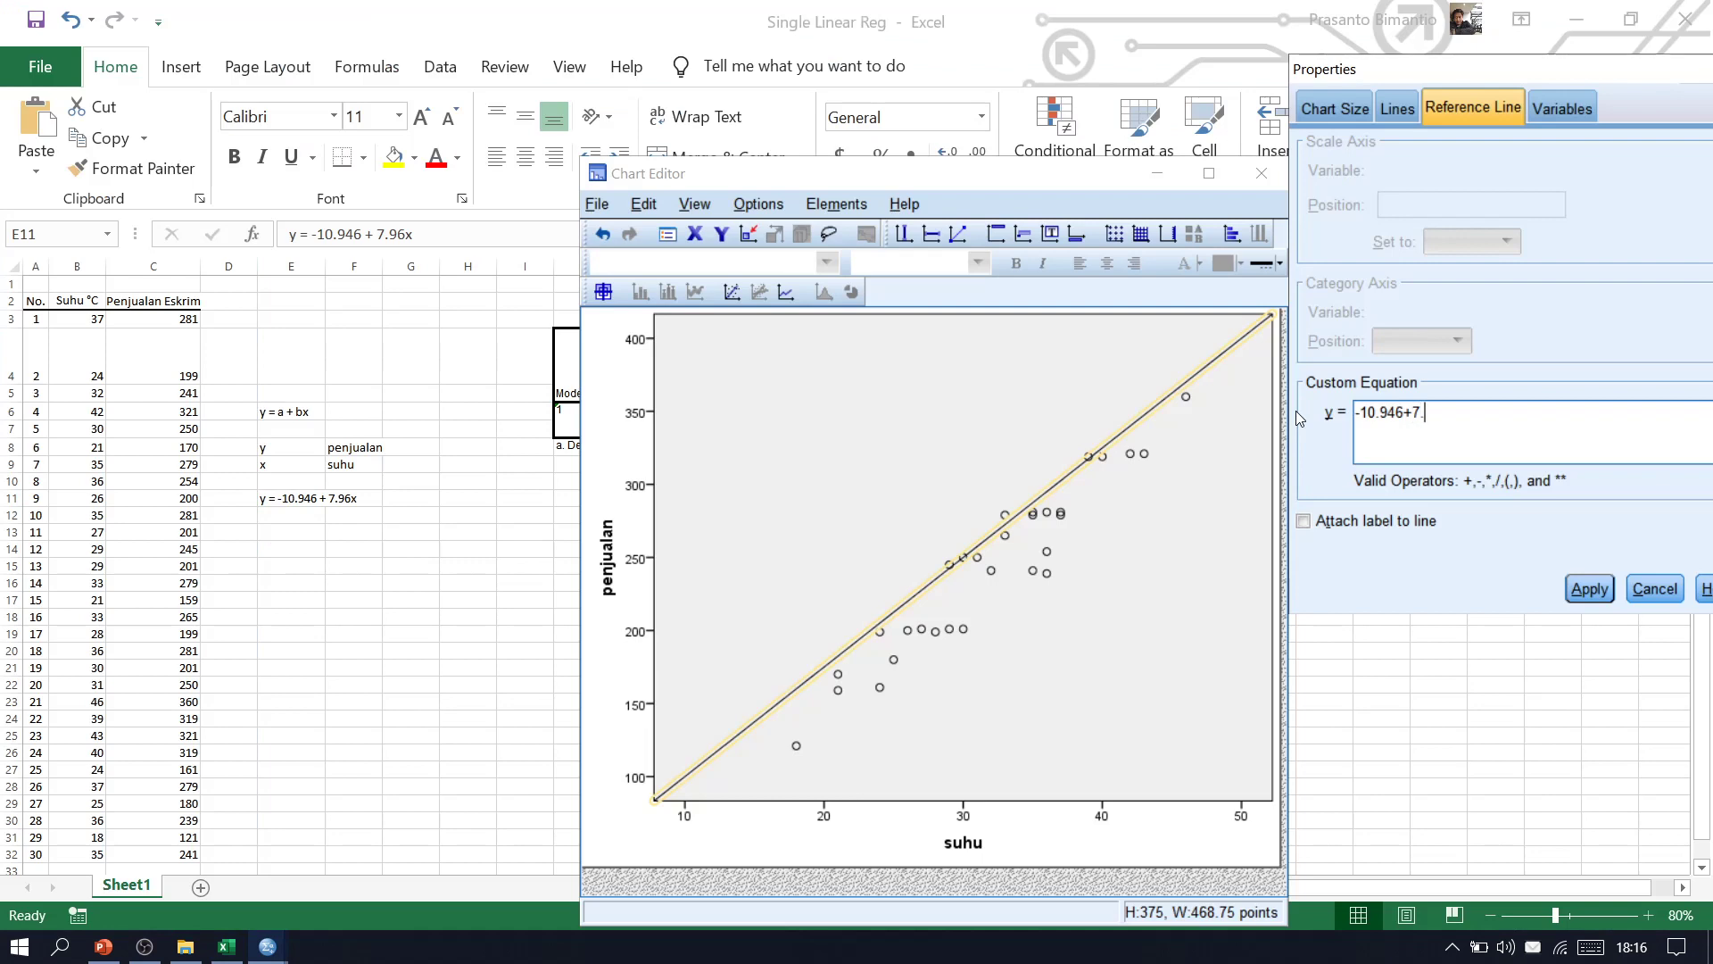
{"action": "type", "text": "96*x"}
Attach the equation label to the reference line, apply the line settings and close its properties
{"action": "left_click", "coordinate": [1382, 528]}
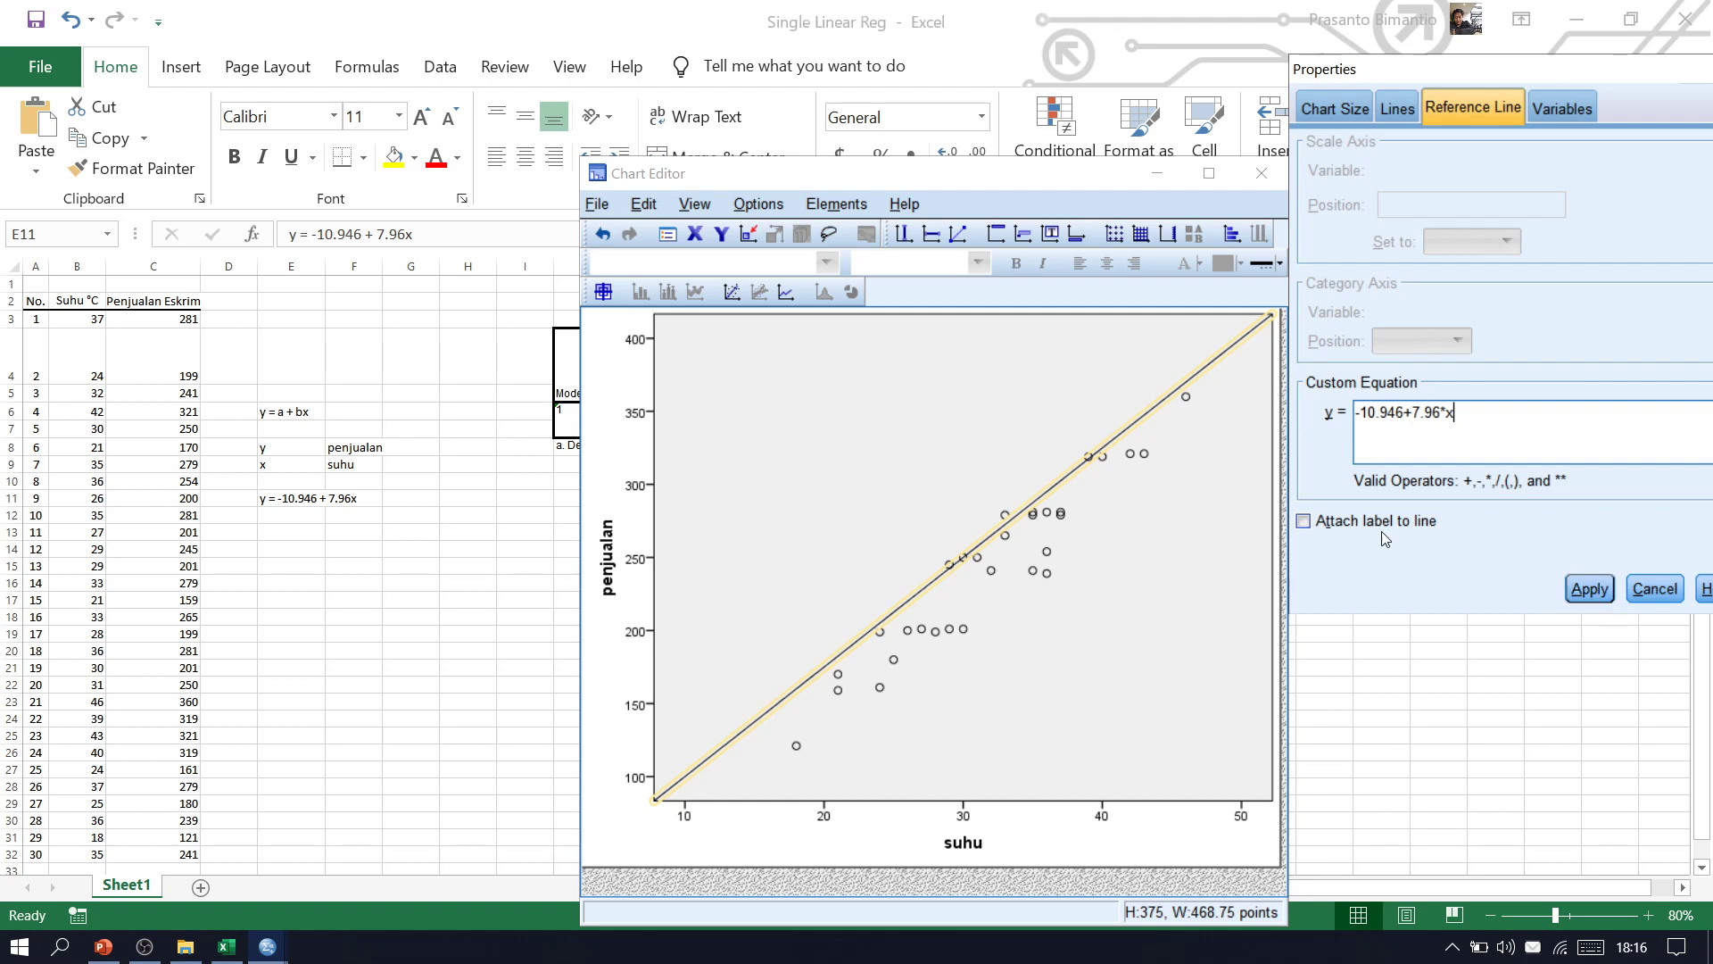
{"action": "left_click", "coordinate": [1590, 589]}
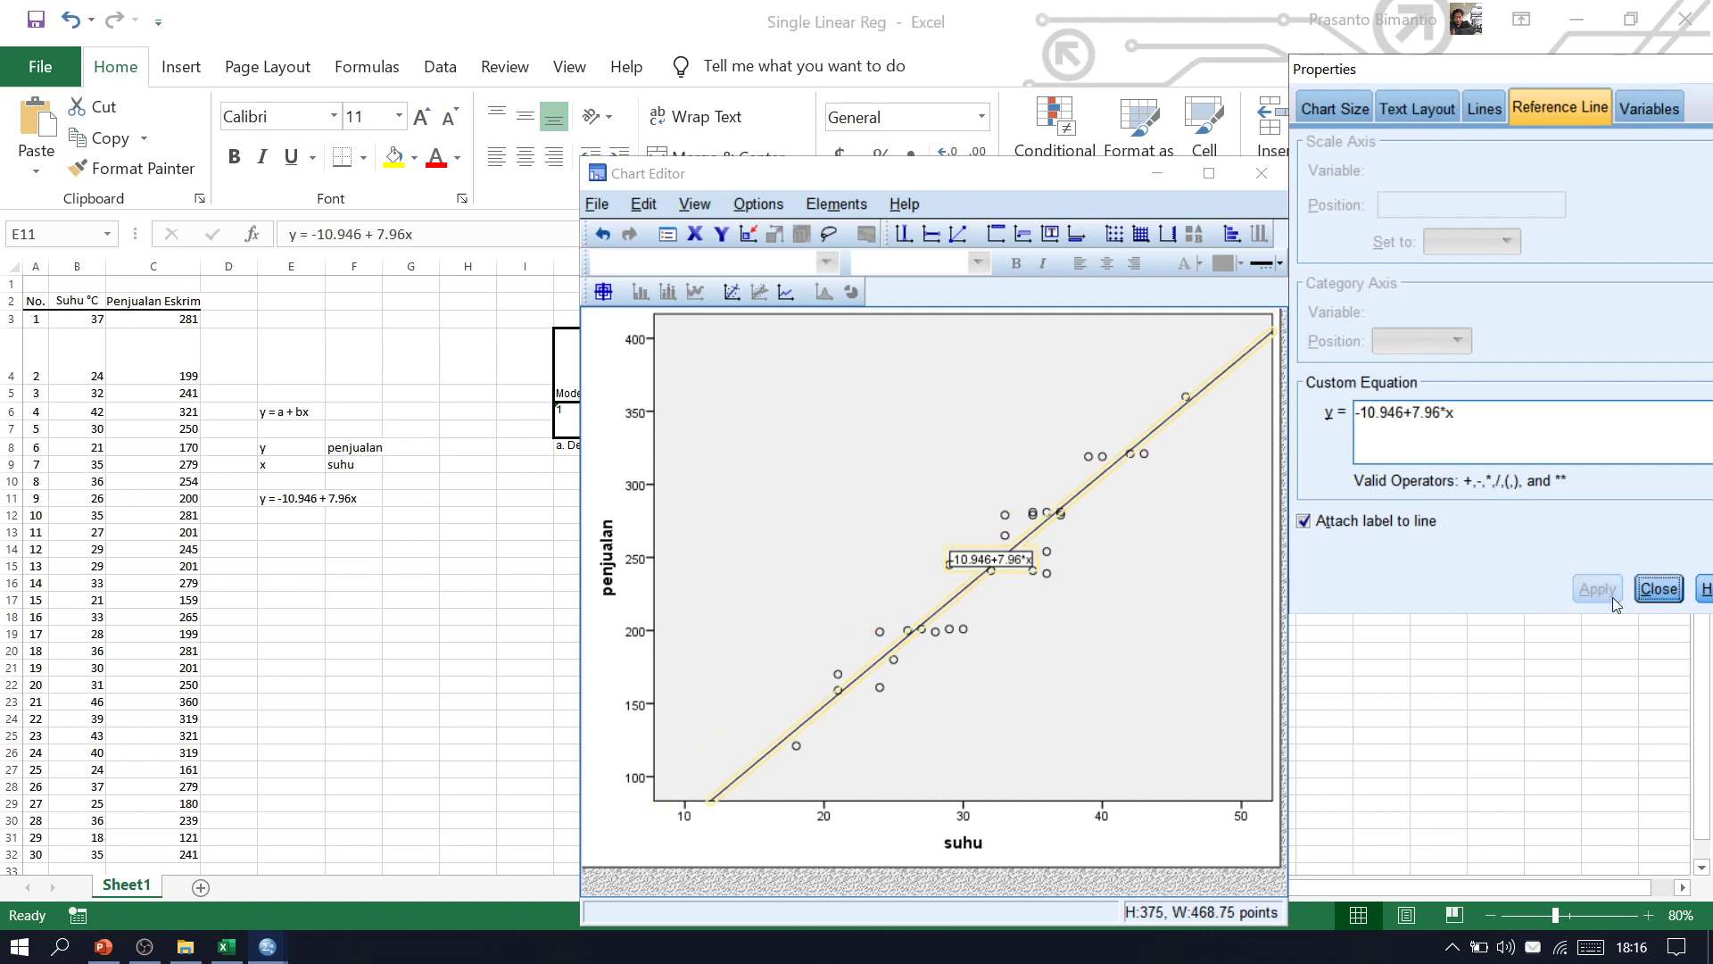
{"action": "left_click", "coordinate": [1659, 589]}
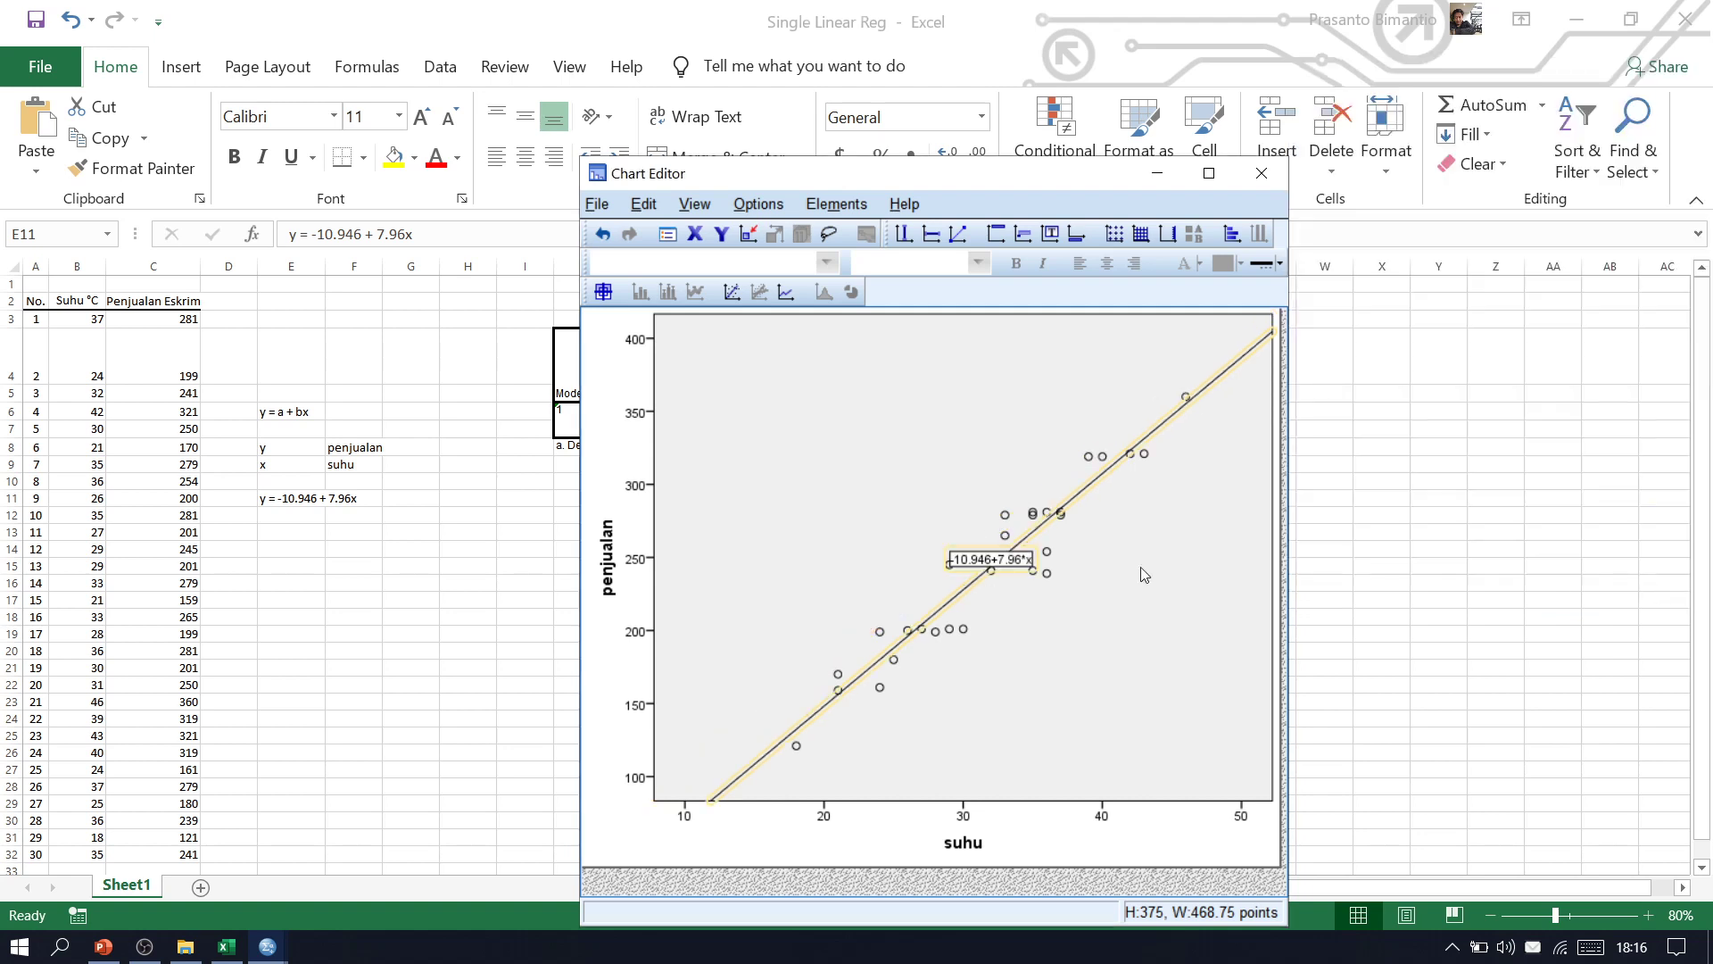
{"action": "left_click", "coordinate": [997, 576]}
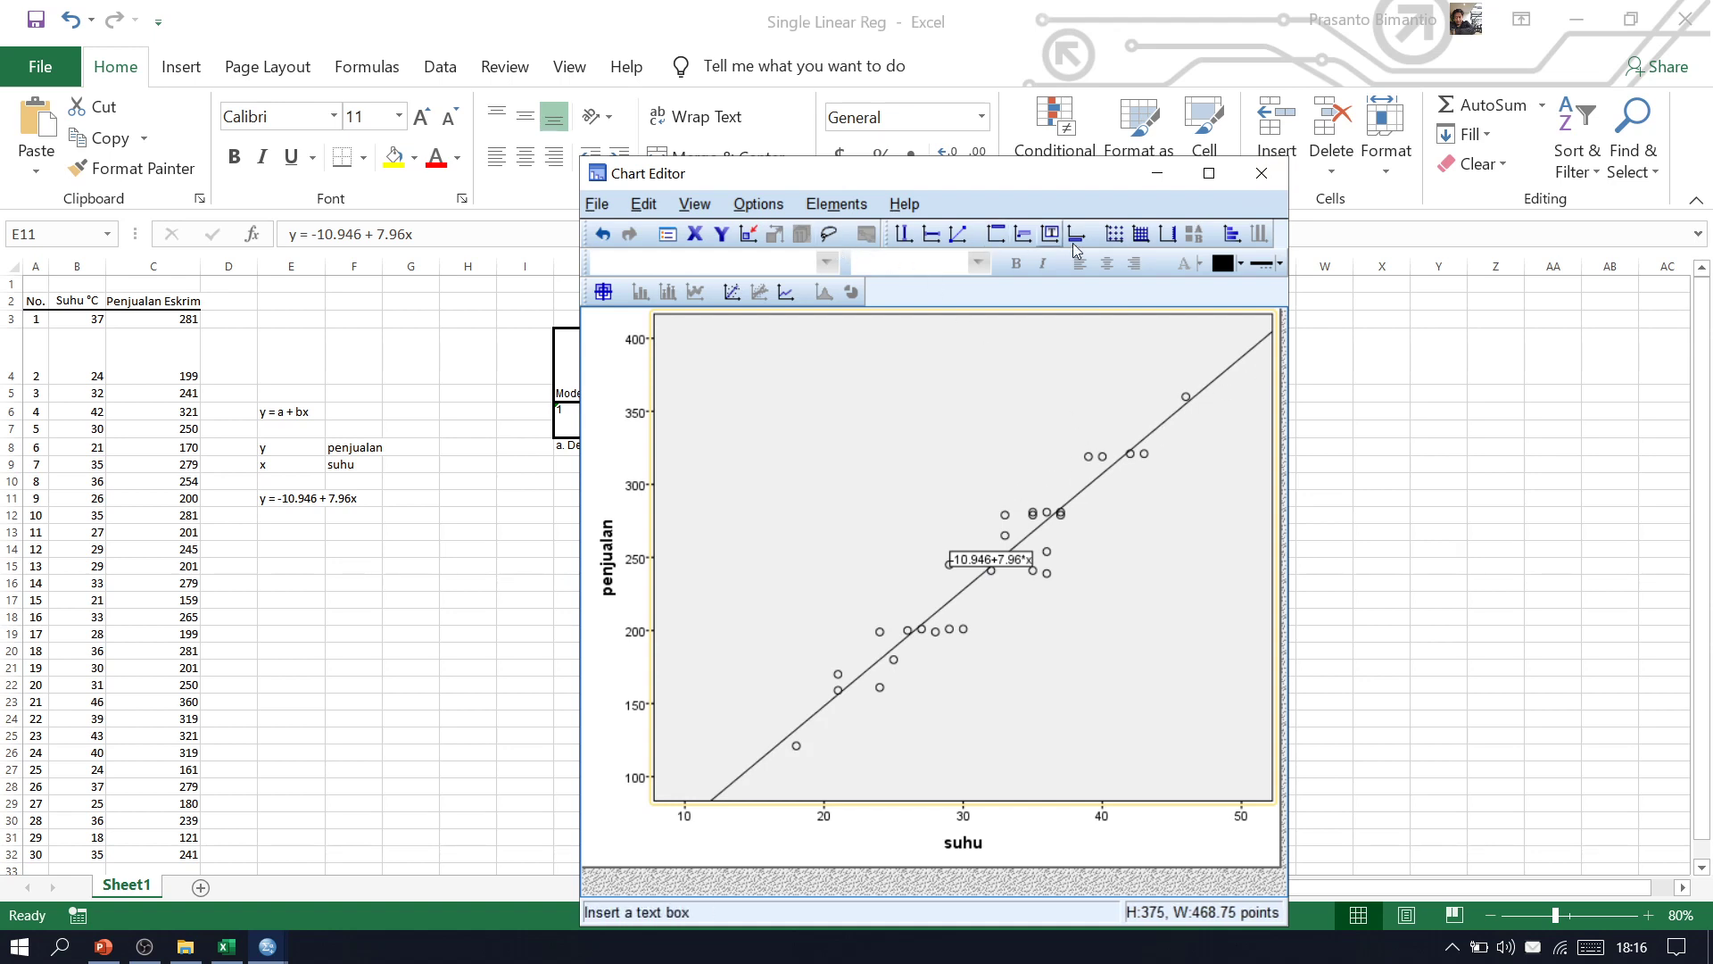
Set the suhu axis scale of the scatterplot to a custom minimum of 0 and apply it
{"action": "left_click", "coordinate": [646, 634]}
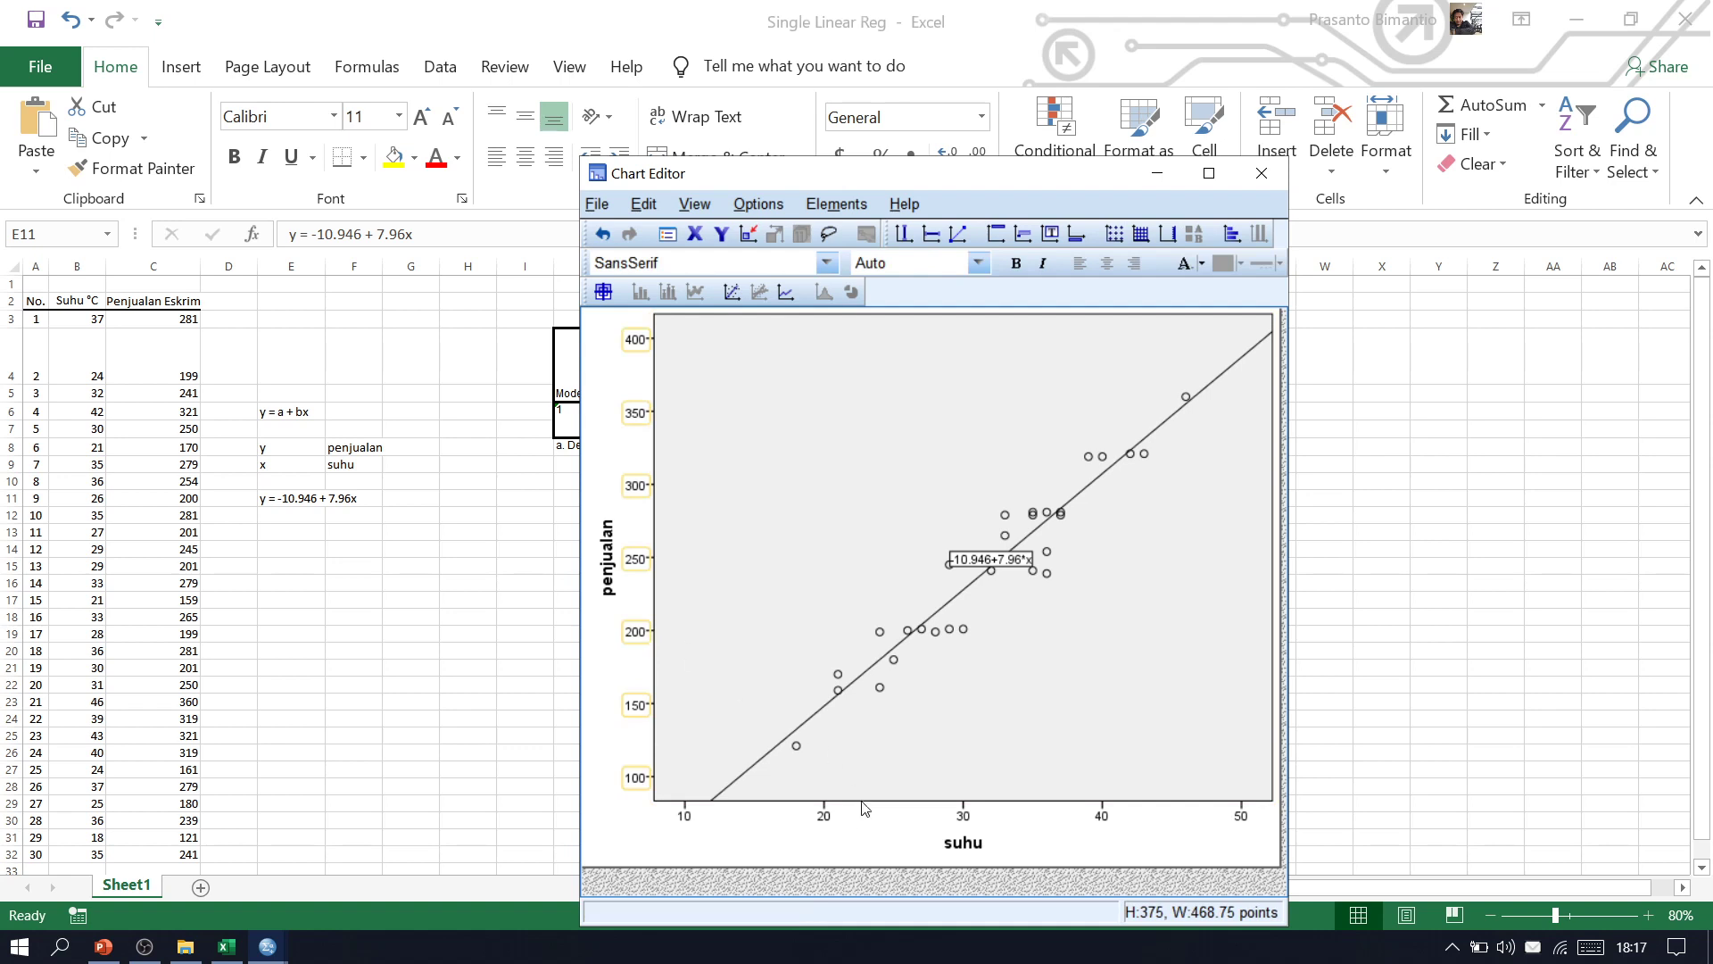
{"action": "left_click", "coordinate": [826, 819]}
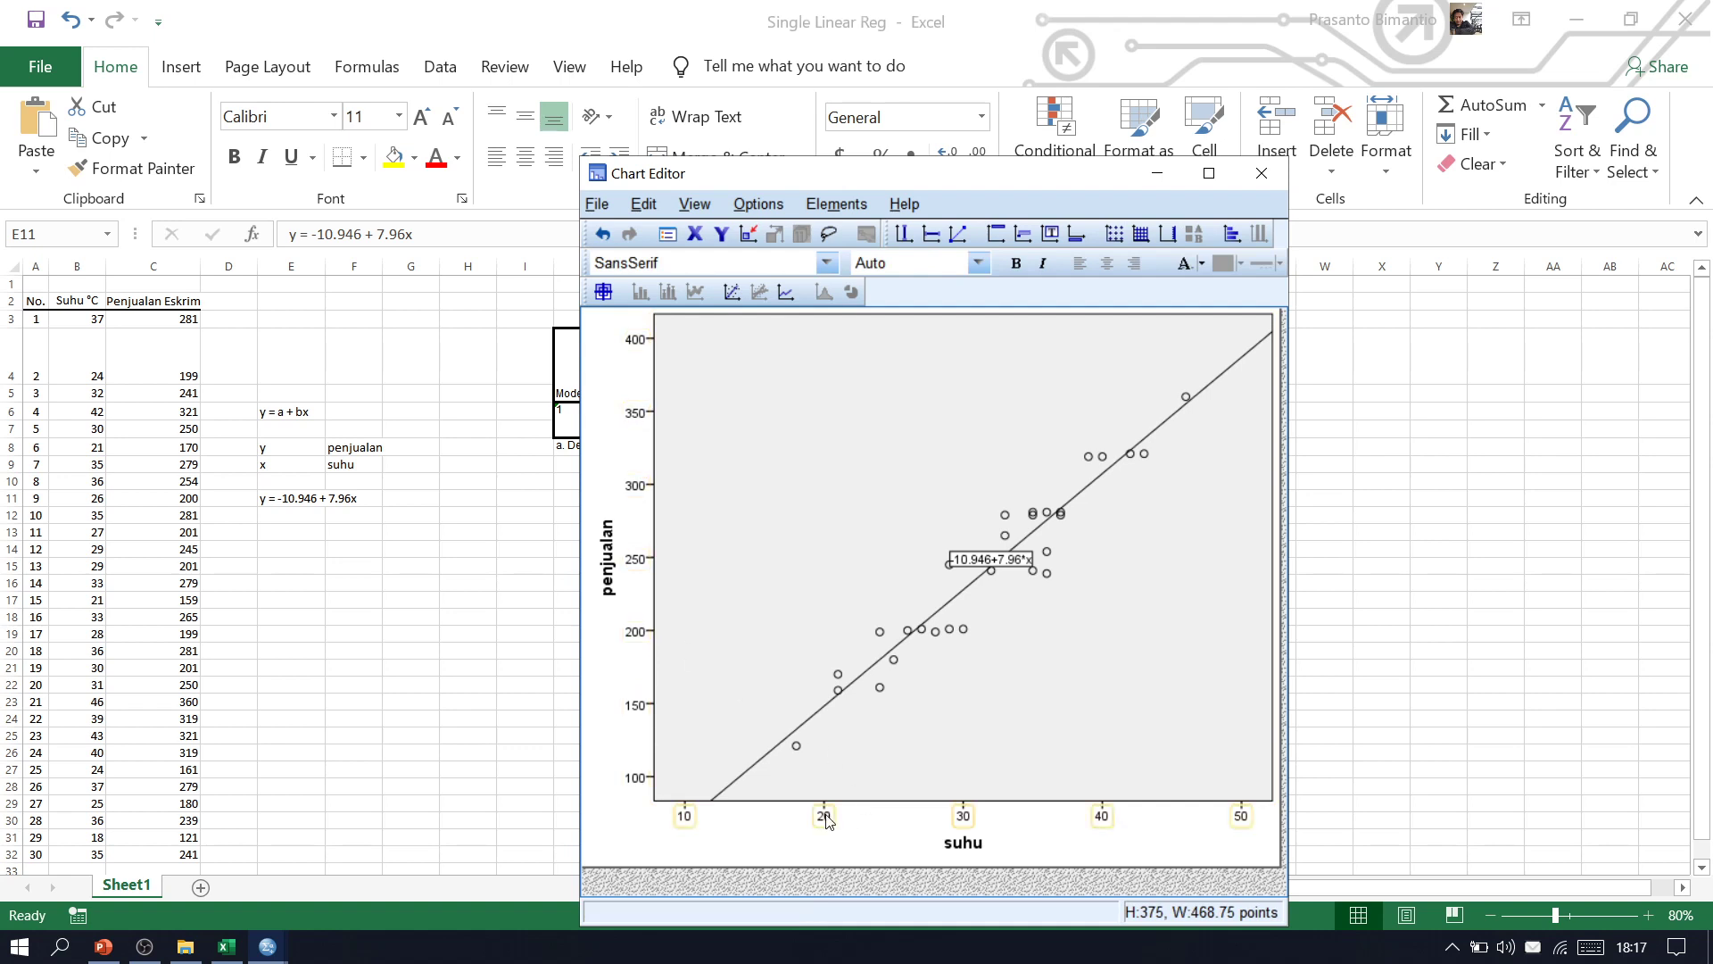
{"action": "double_click", "coordinate": [827, 819]}
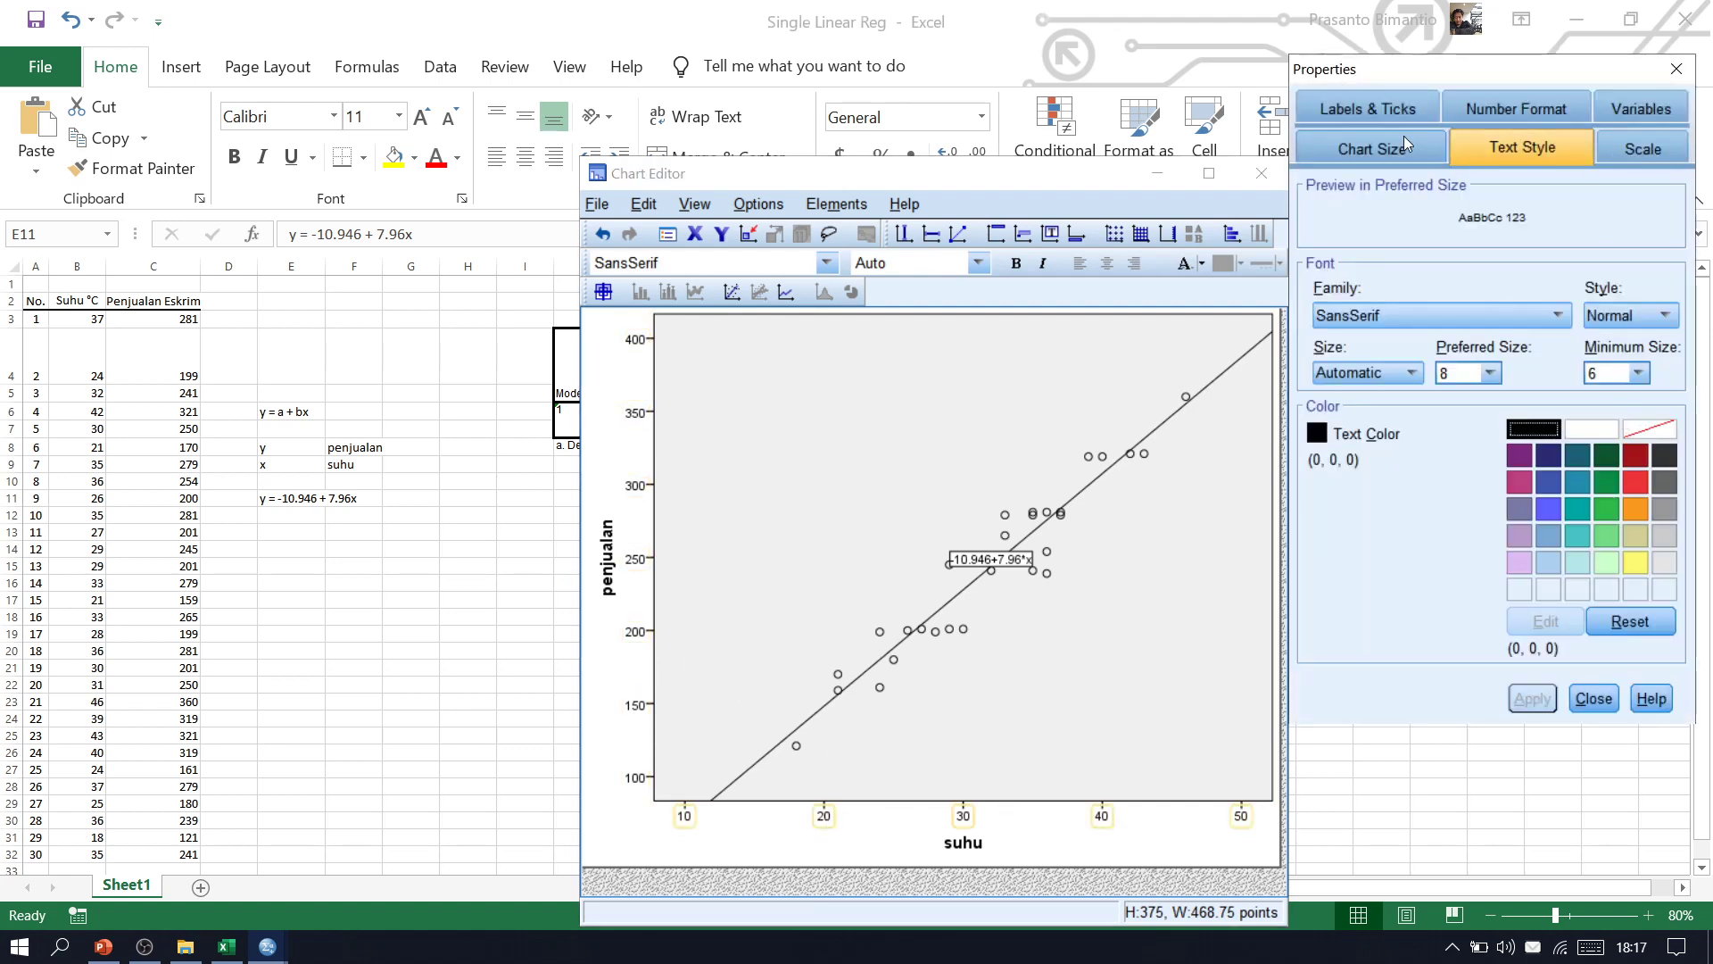
{"action": "left_click", "coordinate": [1545, 114]}
{"action": "left_click", "coordinate": [1622, 148]}
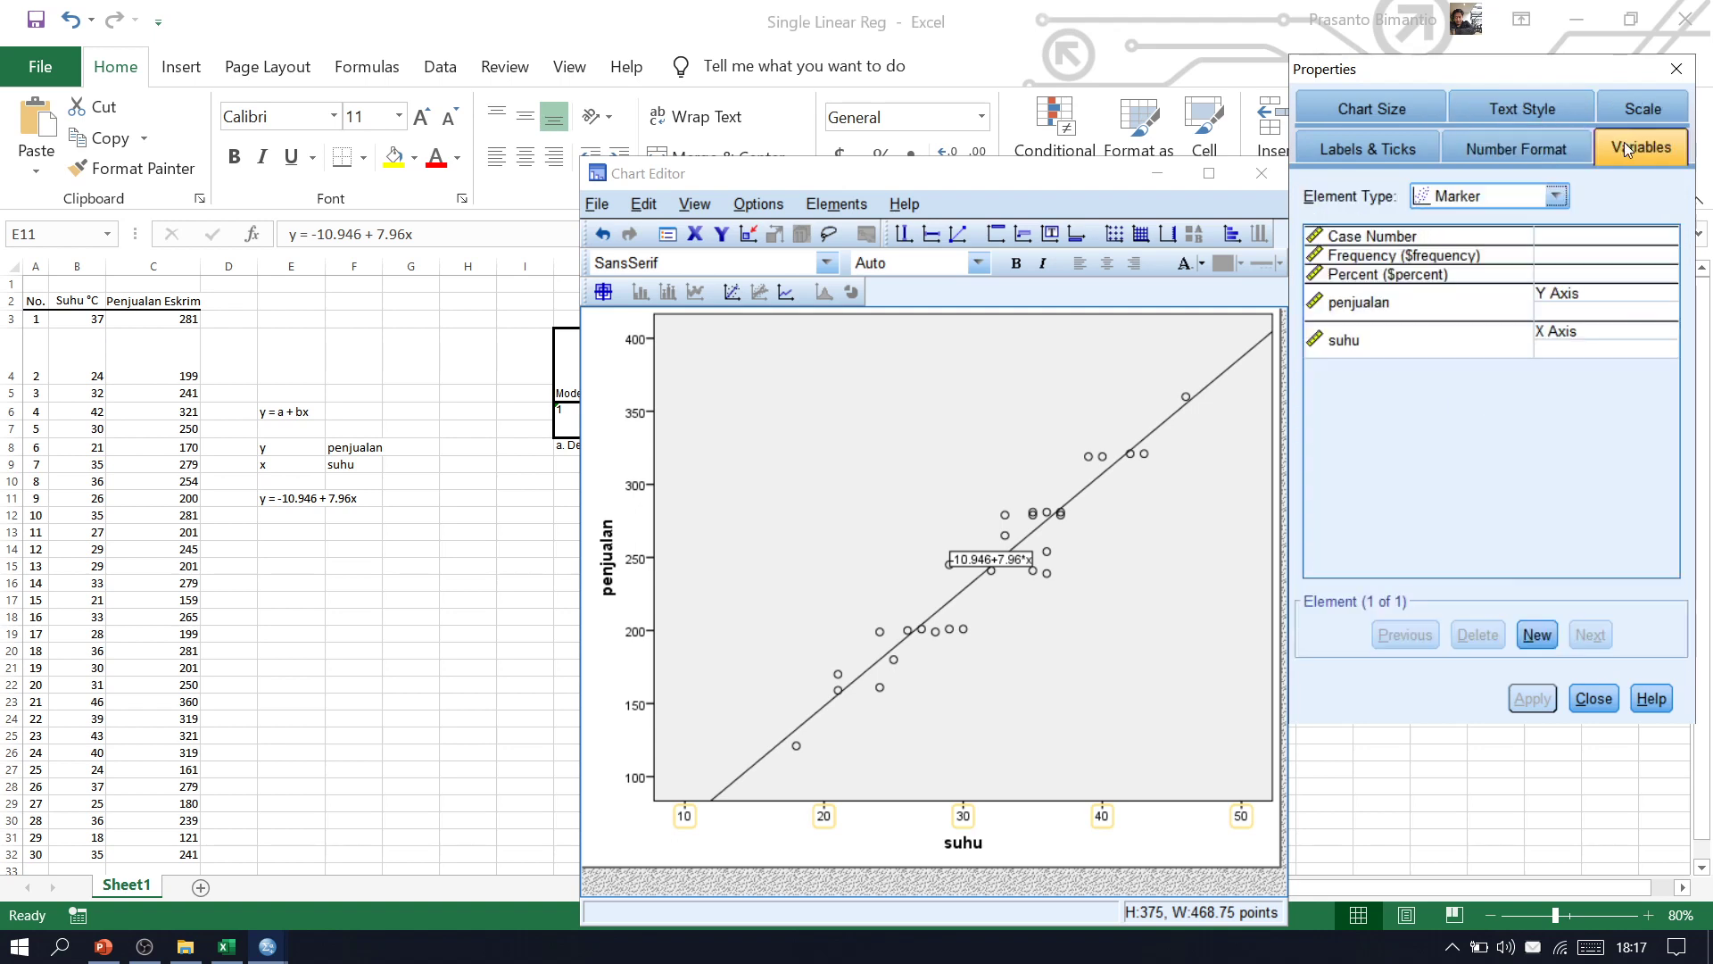
{"action": "left_click", "coordinate": [1650, 117]}
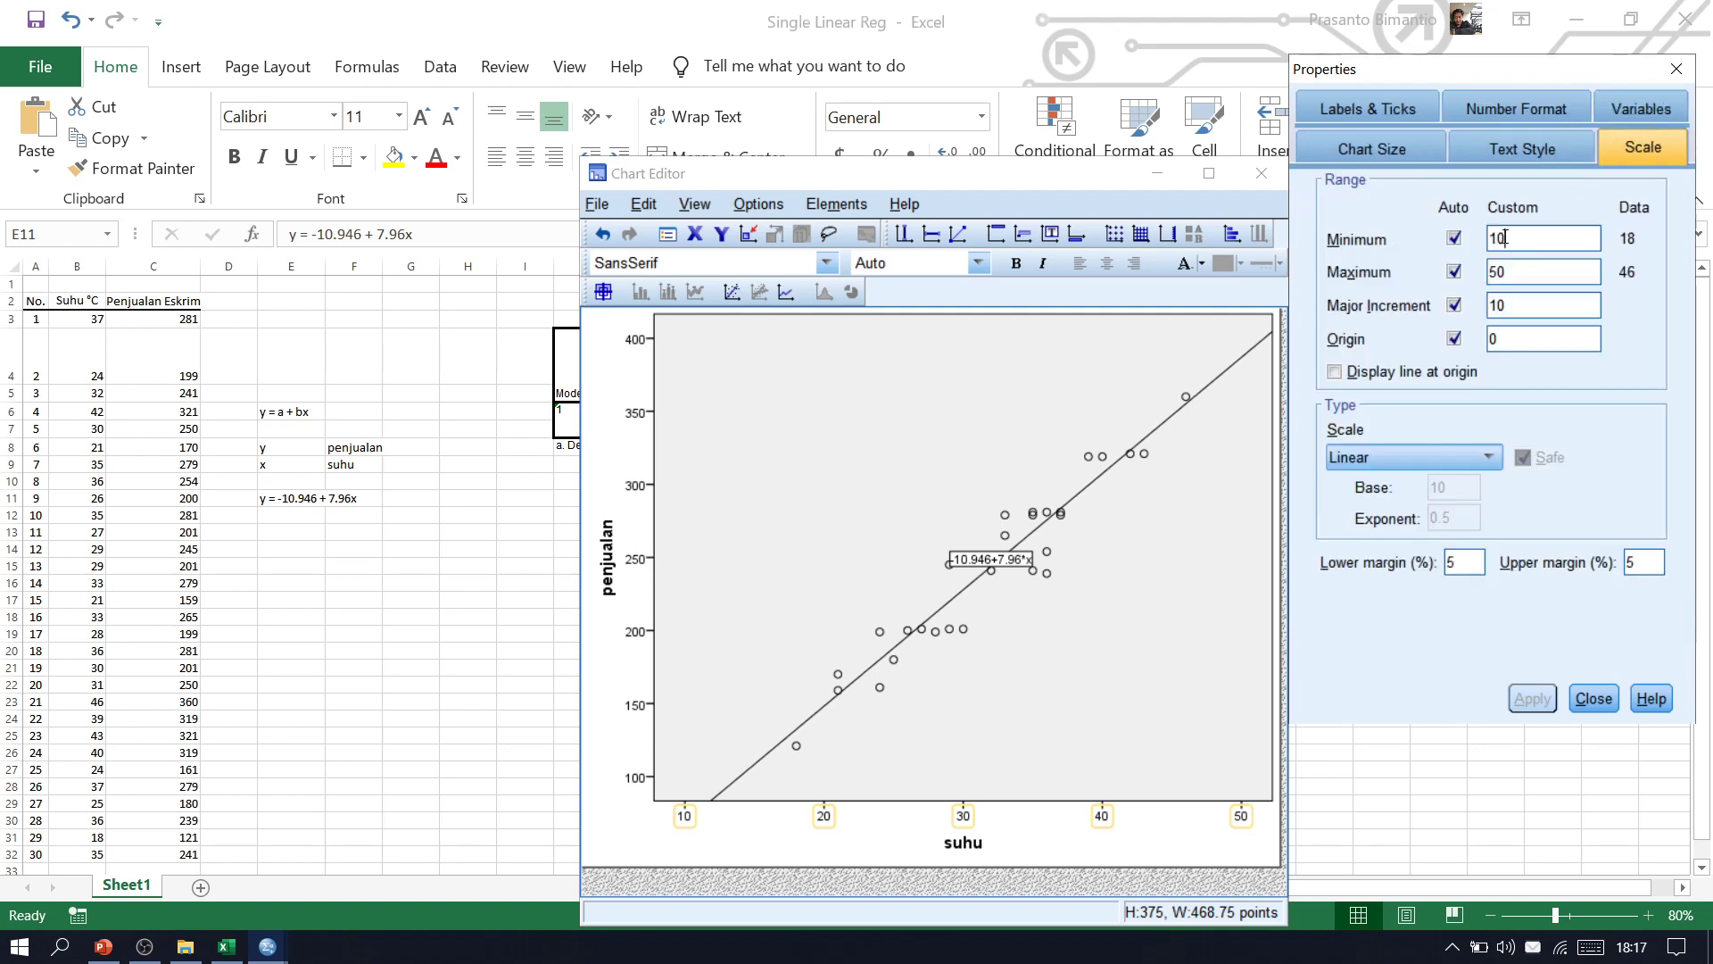
{"action": "left_click", "coordinate": [1453, 239]}
{"action": "type", "text": "0"}
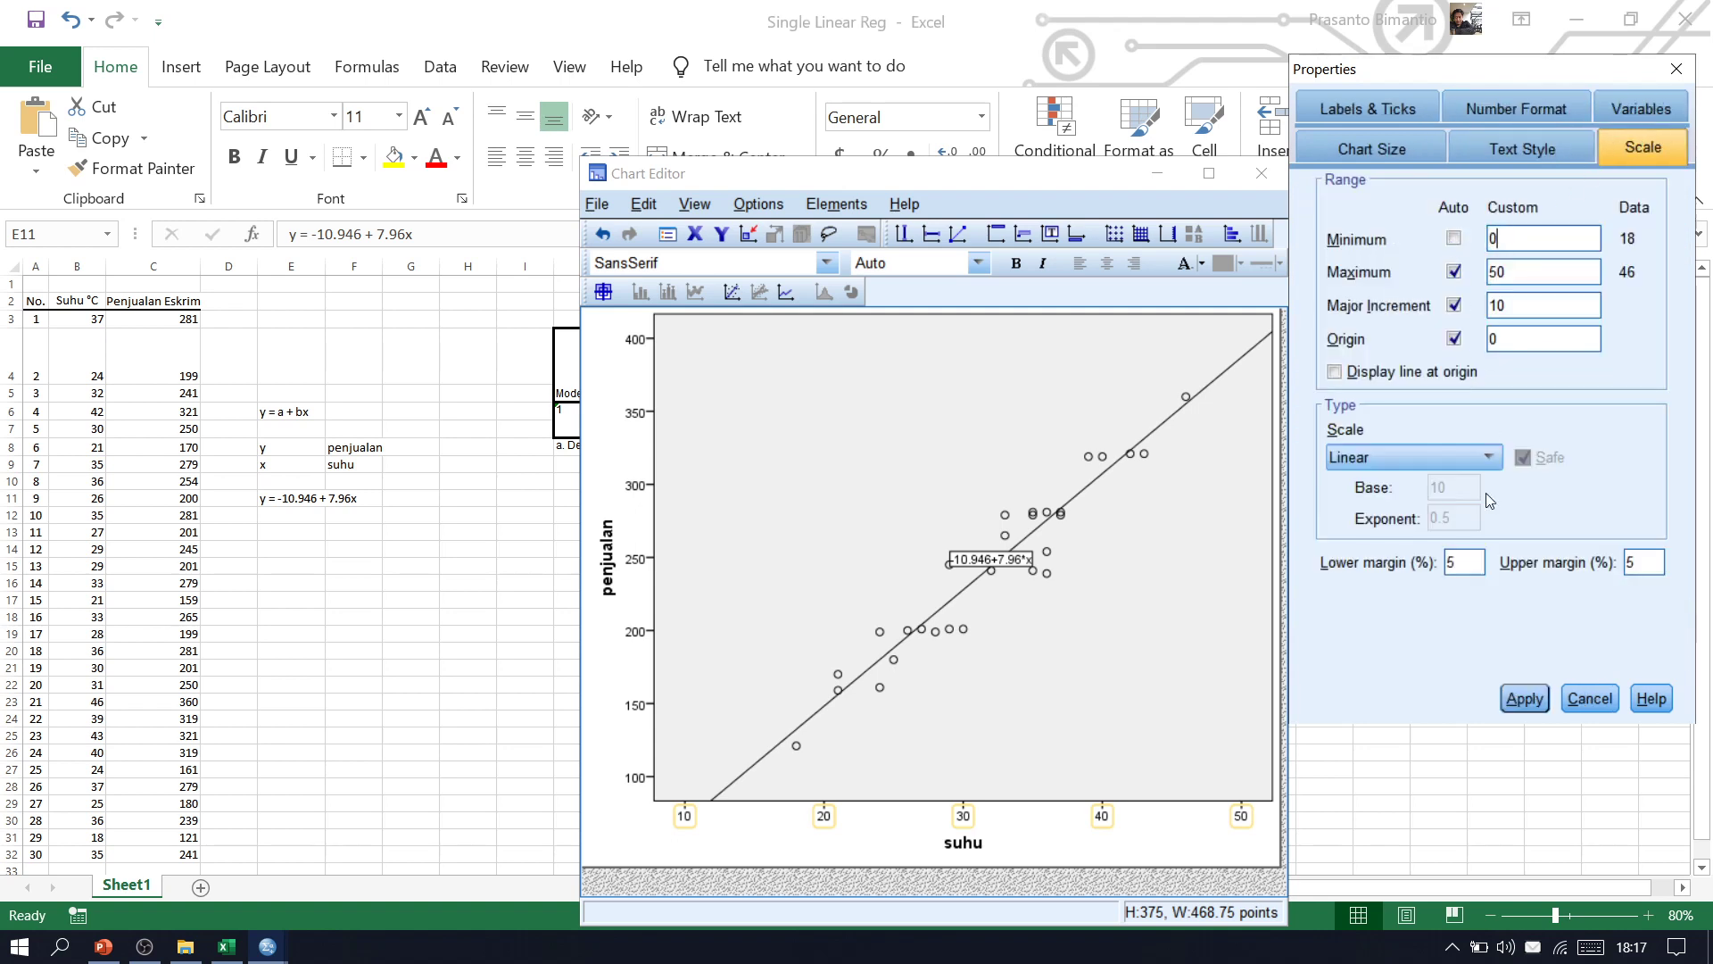
{"action": "left_click", "coordinate": [1528, 700]}
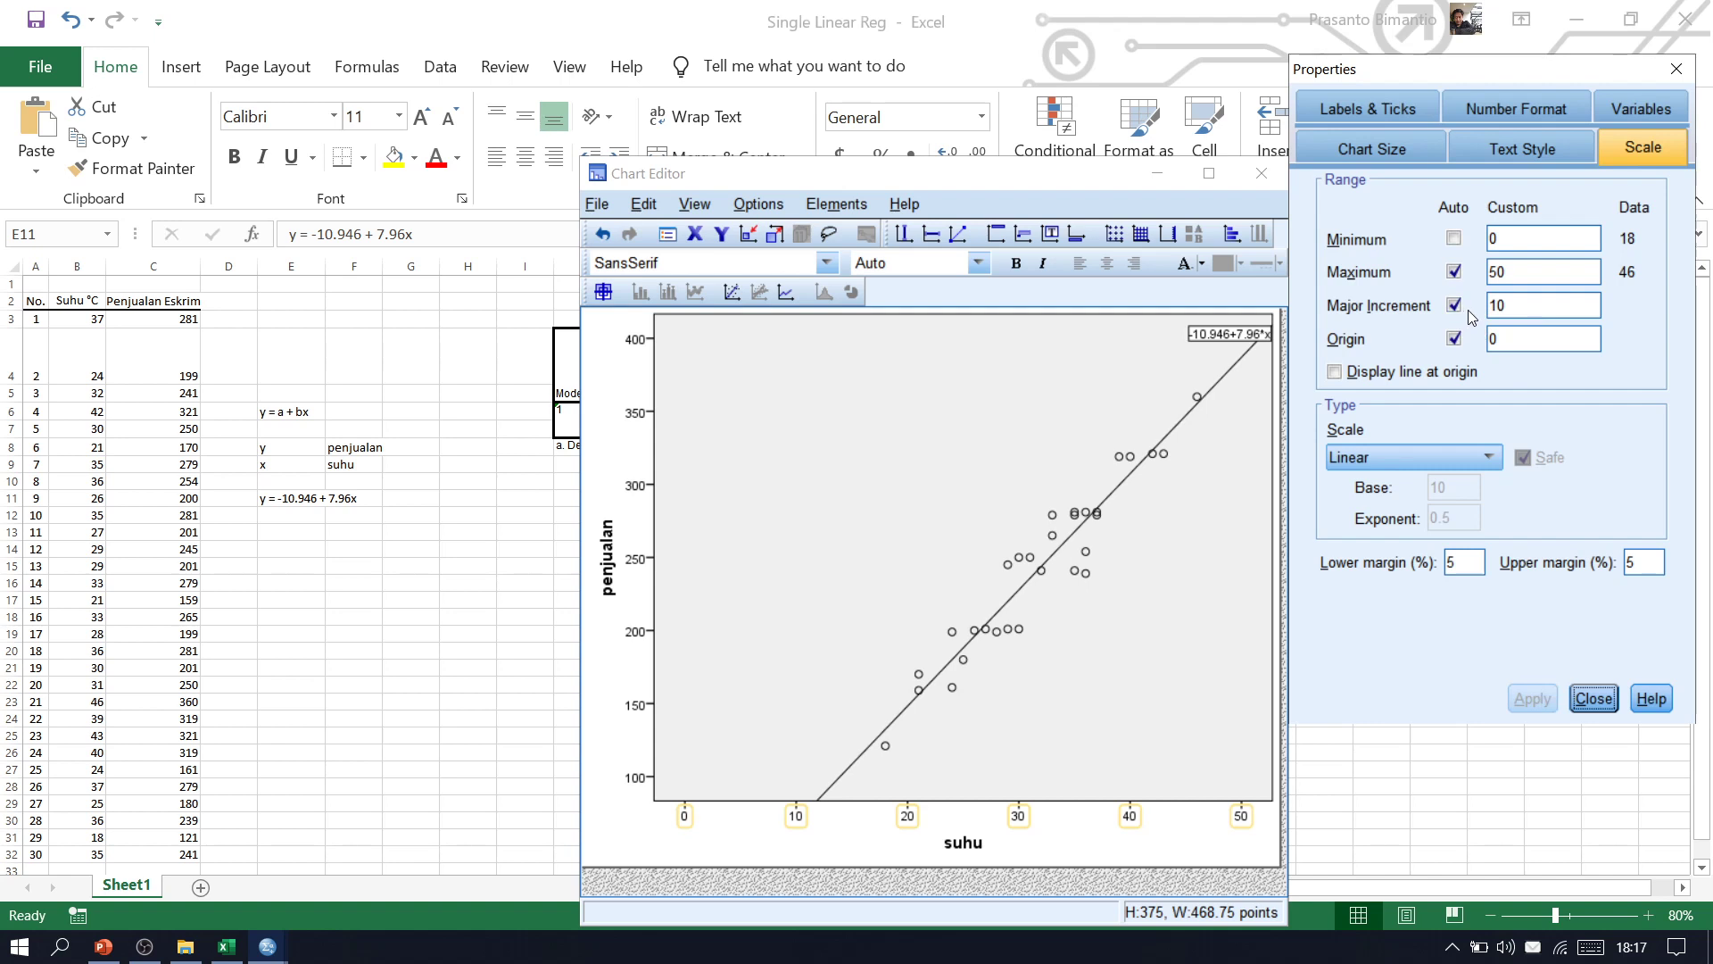
Display a line at the origin of the suhu axis, apply it, and close the axis properties and the Chart Editor
{"action": "left_click", "coordinate": [1452, 375]}
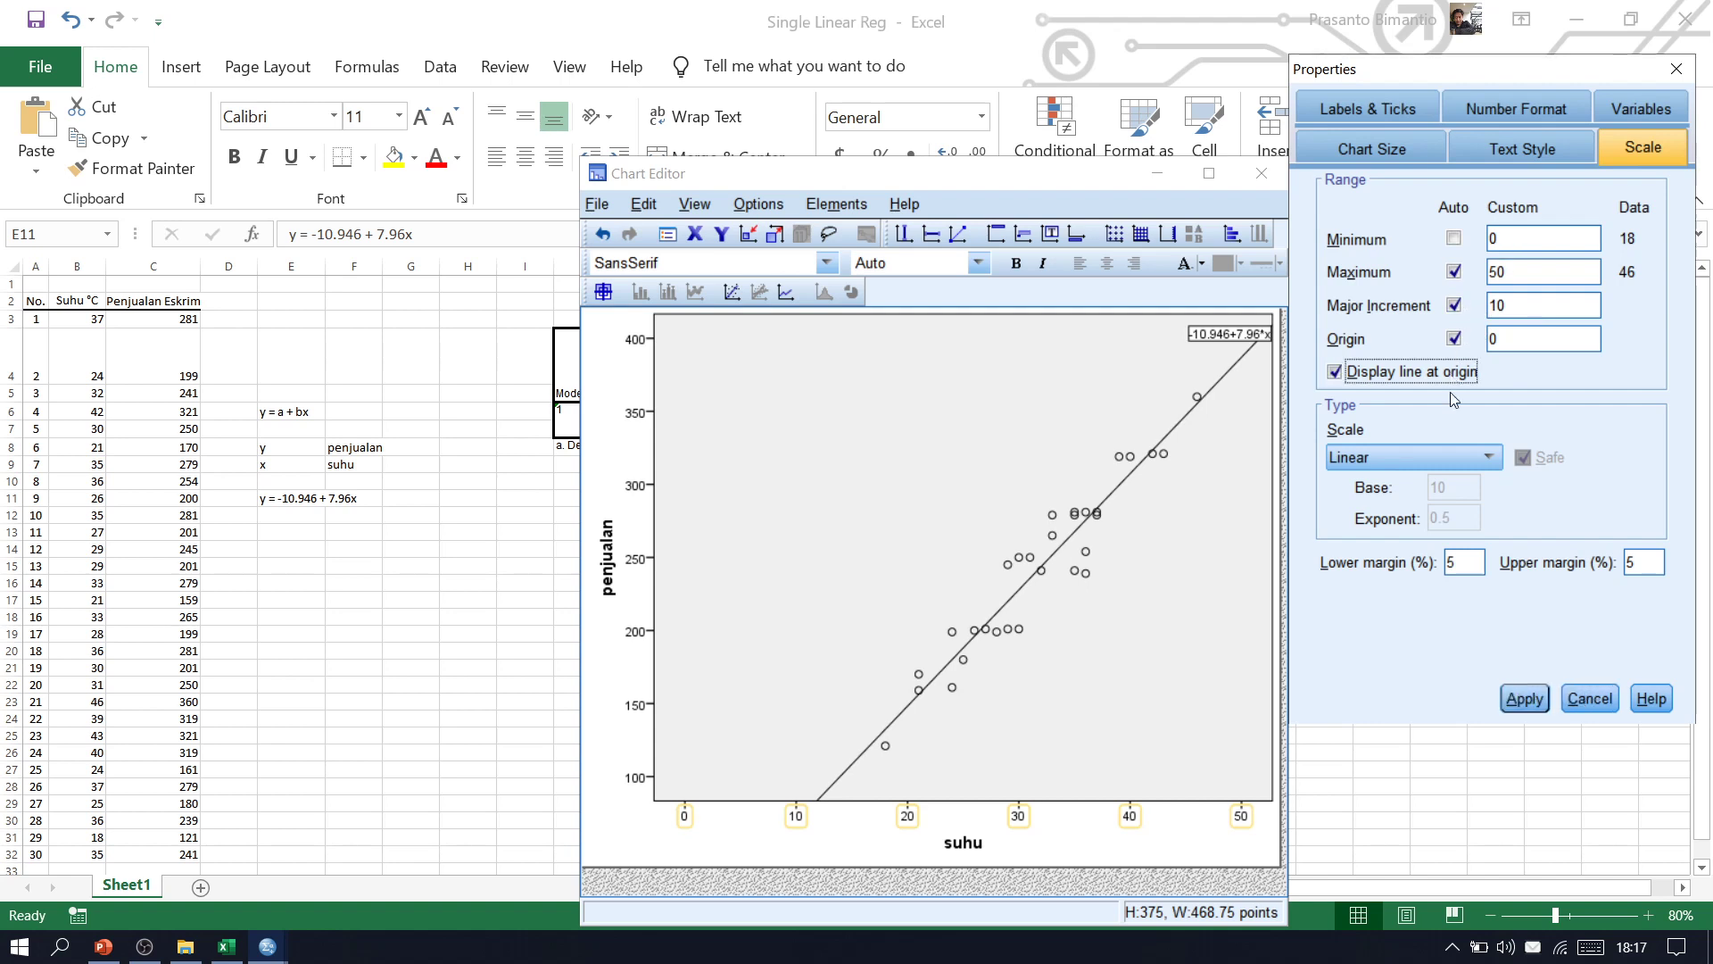
{"action": "left_click", "coordinate": [1522, 700]}
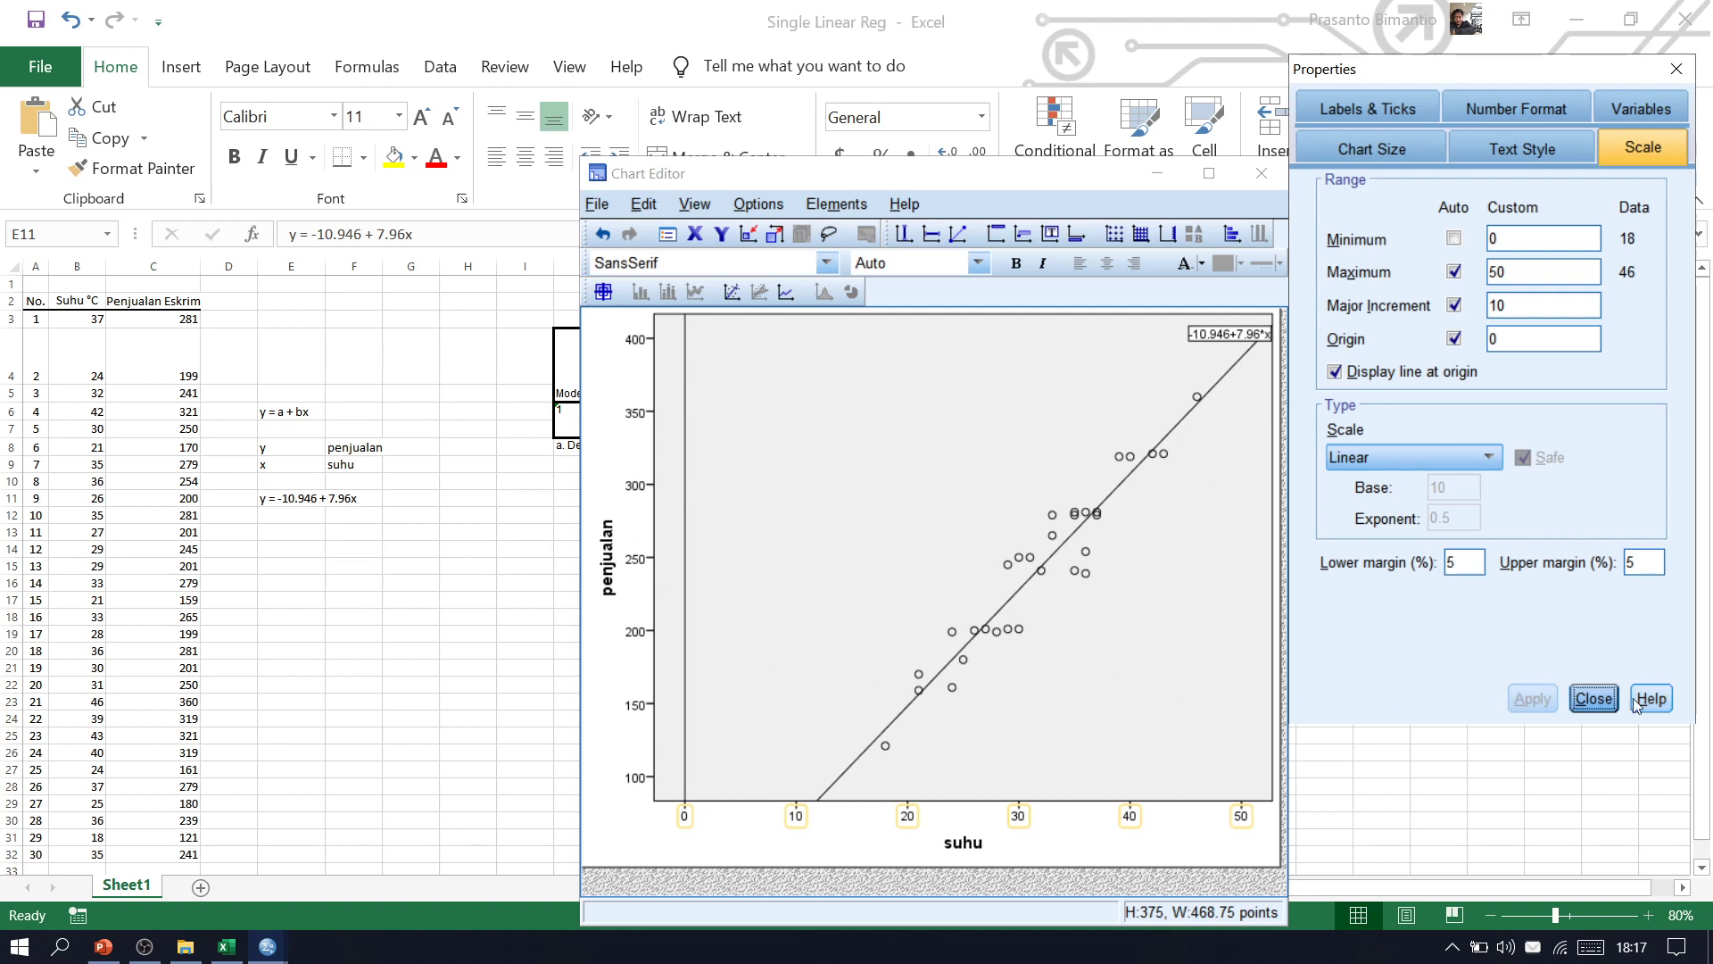
{"action": "left_click", "coordinate": [1593, 698]}
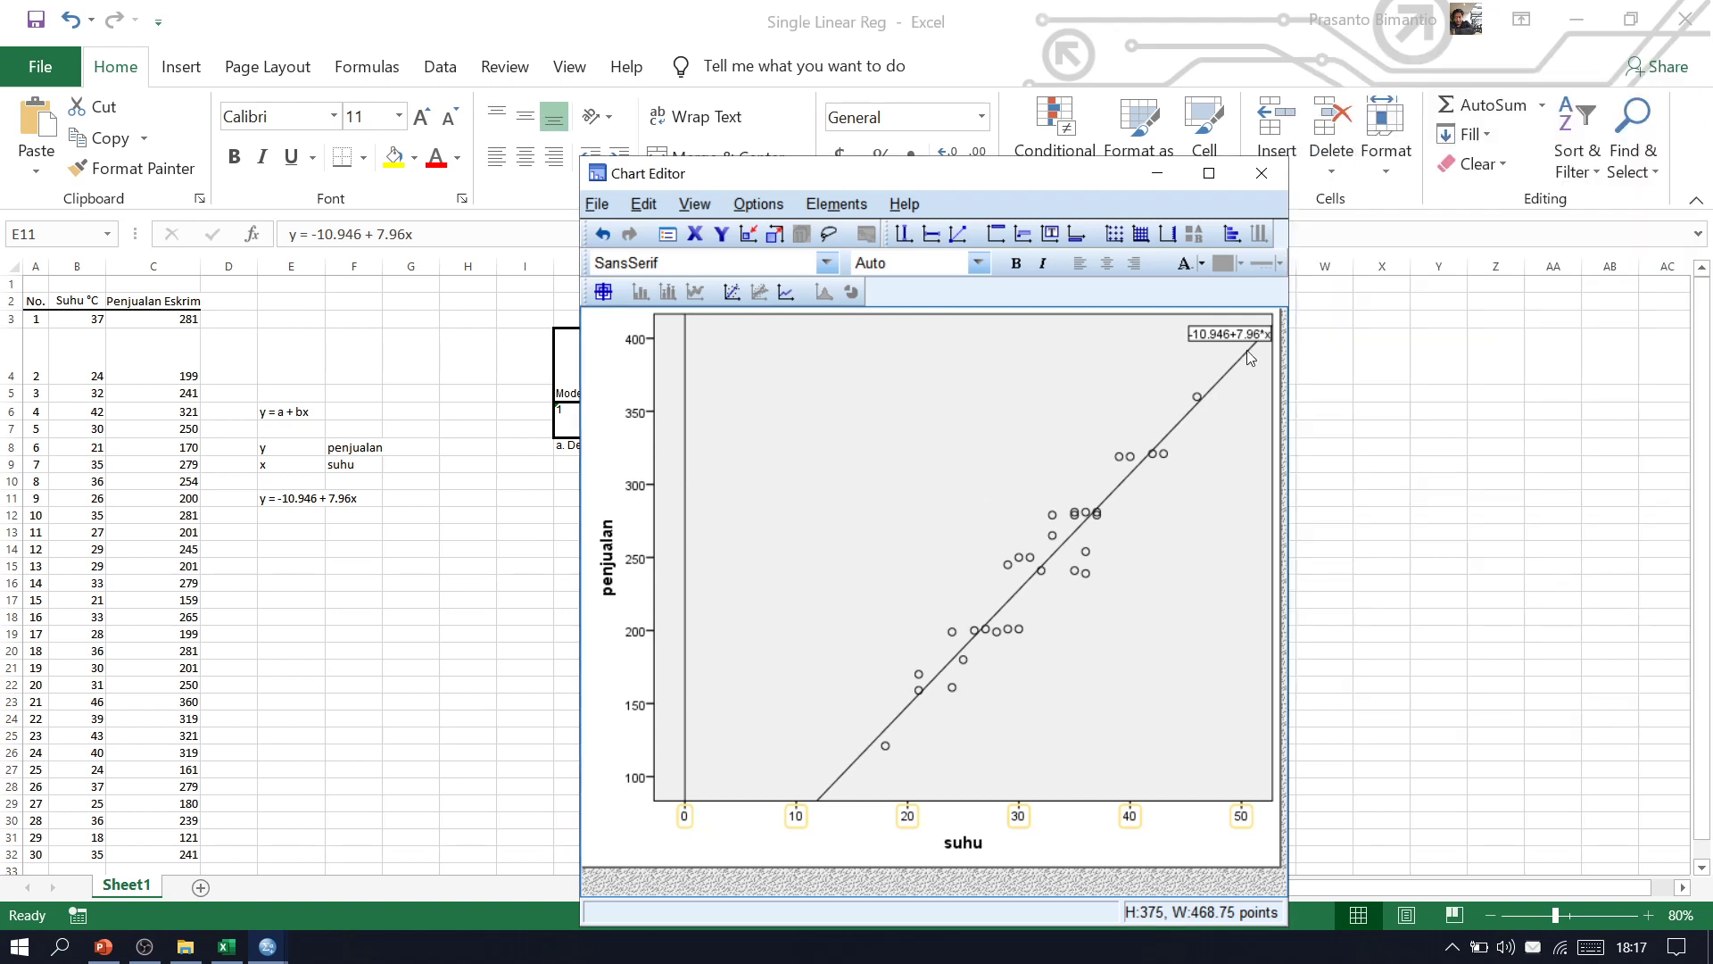
{"action": "left_click", "coordinate": [1261, 173]}
Delete the contents of the pasted Coefficients table on the Excel sheet
{"action": "left_click", "coordinate": [982, 498]}
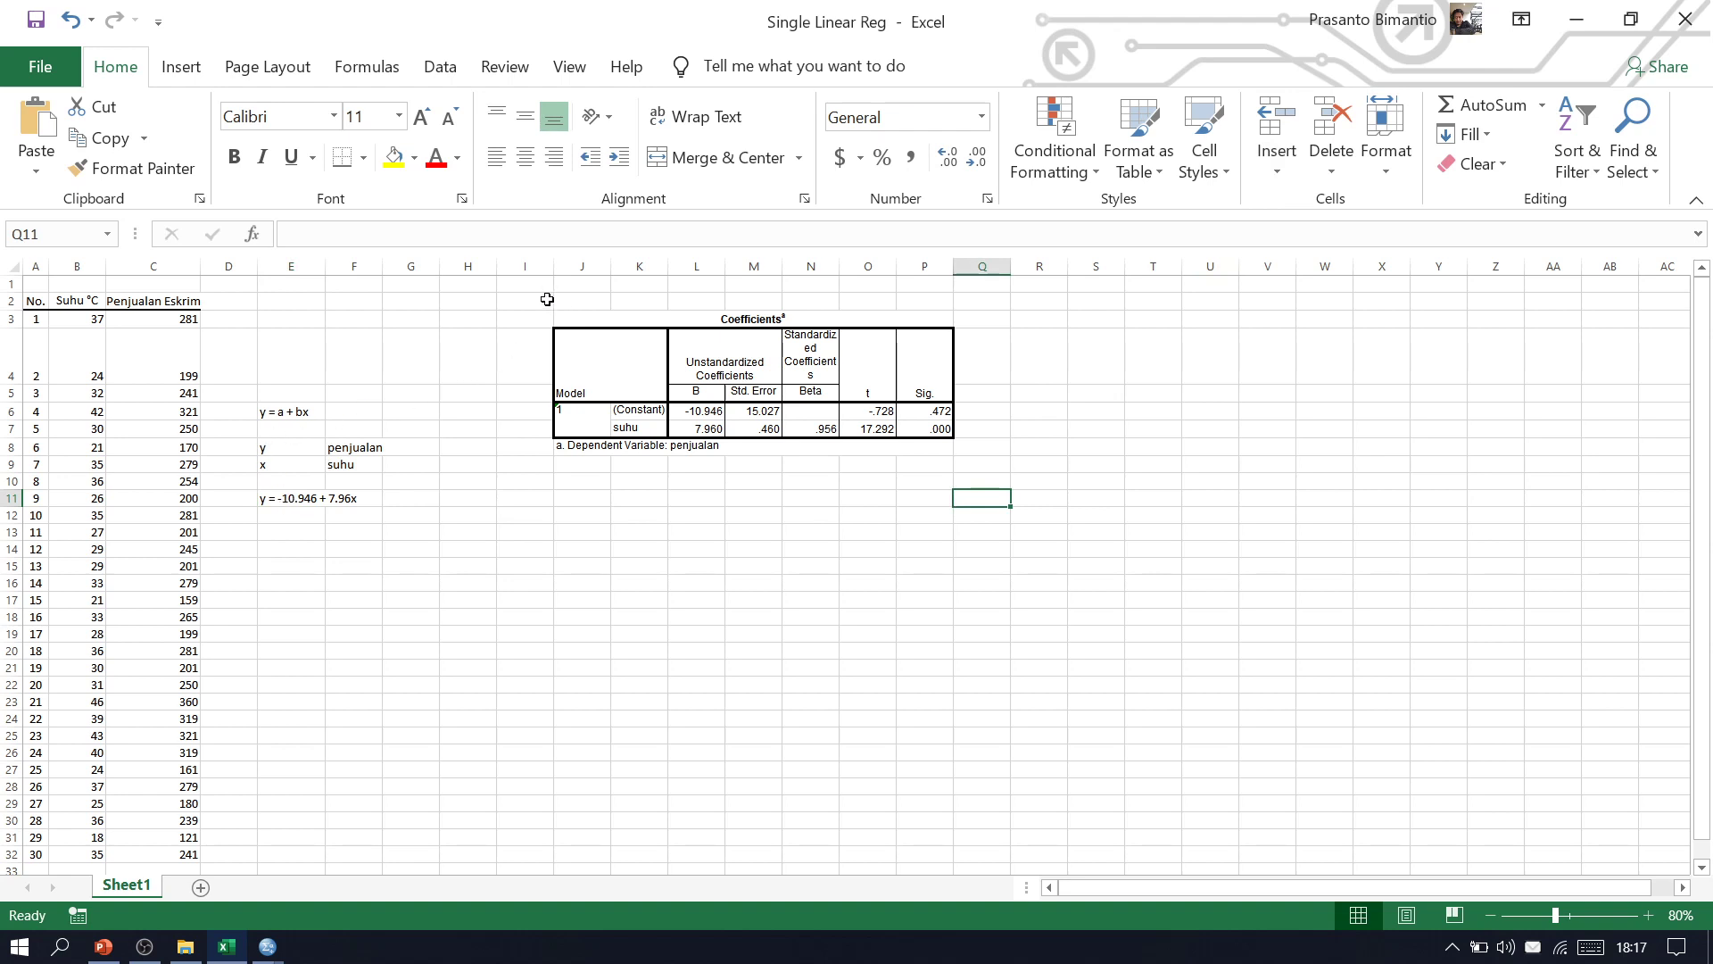
{"action": "left_click_drag", "start_coordinate": [546, 299], "coordinate": [993, 492]}
{"action": "key", "text": "Delete"}
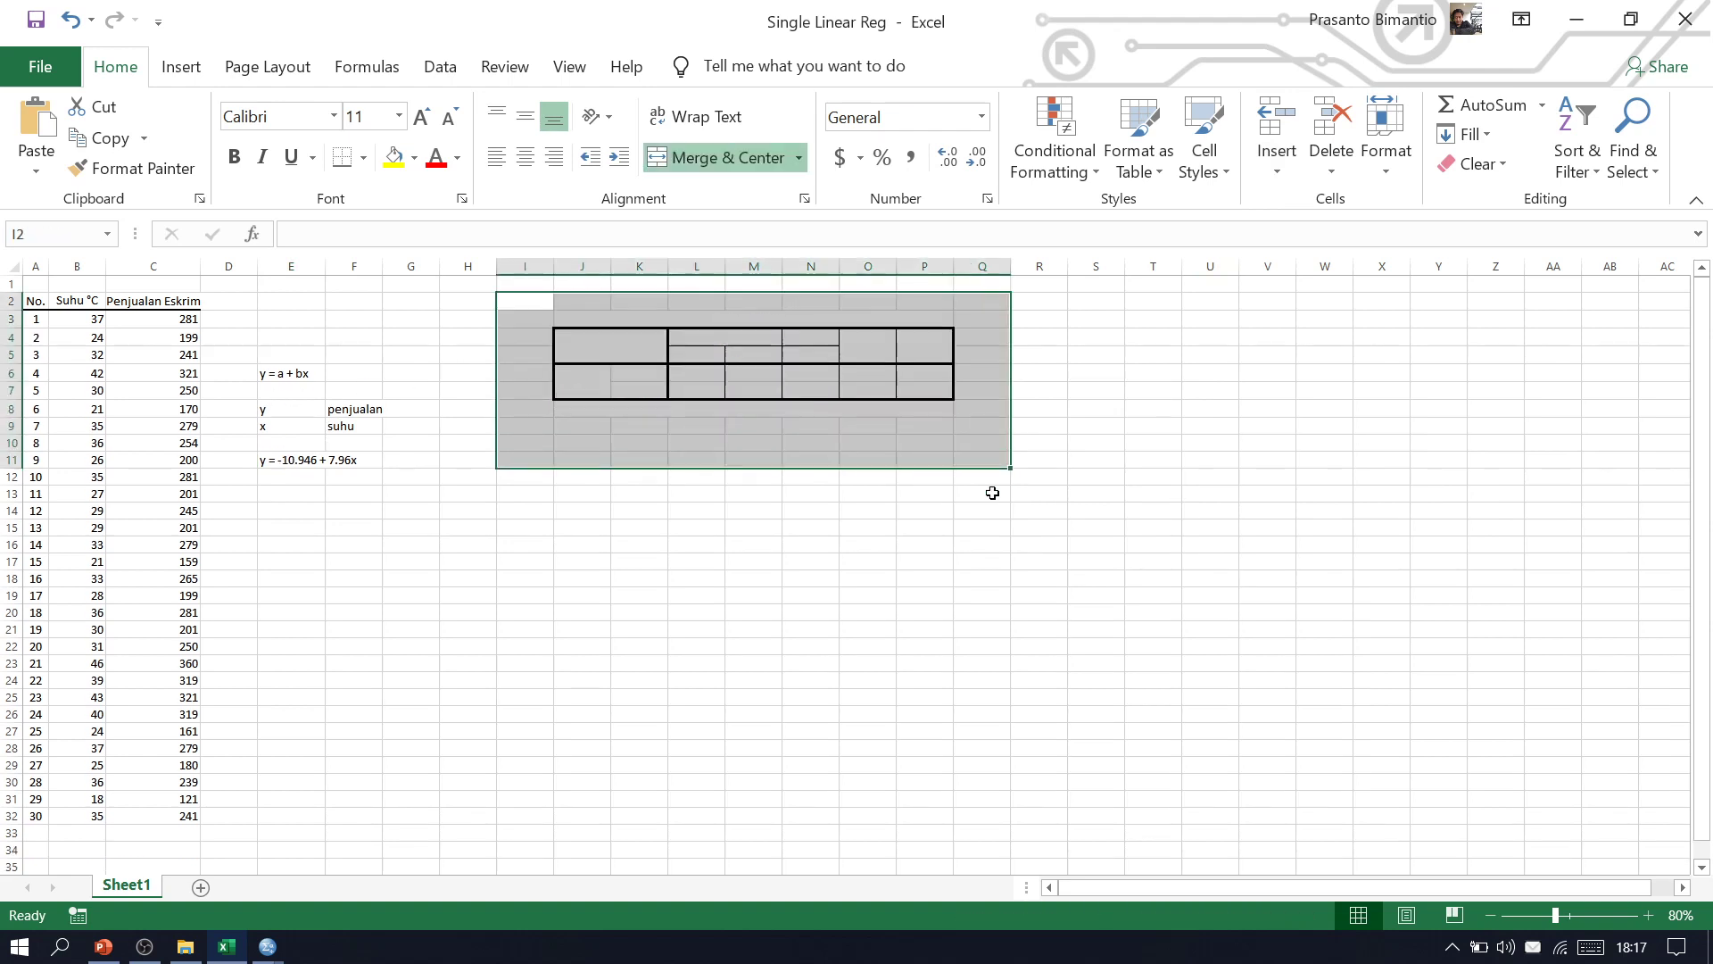
{"action": "left_click", "coordinate": [986, 506]}
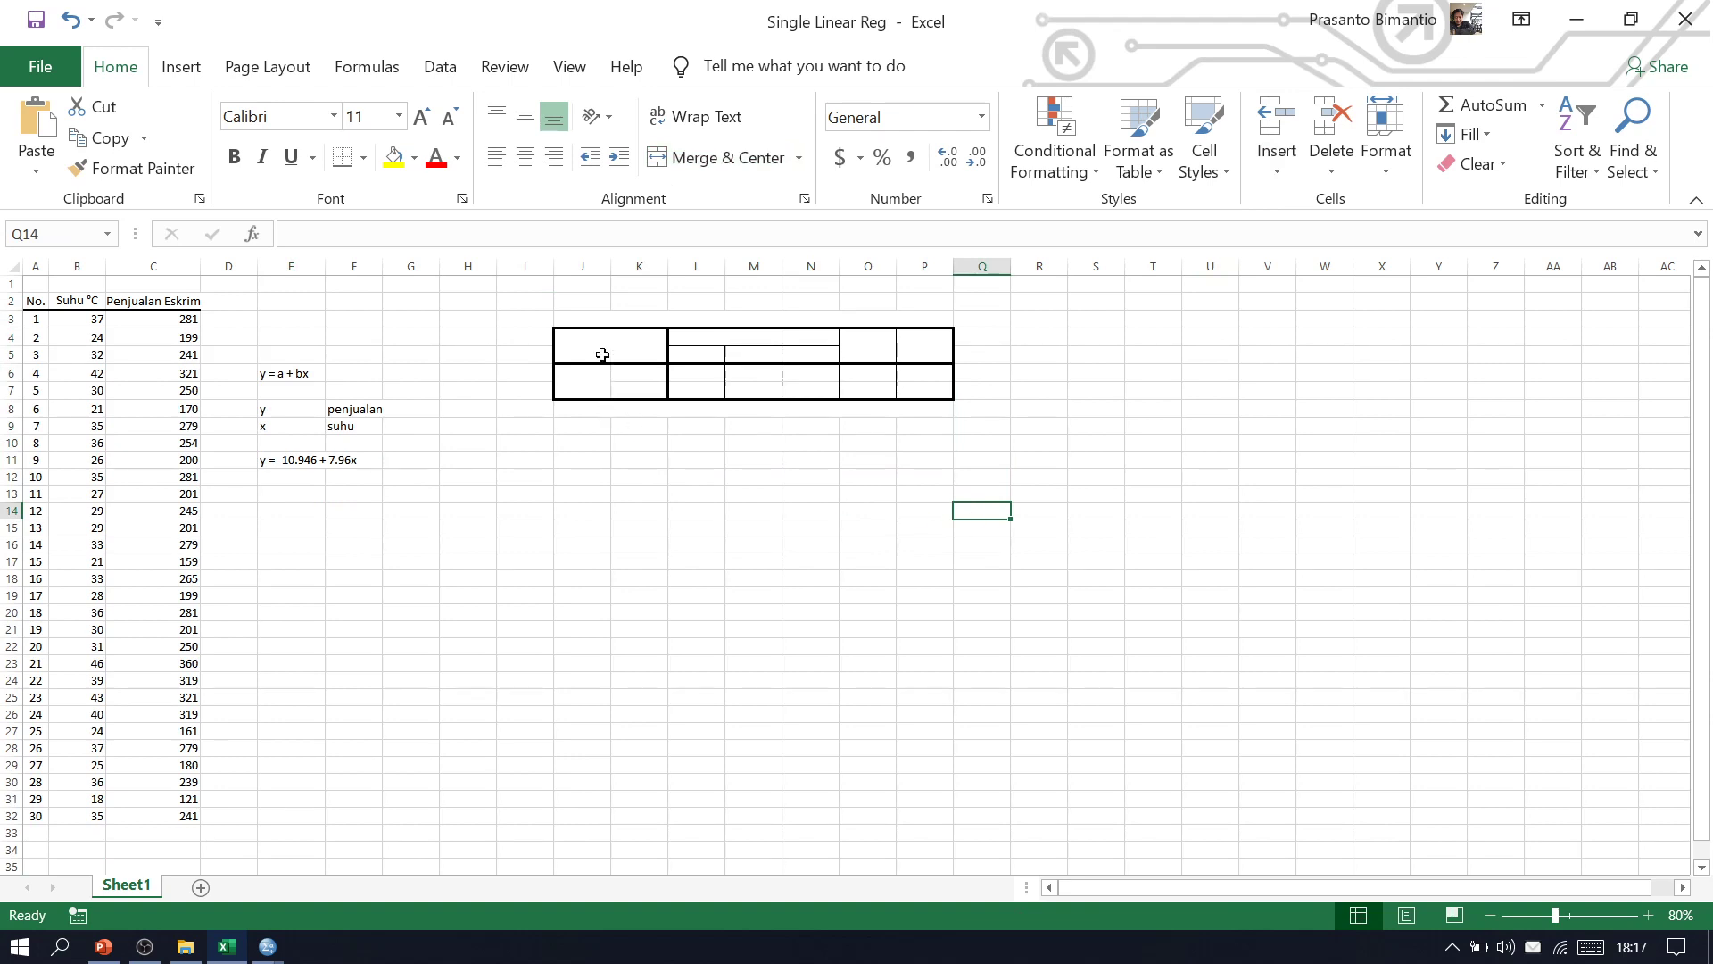
Try to clear the empty bordered table remaining within I2:Q11, and dismiss the alert
{"action": "left_click_drag", "start_coordinate": [544, 308], "coordinate": [994, 469]}
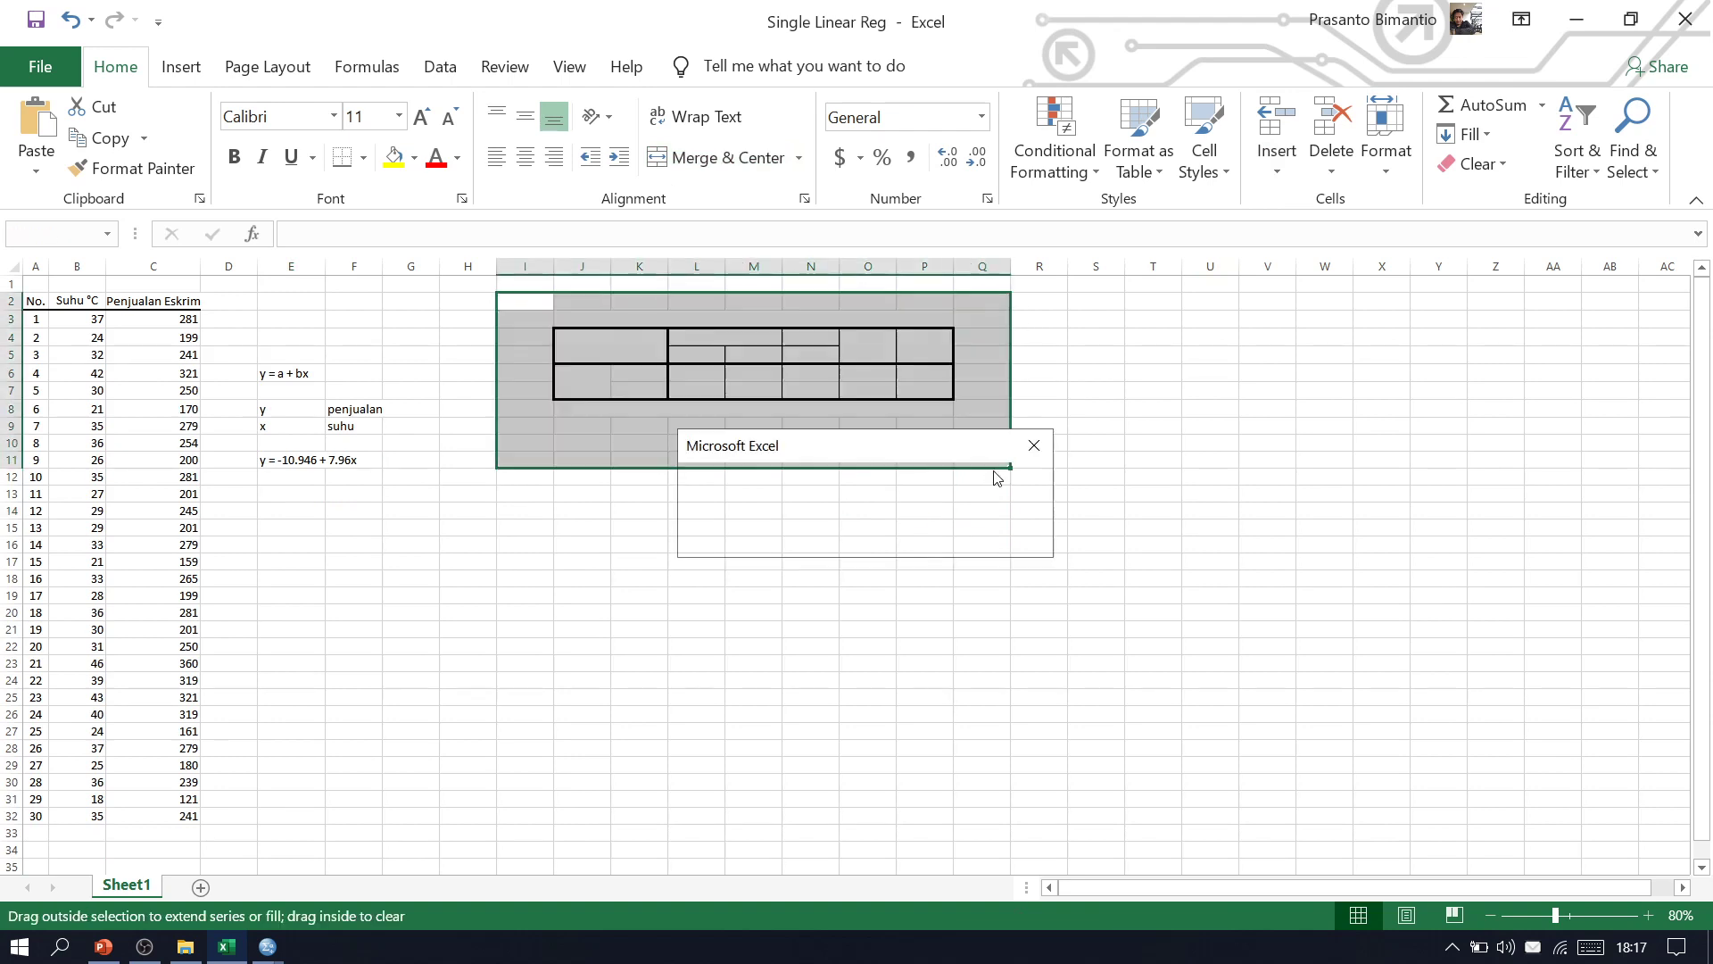
{"action": "left_click", "coordinate": [865, 539]}
{"action": "left_click", "coordinate": [507, 686]}
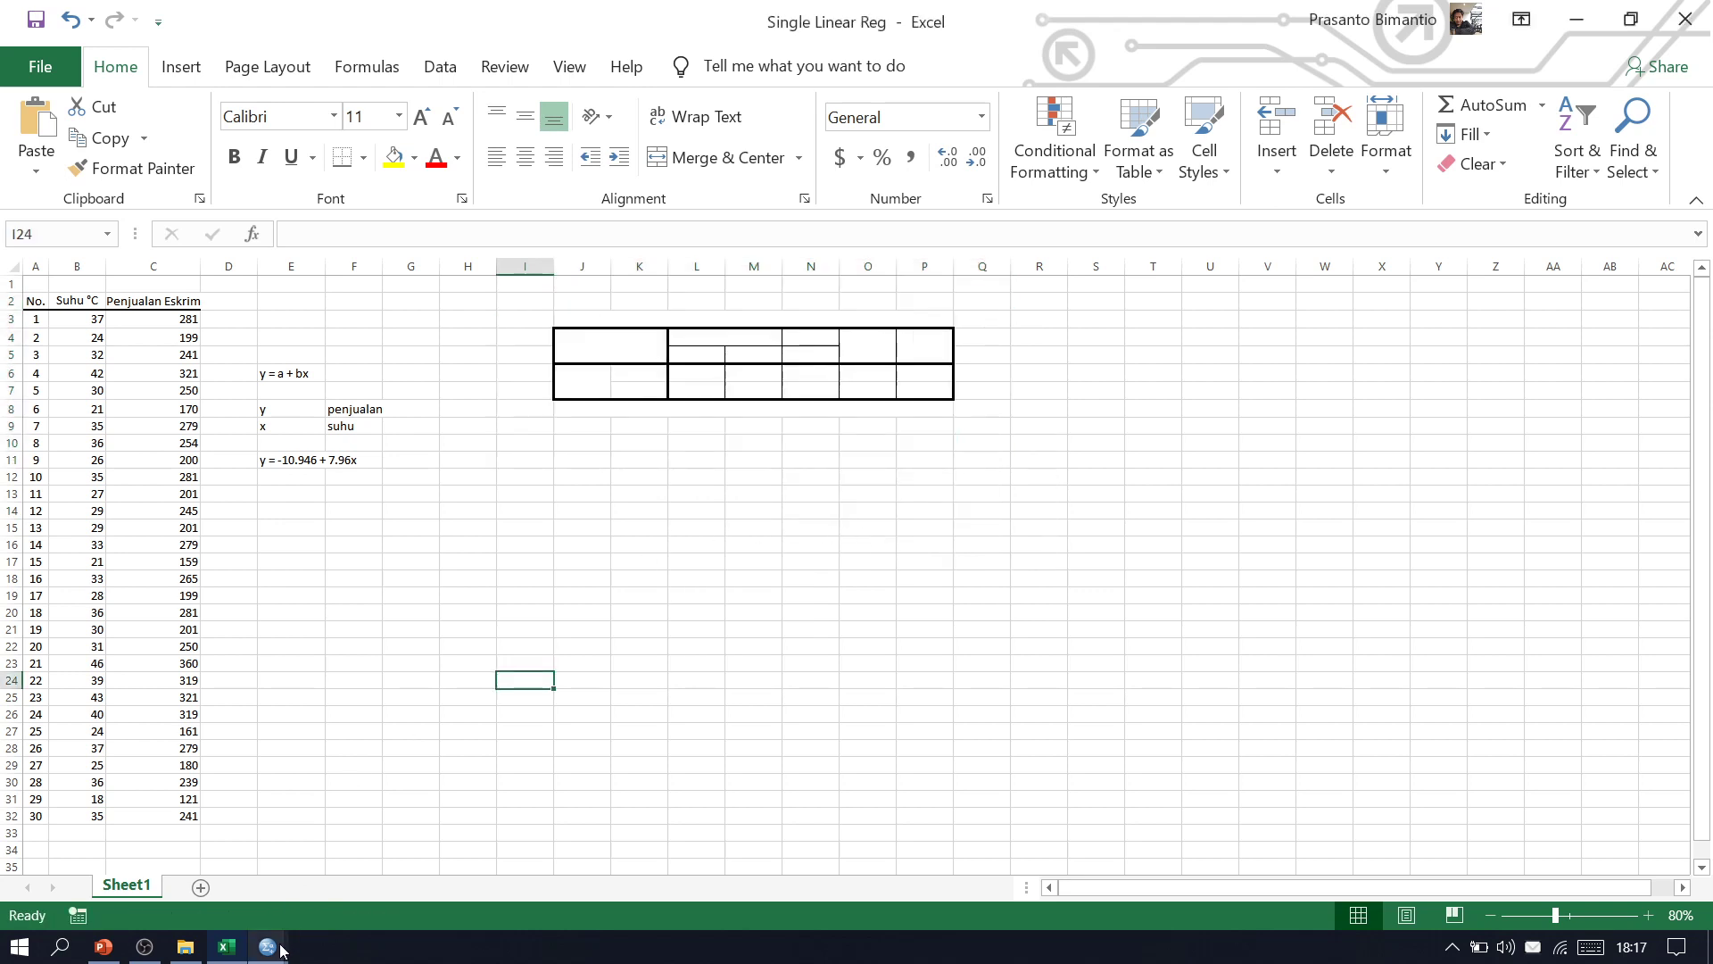
Switch to the SPSS output viewer showing the scatterplot and close Output3 without saving it
{"action": "mouse_move", "coordinate": [268, 947]}
{"action": "left_click", "coordinate": [357, 875]}
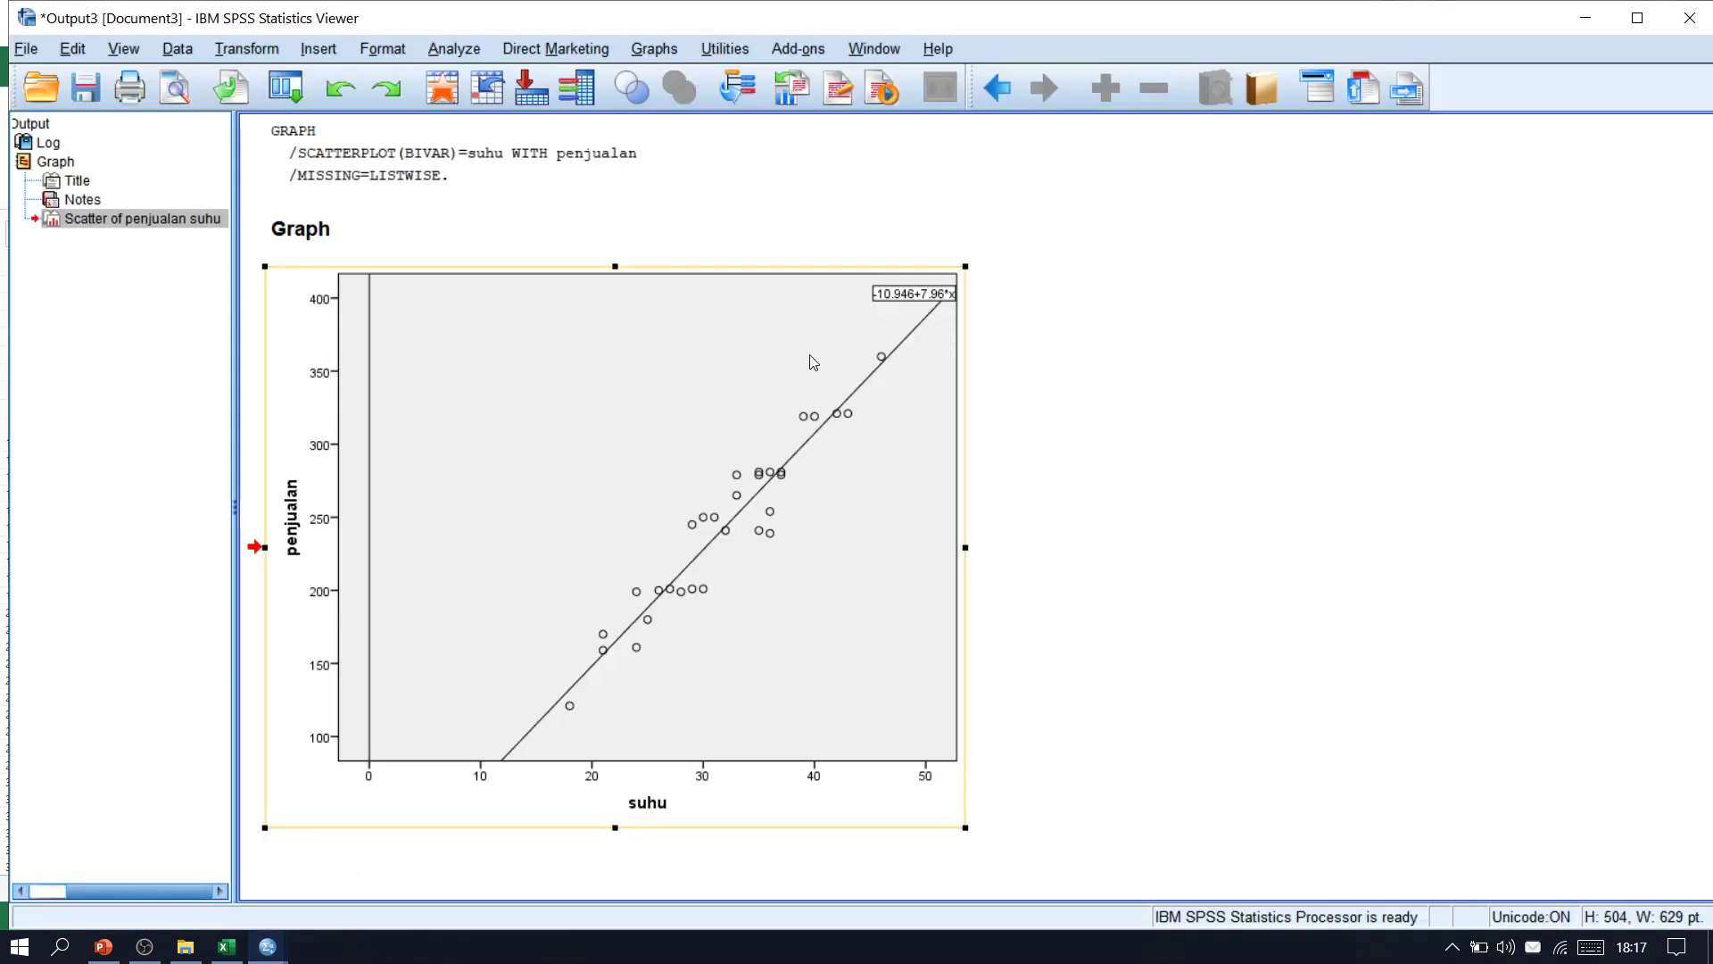
{"action": "left_click", "coordinate": [1689, 19]}
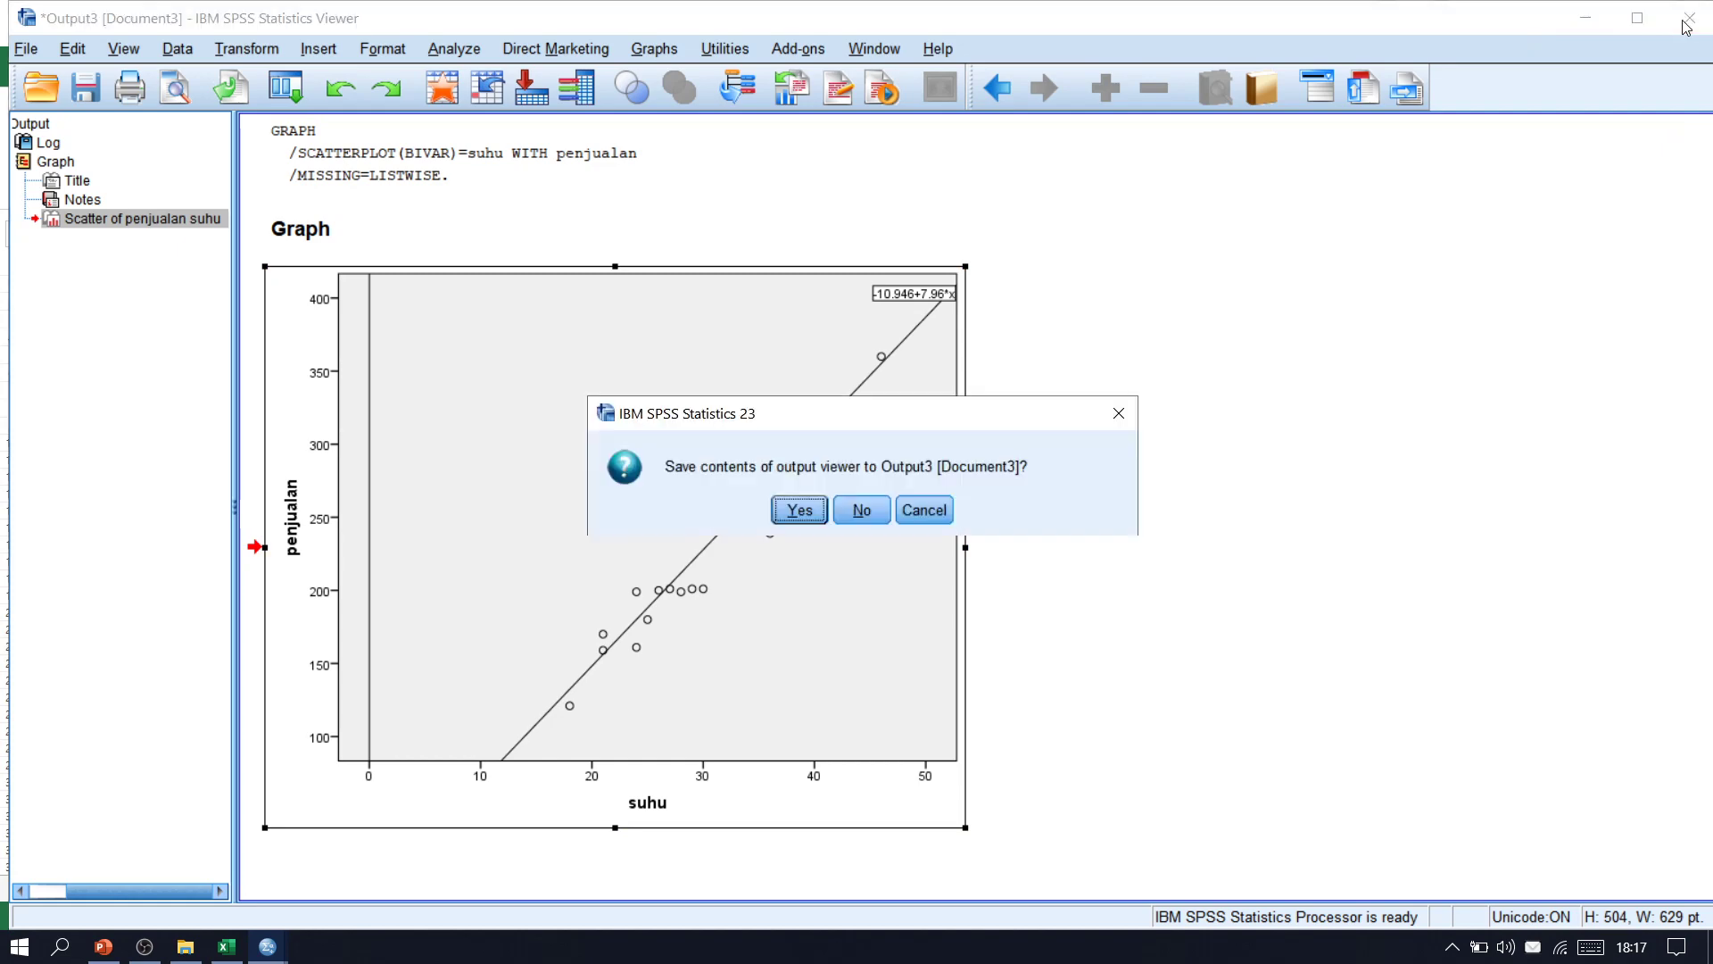
{"action": "left_click", "coordinate": [882, 506]}
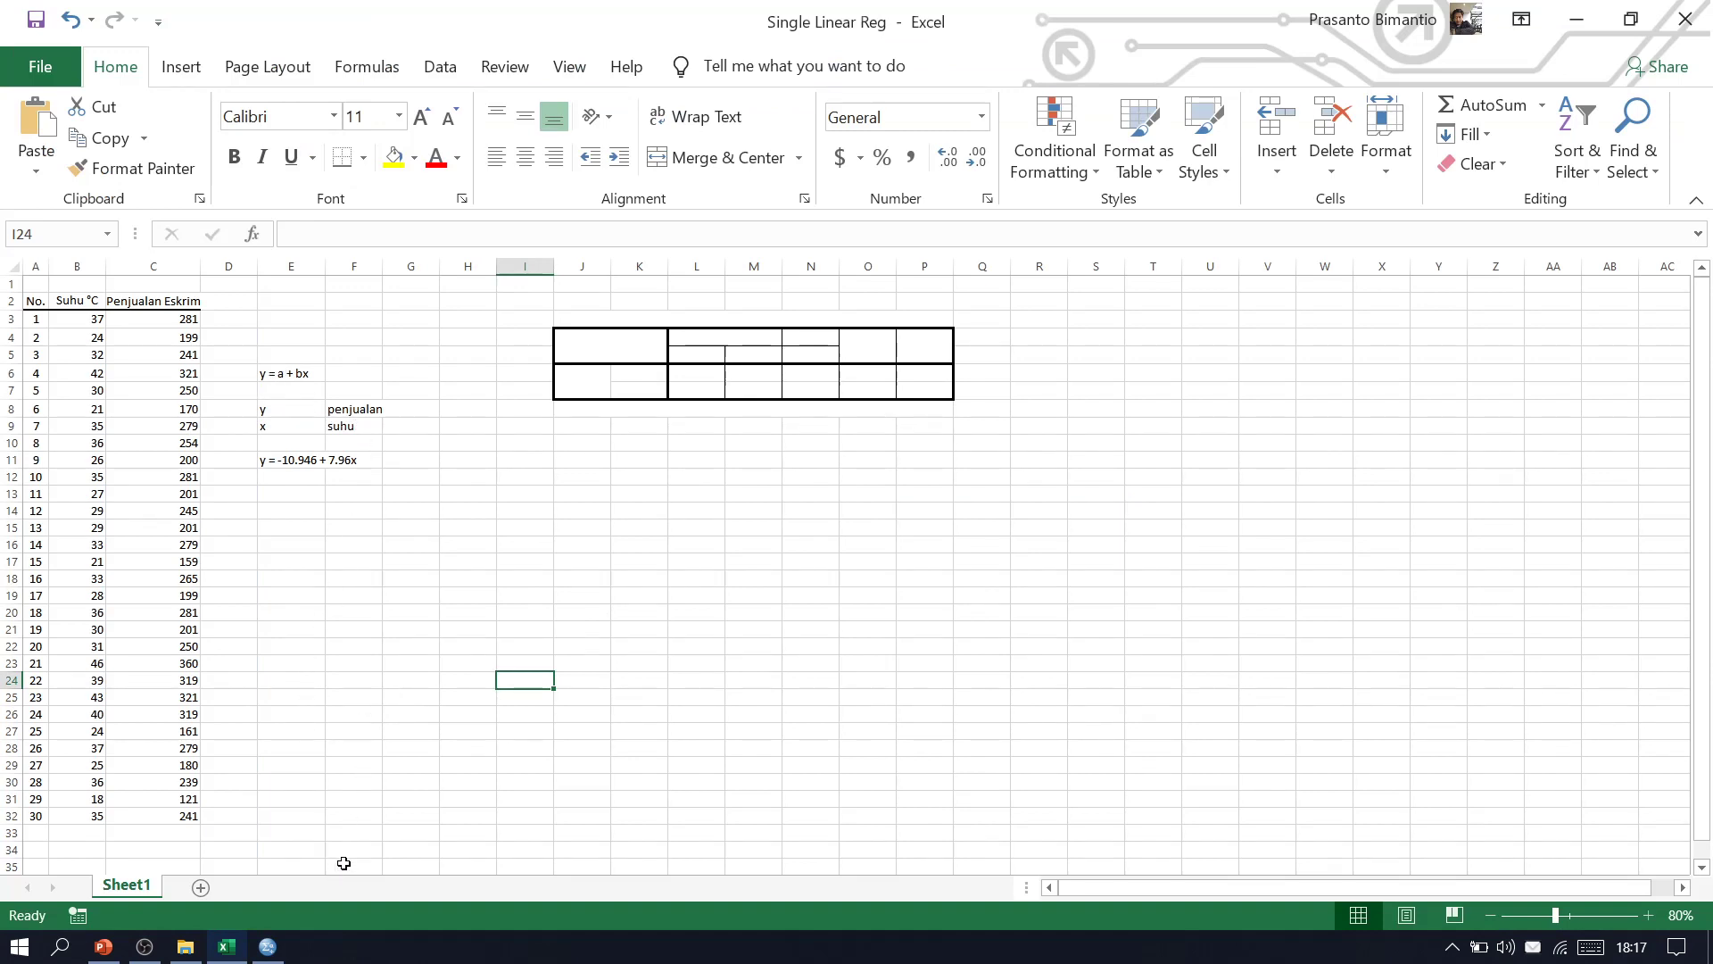
{"action": "left_click", "coordinate": [145, 947]}
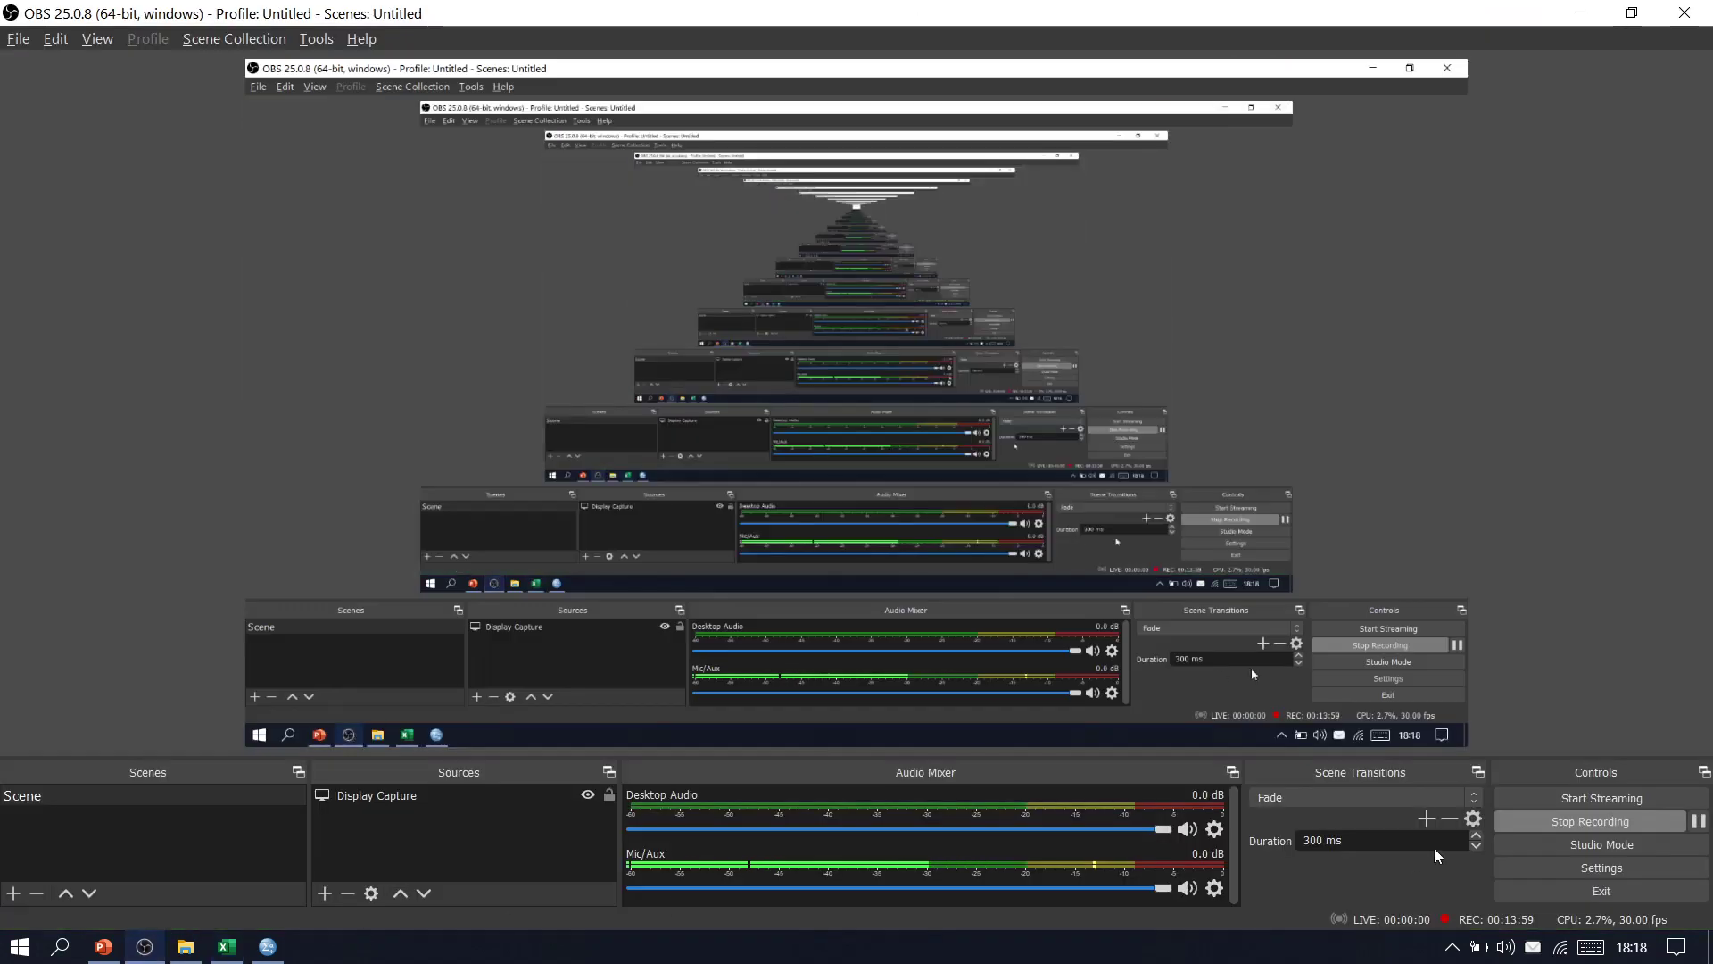